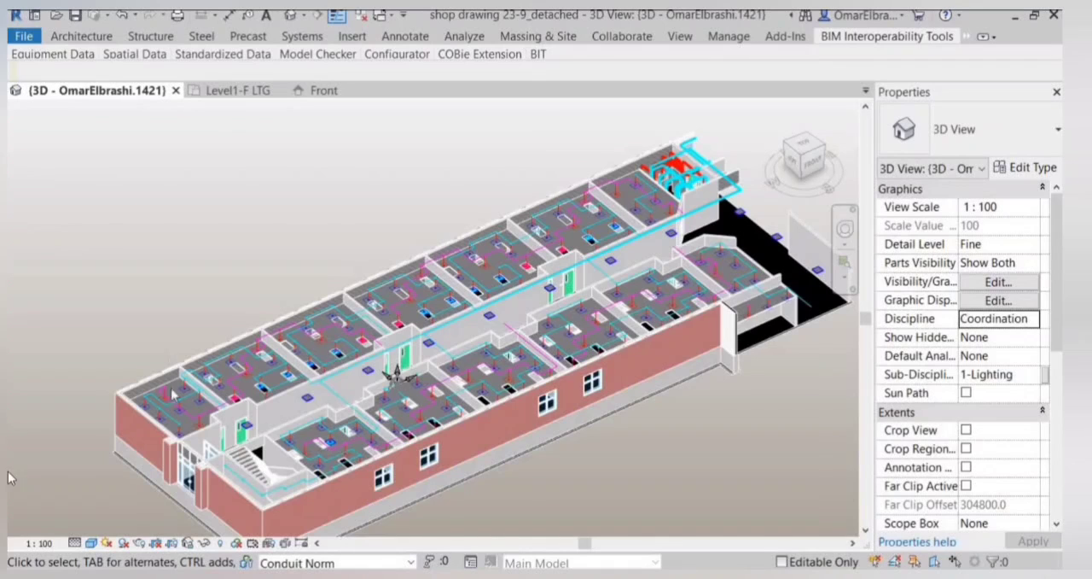
Set the 3D view's discipline to Electrical.
click(1033, 319)
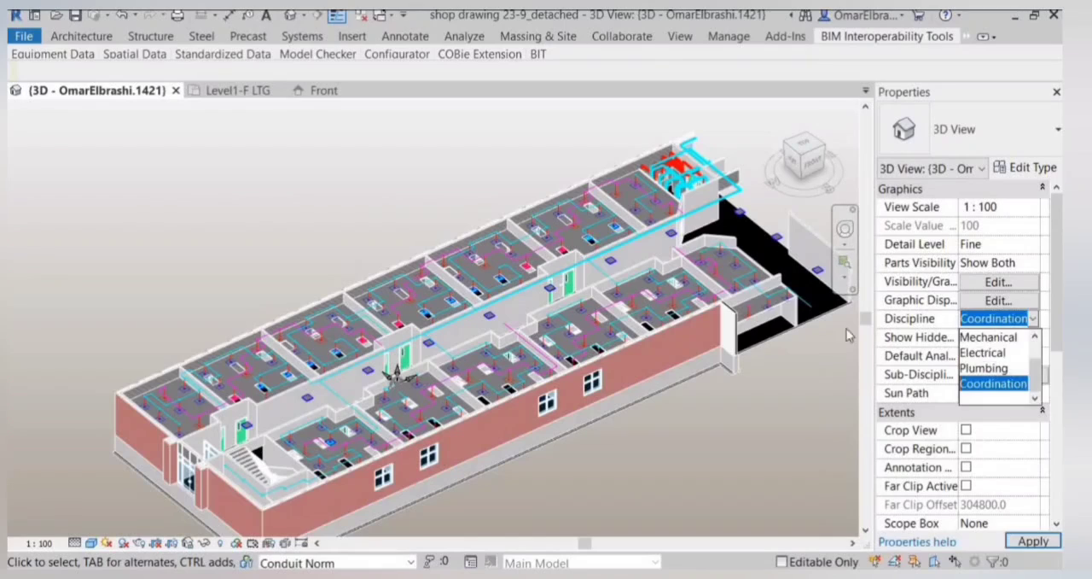
click(983, 352)
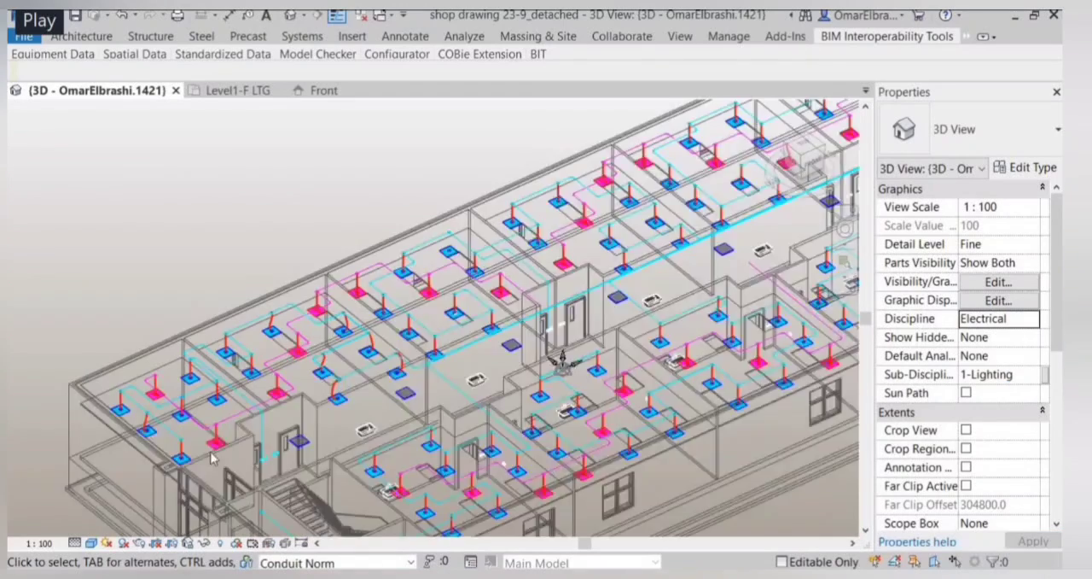
Examine the normal and emergency lighting conduit runs, fixture drops and electrical room panels throughout the 3D building model.
scroll(213, 456, up, 4)
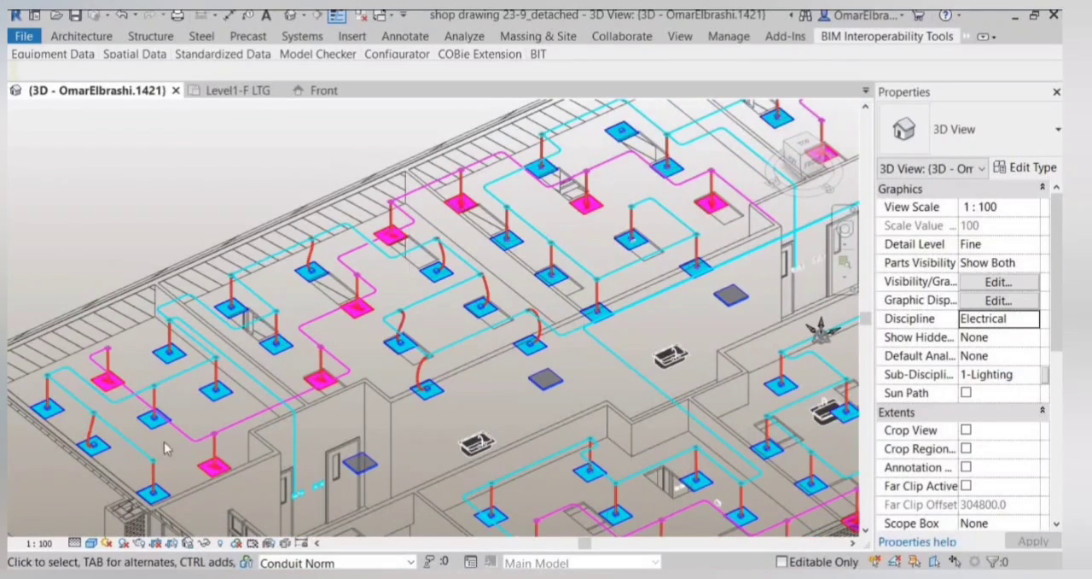
scroll(154, 456, up, 2)
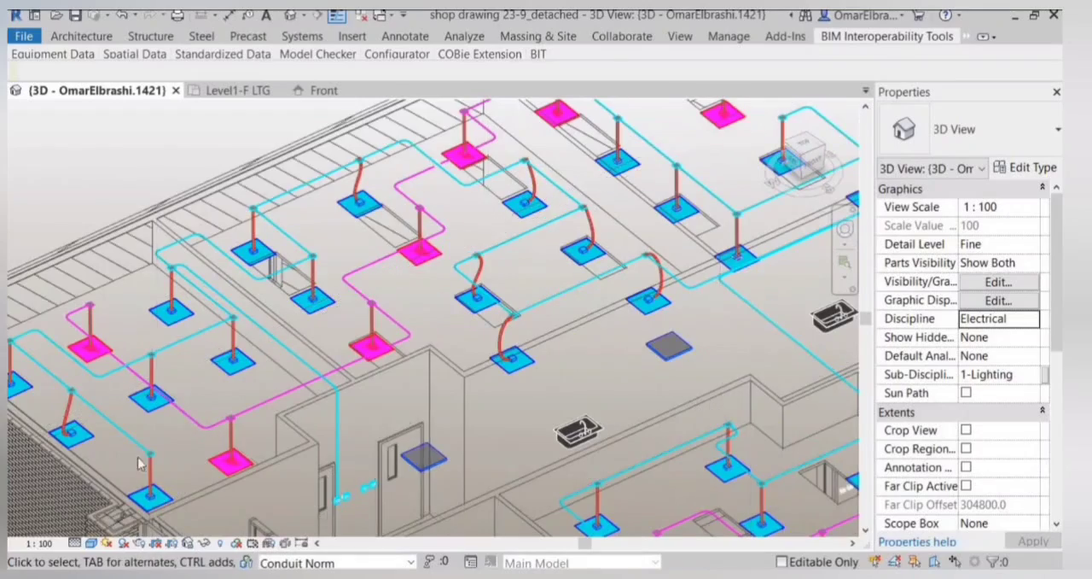
scroll(141, 464, down, 6)
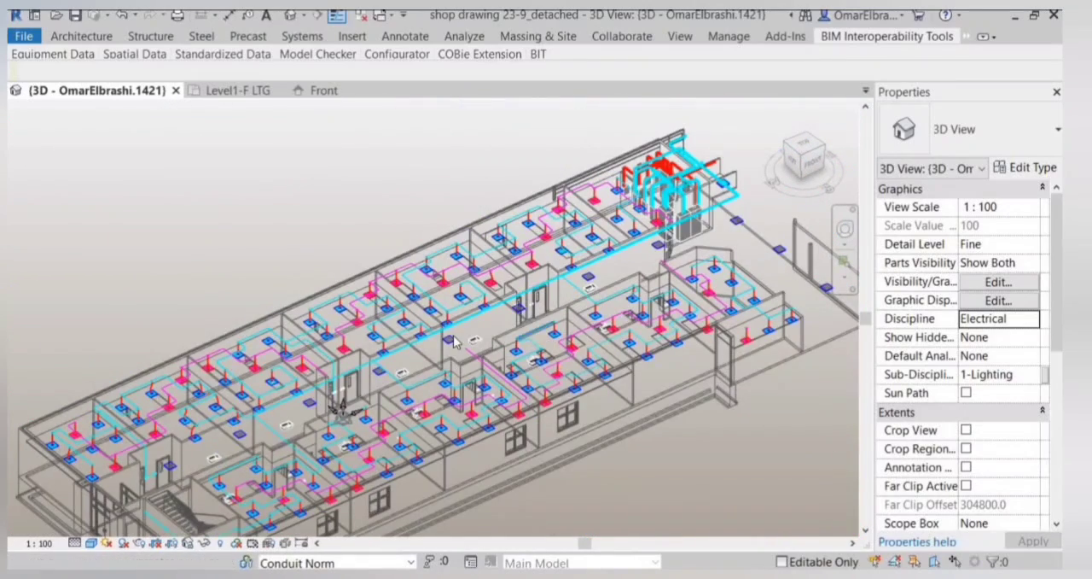
scroll(301, 414, up, 3)
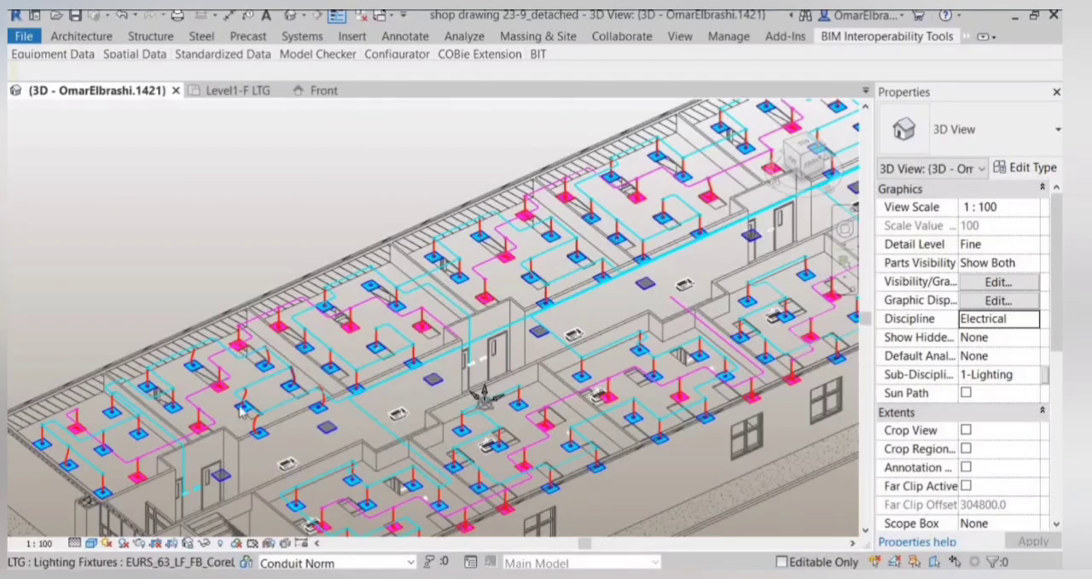
scroll(197, 224, up, 3)
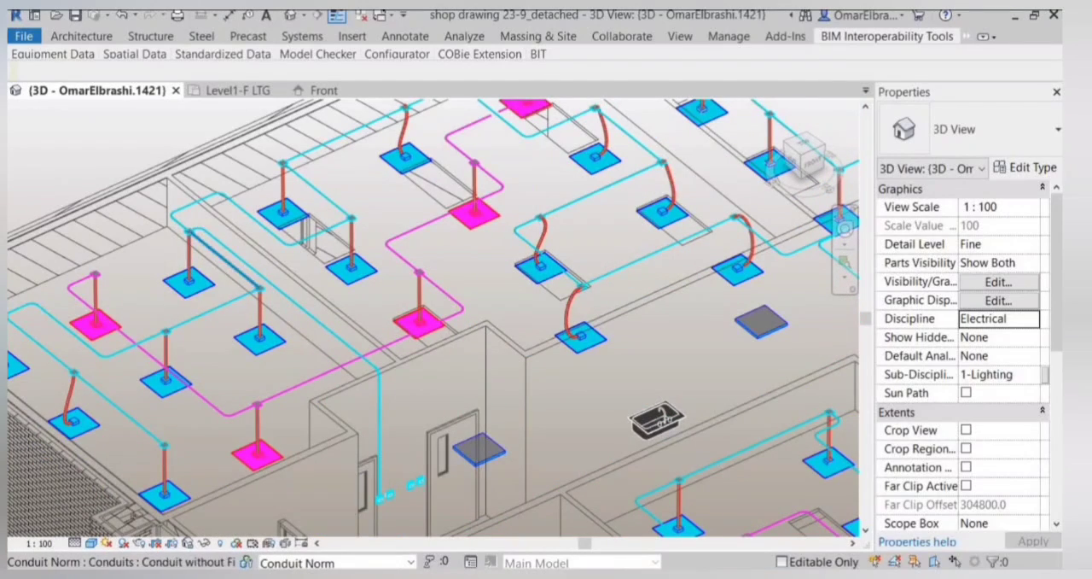
scroll(381, 477, down, 10)
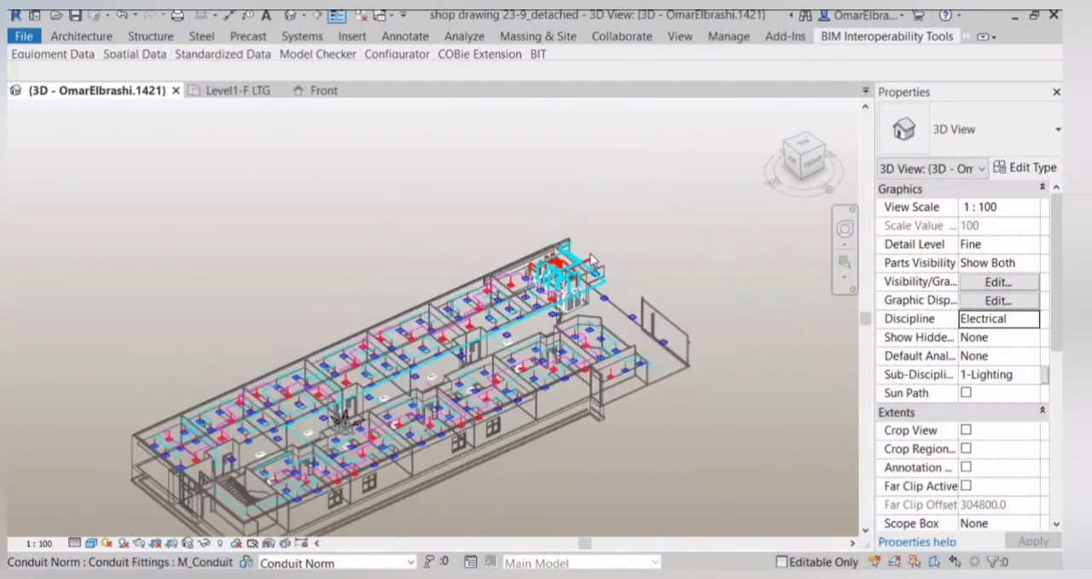
scroll(407, 267, up, 10)
scroll(408, 268, down, 8)
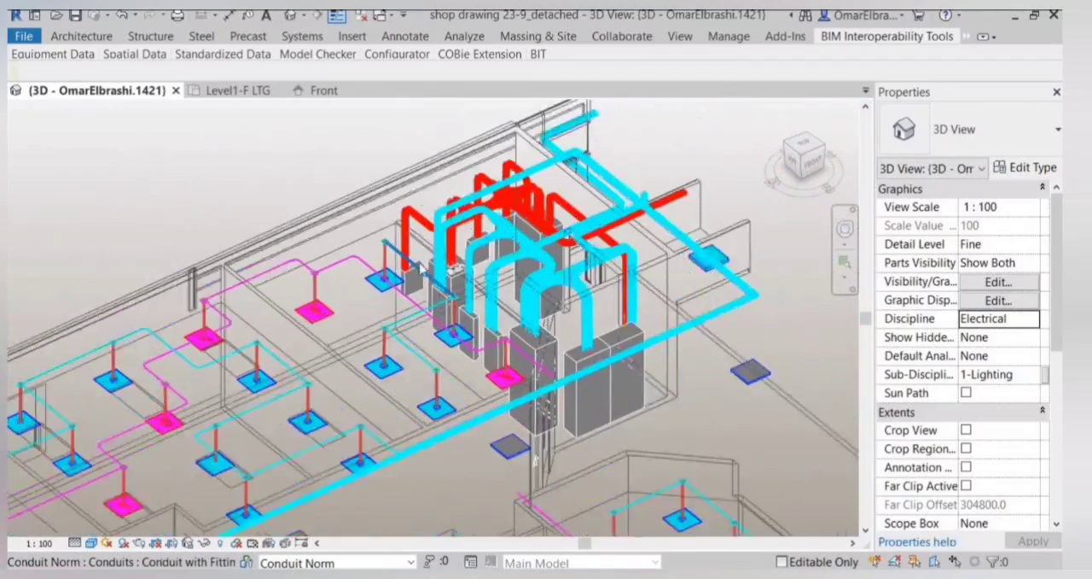
scroll(484, 217, down, 1)
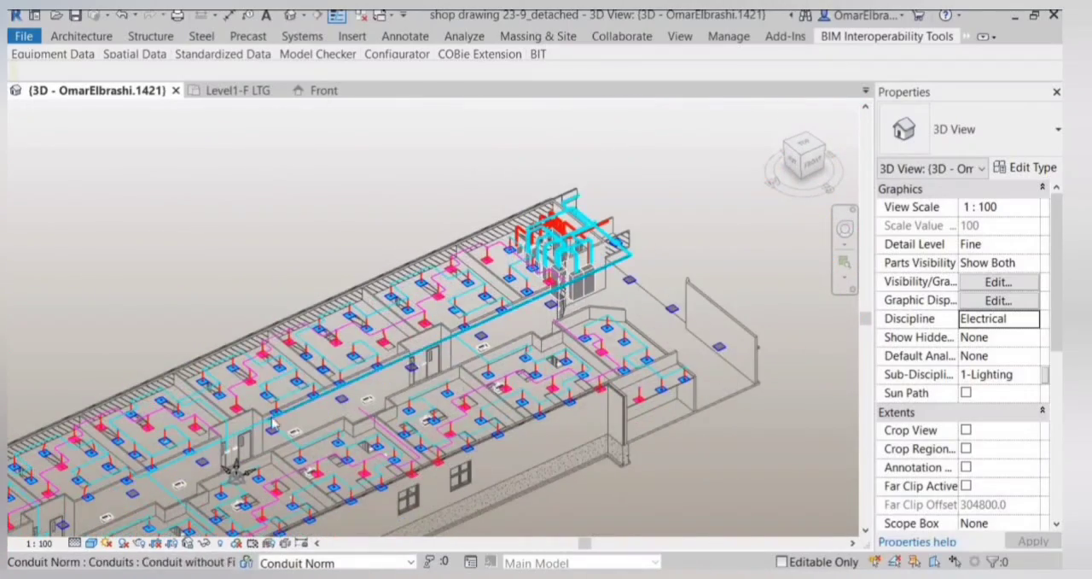
scroll(376, 386, down, 2)
scroll(370, 384, up, 2)
scroll(370, 384, up, 2)
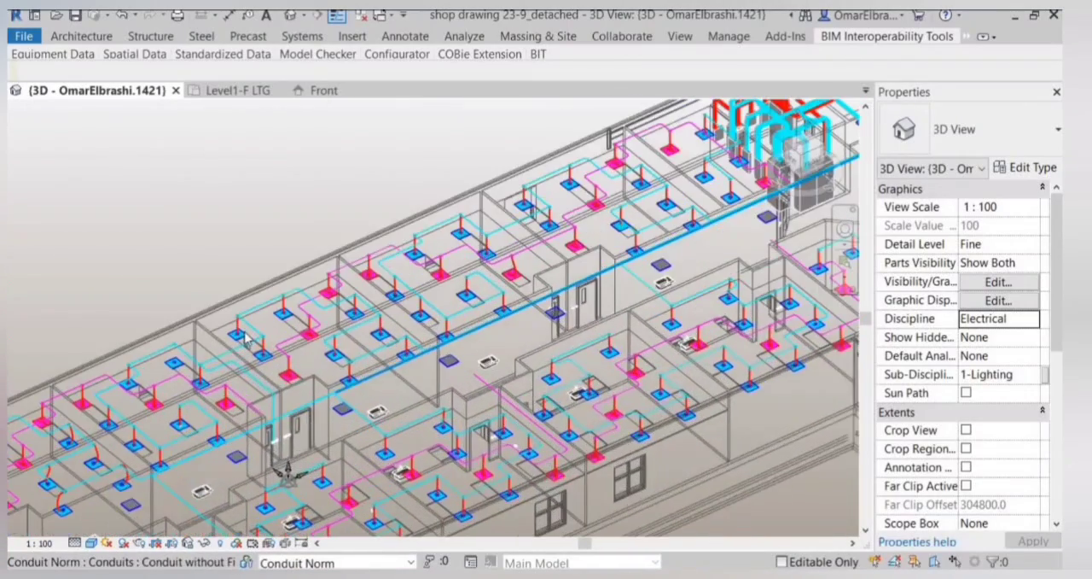
scroll(246, 444, up, 1)
scroll(332, 306, down, 2)
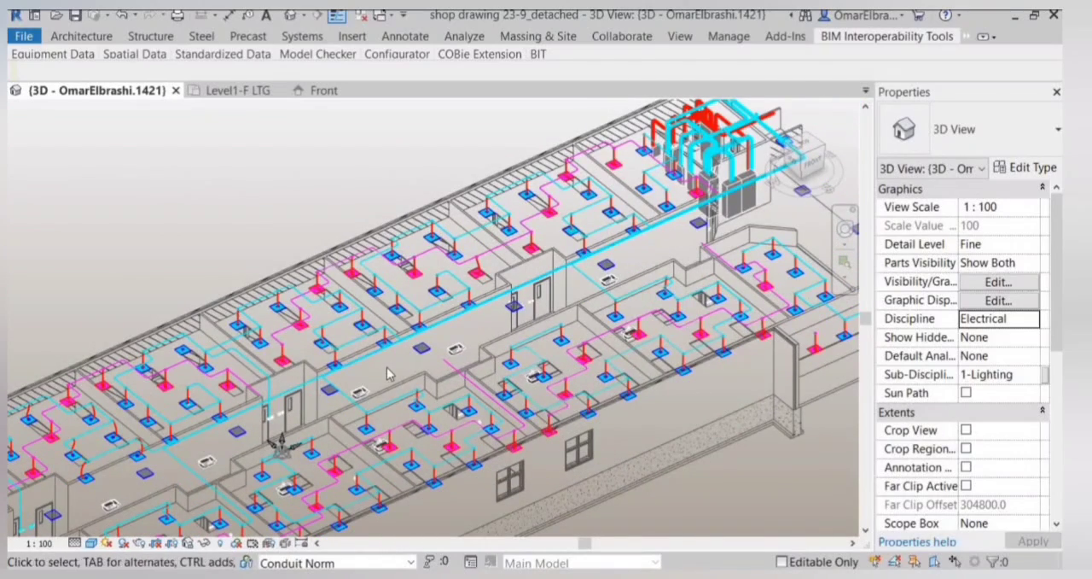
scroll(332, 305, up, 2)
scroll(331, 306, down, 2)
scroll(407, 388, up, 1)
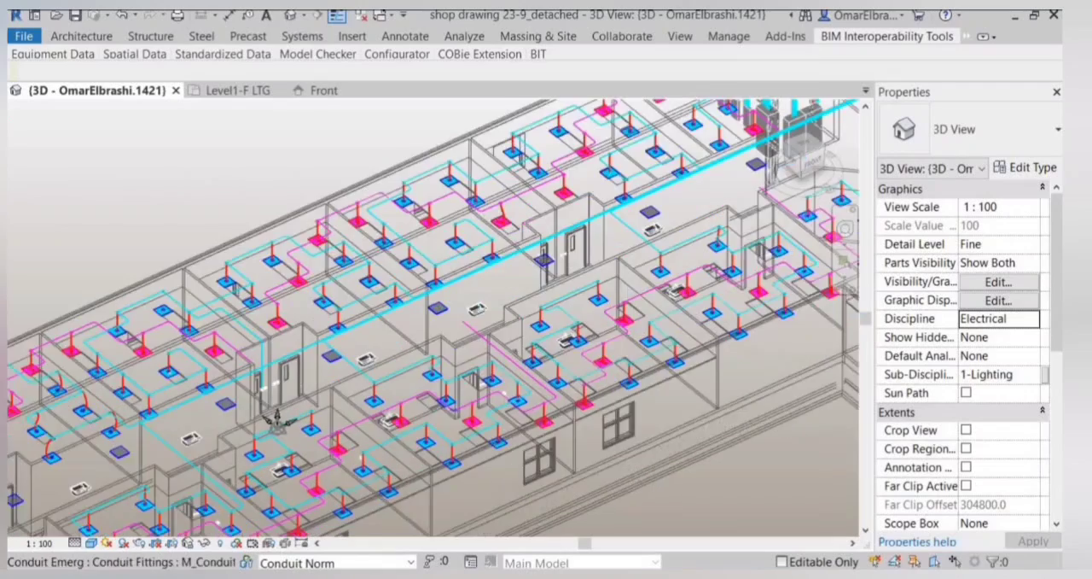
scroll(431, 284, down, 1)
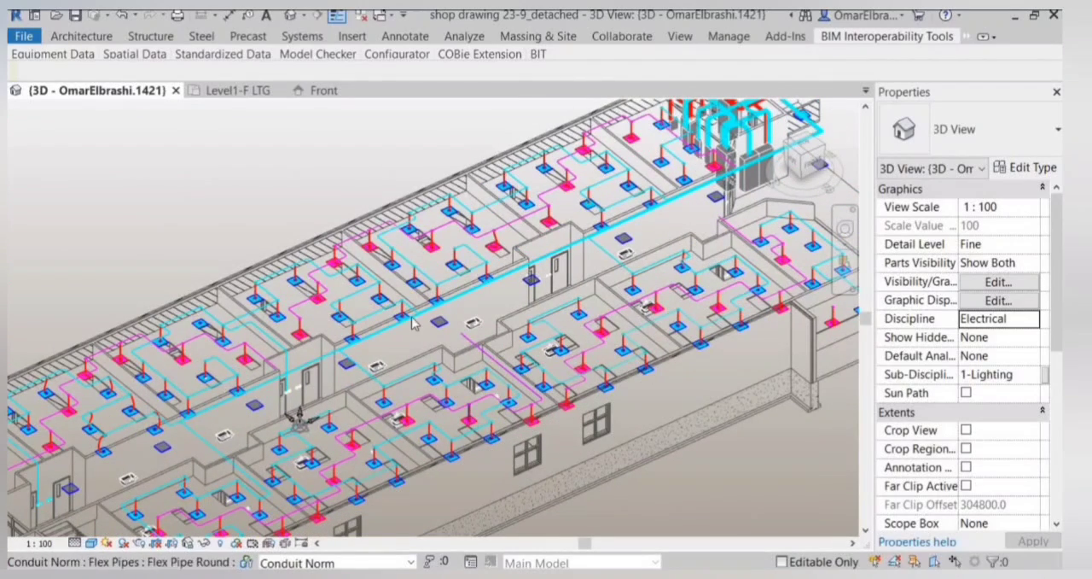
scroll(482, 396, down, 2)
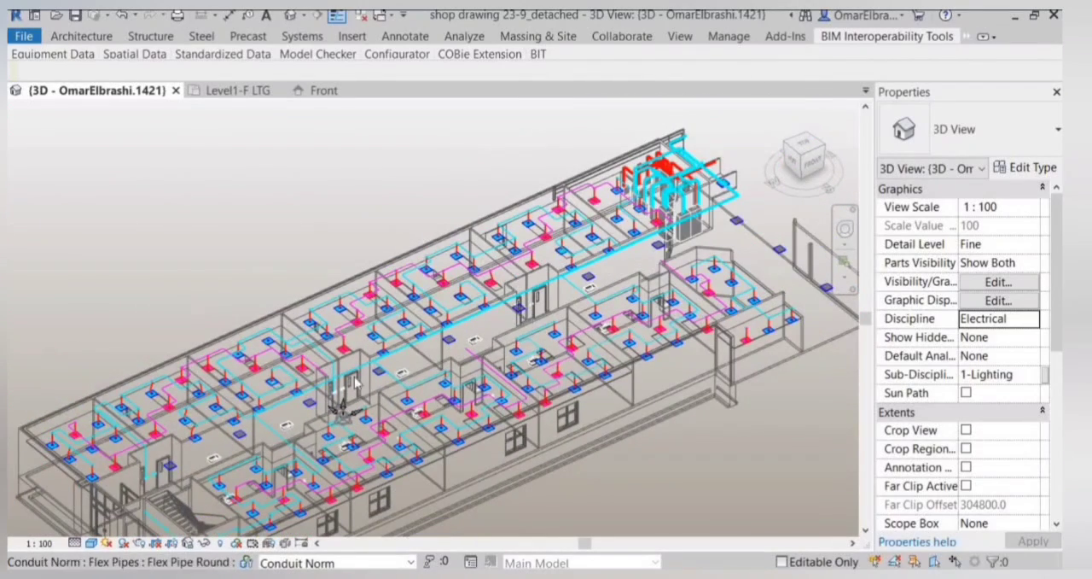
scroll(455, 412, up, 3)
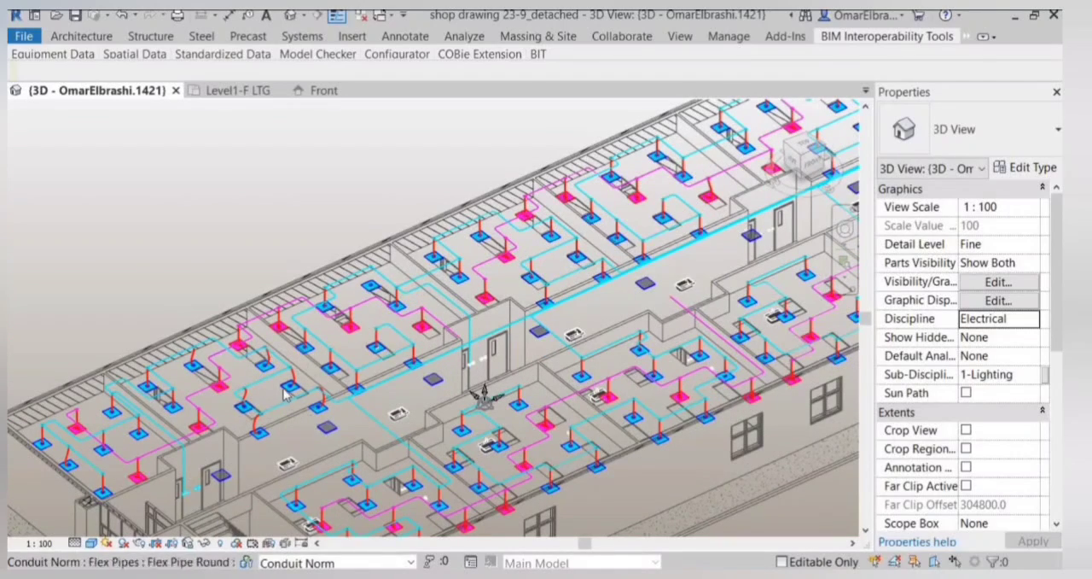
shift+middle_drag(278, 431, 327, 241)
scroll(329, 240, down, 2)
scroll(426, 250, up, 3)
middle_drag(427, 251, 241, 335)
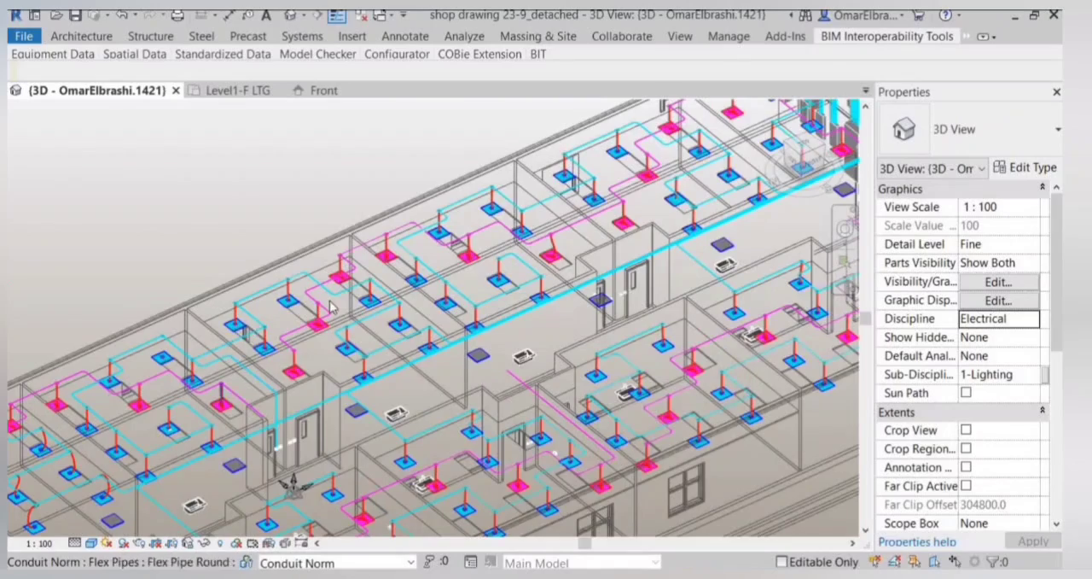
shift+middle_drag(331, 308, 482, 403)
scroll(452, 280, down, 2)
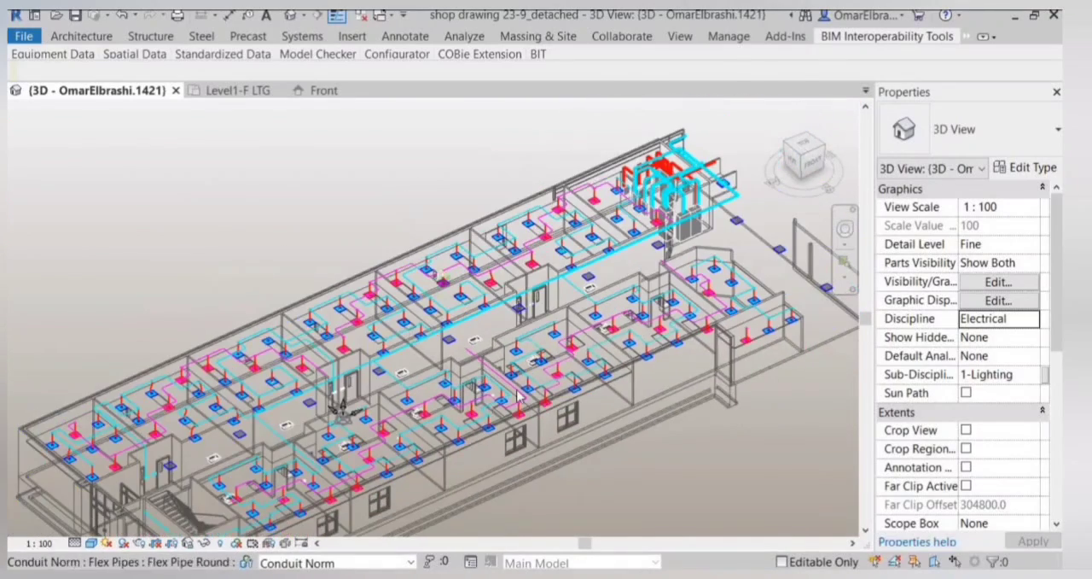
scroll(455, 411, up, 5)
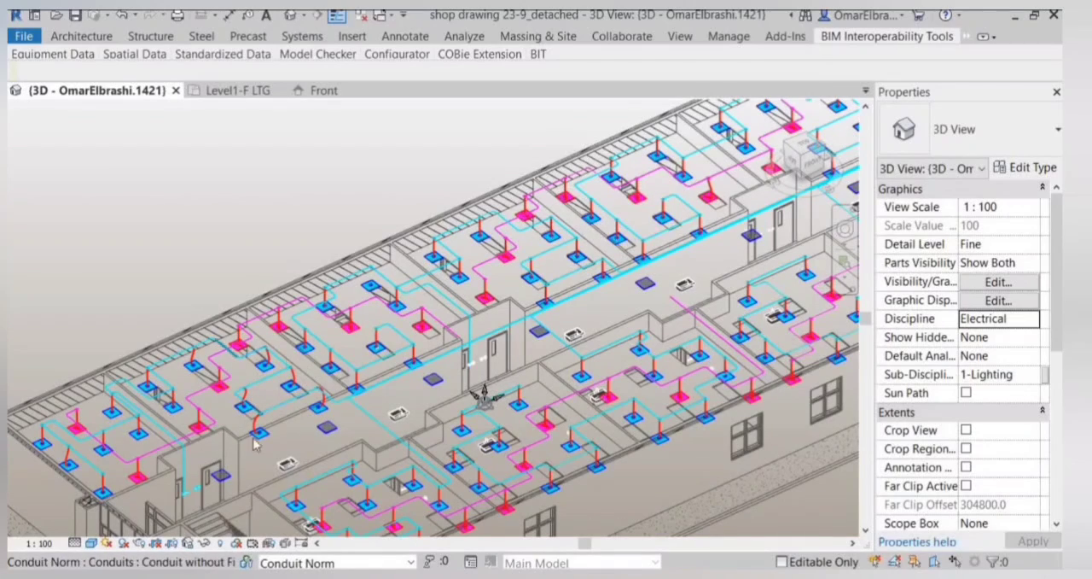
scroll(255, 442, down, 4)
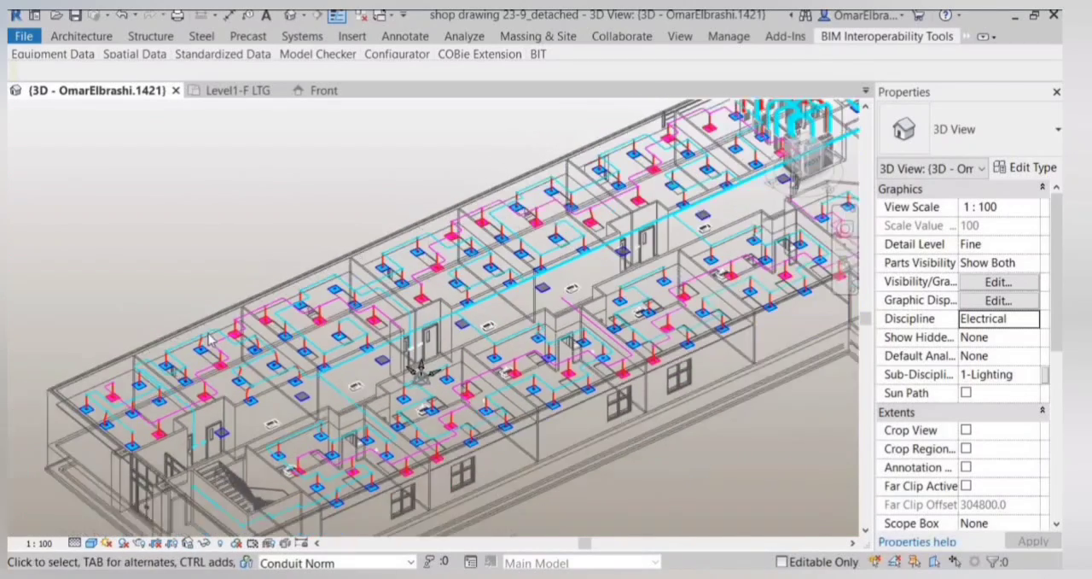
scroll(210, 339, down, 2)
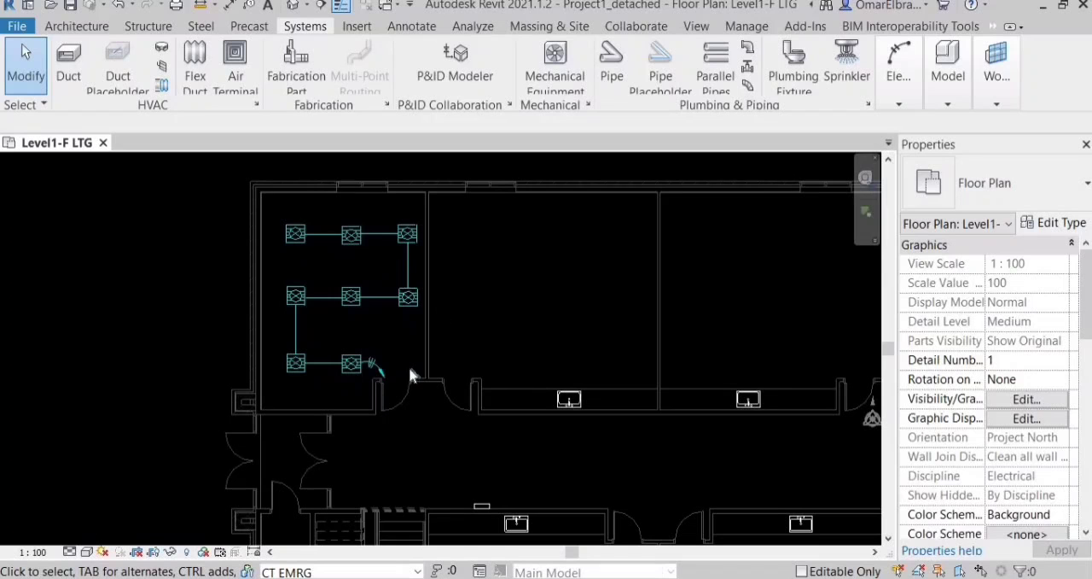
Choose the M_Conduit Junction Box - Cross - Aluminum Standard type for conduit fittings in the Level1-F LTG floor plan.
scroll(413, 399, up, 2)
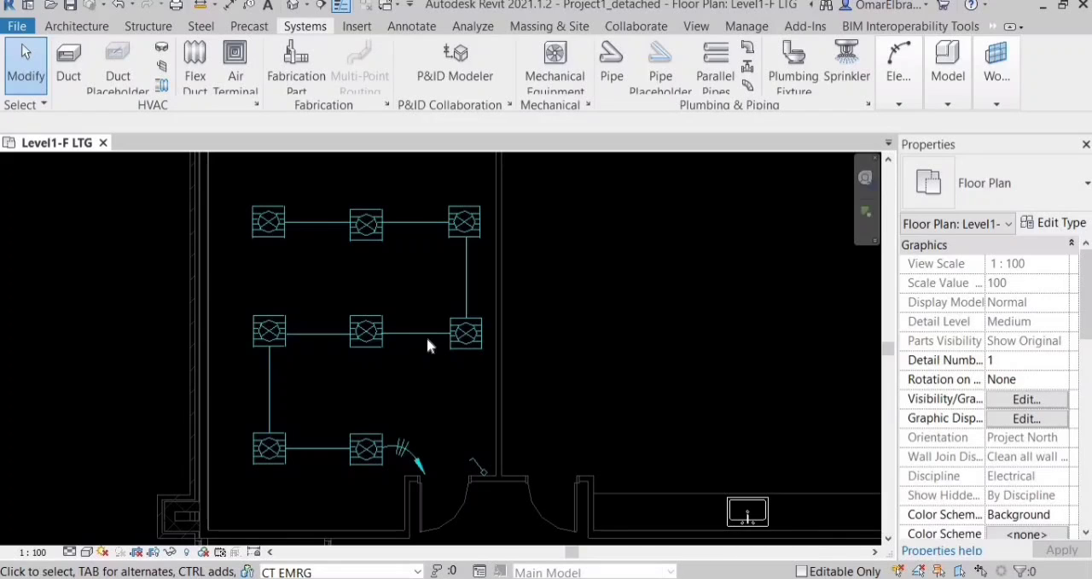
scroll(427, 336, up, 1)
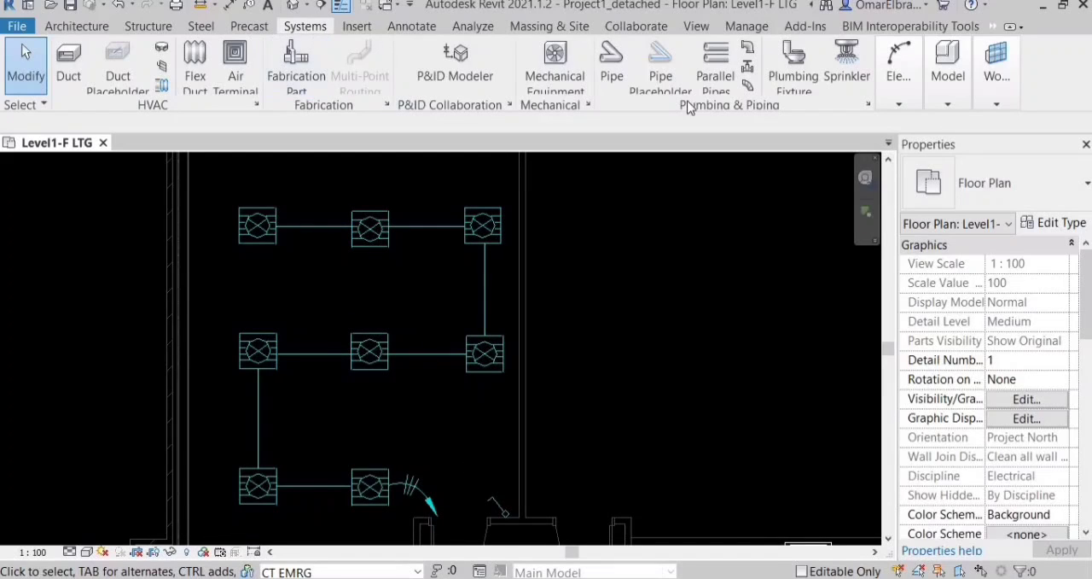
click(898, 106)
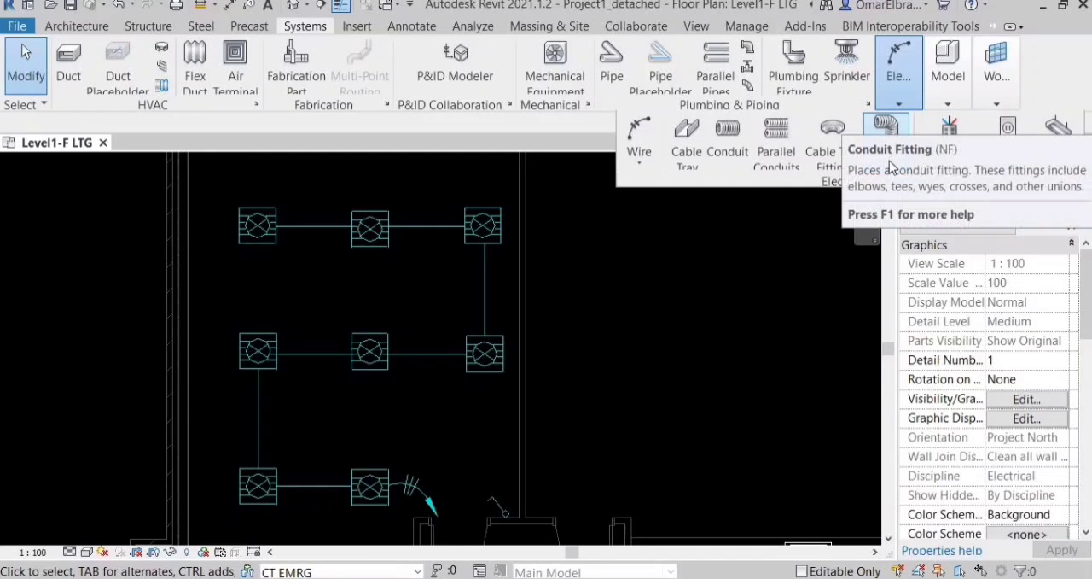
click(888, 136)
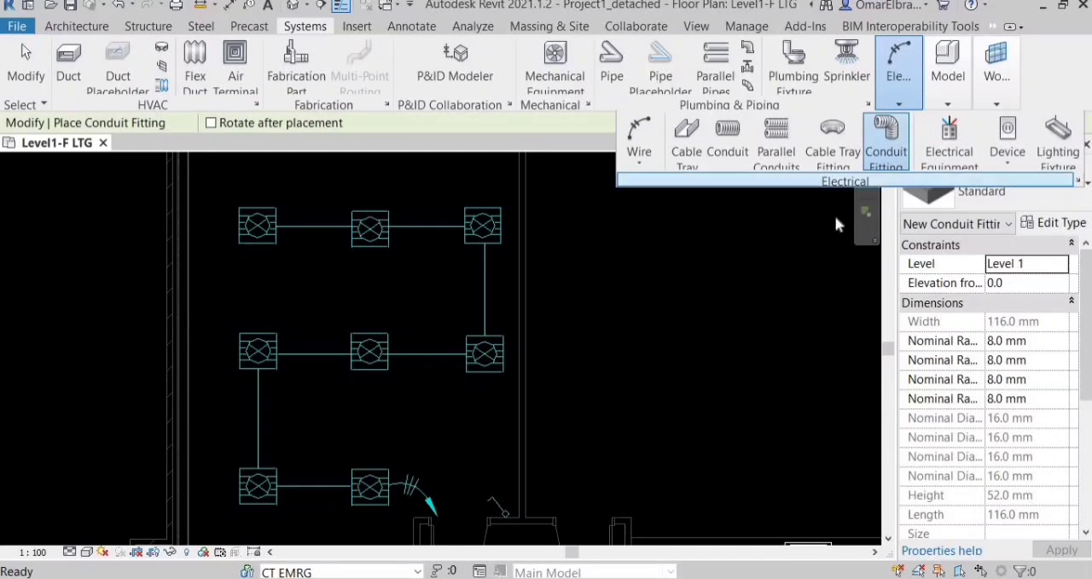
click(990, 183)
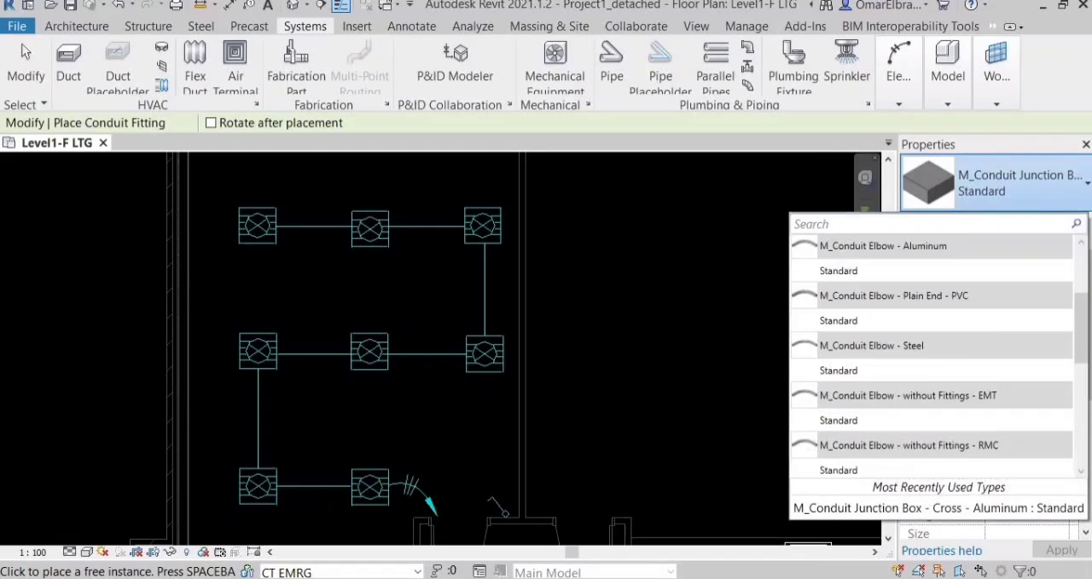
scroll(936, 256, down, 1)
scroll(938, 329, down, 3)
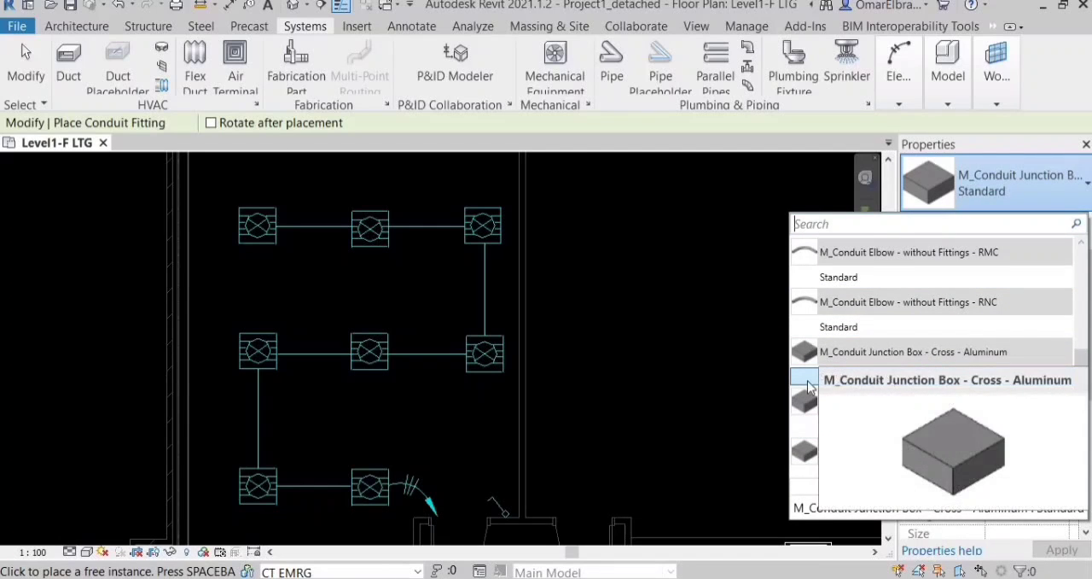
click(613, 377)
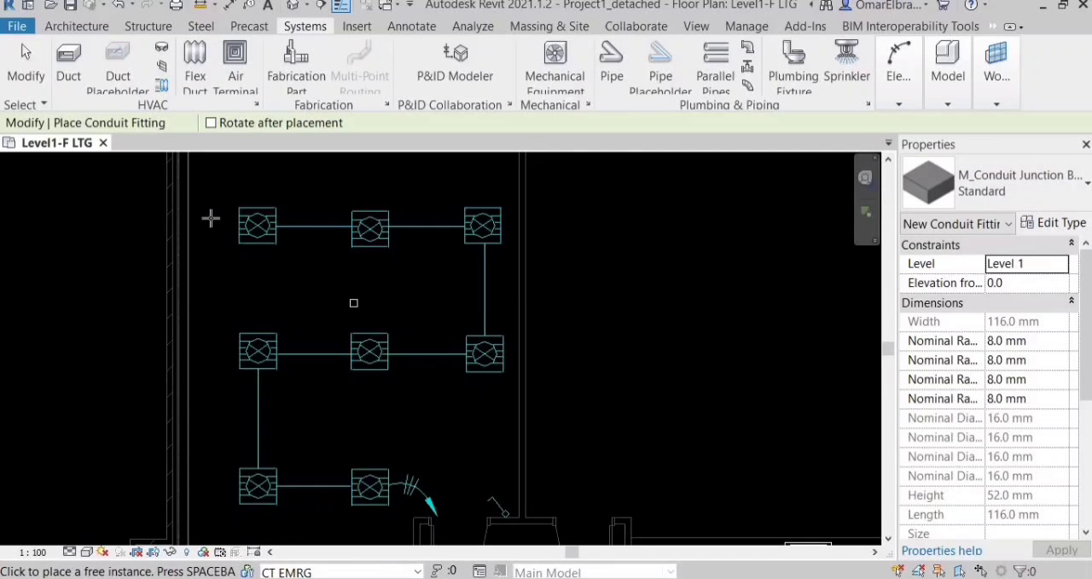
scroll(316, 307, up, 2)
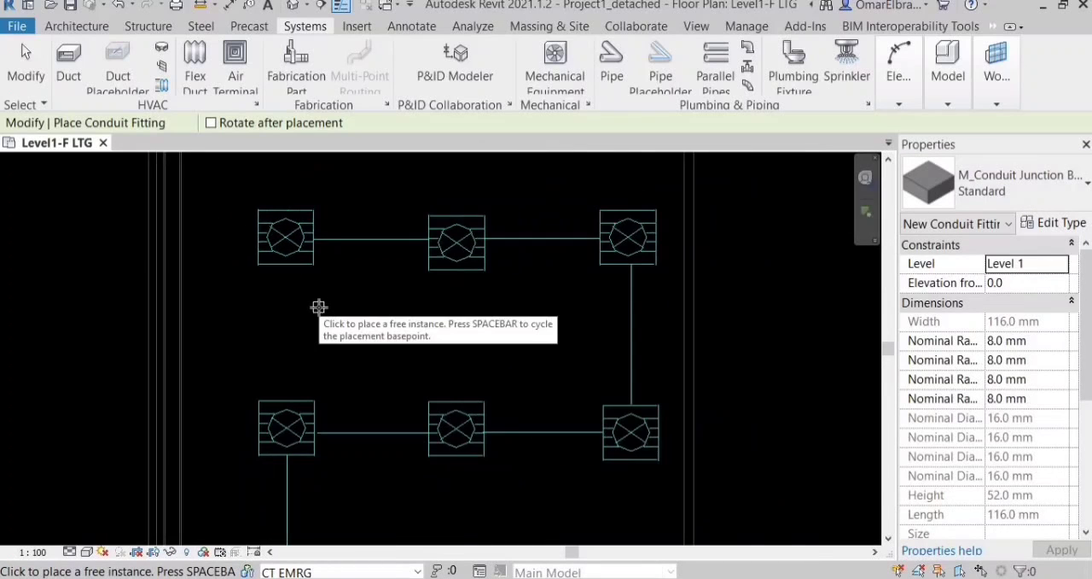
key(Escape)
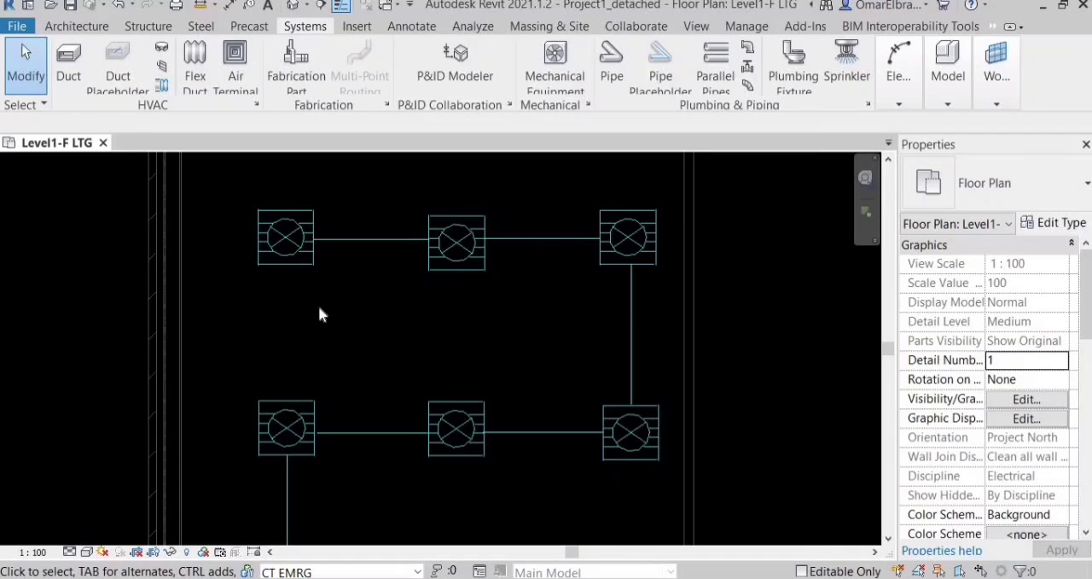
Place a conduit junction box at the centre of the first lighting fixture in the upper-left corner of the corner room.
key(n)
key(f)
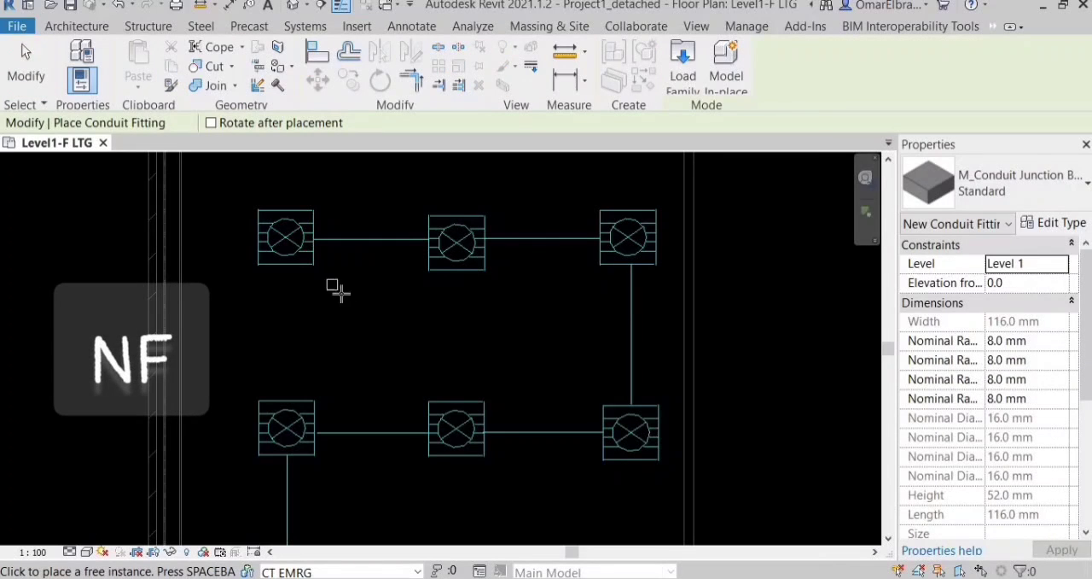
scroll(438, 371, up, 2)
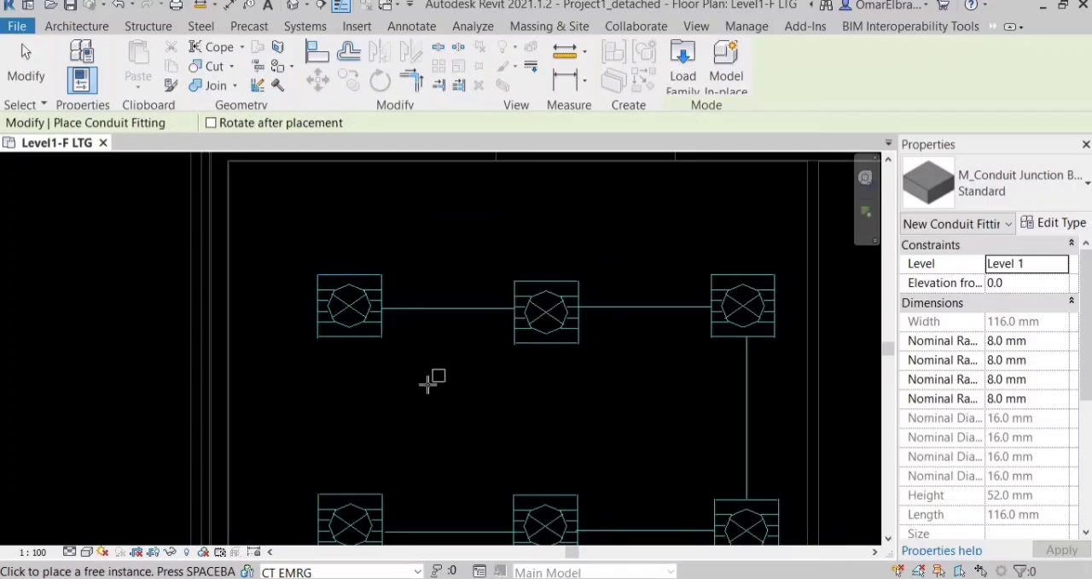
scroll(340, 305, up, 6)
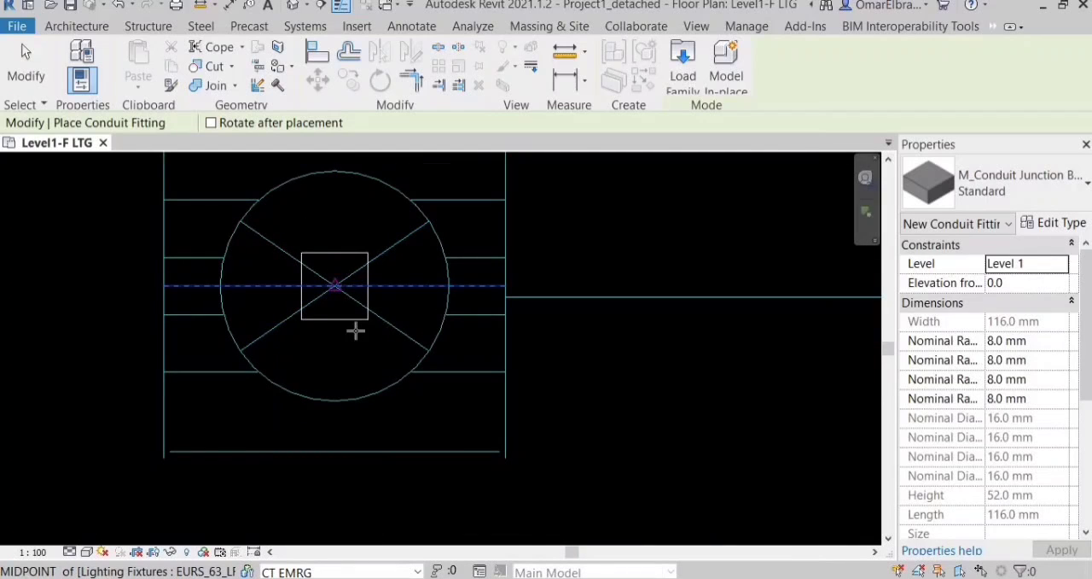
scroll(356, 331, down, 1)
key(Escape)
scroll(489, 389, down, 2)
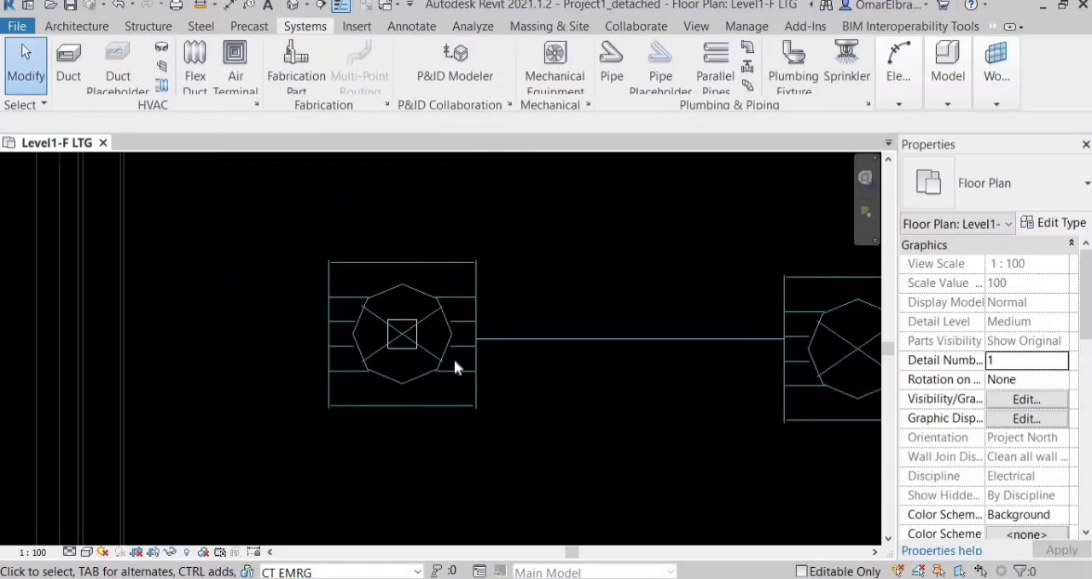
scroll(298, 341, down, 4)
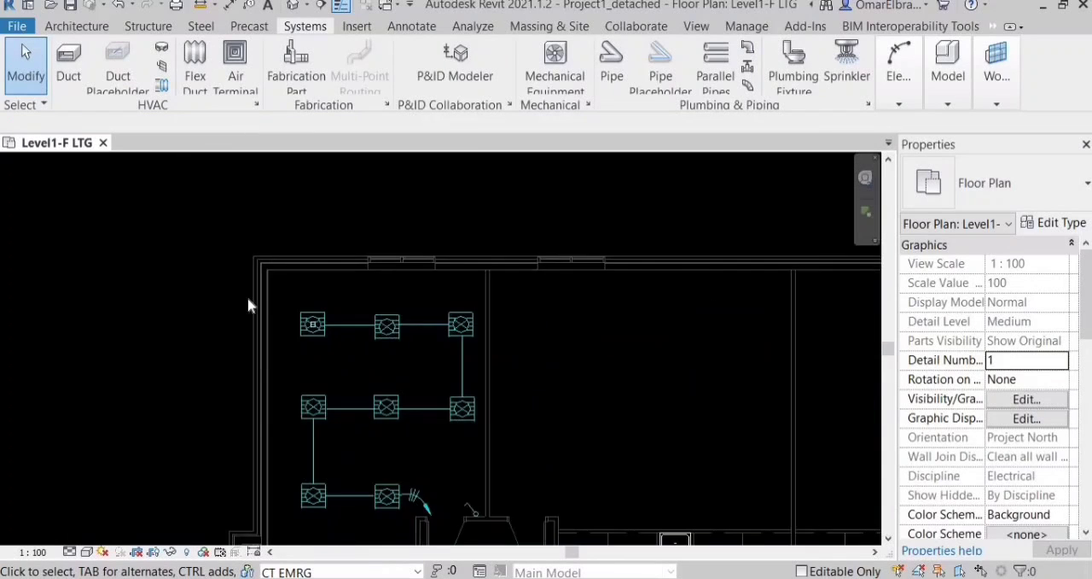
scroll(249, 301, up, 3)
scroll(243, 294, down, 4)
middle_drag(251, 300, 191, 243)
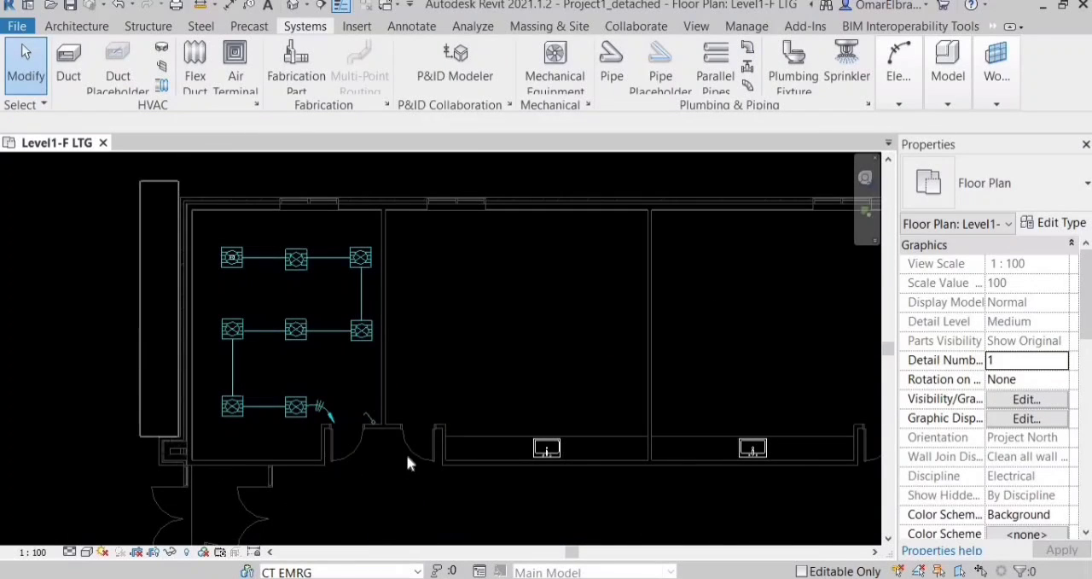
Isolate the corner room's lighting fixtures and junction box in the 3D view with a selection box.
drag(407, 463, 407, 456)
scroll(407, 327, up, 1)
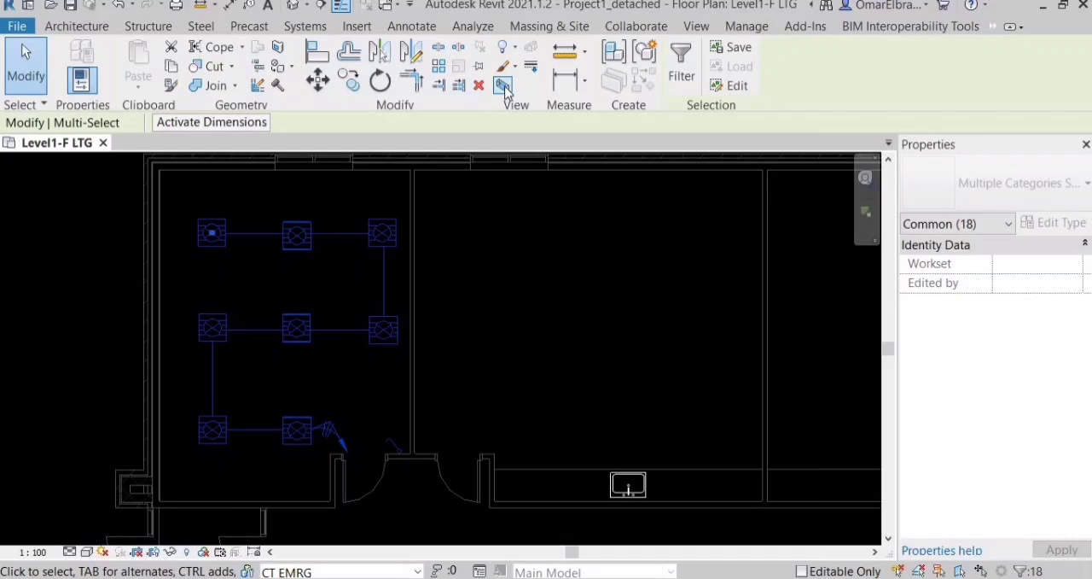
click(503, 86)
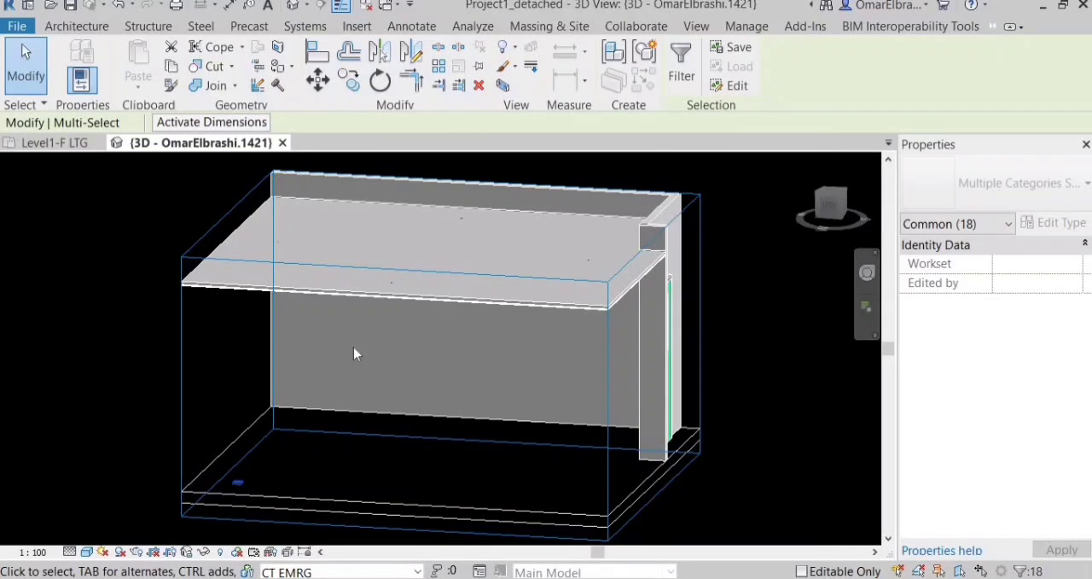
shift+middle_drag(356, 354, 470, 314)
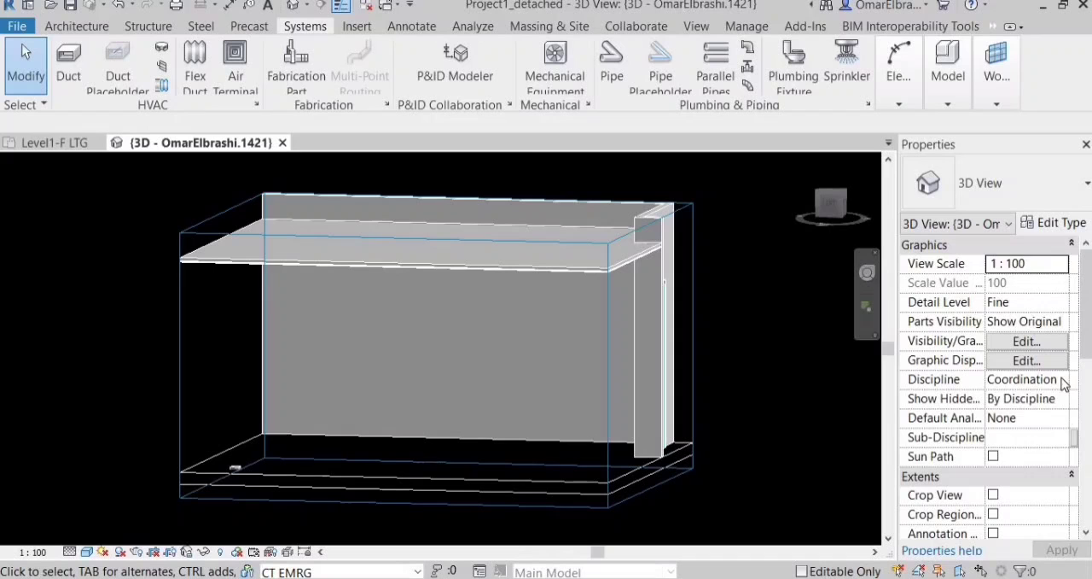
Set the isolated 3D view's discipline to Electrical and check the junction box's height against the lighting fixtures.
click(1064, 384)
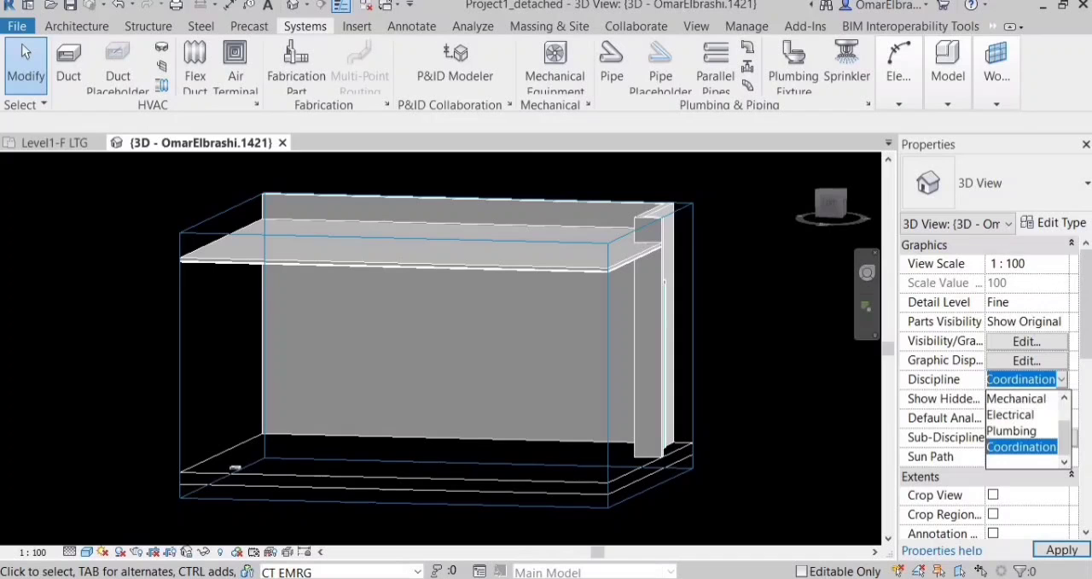
click(1004, 415)
shift+middle_drag(434, 302, 227, 506)
scroll(229, 500, up, 6)
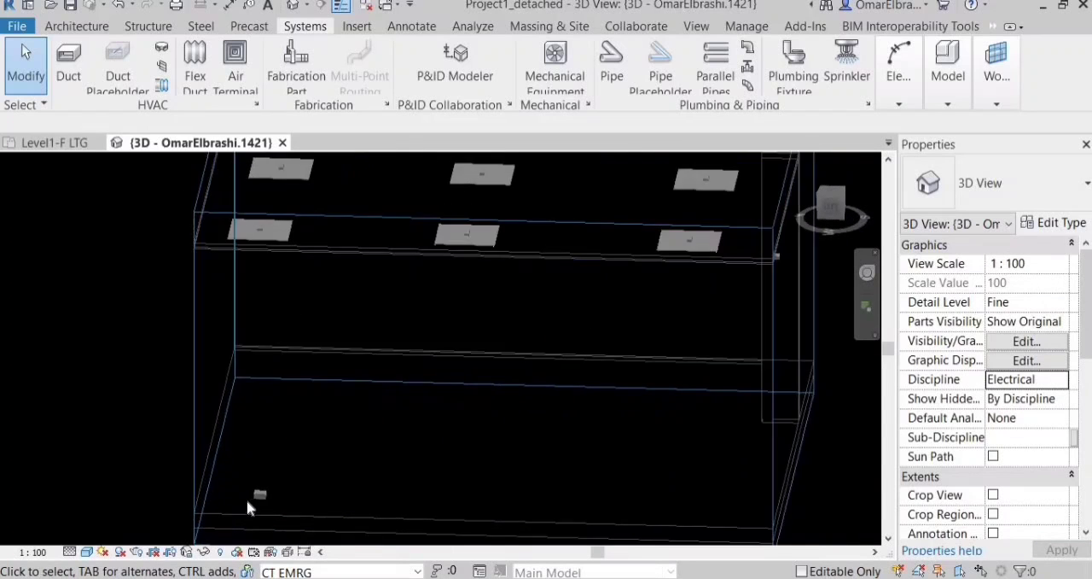
scroll(333, 379, down, 4)
shift+middle_drag(307, 257, 337, 356)
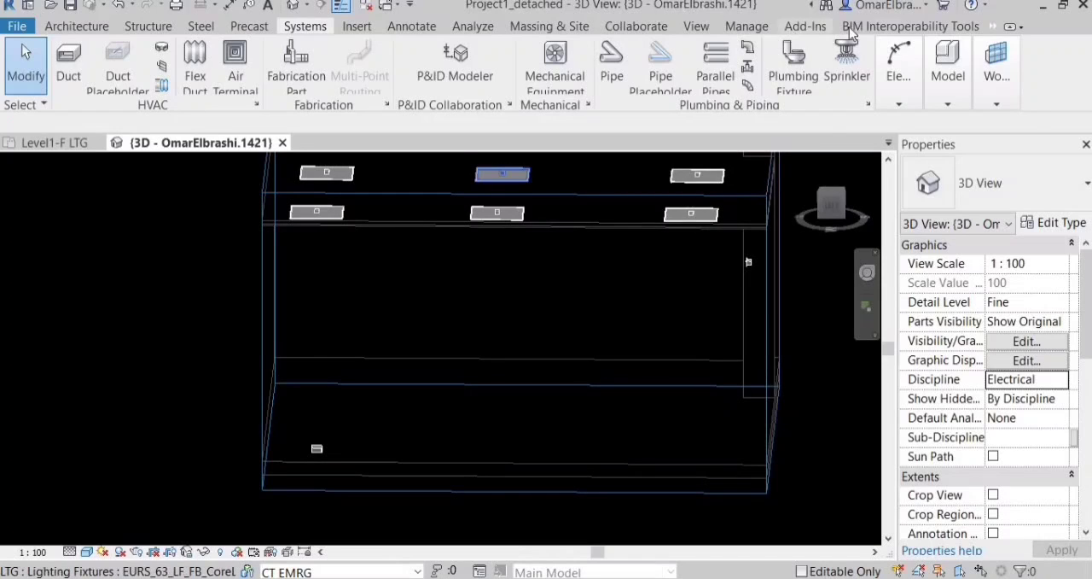
Align the low-lying junction box vertically to the face of the first lighting fixture above it.
click(995, 27)
click(1013, 124)
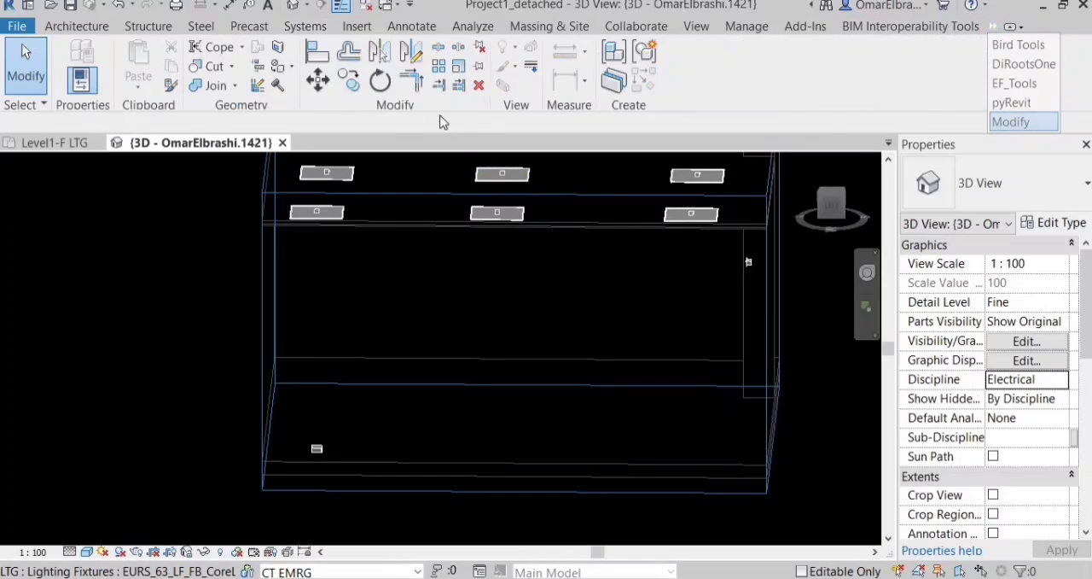
key(a)
key(l)
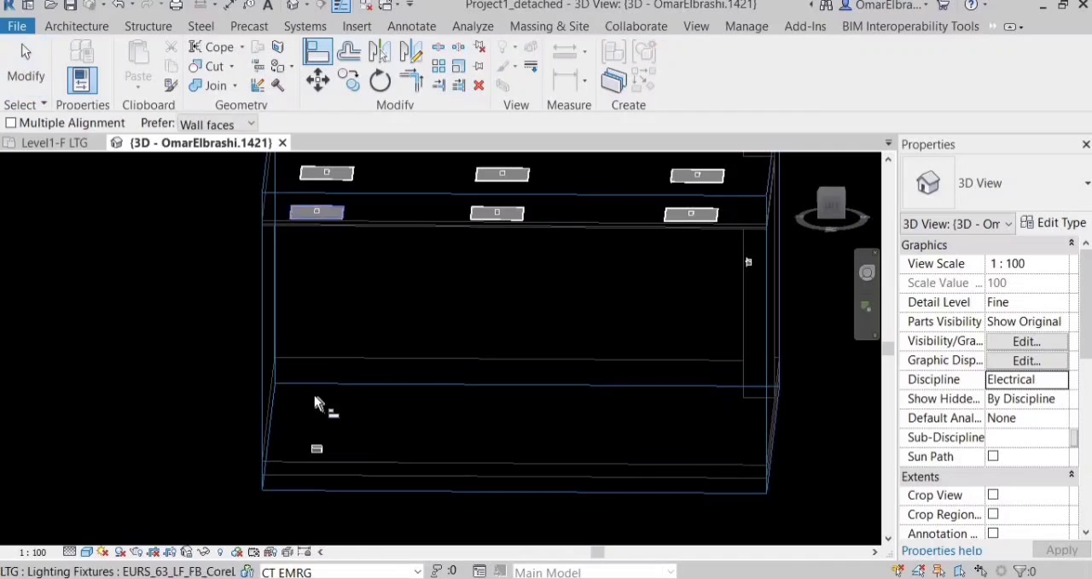
scroll(324, 427, up, 3)
scroll(342, 247, down, 3)
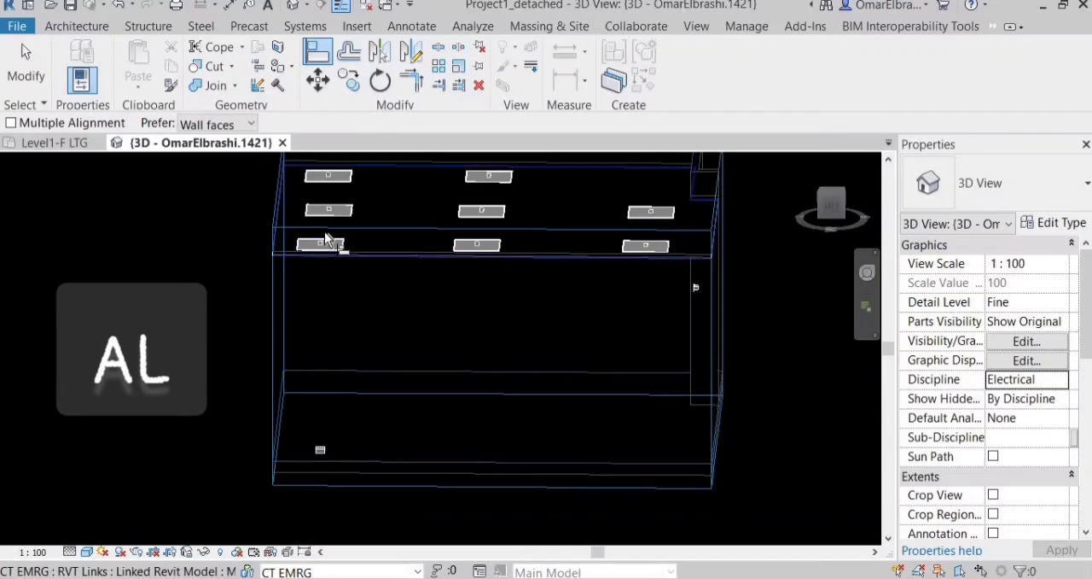
scroll(329, 271, up, 5)
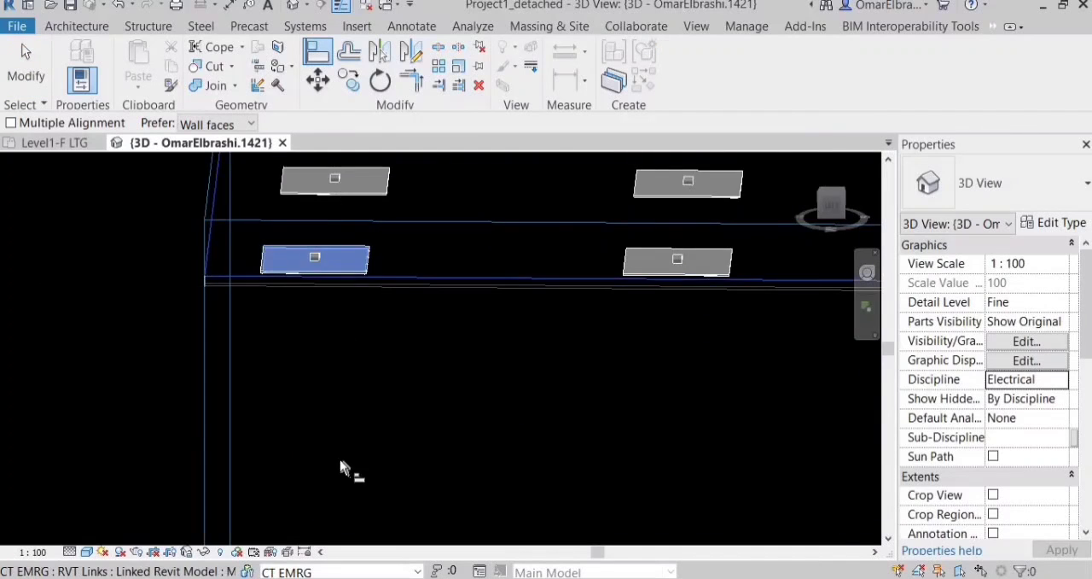
scroll(342, 542, up, 5)
scroll(342, 521, up, 3)
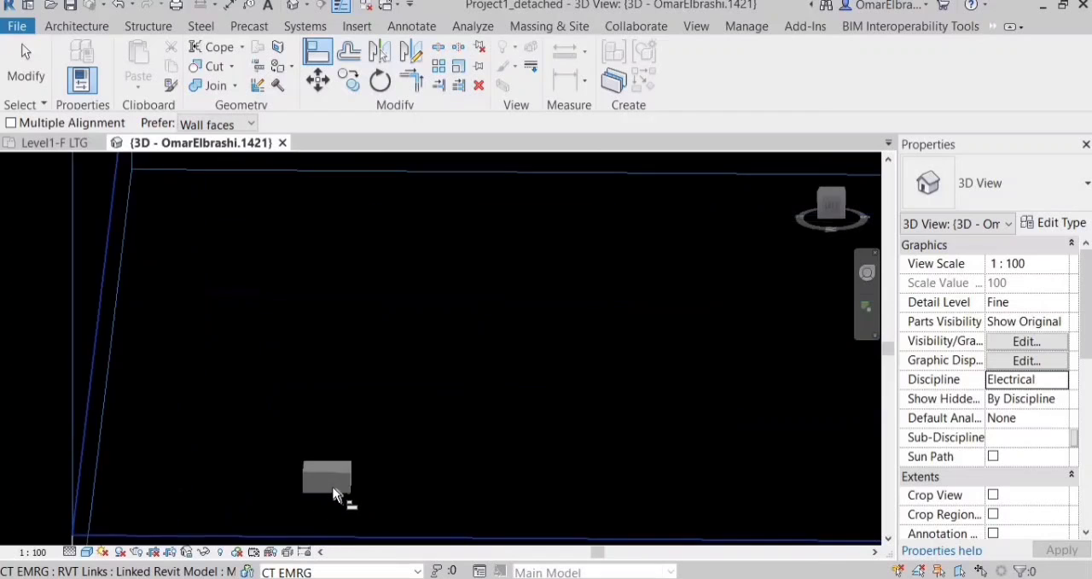
scroll(370, 390, down, 5)
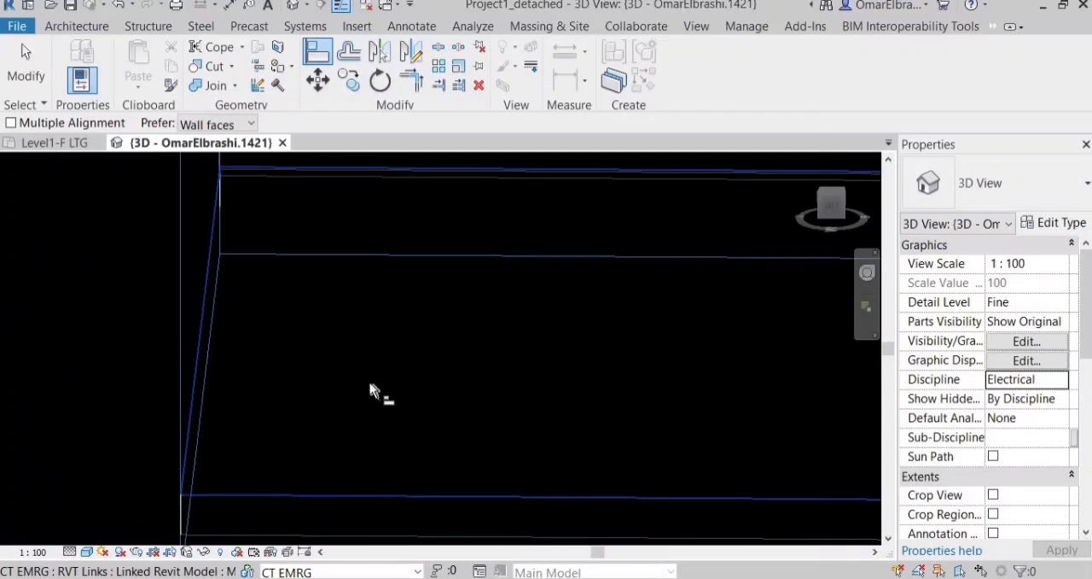
shift+middle_drag(367, 280, 355, 256)
scroll(352, 272, up, 2)
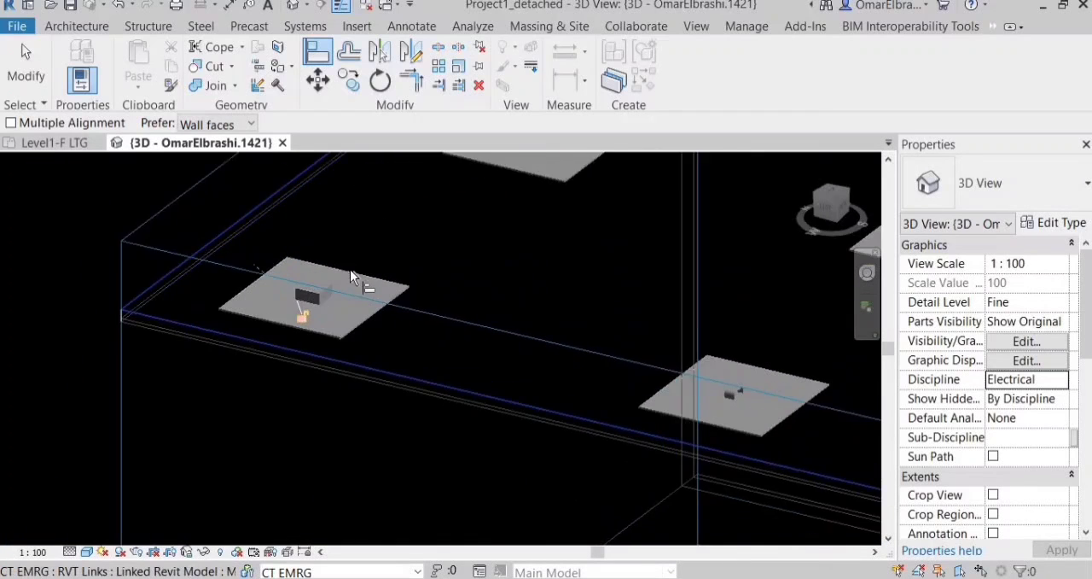
shift+middle_drag(324, 317, 334, 278)
scroll(337, 269, up, 4)
scroll(335, 273, down, 3)
scroll(372, 272, up, 1)
scroll(354, 305, down, 1)
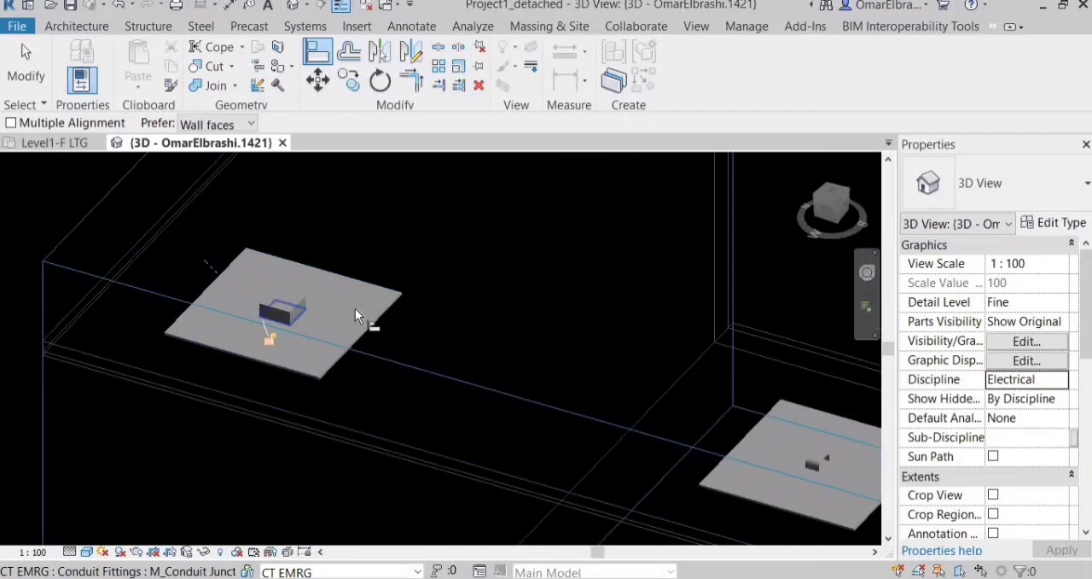
scroll(367, 308, down, 1)
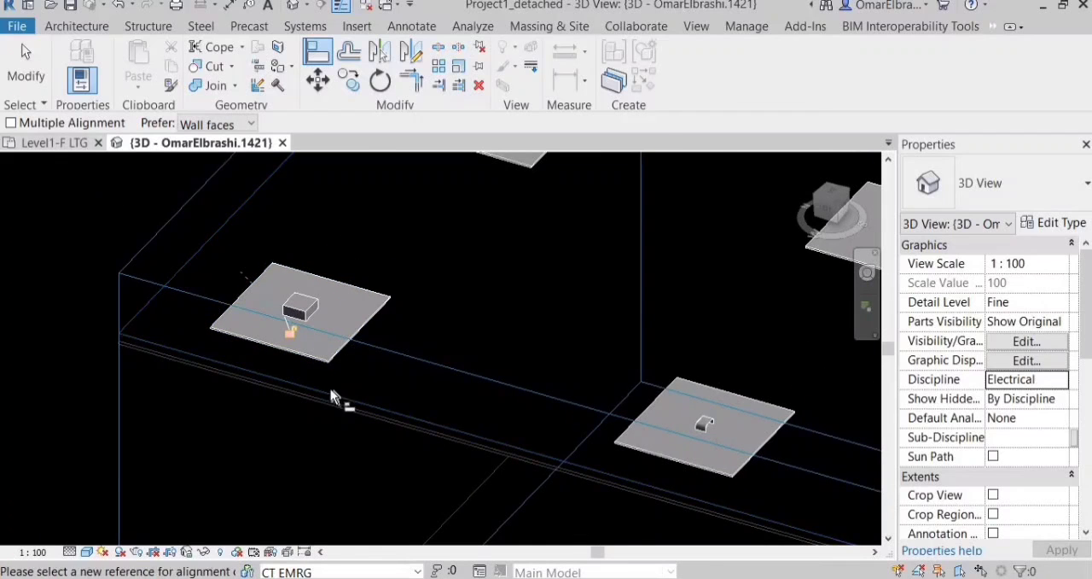
In the Level1-F LTG floor plan, copy the aligned junction box to the centre of the top row's middle fixture.
click(55, 143)
key(Escape)
scroll(281, 224, up, 5)
click(359, 286)
click(242, 249)
scroll(242, 249, up, 3)
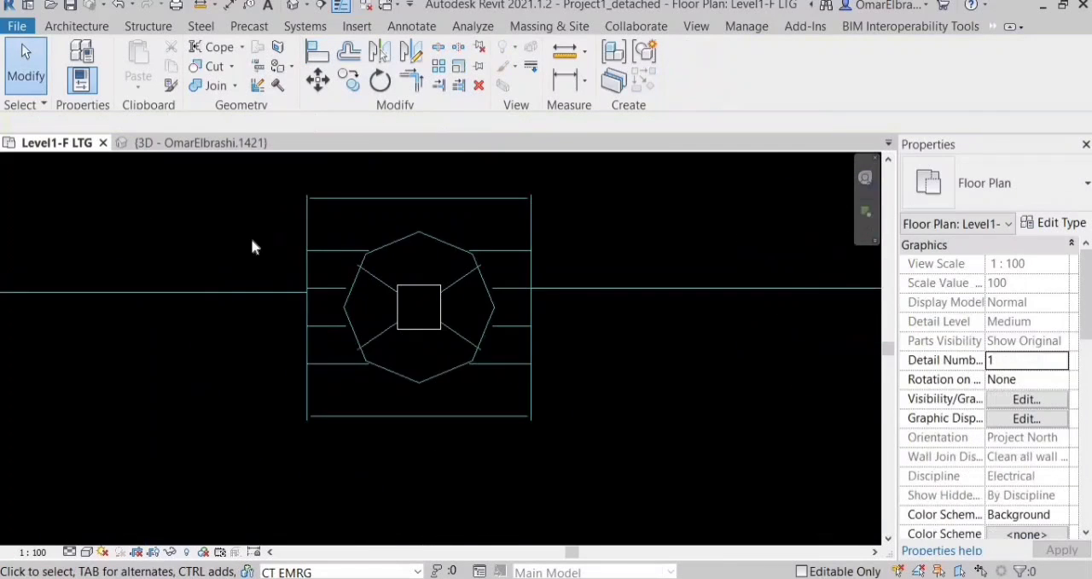
Start a multiple copy of the middle fixture's junction box and place a copy at the centre of the top row's right fixture.
scroll(237, 234, down, 2)
drag(227, 223, 418, 322)
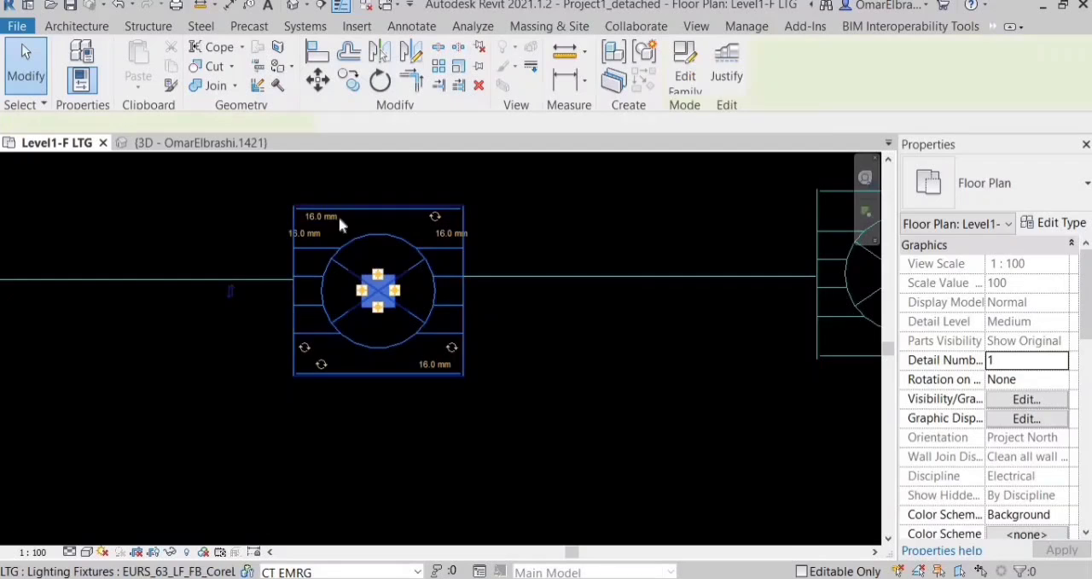
click(378, 291)
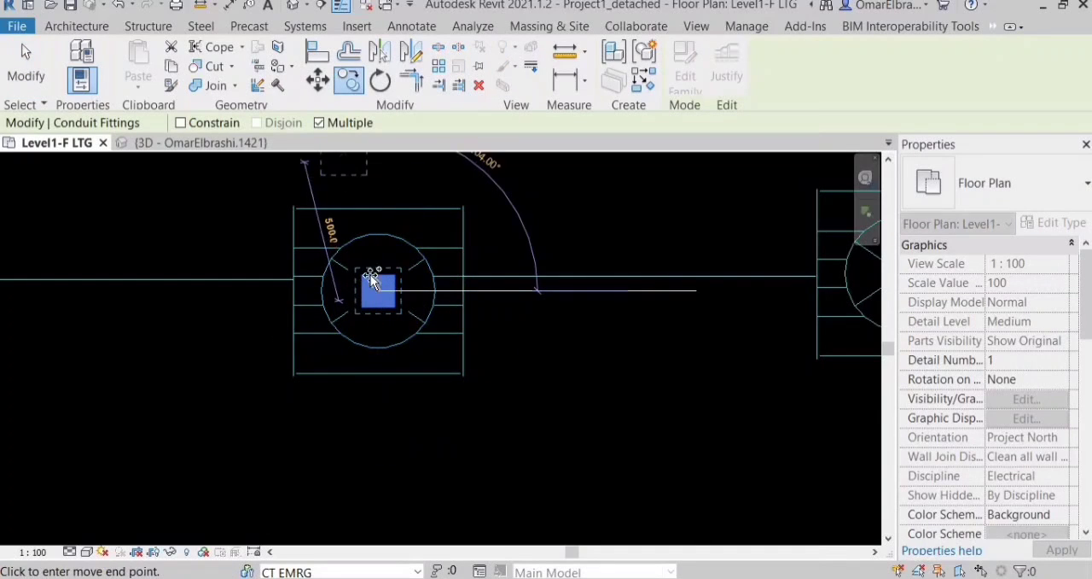
scroll(280, 337, down, 3)
scroll(739, 375, up, 2)
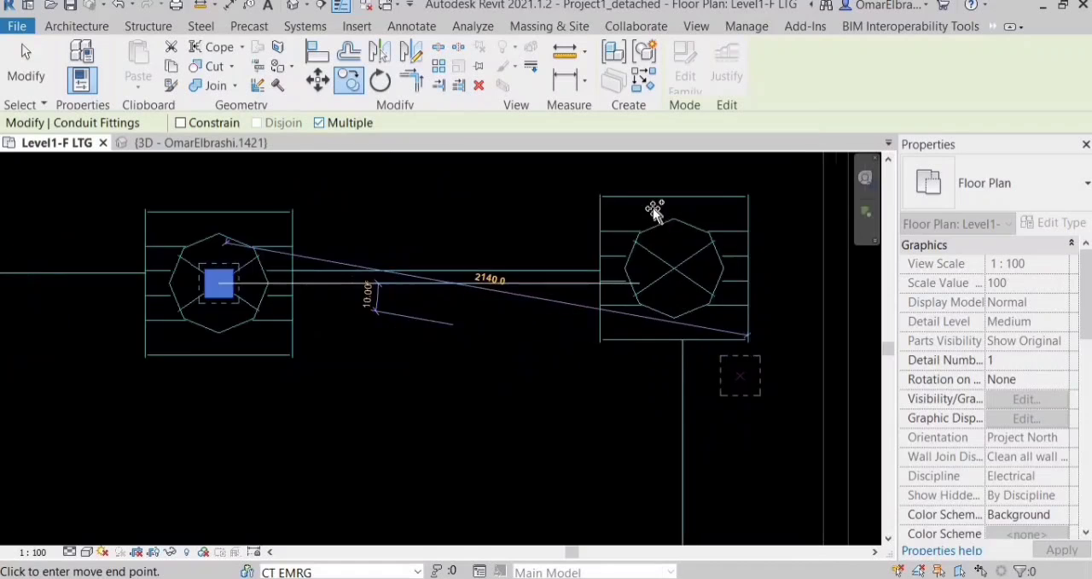
scroll(656, 229, up, 3)
click(652, 237)
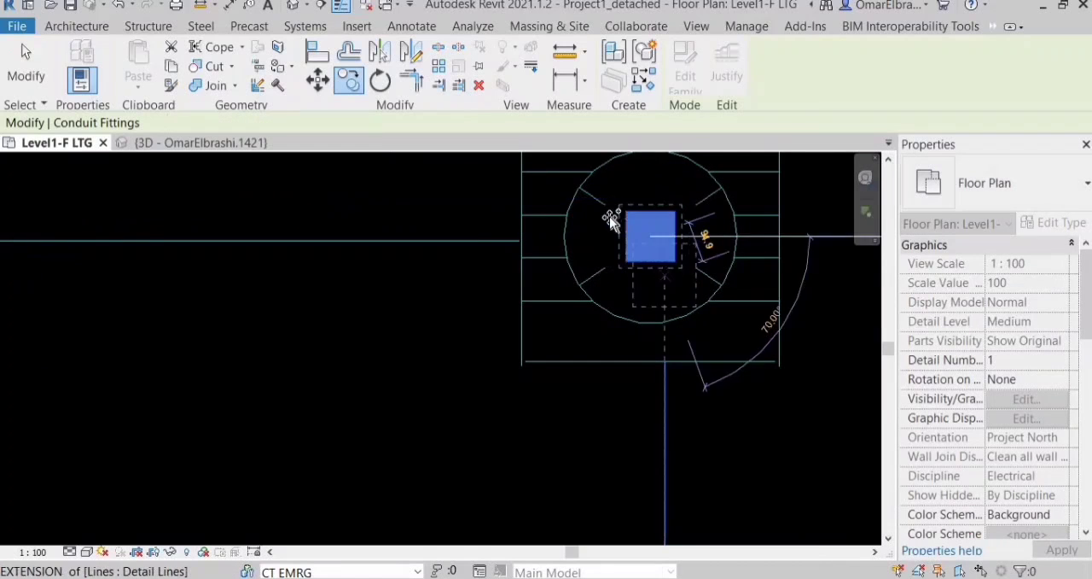
Place junction box copies at the centres of the three lighting fixtures in the corner room's middle row.
scroll(611, 220, down, 3)
scroll(597, 409, up, 3)
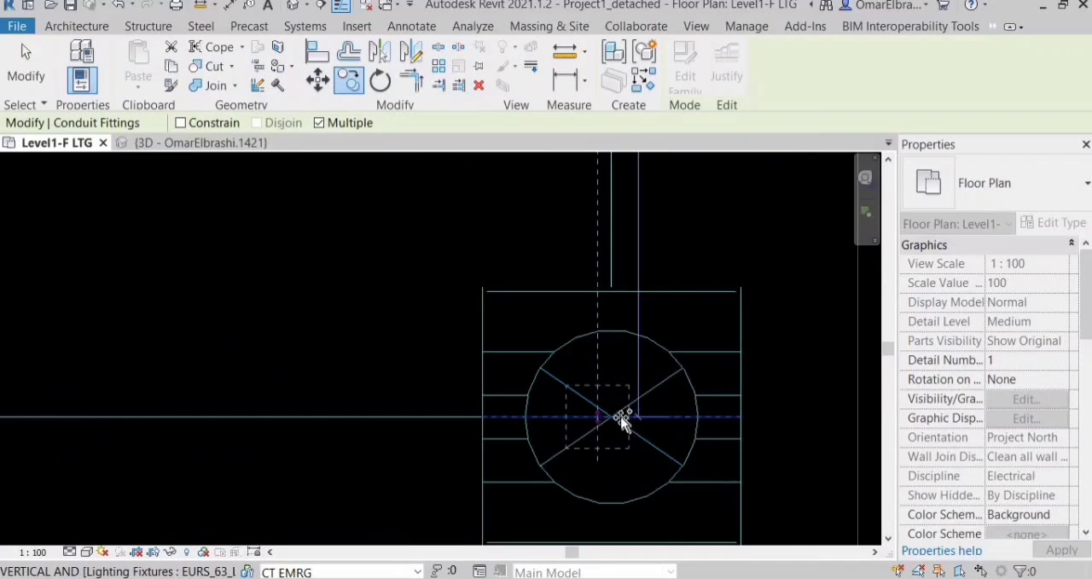
scroll(663, 390, down, 3)
scroll(439, 378, up, 3)
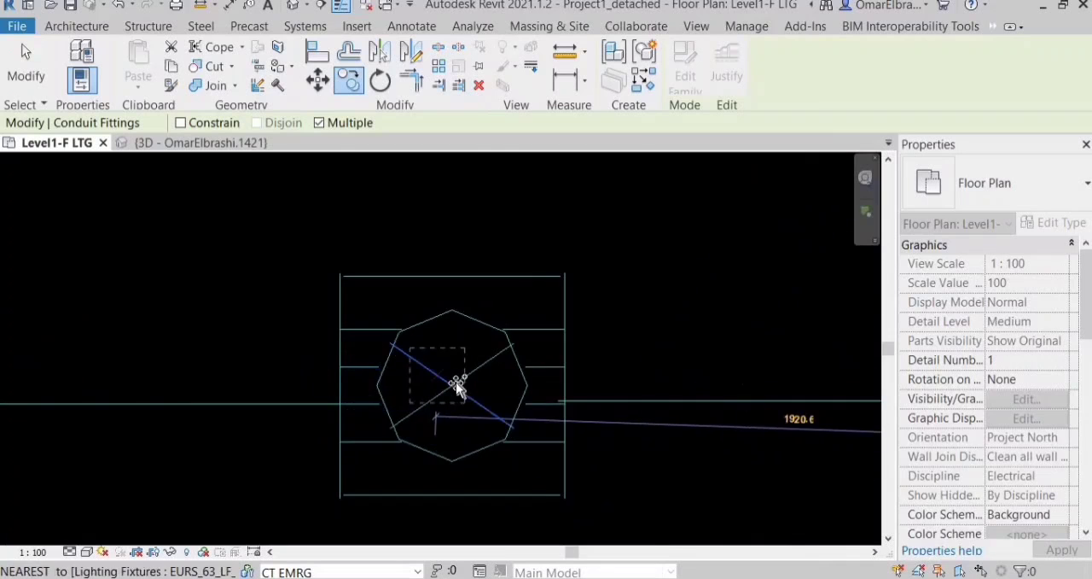
click(457, 387)
scroll(515, 432, down, 4)
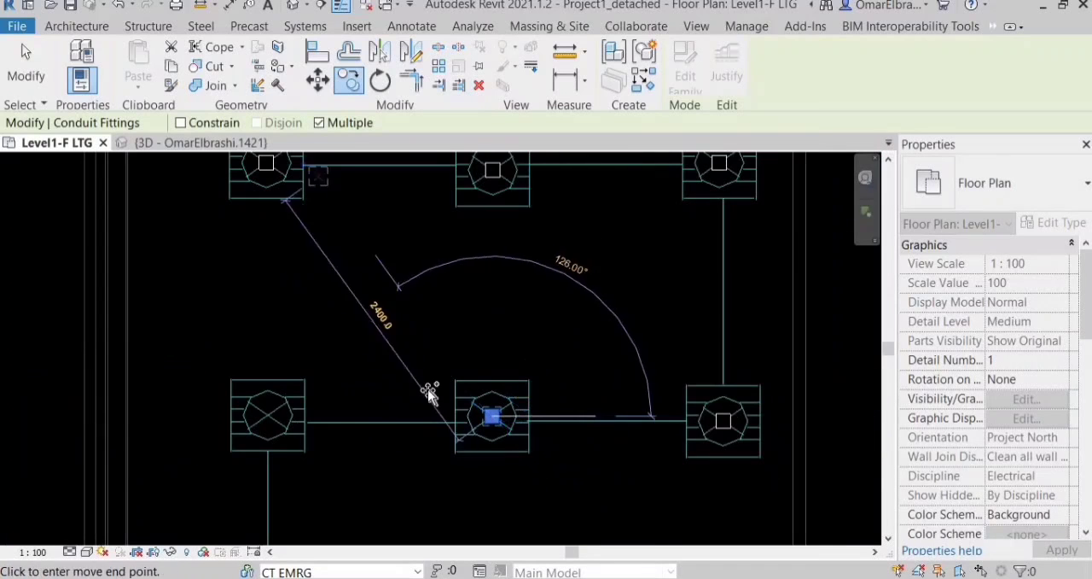
scroll(354, 397, up, 5)
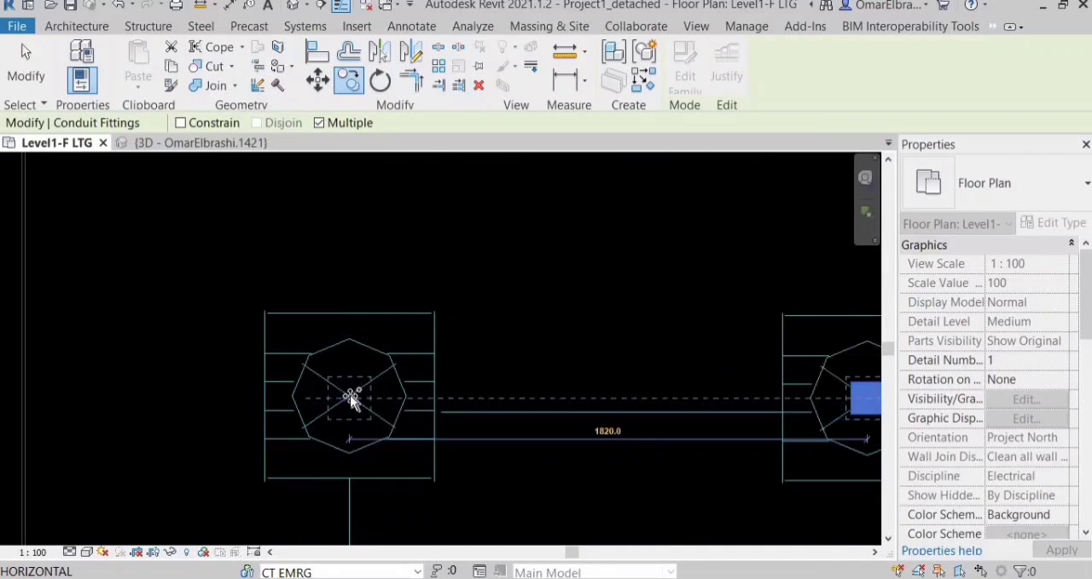
click(350, 398)
scroll(359, 290, down, 5)
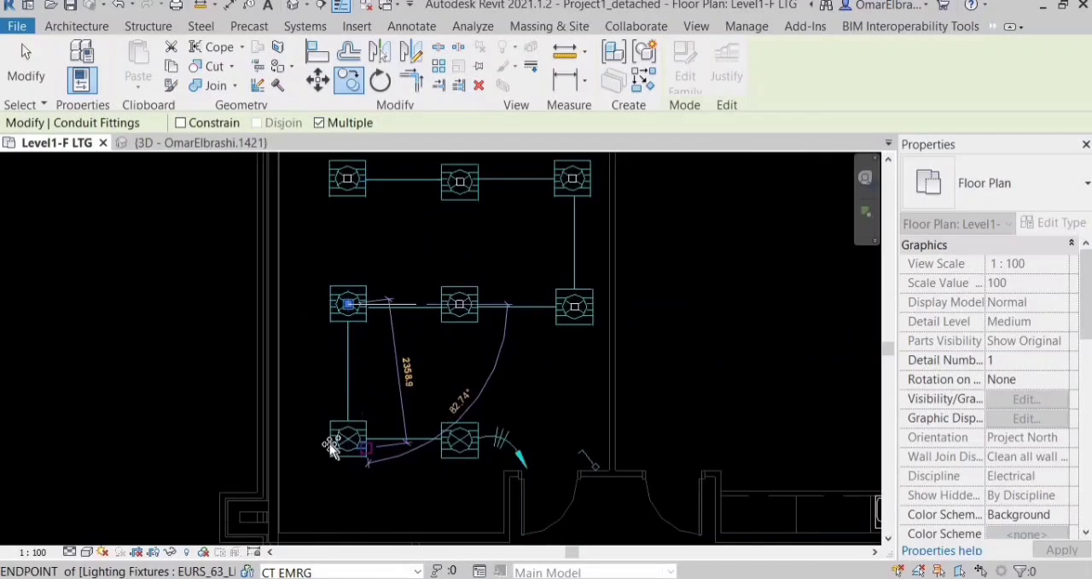
Place junction box copies at the centres of the two bottom-row fixtures and finish the multiple copy.
scroll(333, 446, up, 5)
click(349, 440)
scroll(256, 456, down, 5)
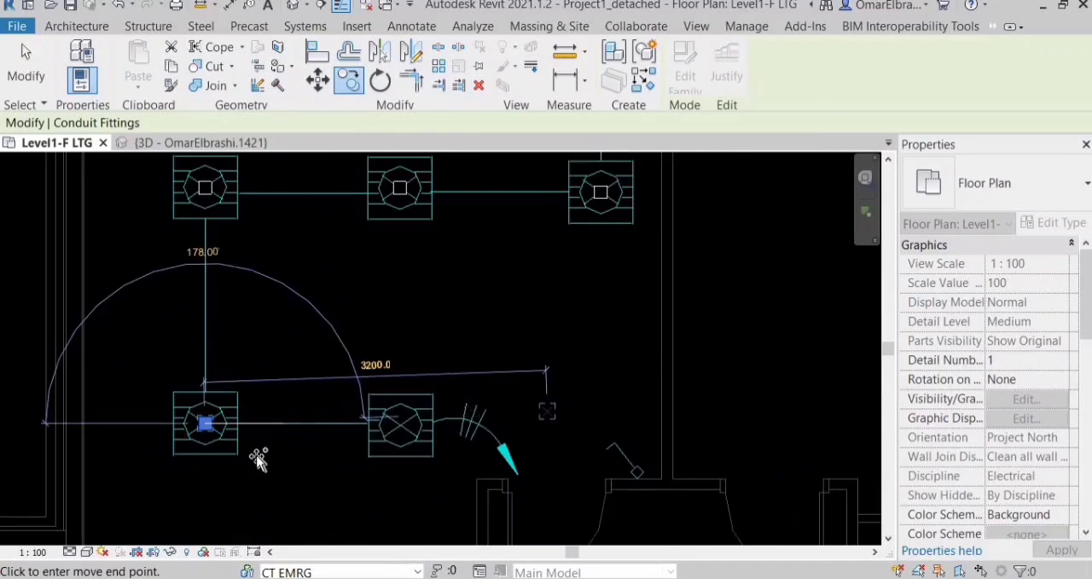
scroll(452, 422, up, 5)
click(167, 437)
scroll(452, 417, down, 7)
key(Escape)
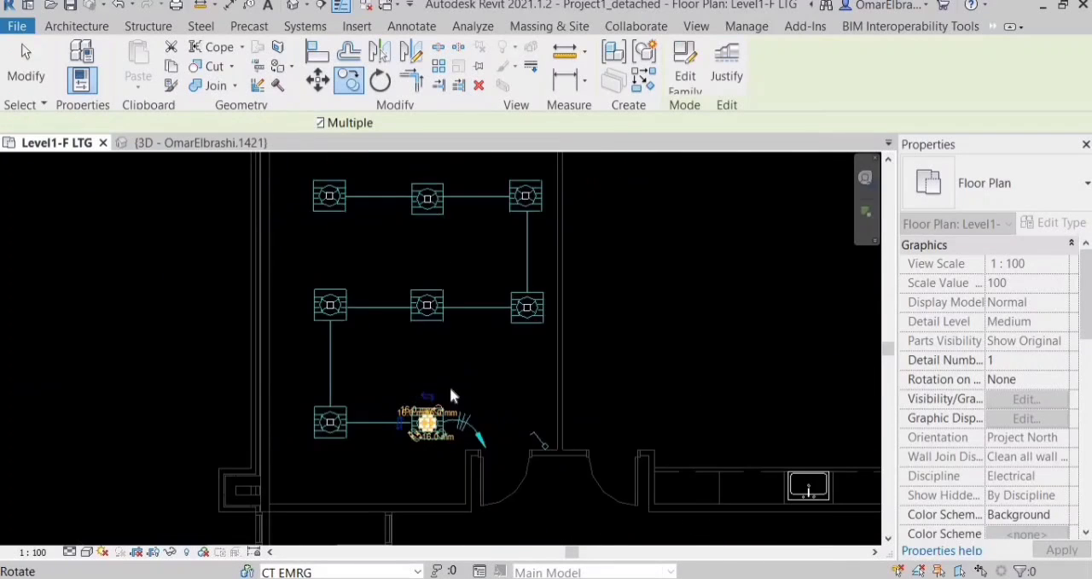
scroll(452, 414, down, 3)
scroll(453, 396, up, 2)
key(Escape)
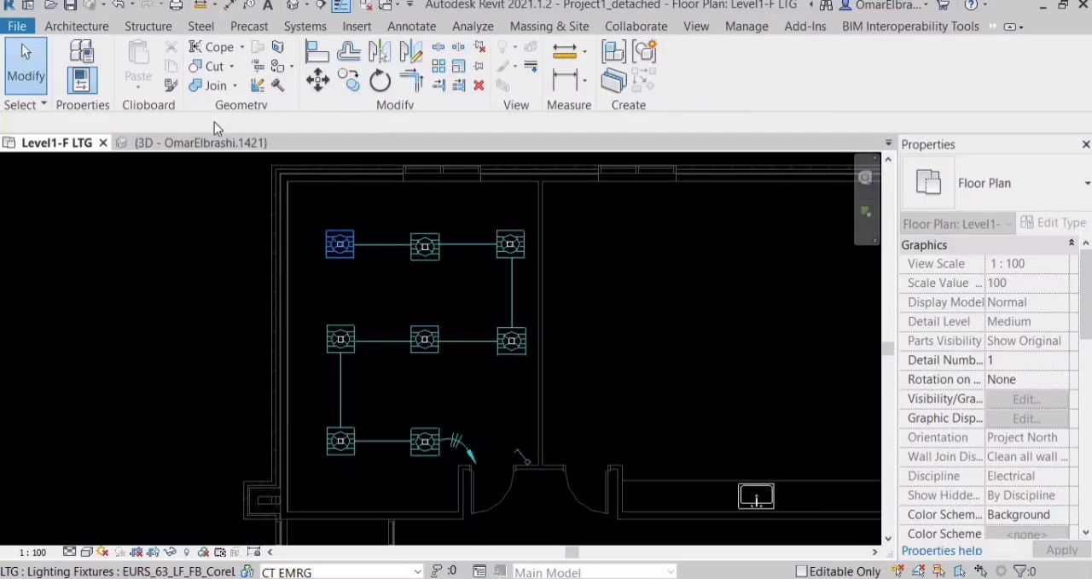
Inspect the copied junction boxes on the corner room's lighting fixtures in the 3D view from several angles.
click(215, 142)
scroll(513, 314, down, 4)
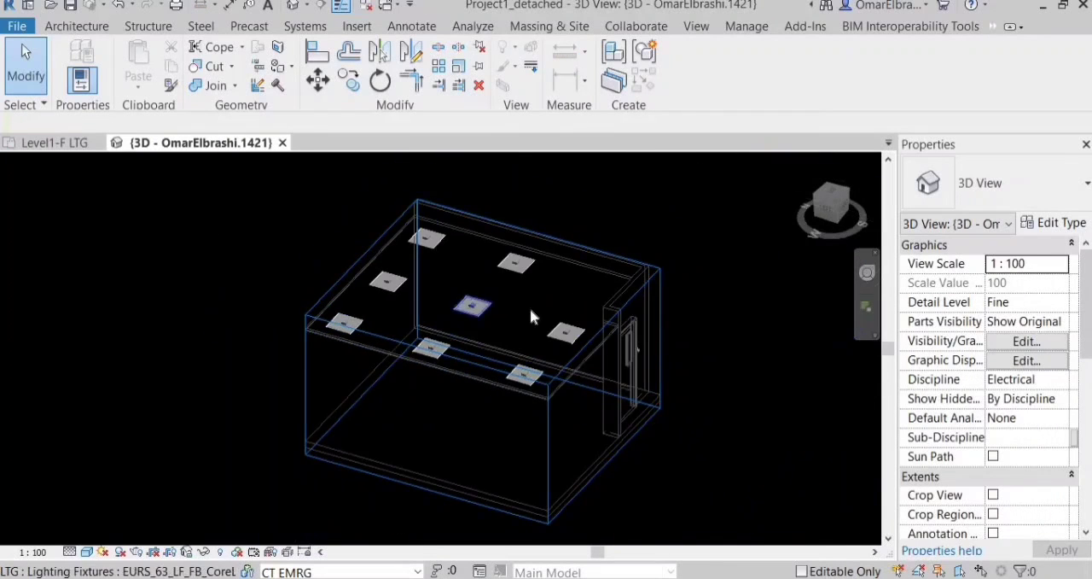
scroll(532, 311, up, 2)
shift+middle_drag(541, 334, 255, 264)
scroll(256, 265, up, 2)
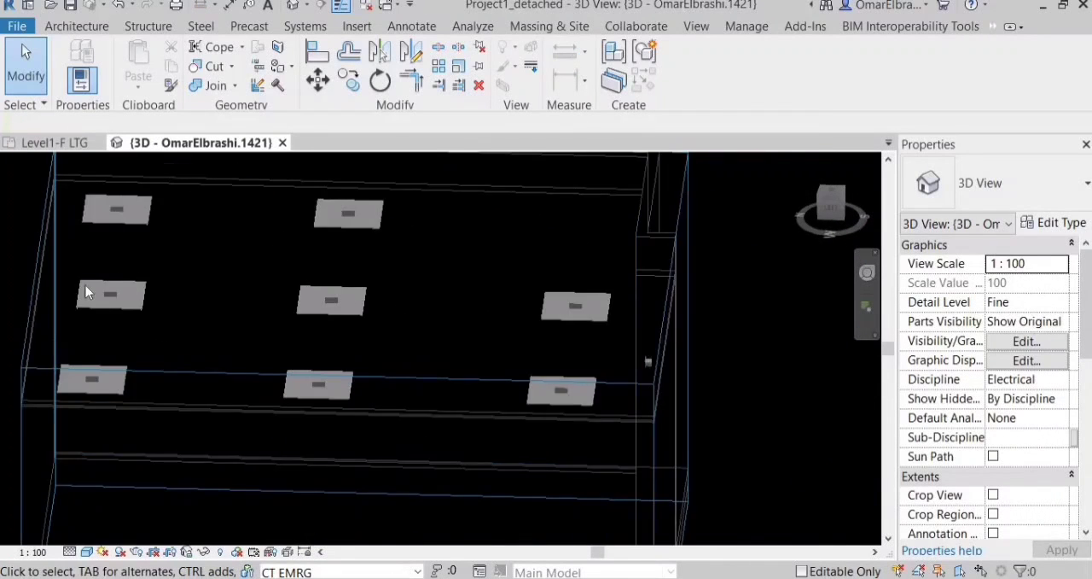
shift+middle_drag(484, 285, 224, 285)
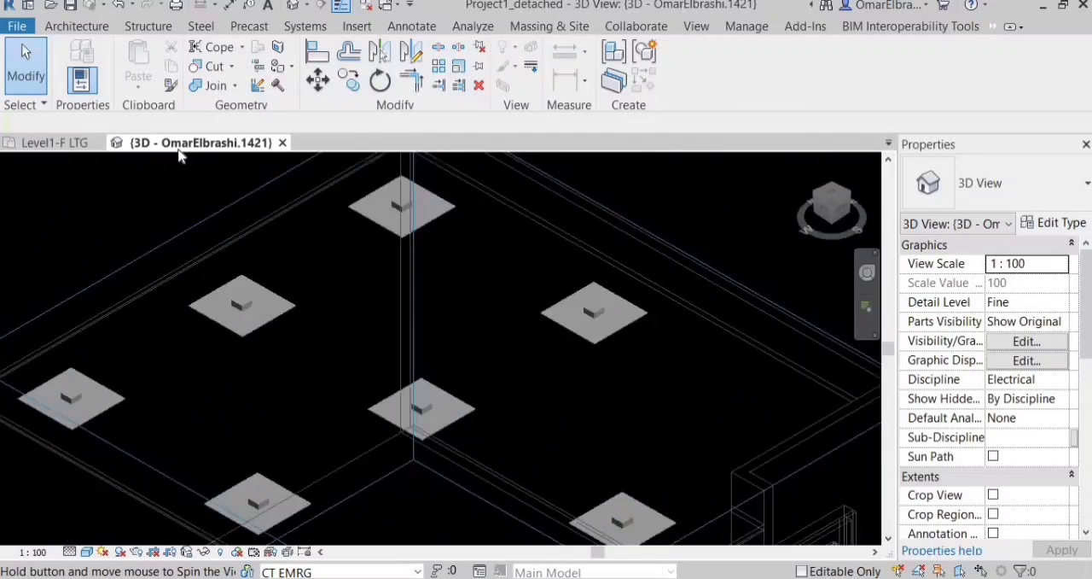
Place a conduit junction box in the Level1-F LTG plan, just inside the room beside the corner room, near the switch.
click(49, 145)
scroll(444, 442, up, 1)
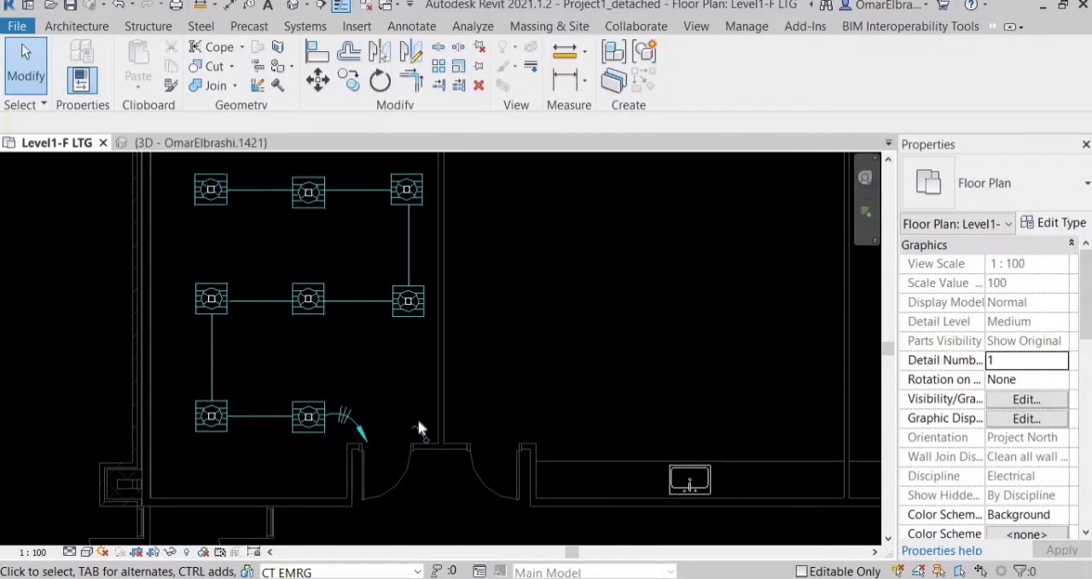
scroll(419, 423, up, 2)
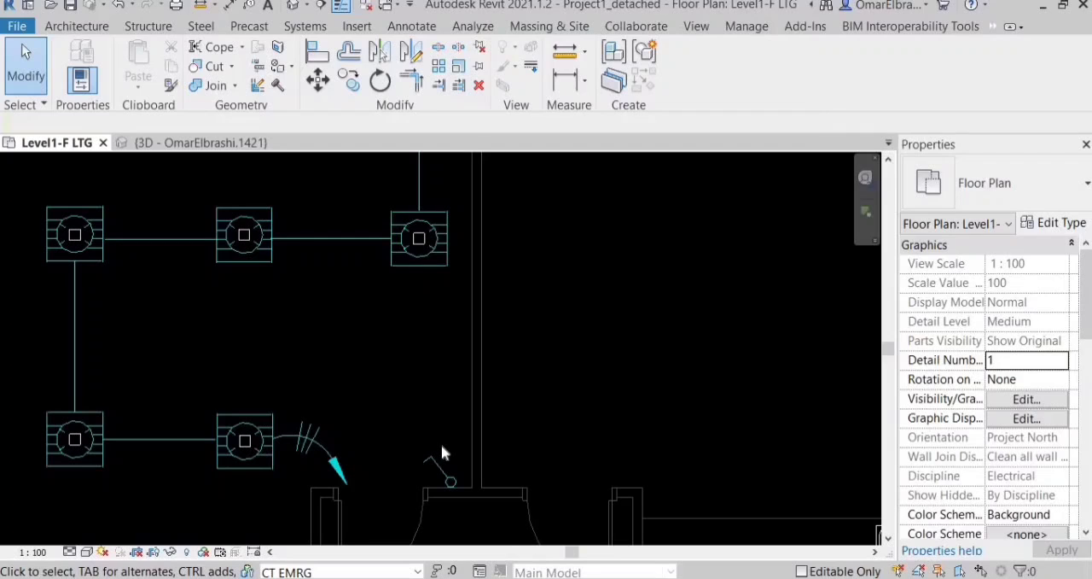
middle_drag(466, 452, 466, 440)
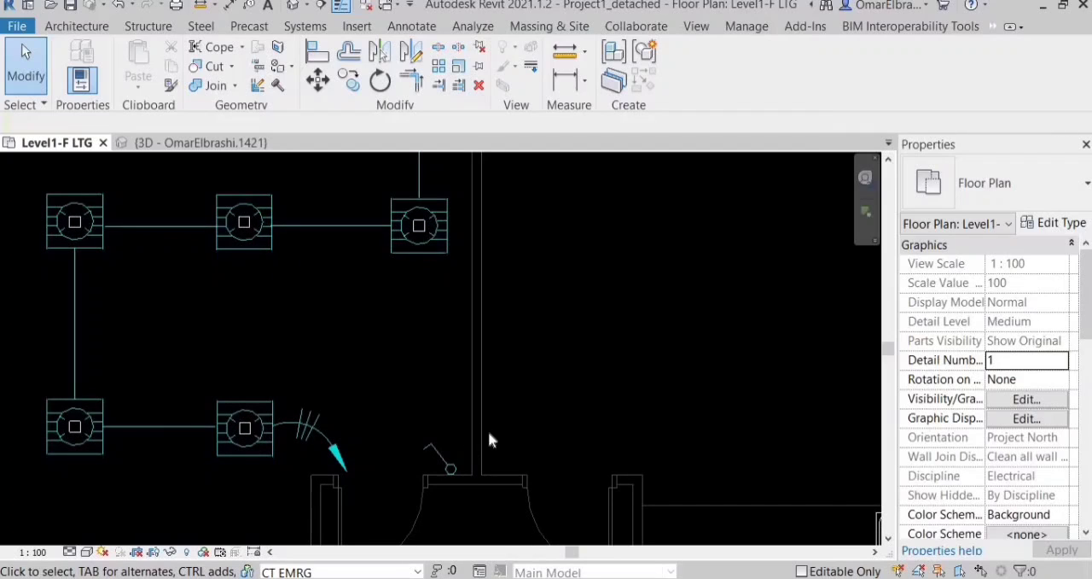
scroll(520, 417, up, 1)
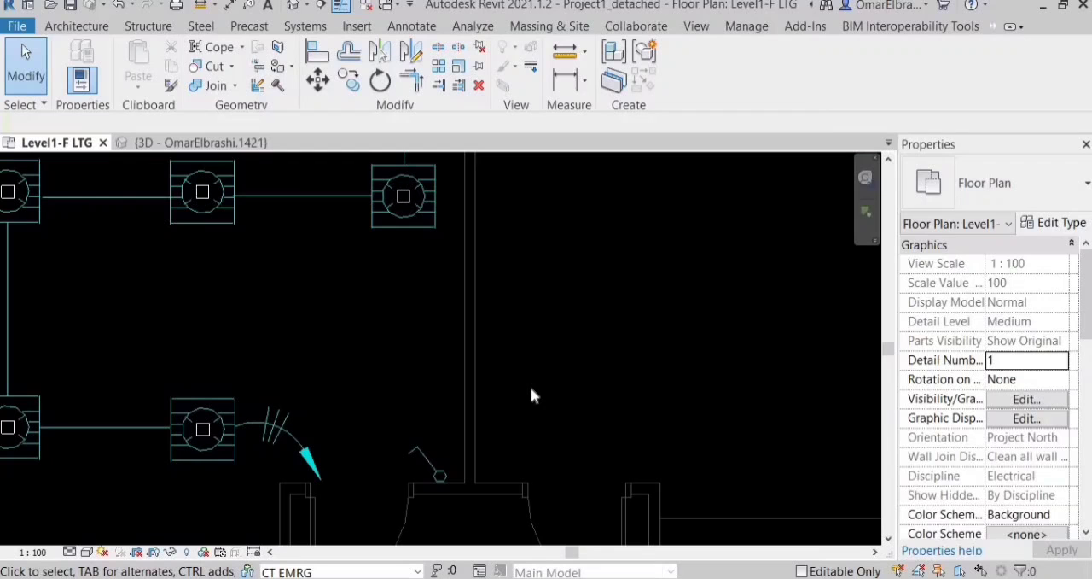
key(n)
key(f)
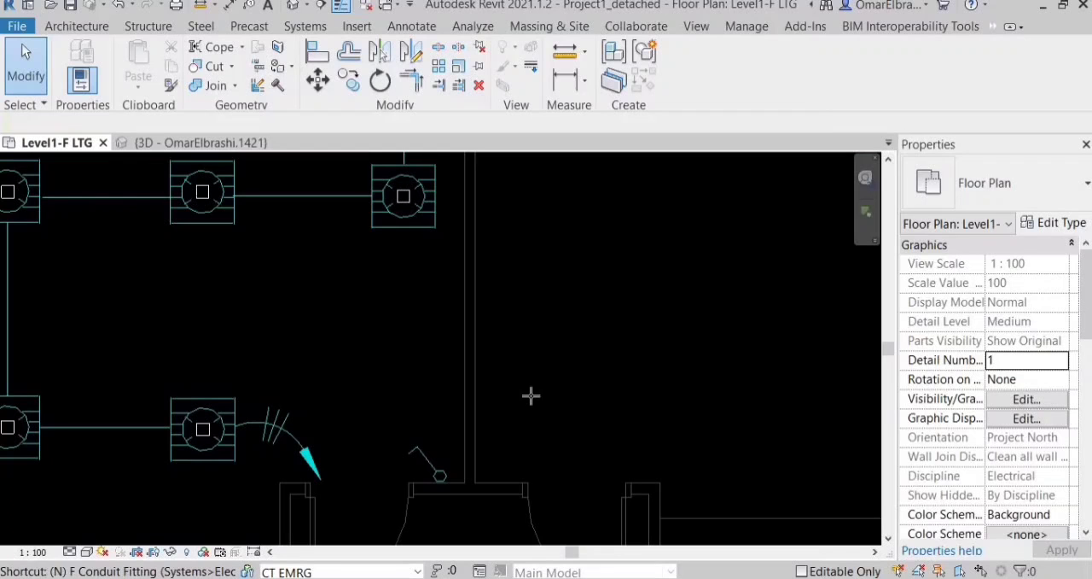
scroll(525, 394, up, 2)
click(525, 394)
key(Escape)
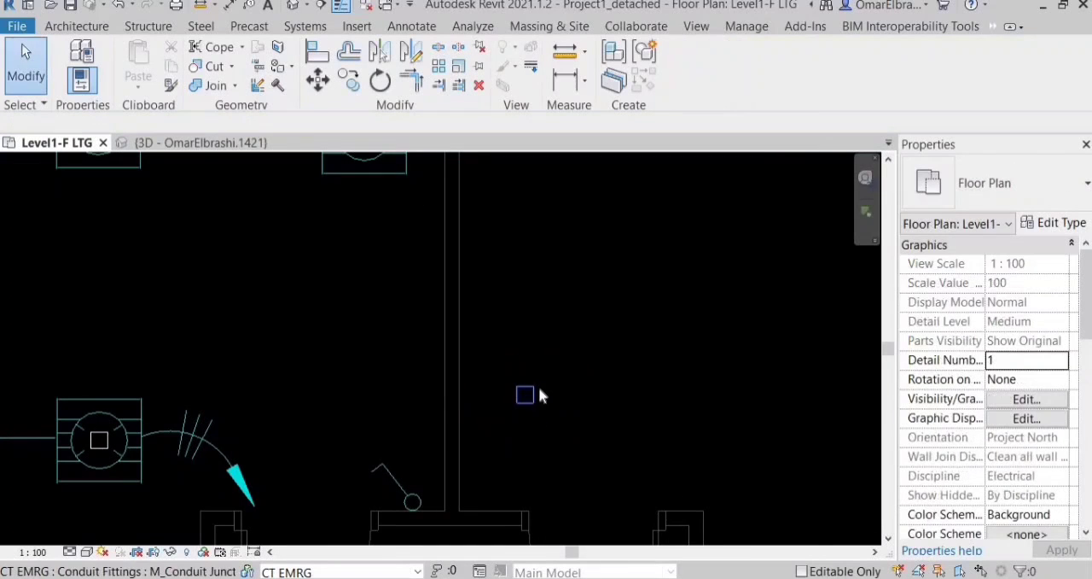
Stand the new junction box on its side and rotate it so its long side runs horizontally in plan.
click(524, 391)
scroll(478, 462, up, 2)
click(454, 473)
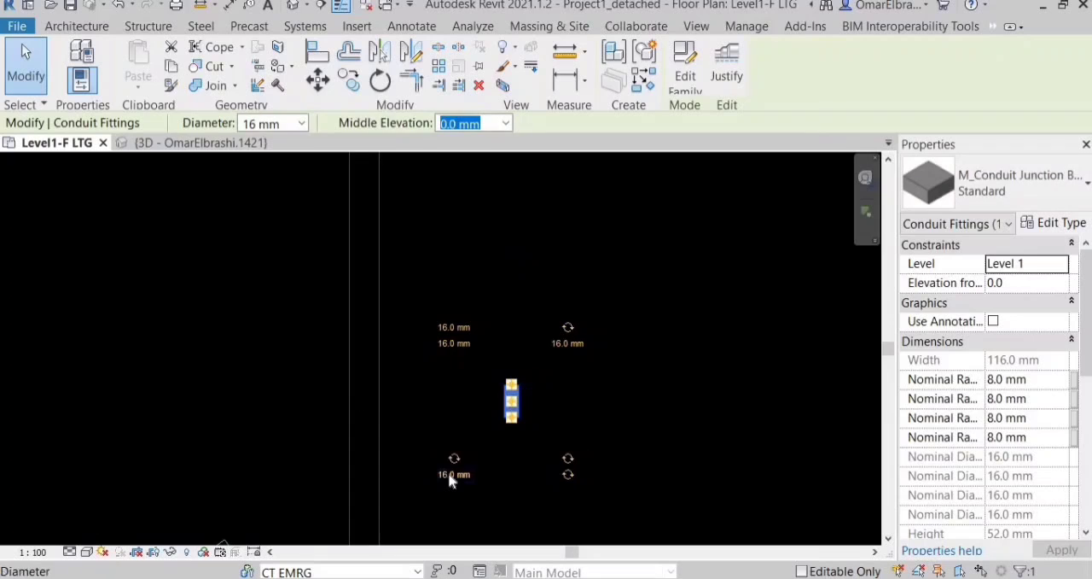
scroll(455, 474, up, 2)
key(space)
scroll(497, 337, down, 2)
scroll(480, 330, up, 1)
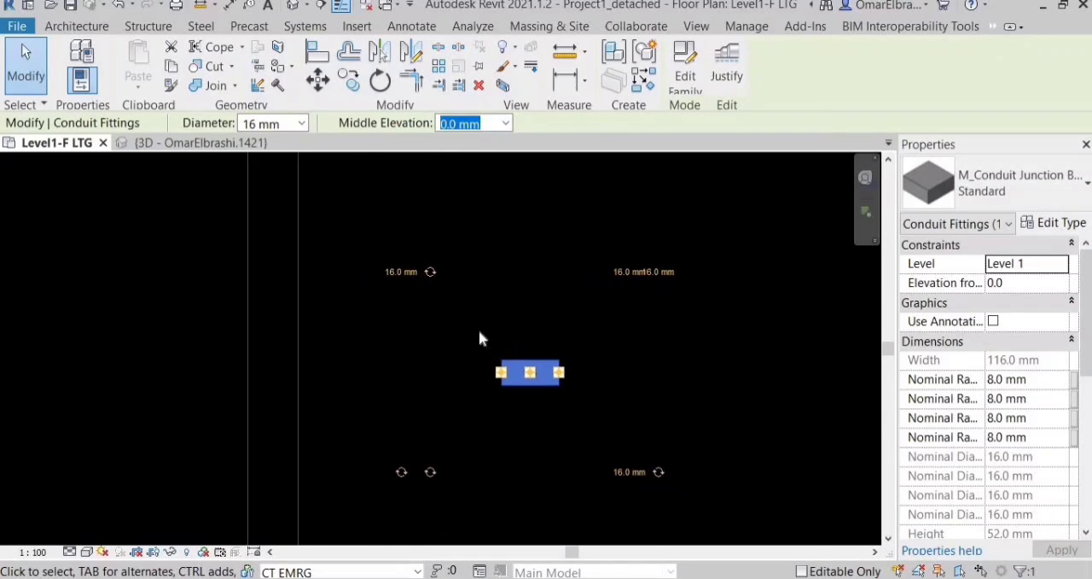
scroll(478, 329, down, 1)
scroll(550, 282, down, 1)
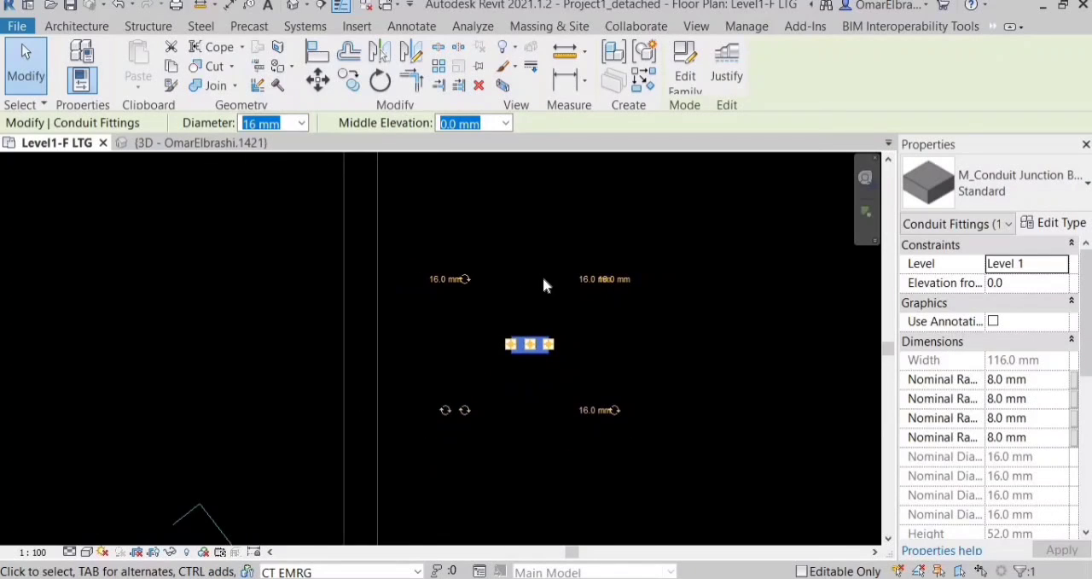
Move the junction box by its centre into the wall directly below the corner room's switch symbol.
key(m)
key(v)
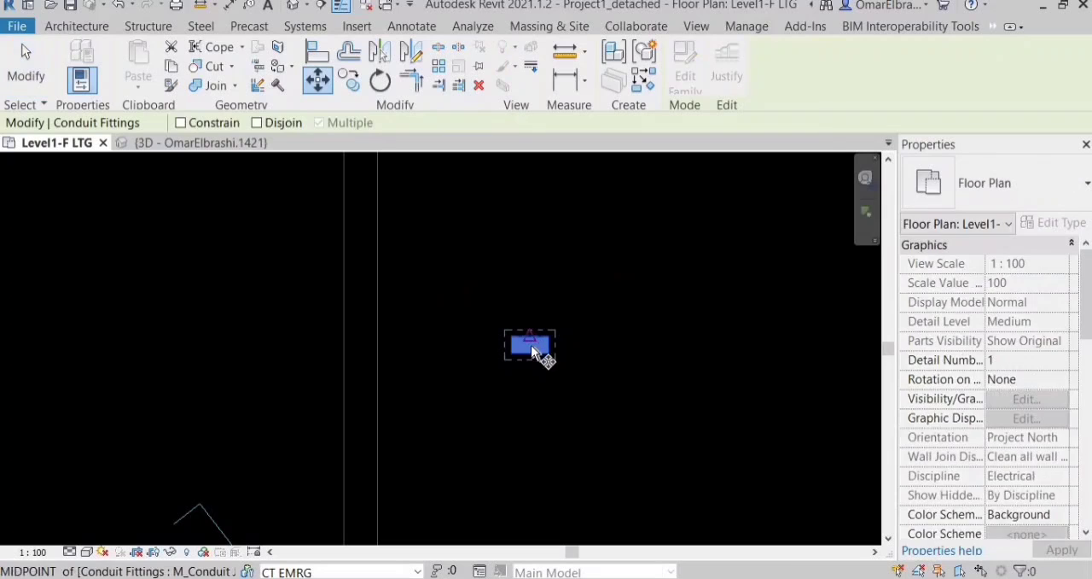
click(530, 344)
scroll(748, 232, down, 1)
scroll(546, 384, up, 5)
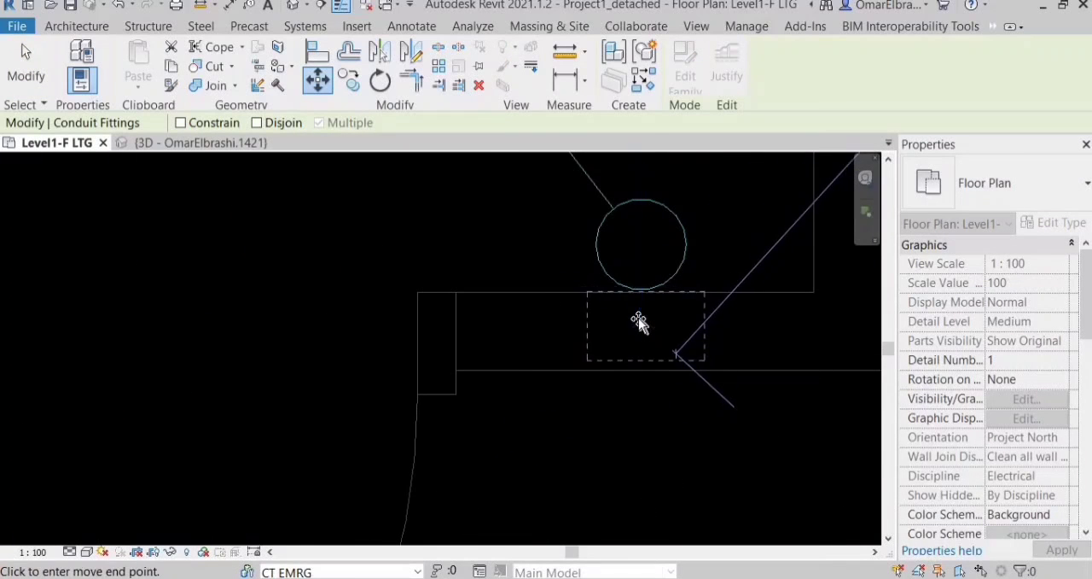
click(674, 293)
Align the junction box's upper face with the wall face at the switch and leave the Align command.
scroll(676, 290, up, 4)
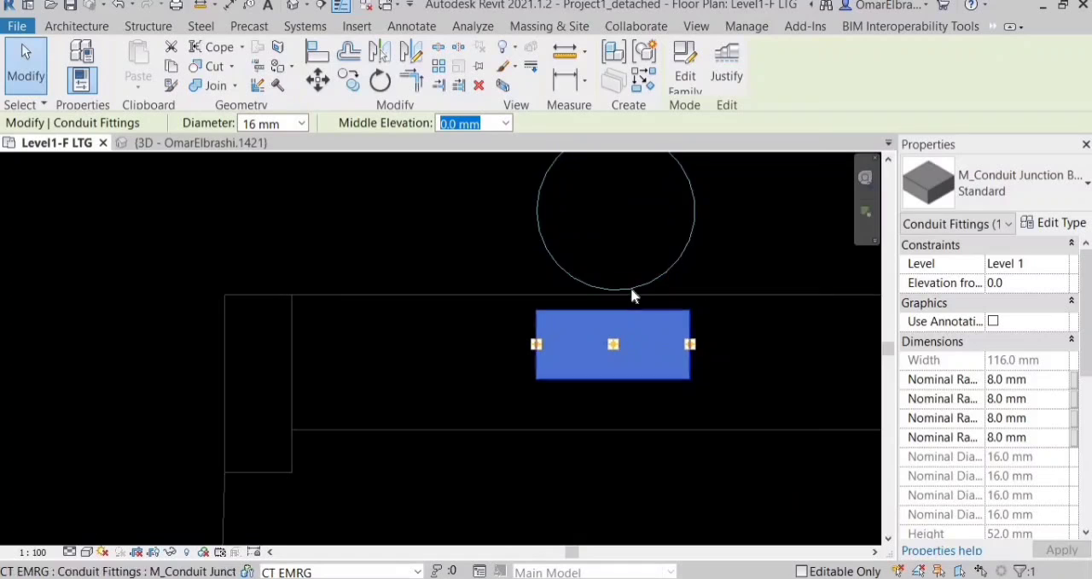
scroll(633, 286, up, 1)
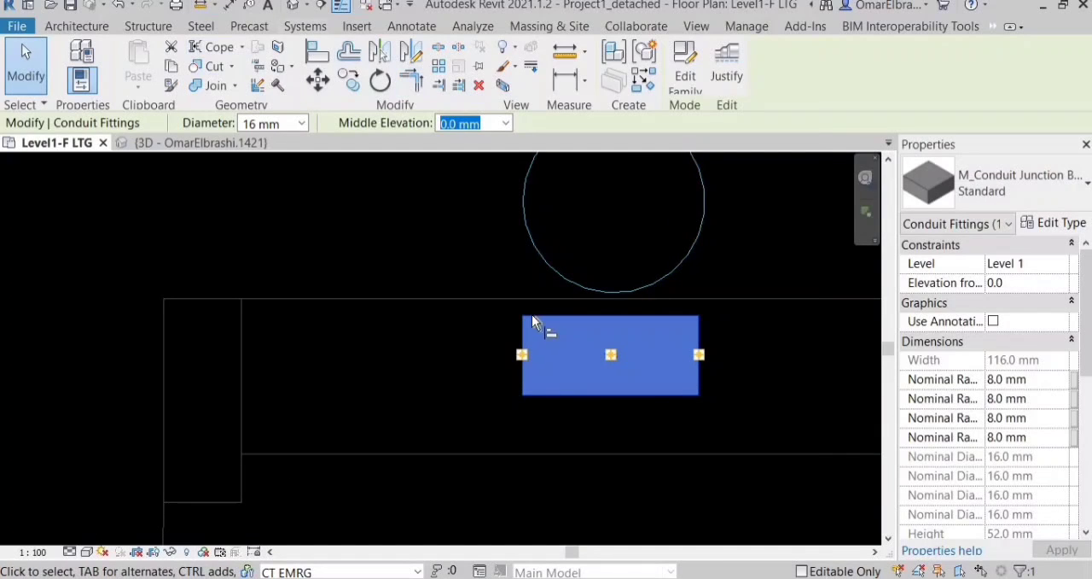
key(a)
key(l)
click(589, 317)
scroll(556, 361, down, 4)
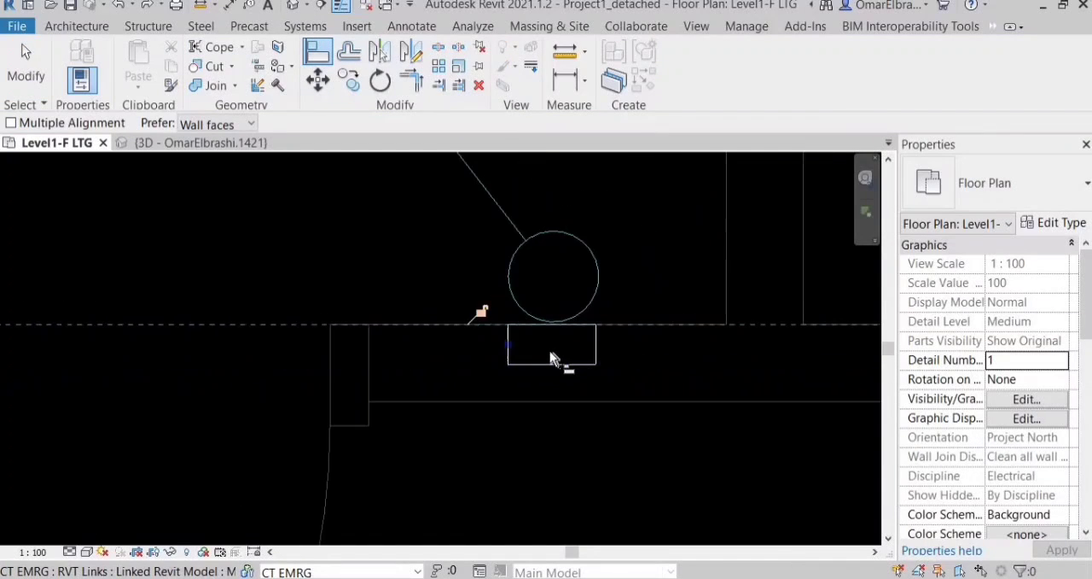
scroll(456, 389, down, 2)
key(Escape)
key(Escape)
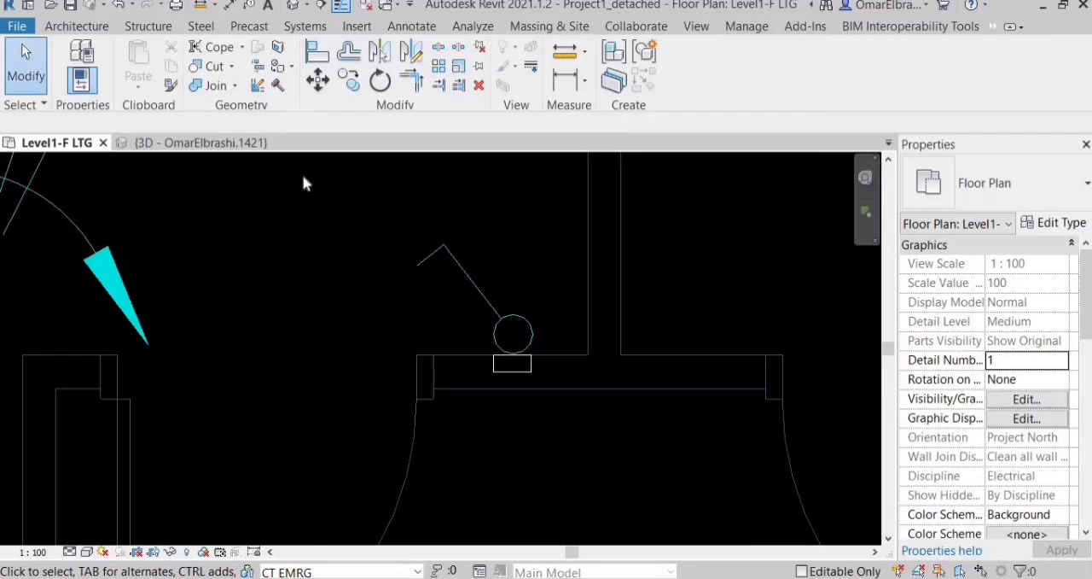
Select all the corner room's lighting elements and isolate them in a 3D selection box view facing the switch.
scroll(330, 264, down, 1)
scroll(475, 364, down, 8)
drag(300, 165, 590, 445)
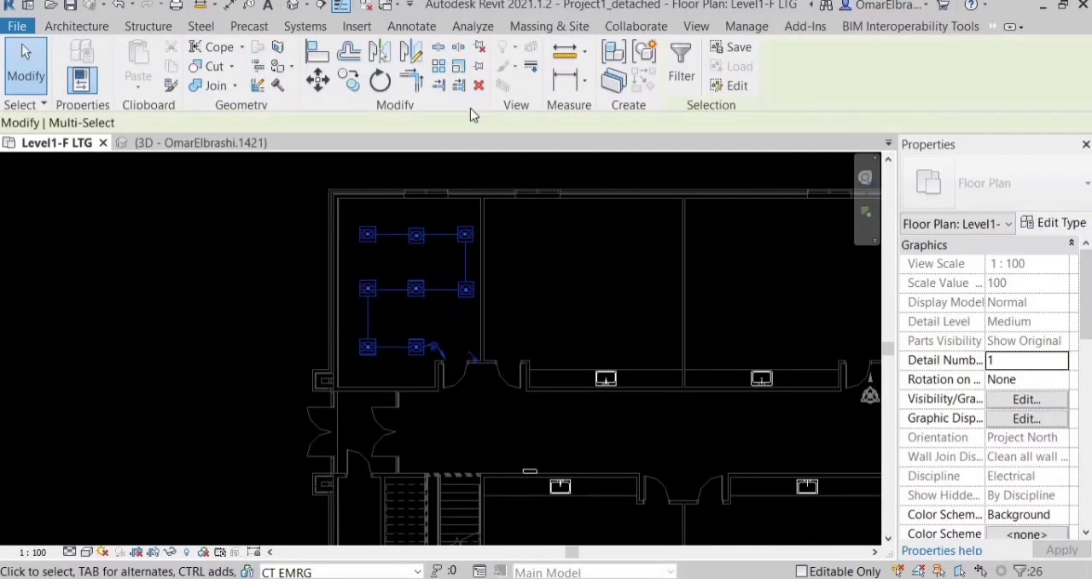
click(503, 86)
shift+middle_drag(407, 442, 641, 519)
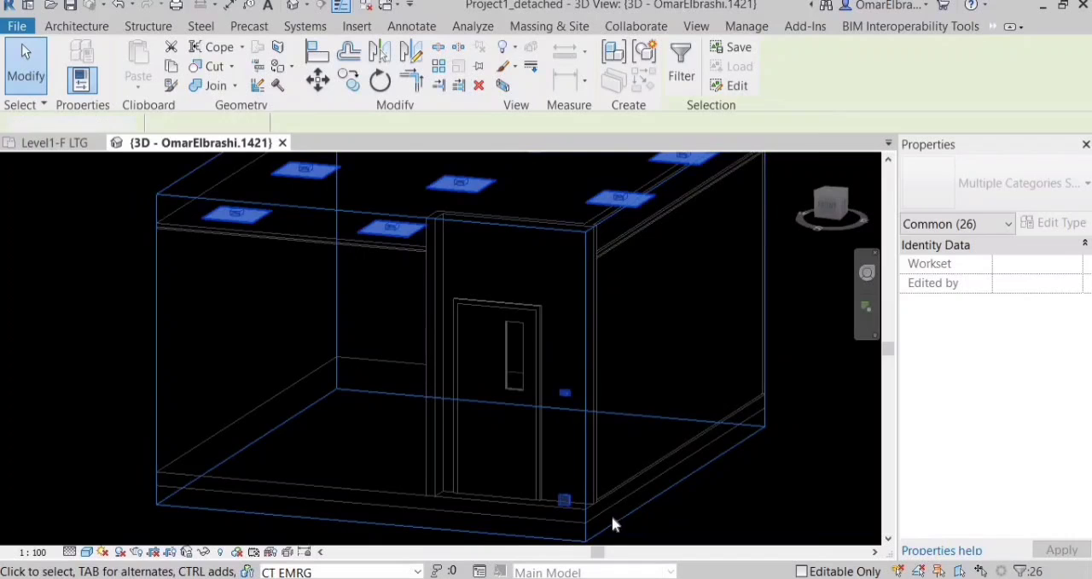
key(Escape)
scroll(612, 522, up, 3)
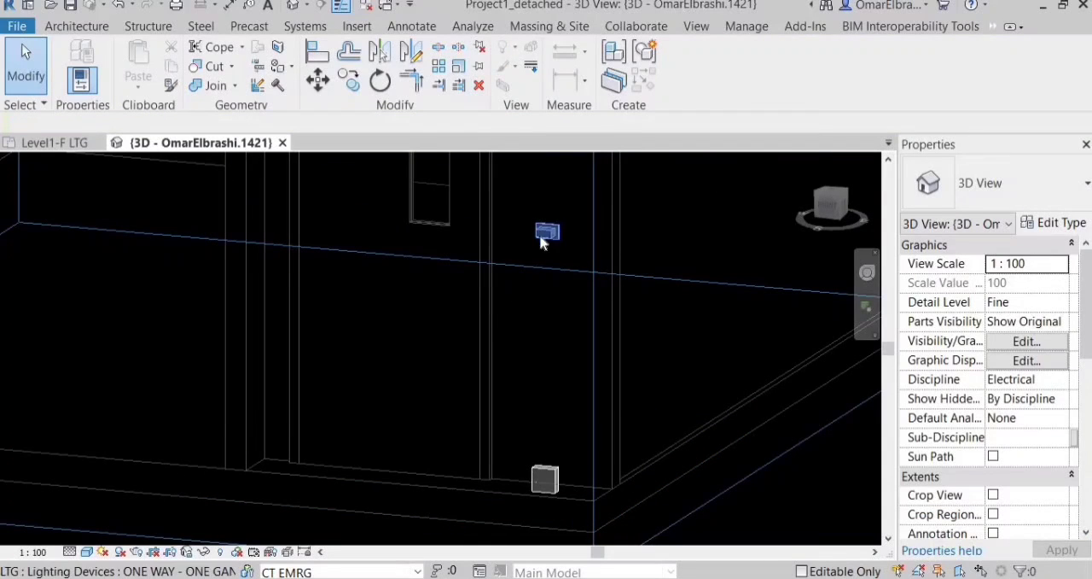
Align the junction box on the floor to the top face of the one-gang switch so it sits behind the switch.
key(a)
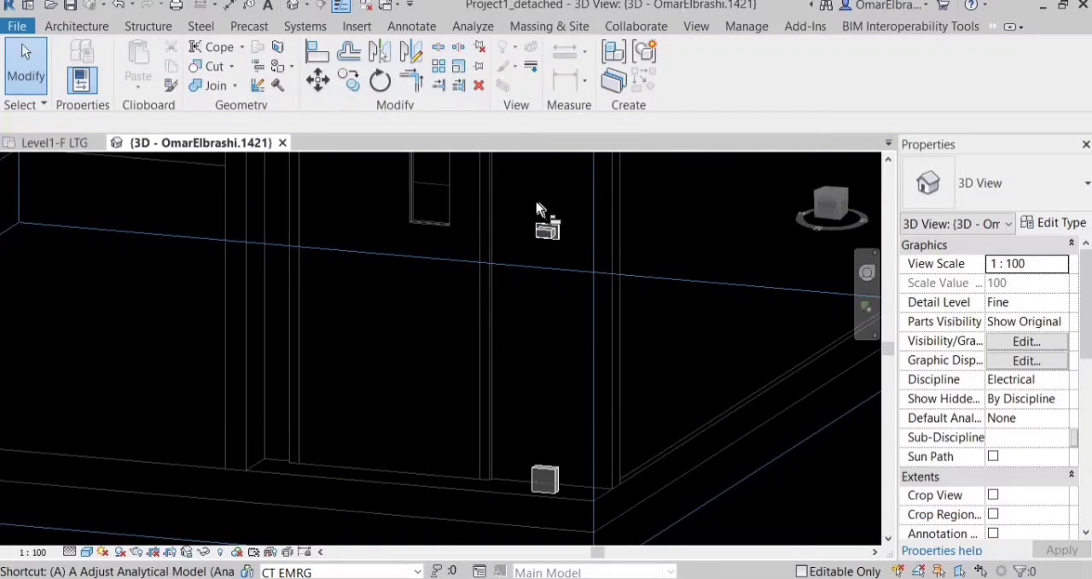
key(l)
scroll(541, 208, up, 2)
scroll(464, 175, up, 3)
scroll(450, 256, up, 3)
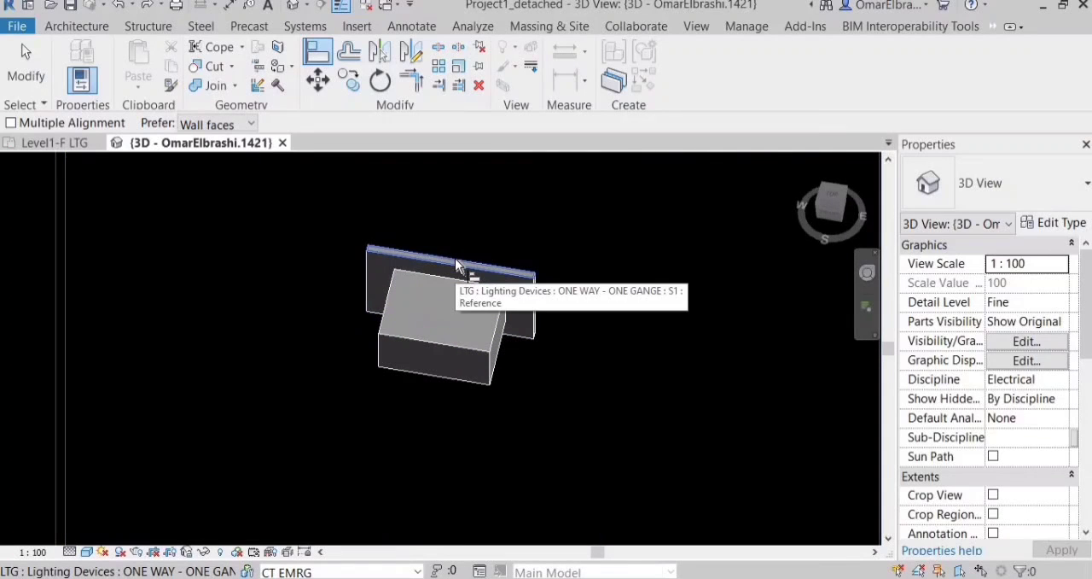
click(455, 258)
scroll(466, 188, down, 3)
middle_drag(461, 256, 458, 205)
scroll(459, 204, down, 3)
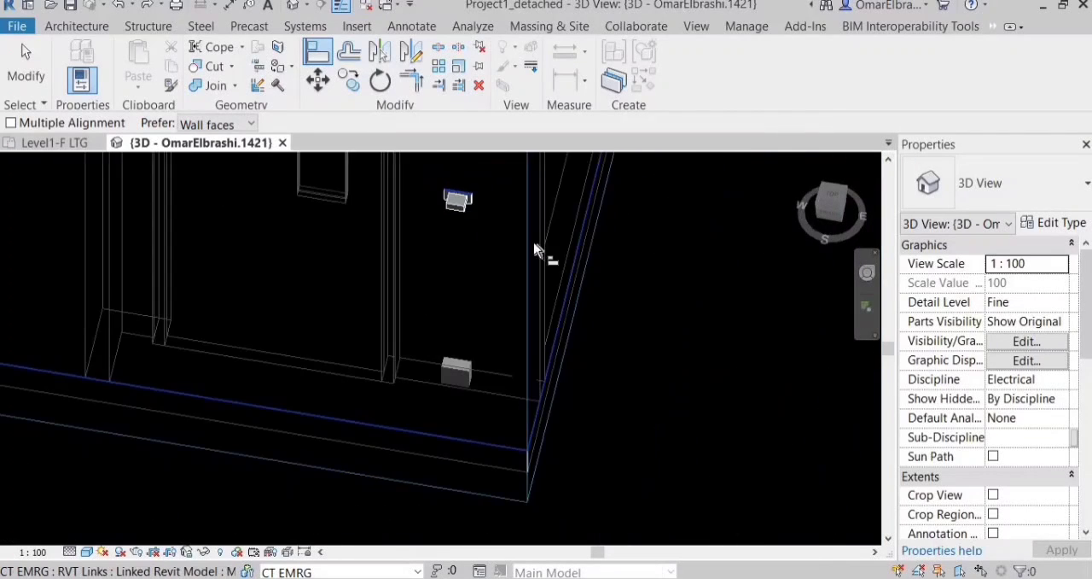
scroll(465, 353, up, 3)
middle_drag(465, 354, 447, 442)
scroll(503, 223, up, 3)
click(467, 429)
scroll(467, 428, down, 4)
key(Escape)
Examine in 3D how the raised junction box fits behind the switch plate.
click(445, 442)
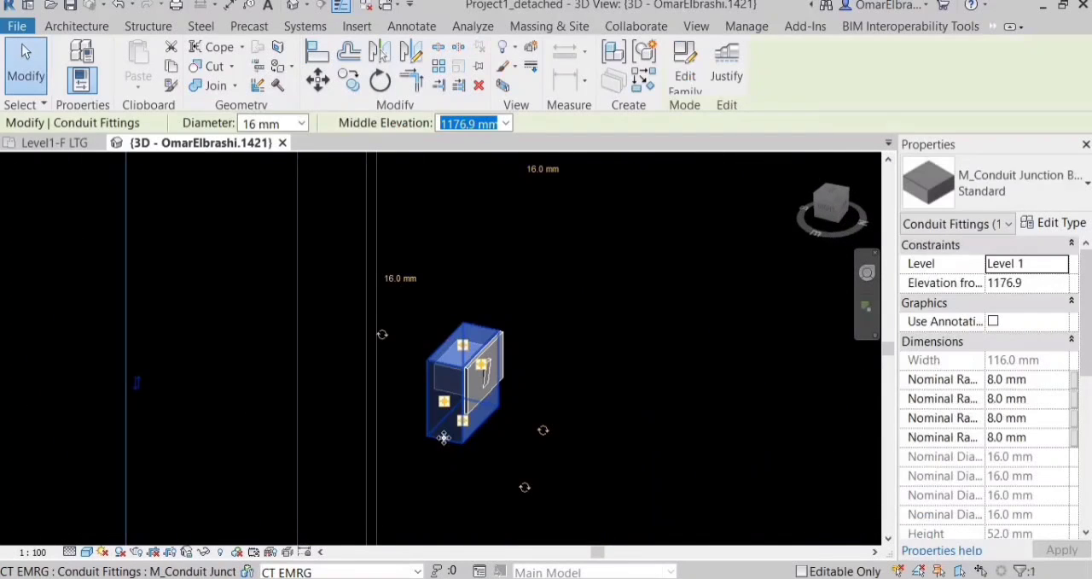
click(561, 358)
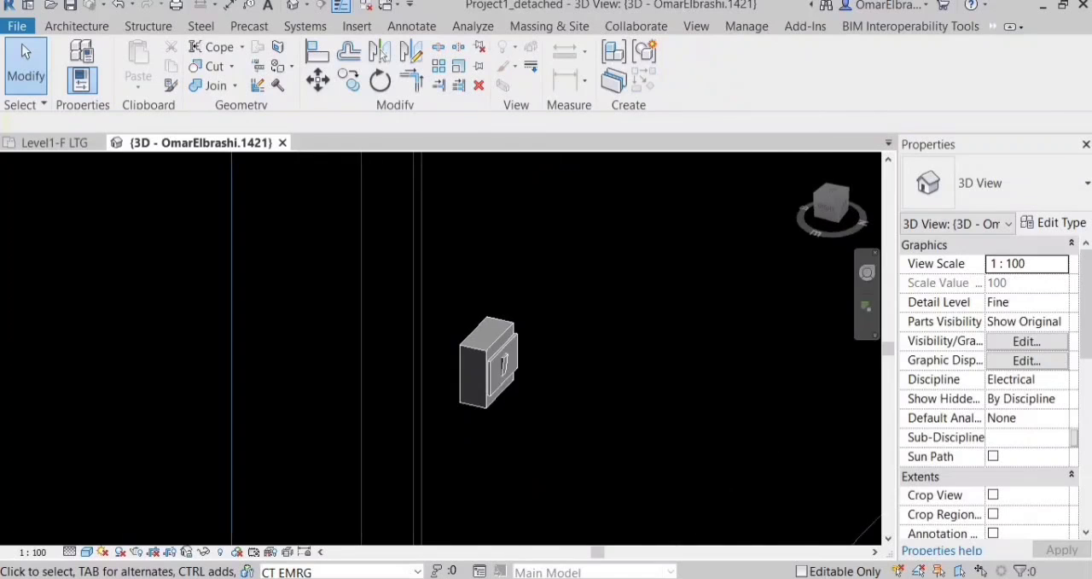
shift+middle_drag(552, 388, 512, 380)
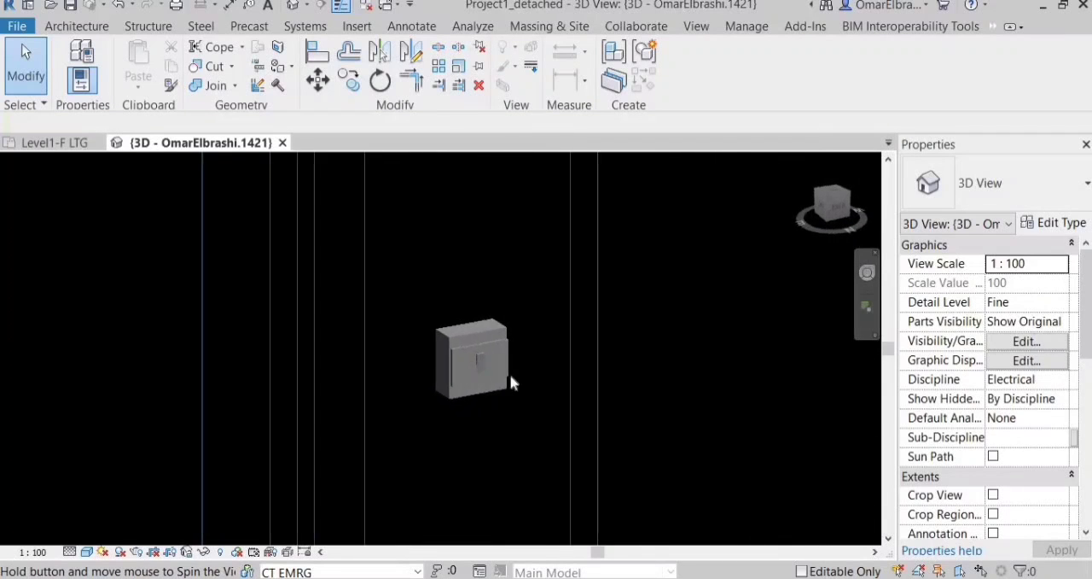
scroll(437, 367, up, 3)
scroll(438, 367, down, 5)
shift+middle_drag(475, 253, 602, 352)
In the Level1-F LTG plan, filter the corner room's elements to Lines (LTG NORM) and Wires and delete them.
key(ctrl+Tab)
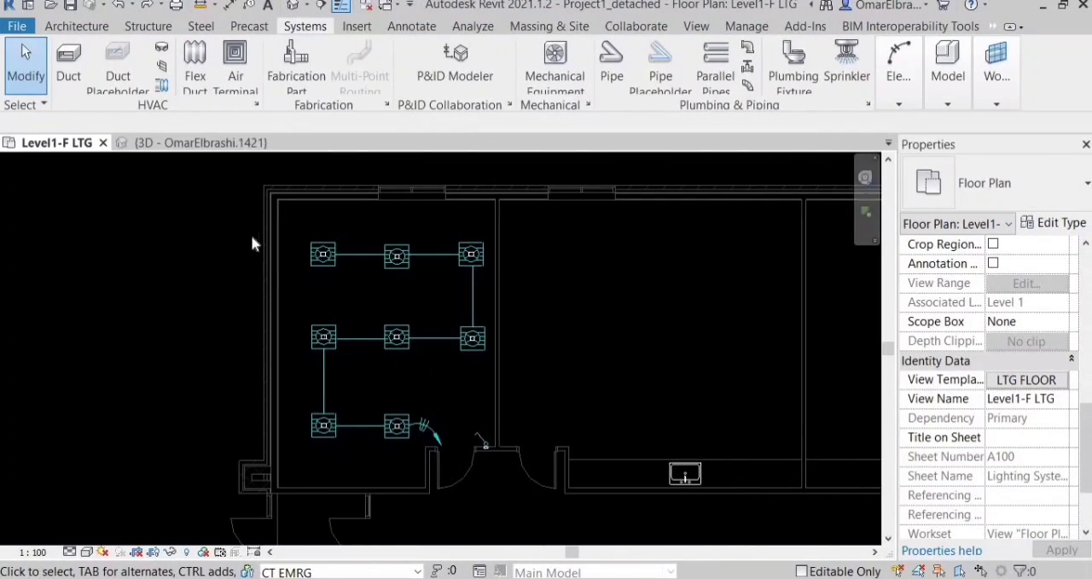
drag(159, 157, 515, 499)
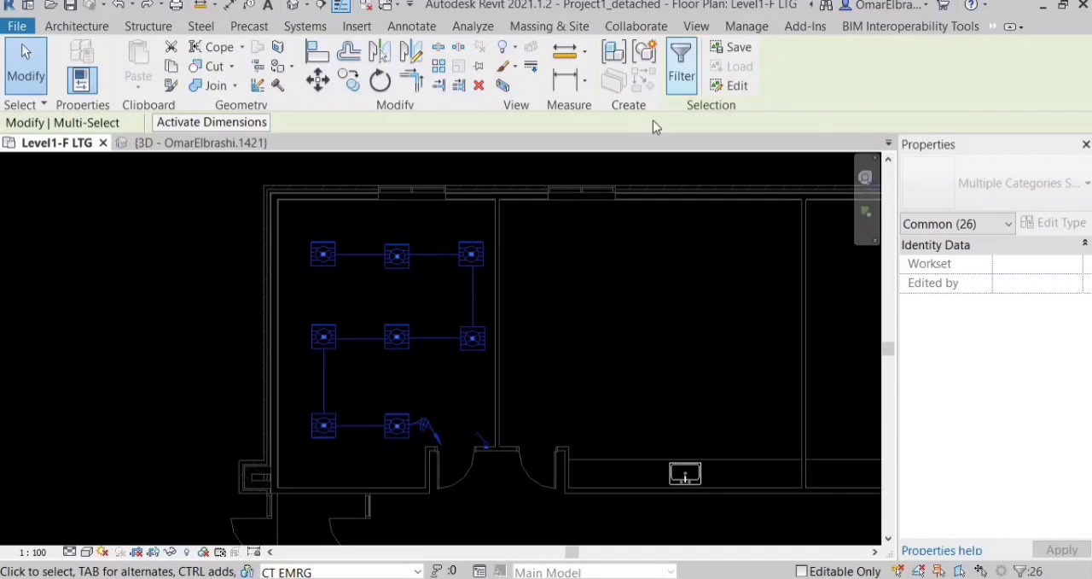
click(681, 68)
click(649, 216)
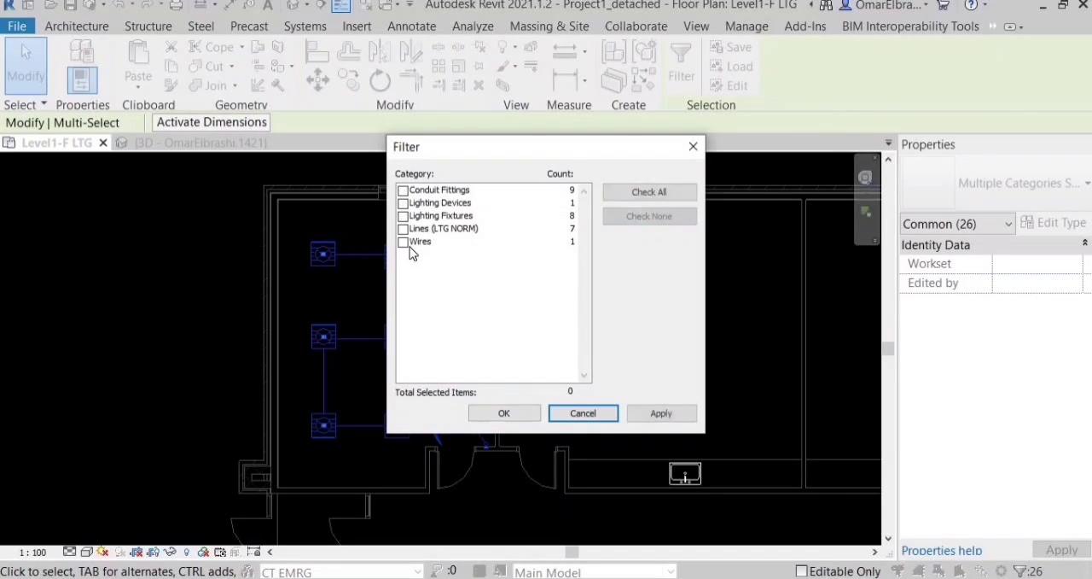
click(403, 242)
click(402, 229)
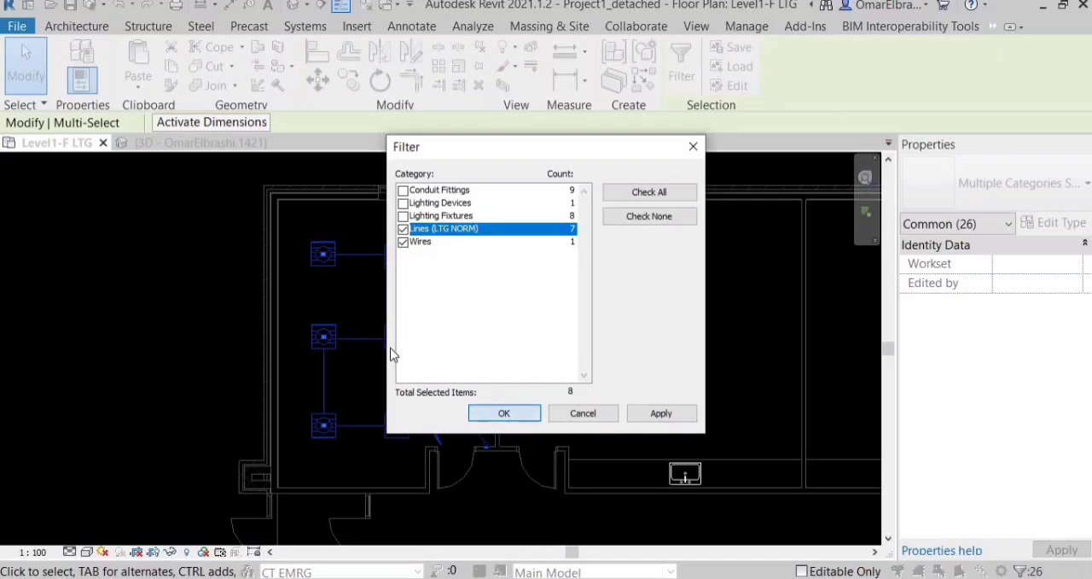
key(Return)
key(Delete)
Draw a short horizontal 53 mm conduit at 2743.2 mm middle elevation in the room beside the corner room.
scroll(390, 346, up, 1)
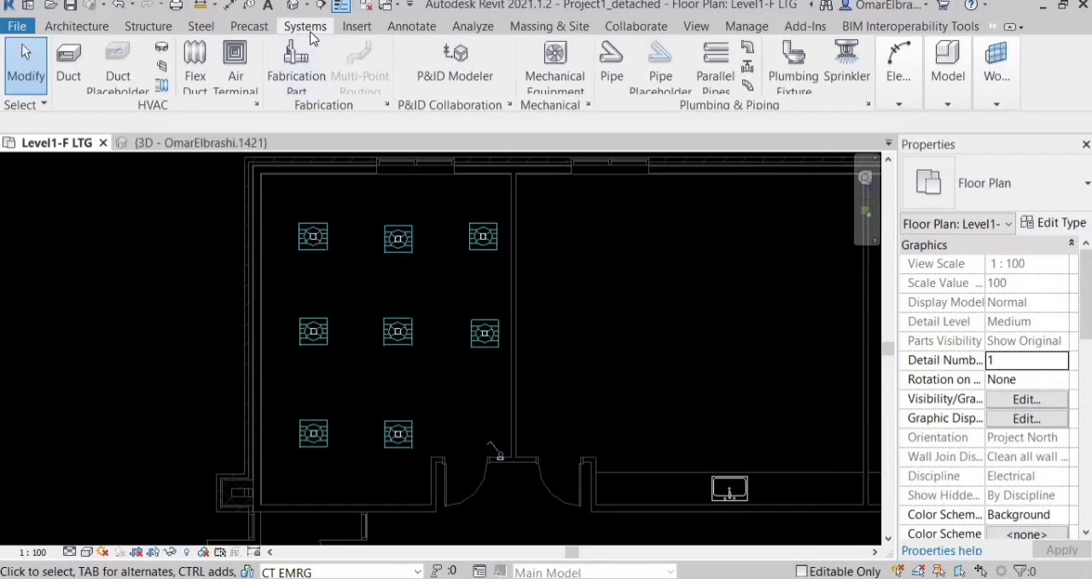
mouse_move(899, 77)
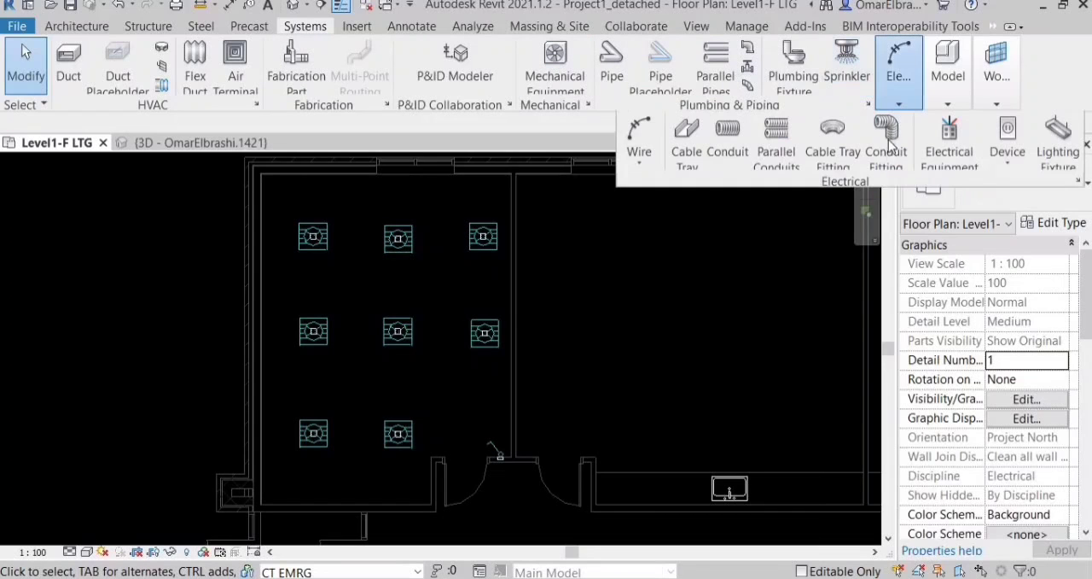
click(730, 152)
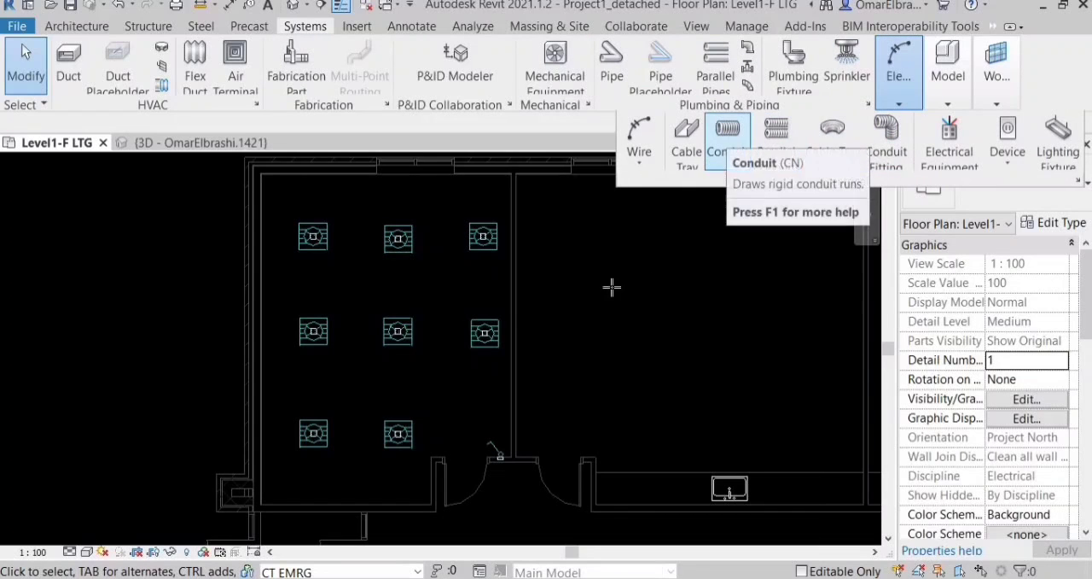
scroll(581, 294, up, 5)
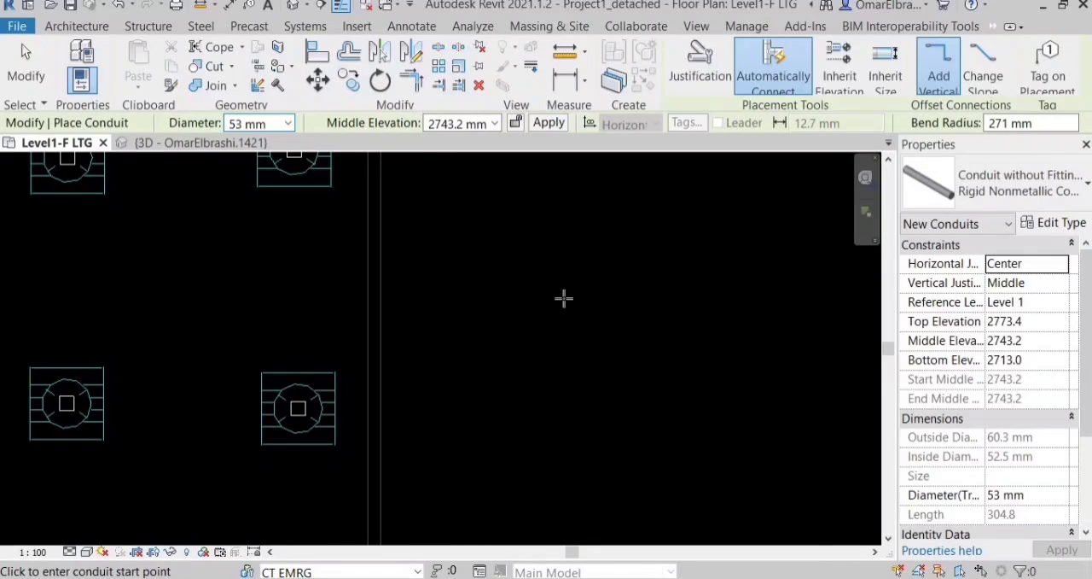
click(564, 296)
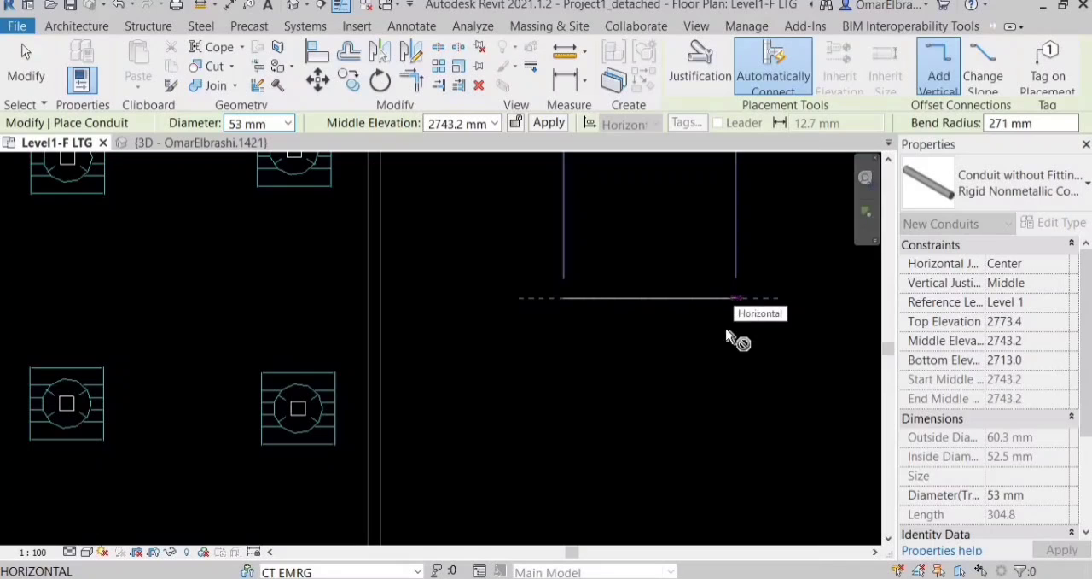
click(736, 311)
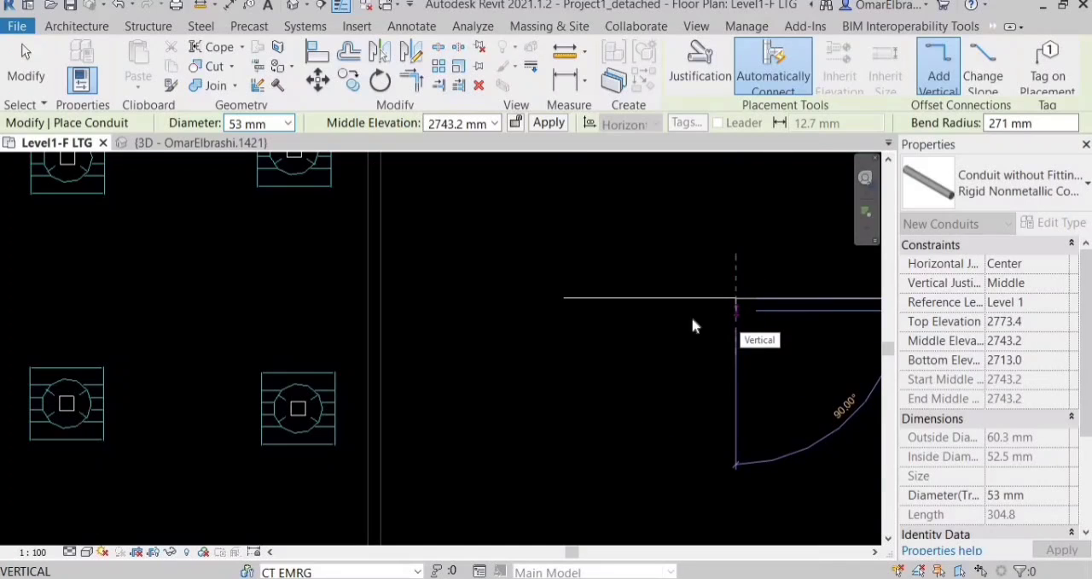
key(Escape)
scroll(693, 325, up, 2)
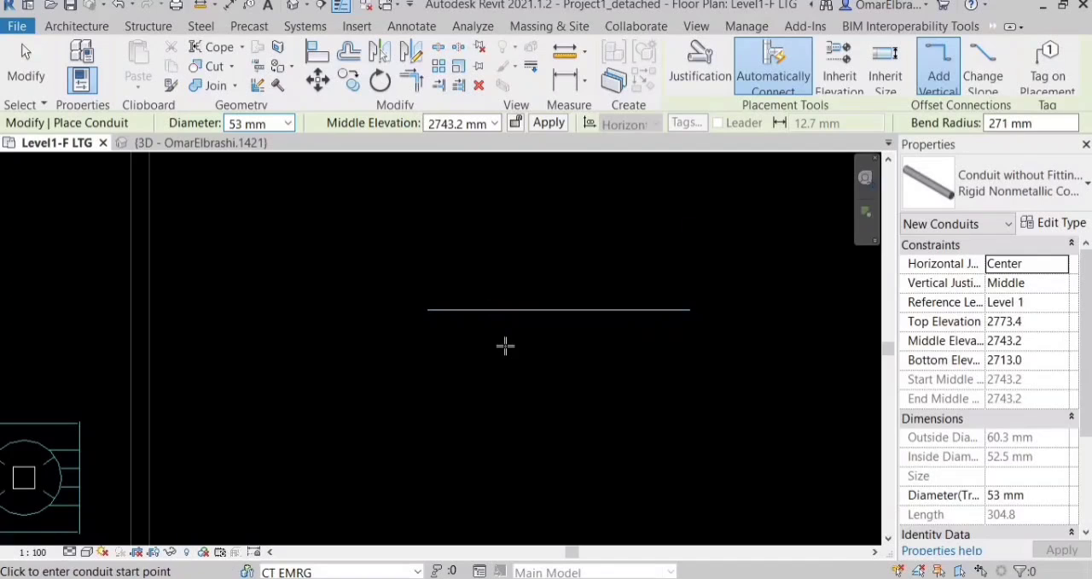
Exclude the Detail Level from the LTG FLOOR view template assigned to the Level1-F LTG plan.
key(Escape)
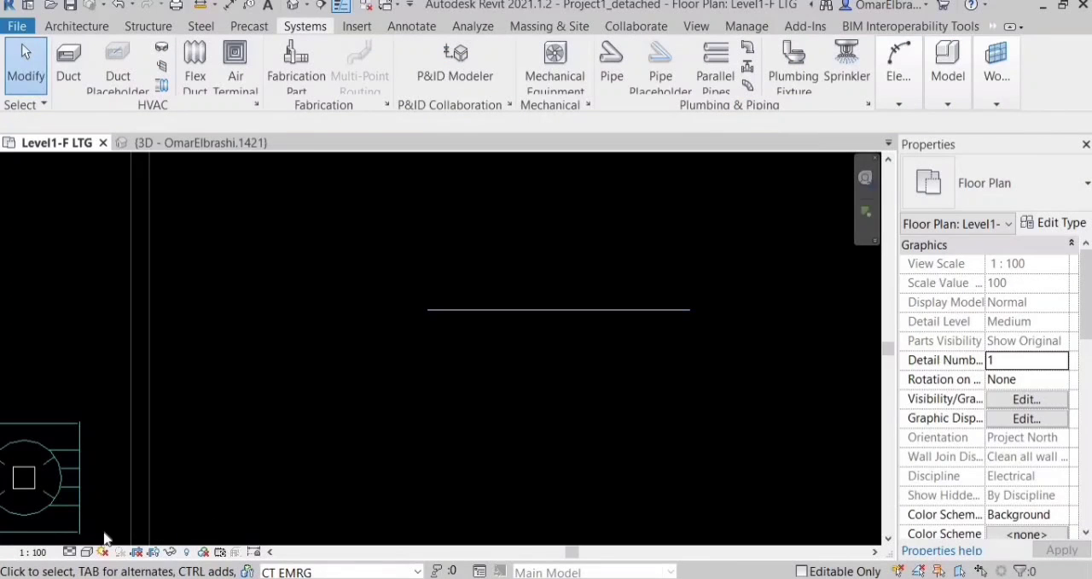
click(69, 551)
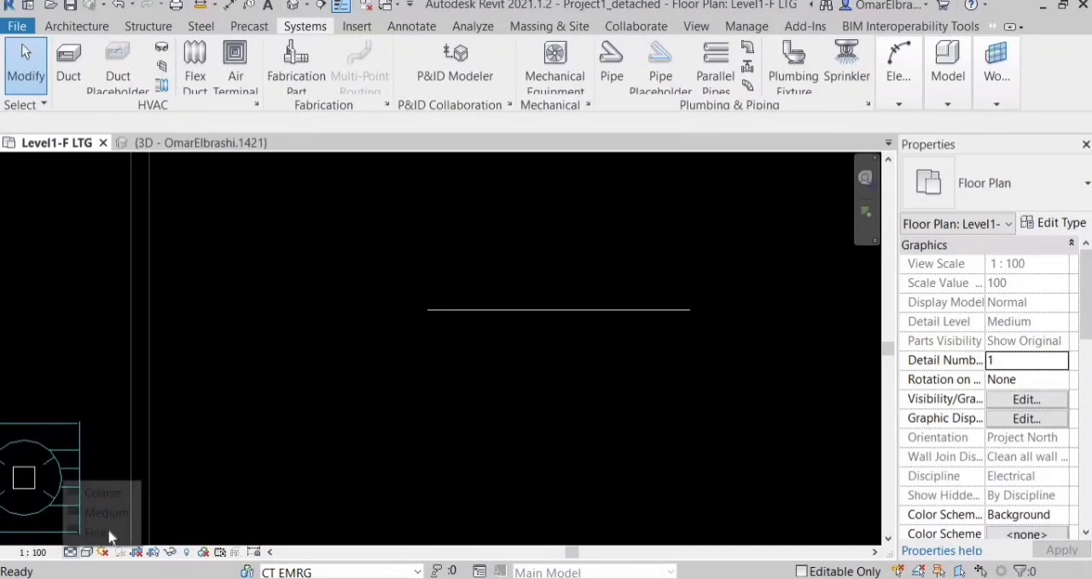
click(658, 377)
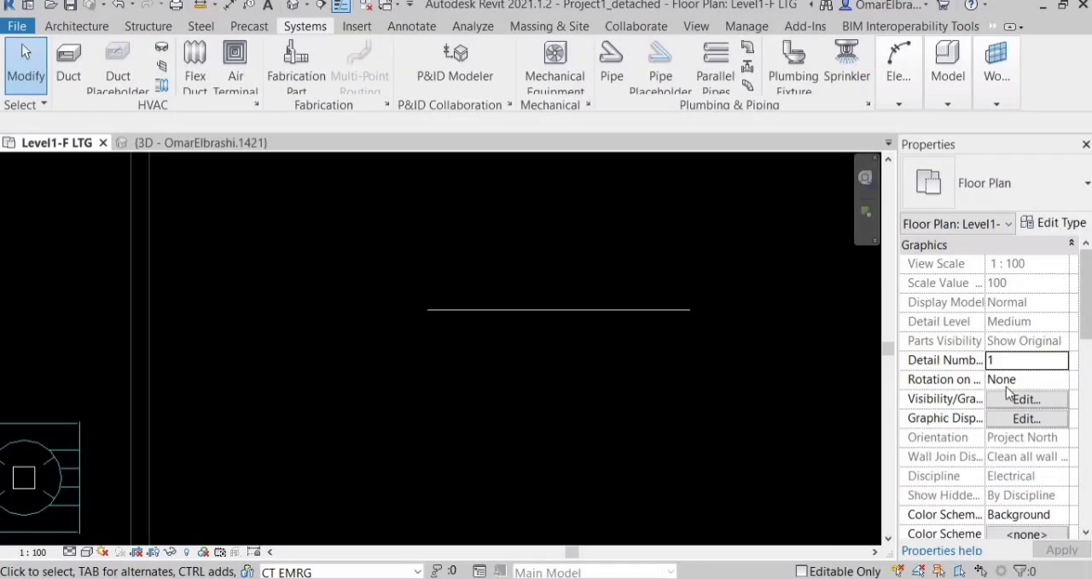
scroll(1010, 393, down, 8)
click(1027, 495)
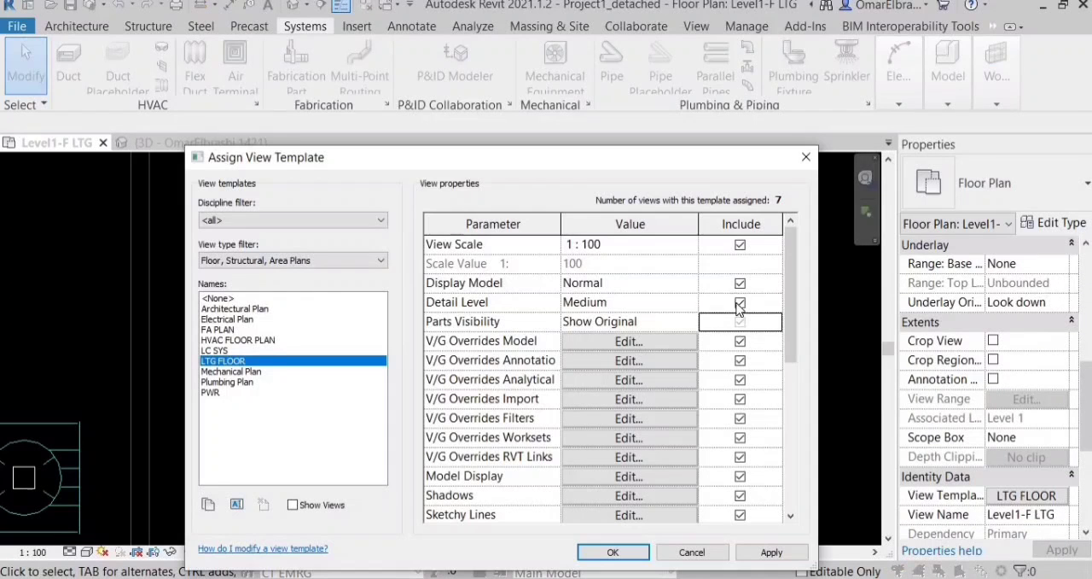
click(740, 303)
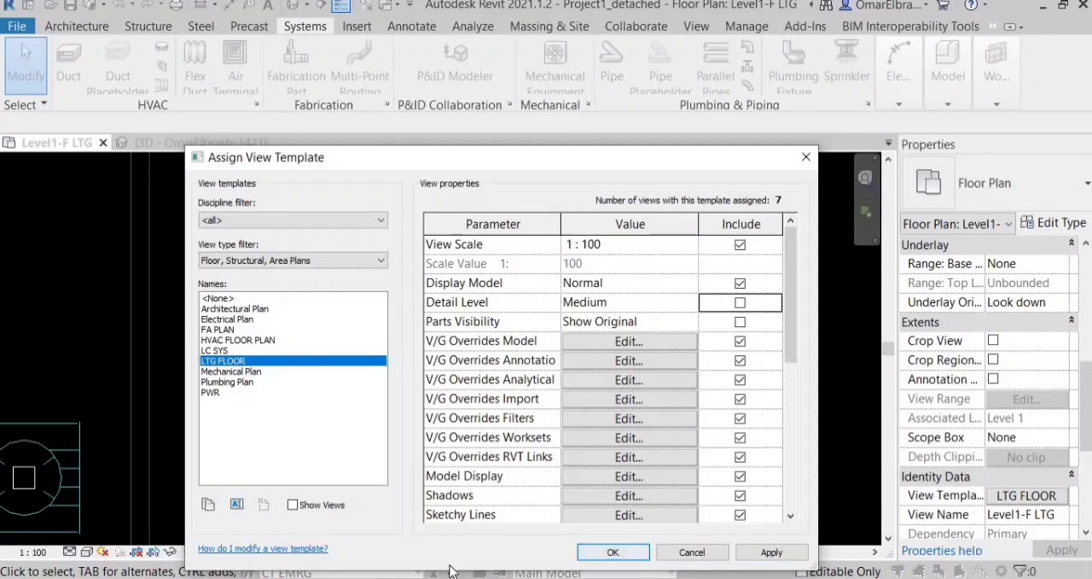
key(Return)
Set the Level1-F LTG plan's detail level to Fine and check how the conduit is displayed.
click(70, 551)
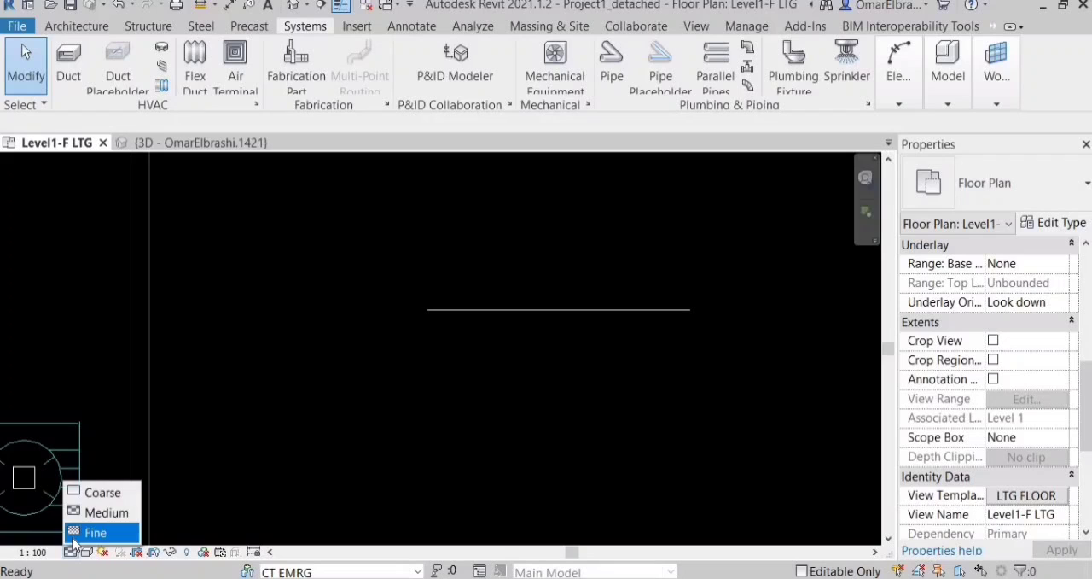
click(92, 530)
scroll(535, 304, up, 3)
scroll(387, 398, down, 2)
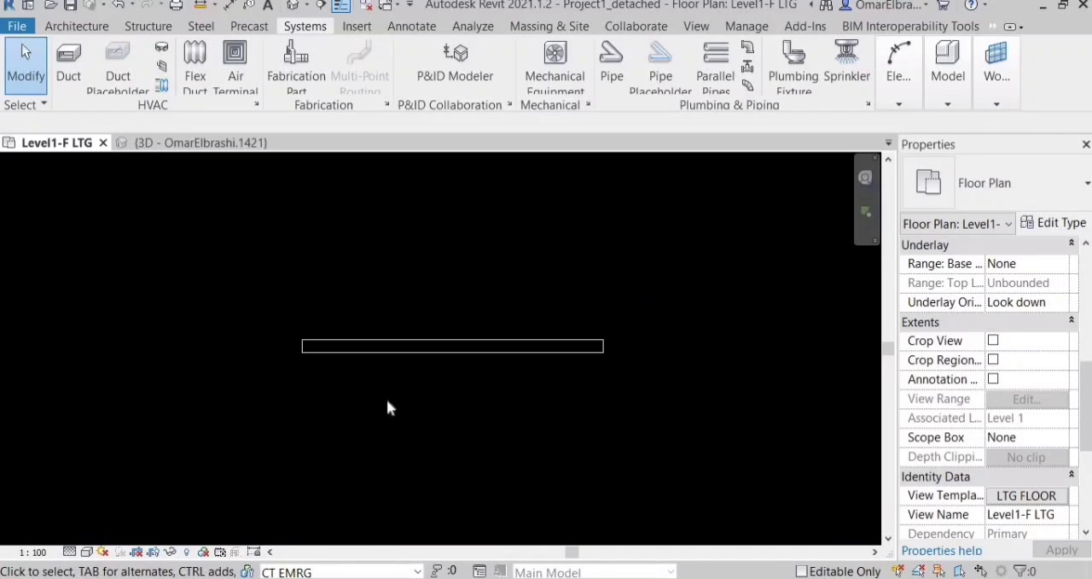
scroll(418, 454, up, 3)
scroll(478, 420, down, 3)
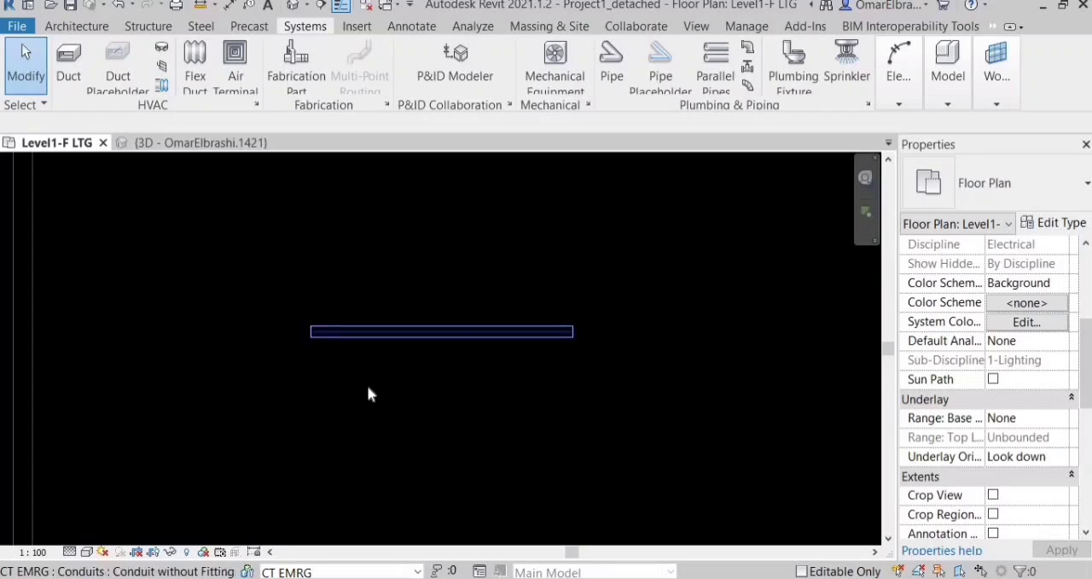
Draw a second horizontal 53 mm conduit, about 1280 mm long, below the first at 2743.2 mm middle elevation.
key(c)
key(n)
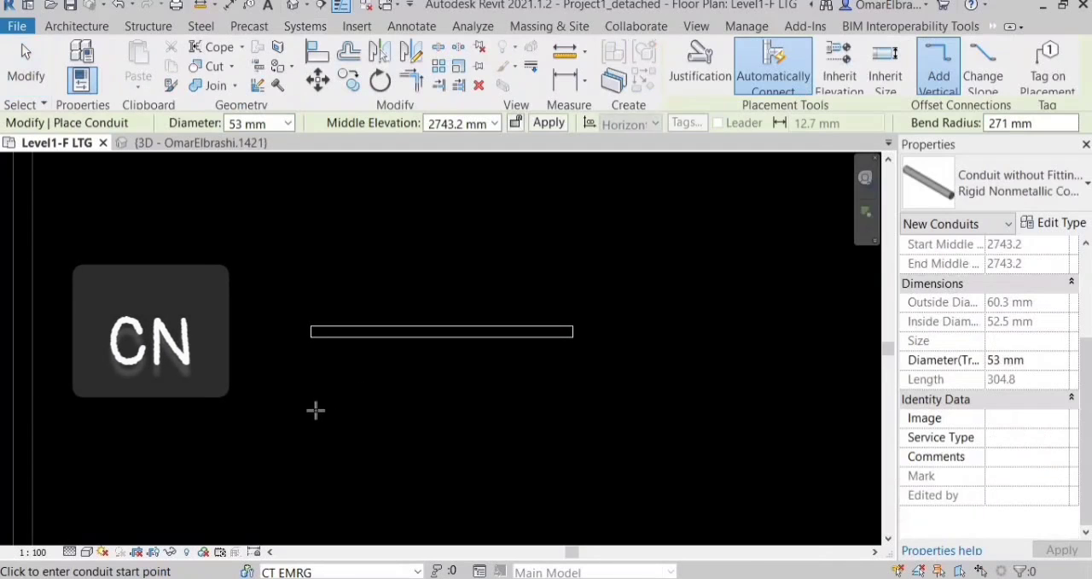
click(324, 431)
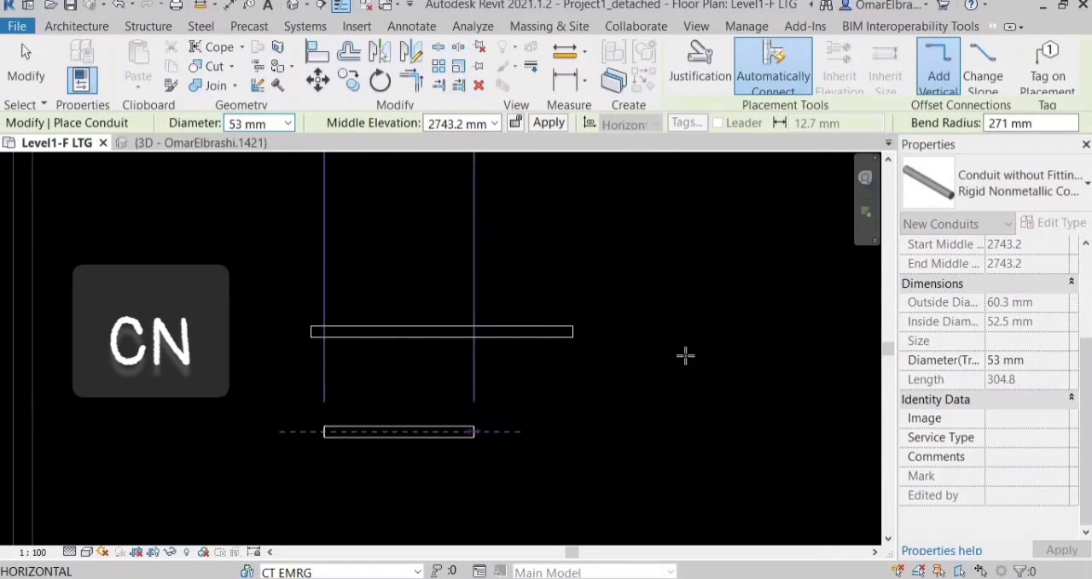
click(289, 123)
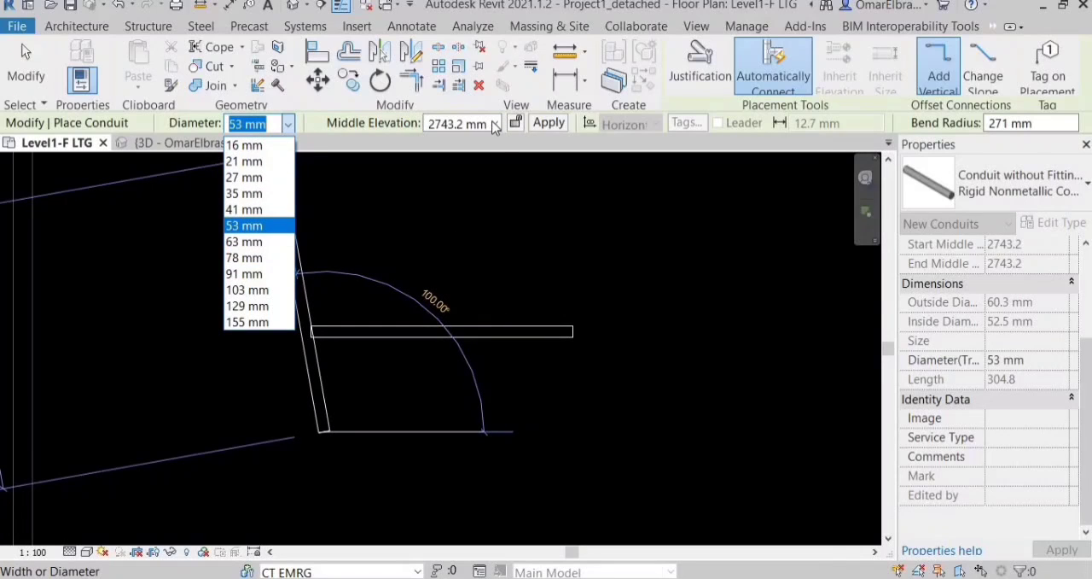
click(495, 174)
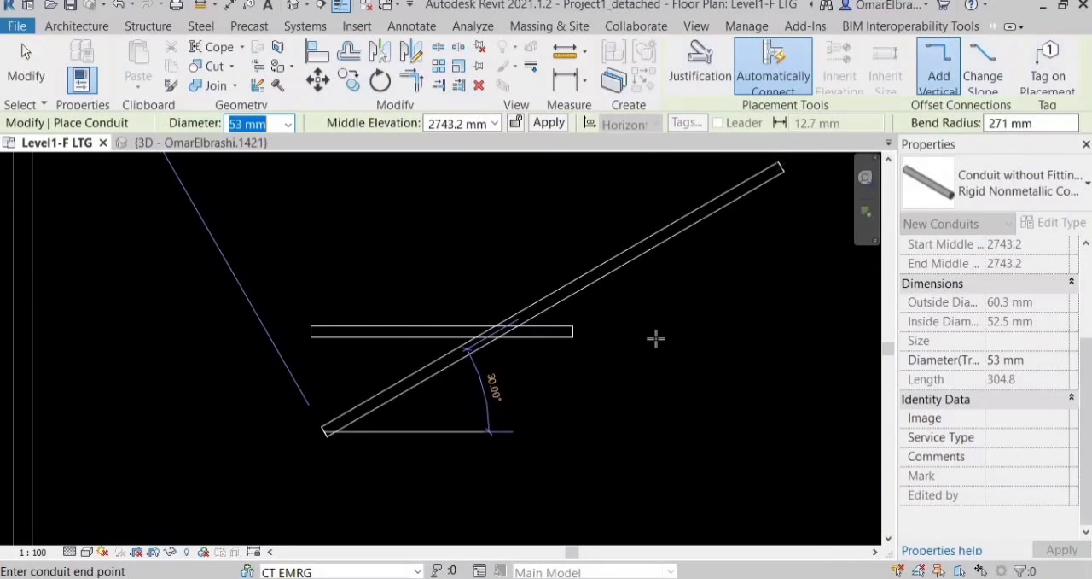
click(564, 431)
key(Escape)
key(Escape)
Review the conduit types with and without fittings that are available for the lower conduit.
click(560, 429)
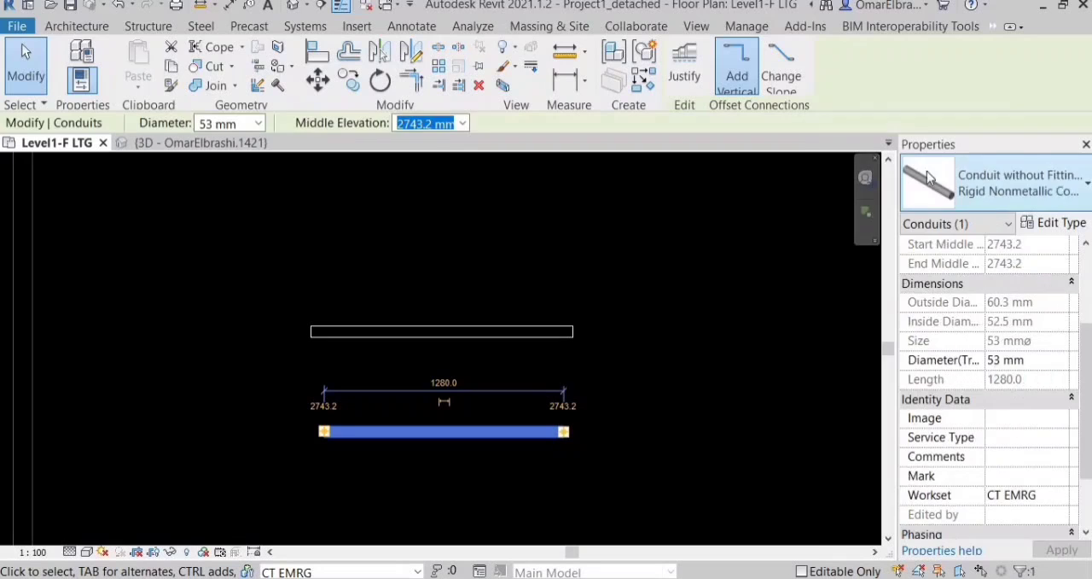
click(960, 175)
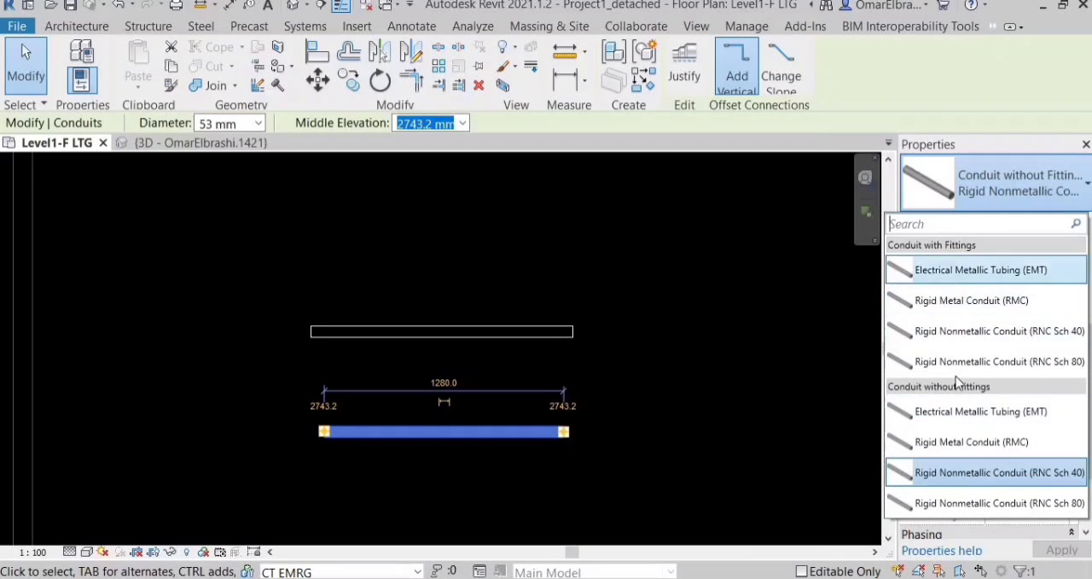
key(Escape)
key(Escape)
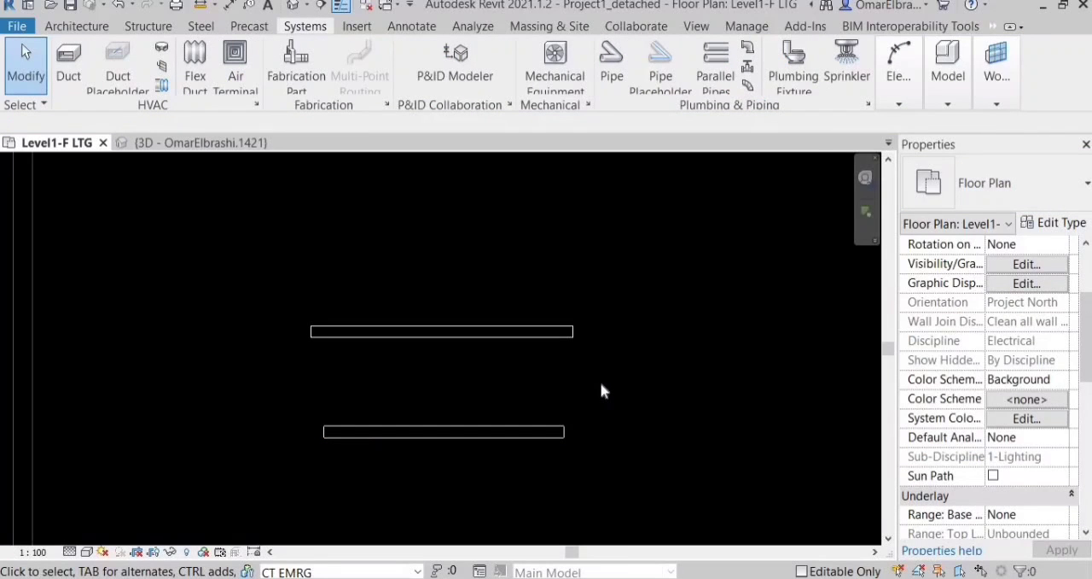
In the electrical settings' conduit sizes, create a new standard named PVC based on EMT.
key(e)
key(s)
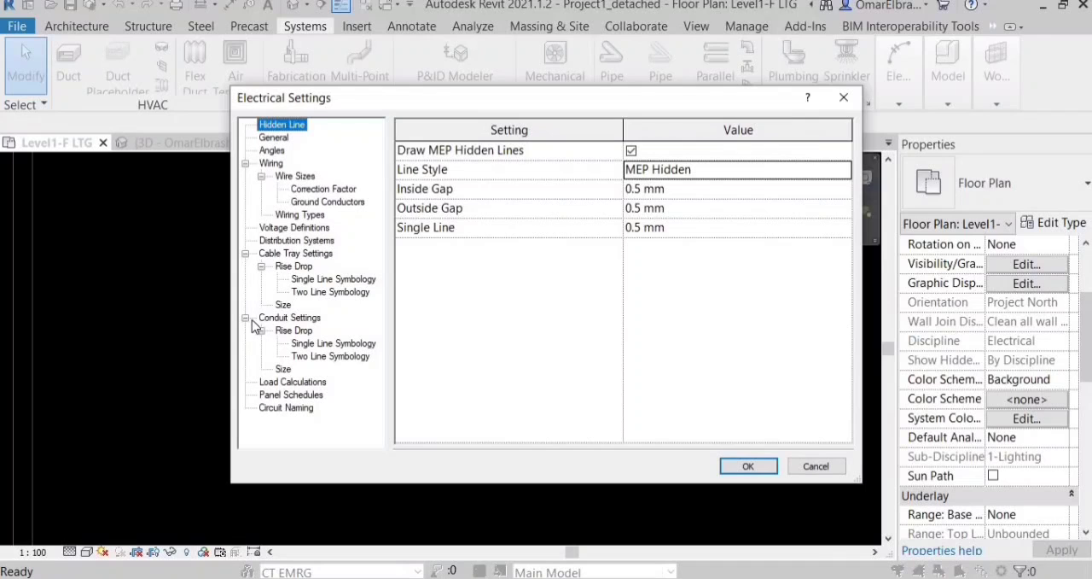
click(282, 369)
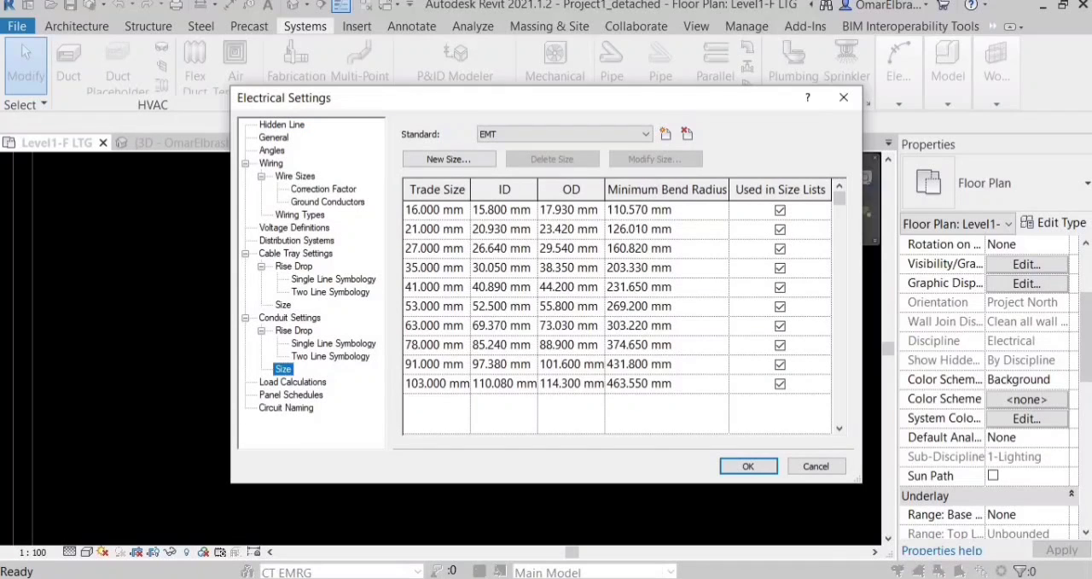
click(664, 135)
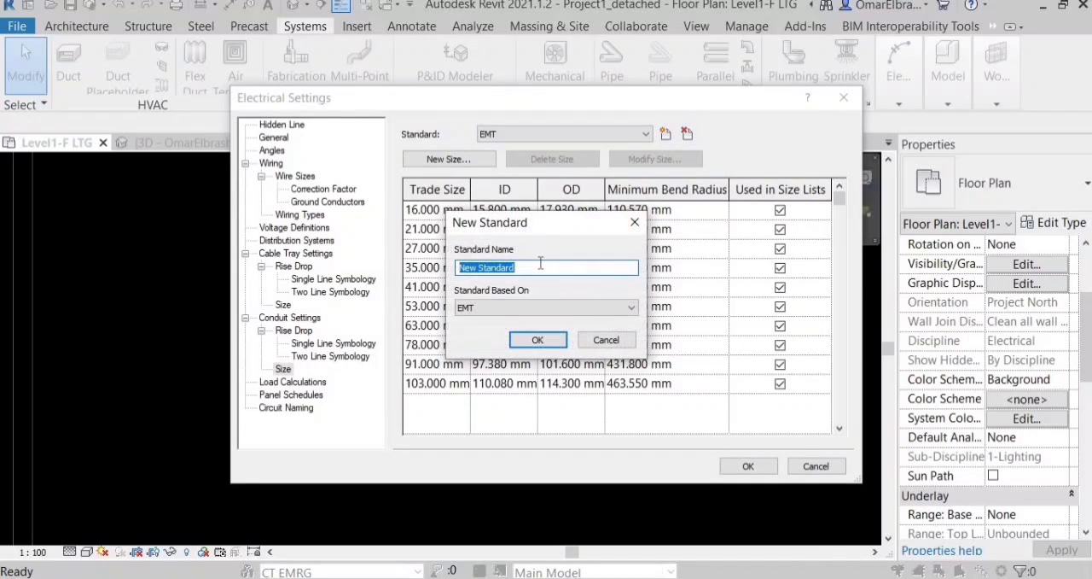
text(PVC)
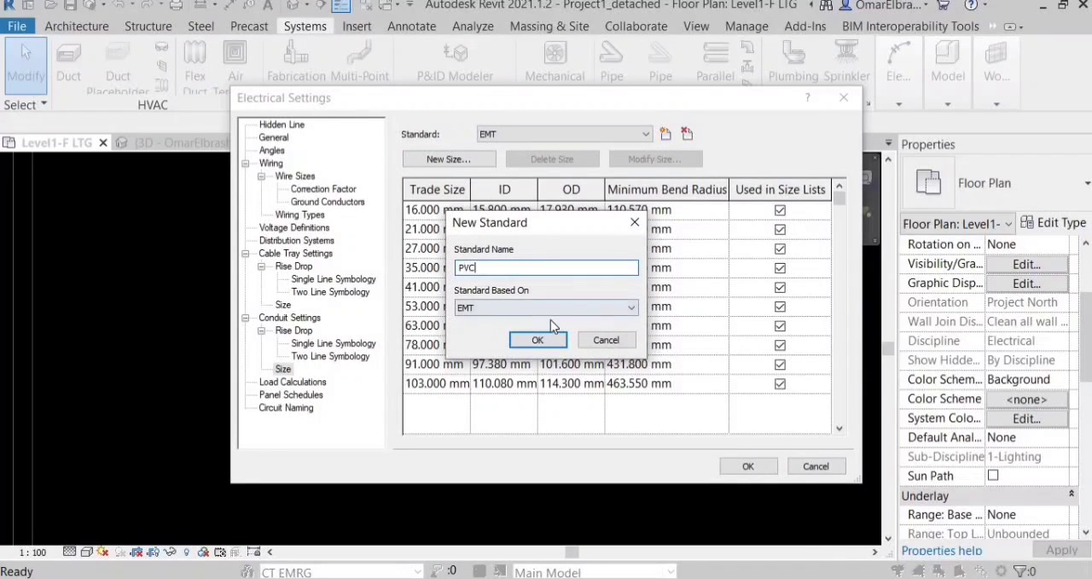
key(Tab)
click(538, 341)
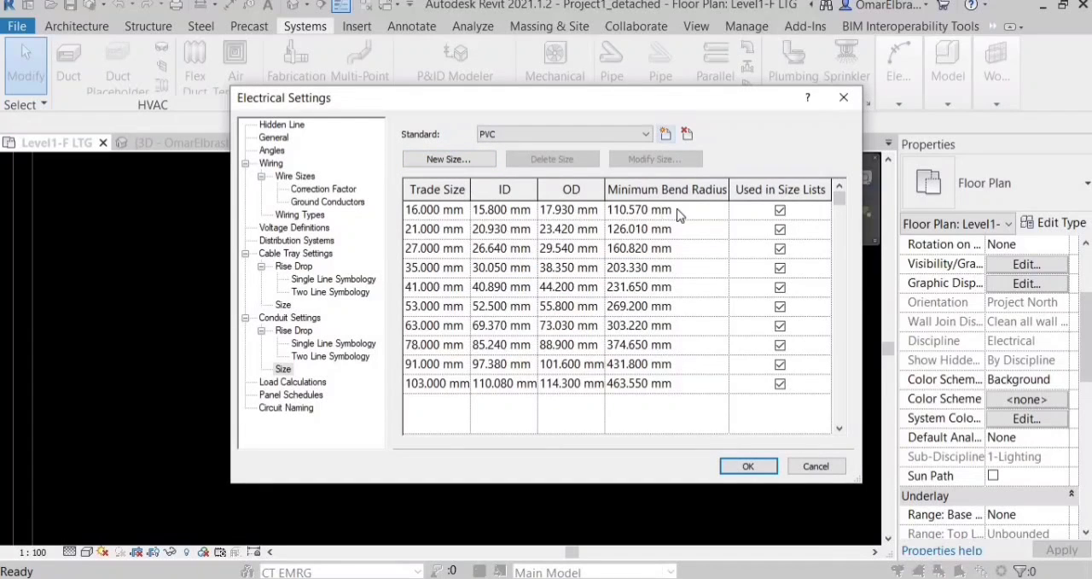
Change the trade diameter of the PVC standard's 21 mm size to 20 mm and accept the electrical settings.
click(452, 232)
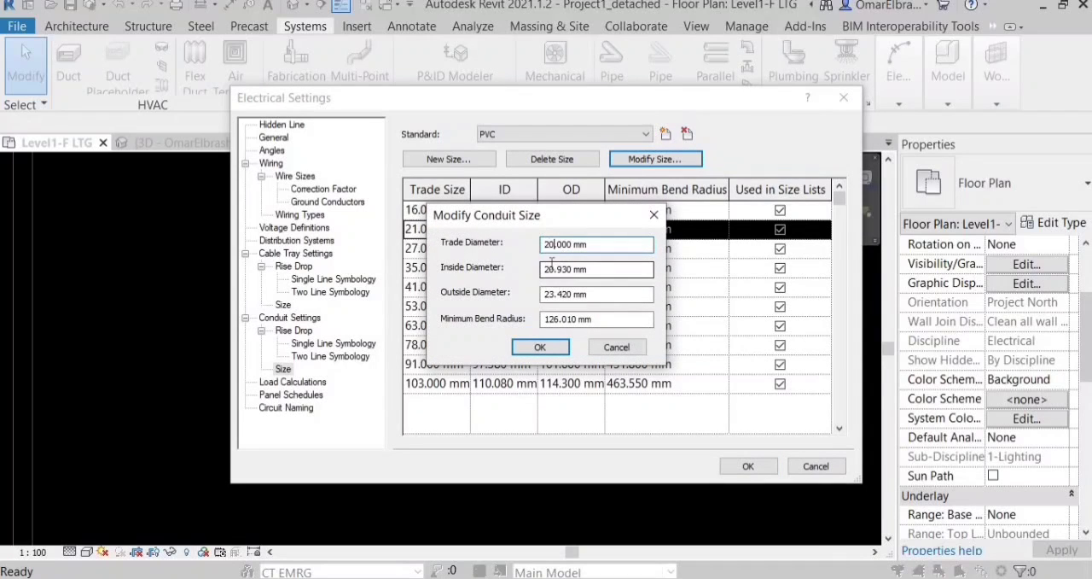
click(541, 351)
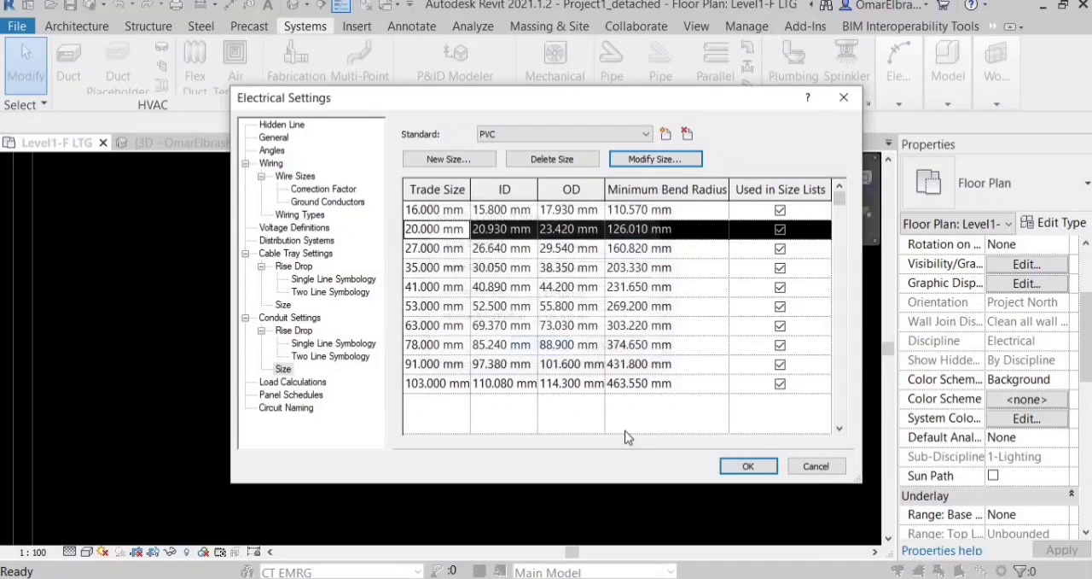
click(745, 466)
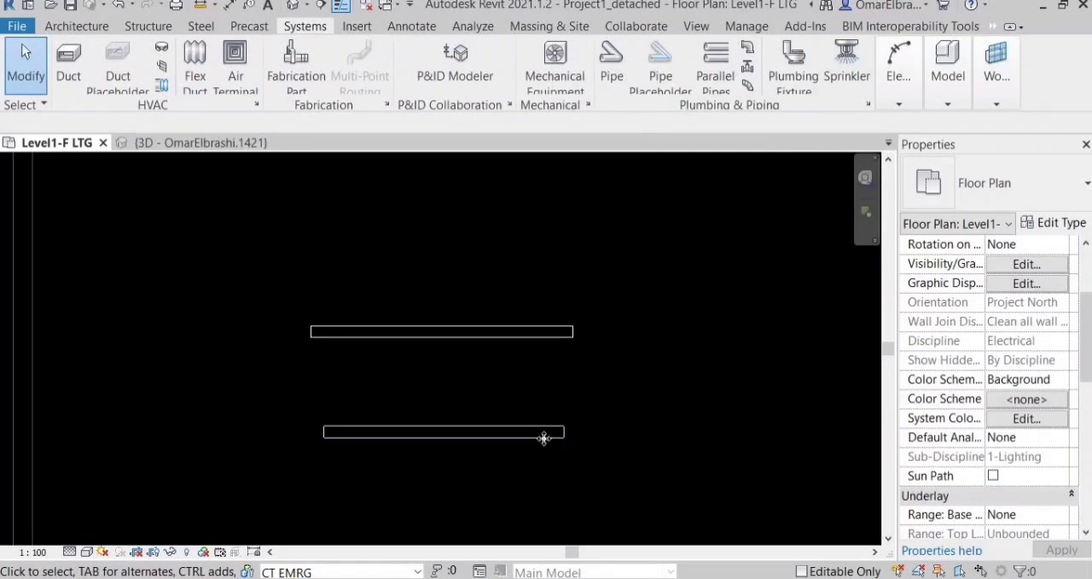
Check the lower conduit's available types for a PVC option.
click(544, 432)
click(1016, 184)
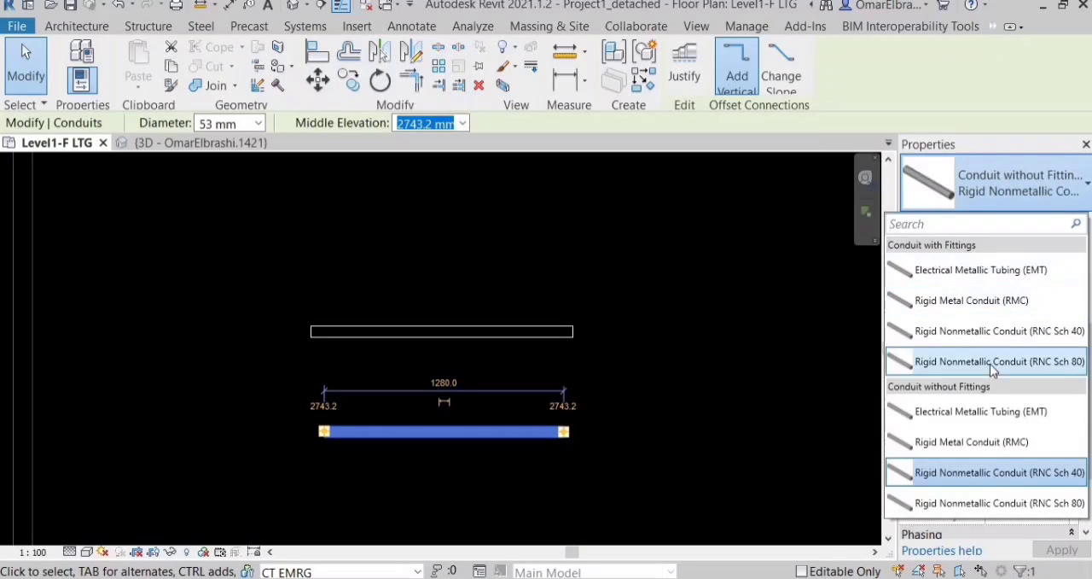
click(718, 363)
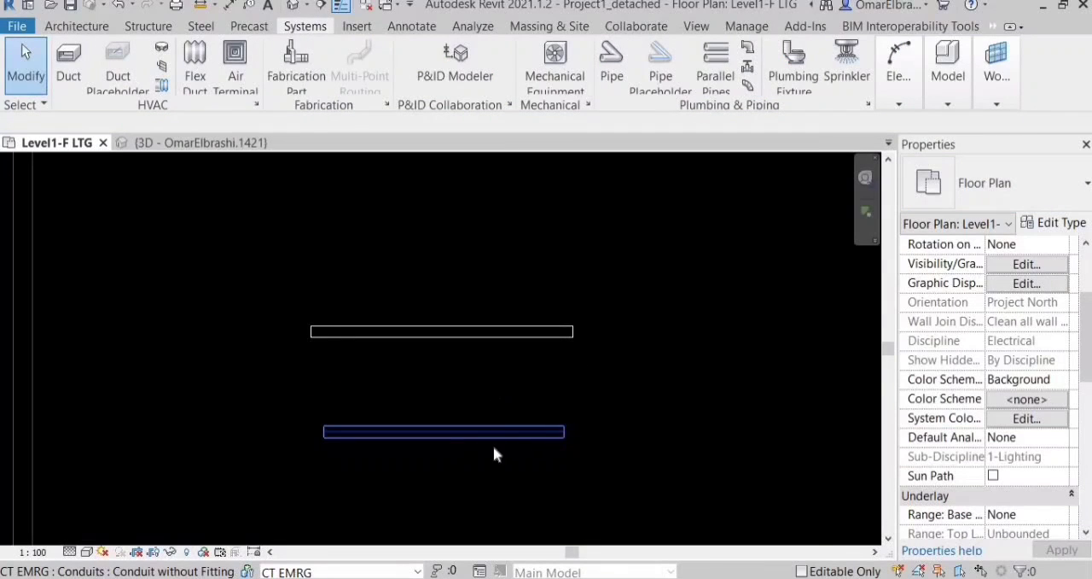
Duplicate the lower conduit's type under the name PVC and set its electrical Standard to PVC.
click(495, 445)
click(1056, 223)
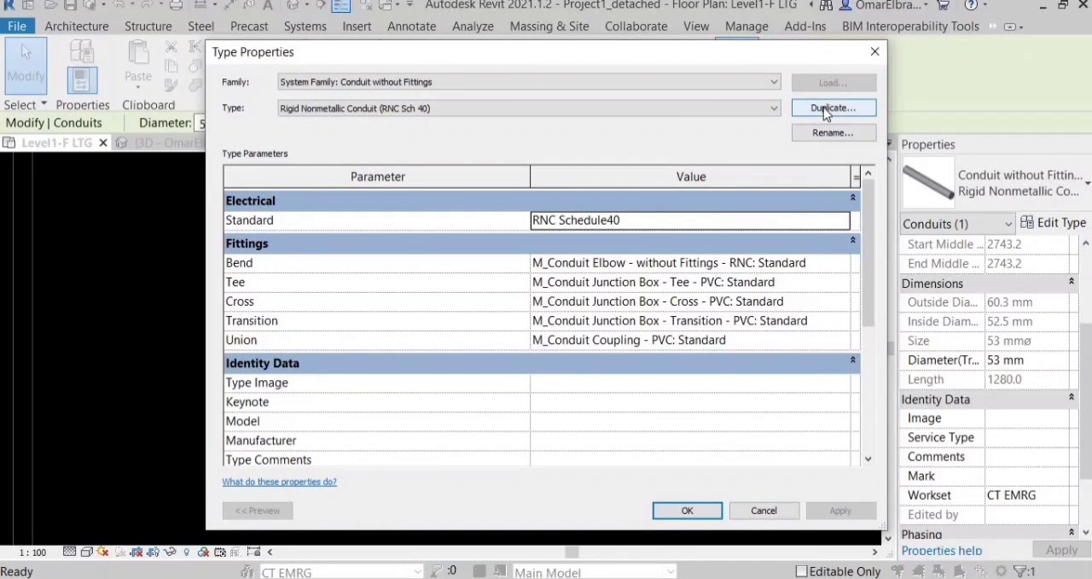
click(826, 109)
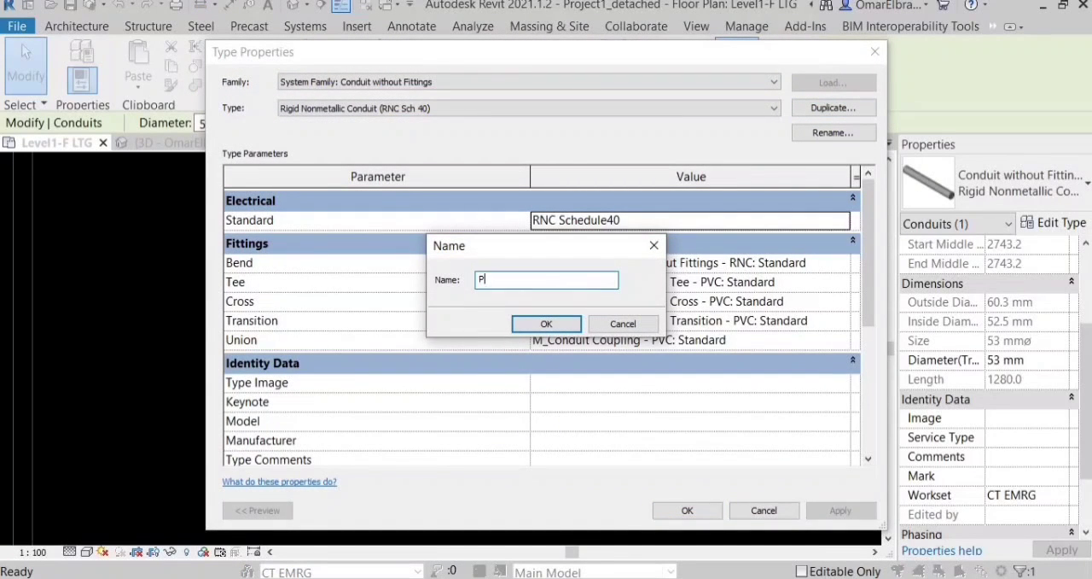
text(PVC)
key(Return)
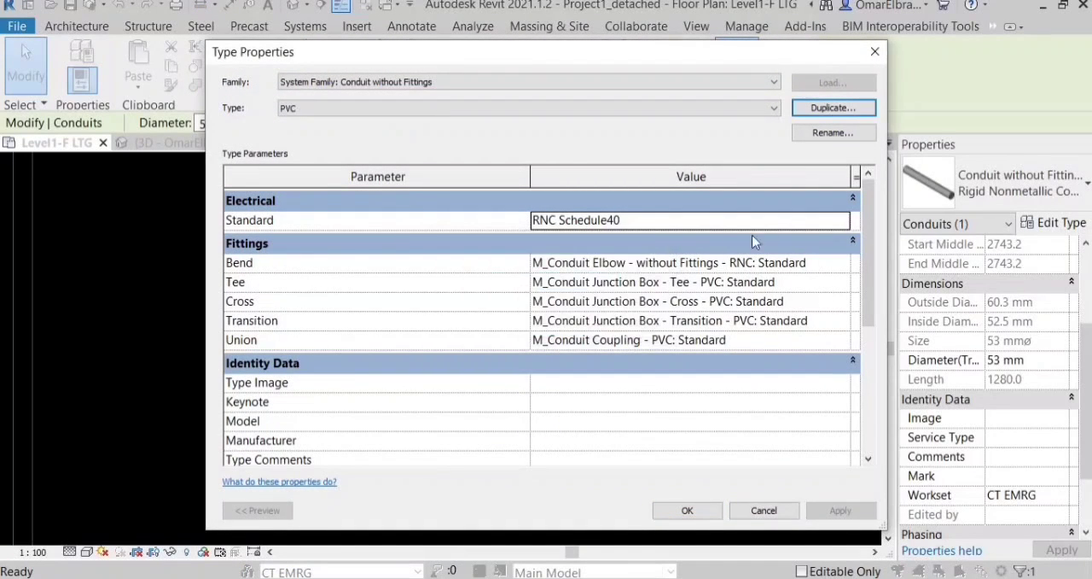
click(847, 220)
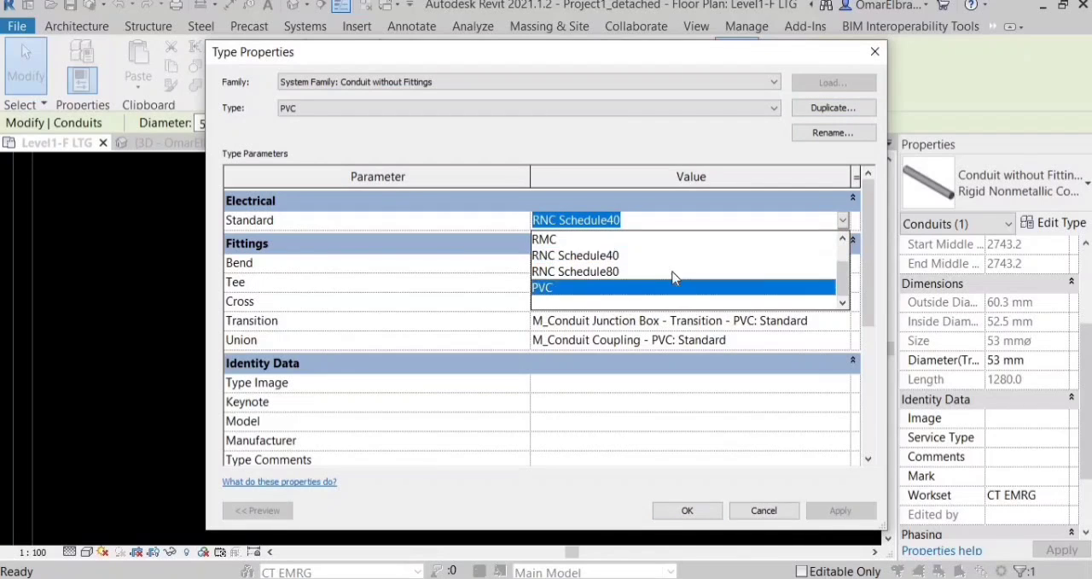
click(583, 288)
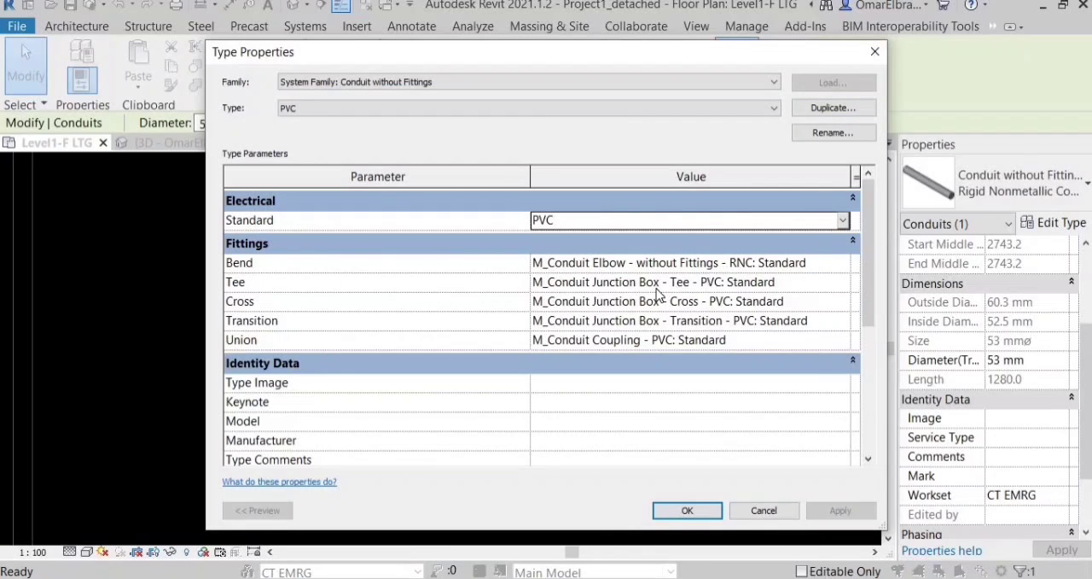
Set the PVC conduit type's Bend fitting to M_Conduit Elbow - Plain End - PVC: Standard and apply the type.
click(843, 267)
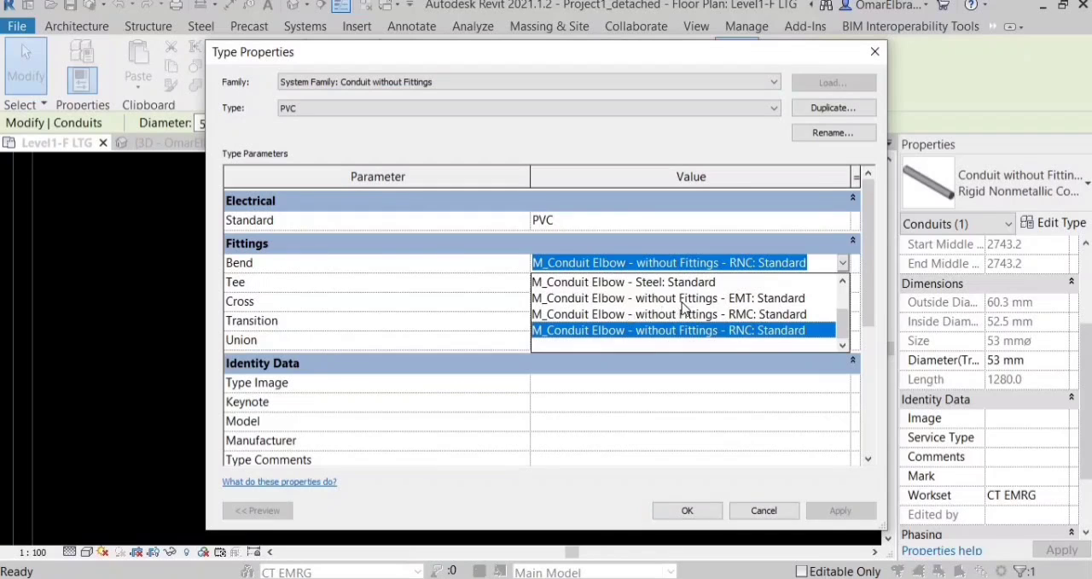
scroll(741, 316, up, 1)
click(734, 312)
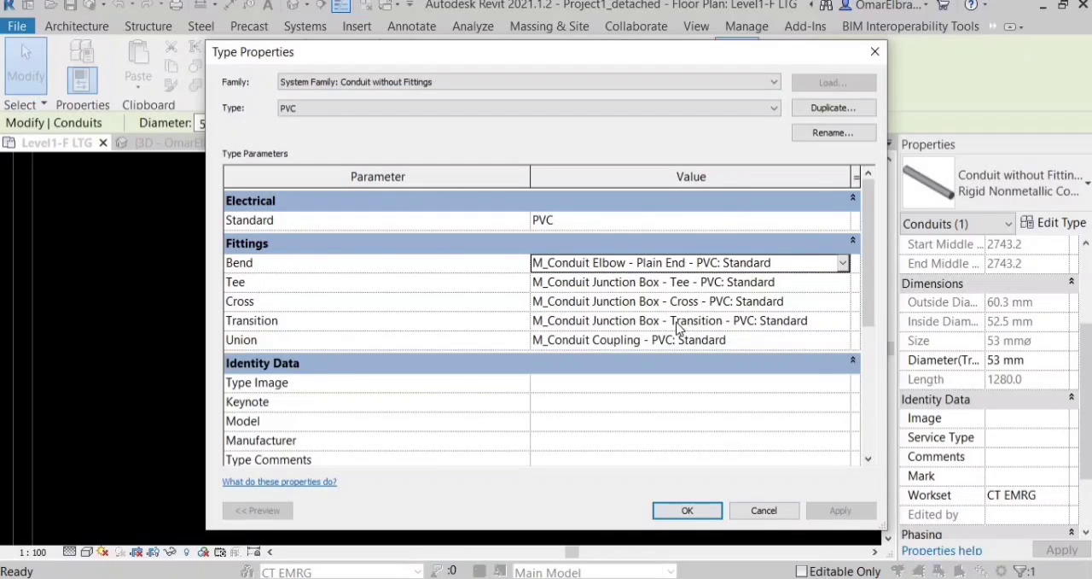
click(688, 510)
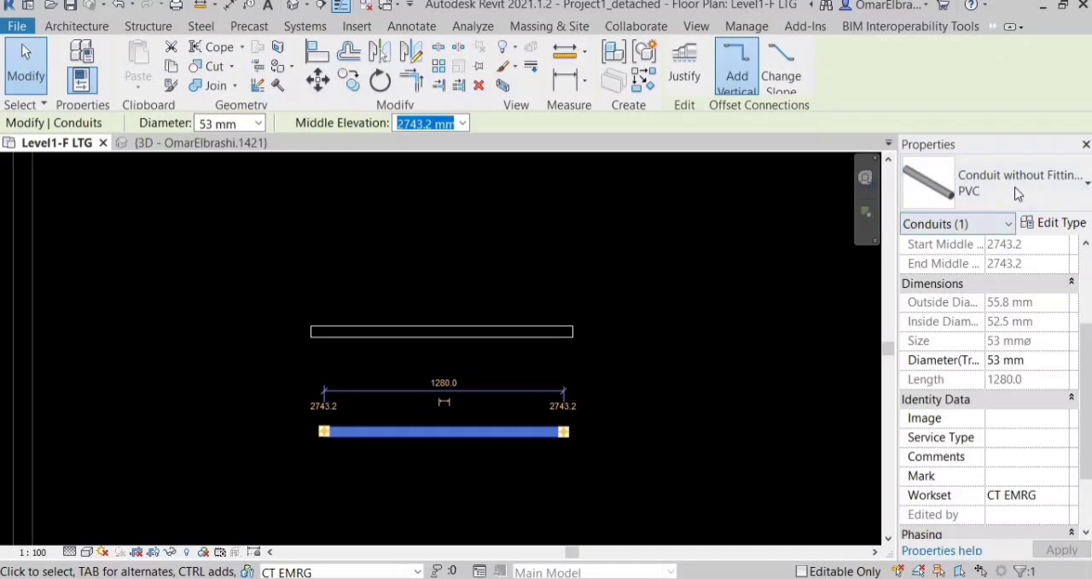
click(687, 344)
Connect the junction boxes of the top row's first and second light fixtures with a 20 mm diameter PVC conduit.
scroll(687, 344, down, 3)
scroll(248, 316, up, 2)
scroll(404, 329, down, 2)
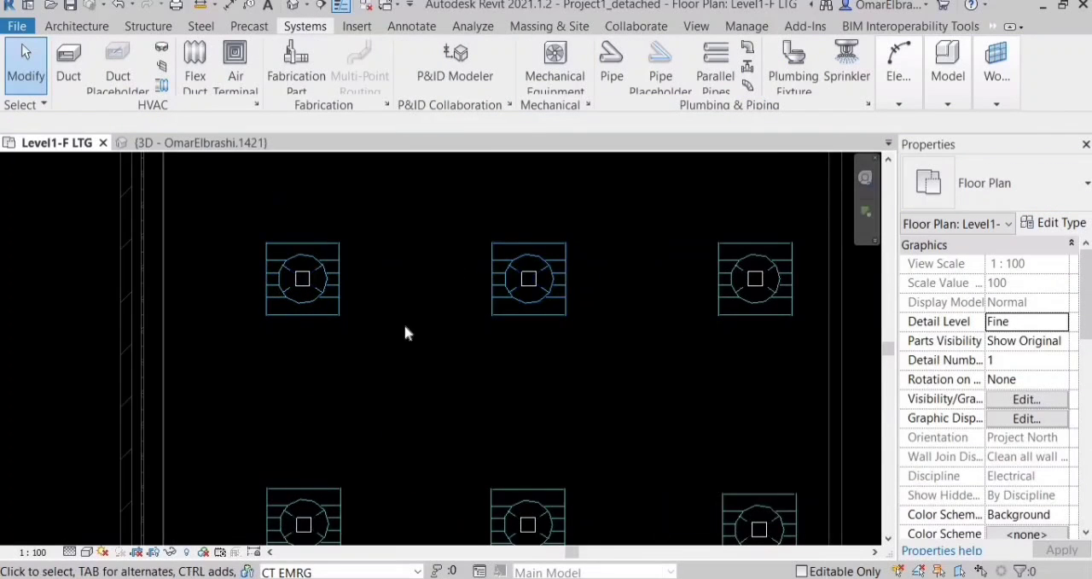
scroll(406, 321, up, 2)
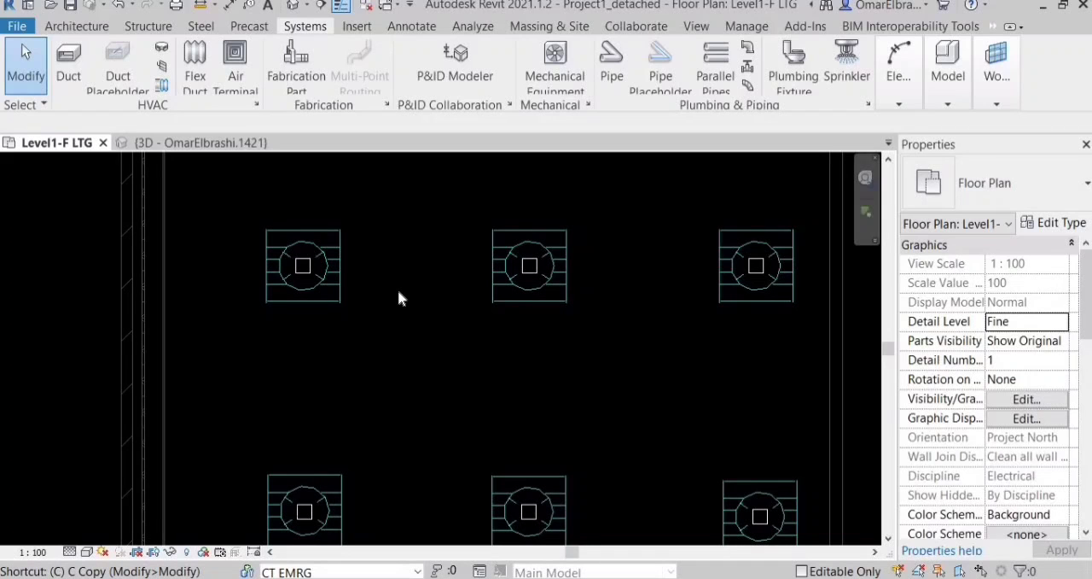
key(n)
scroll(368, 246, up, 5)
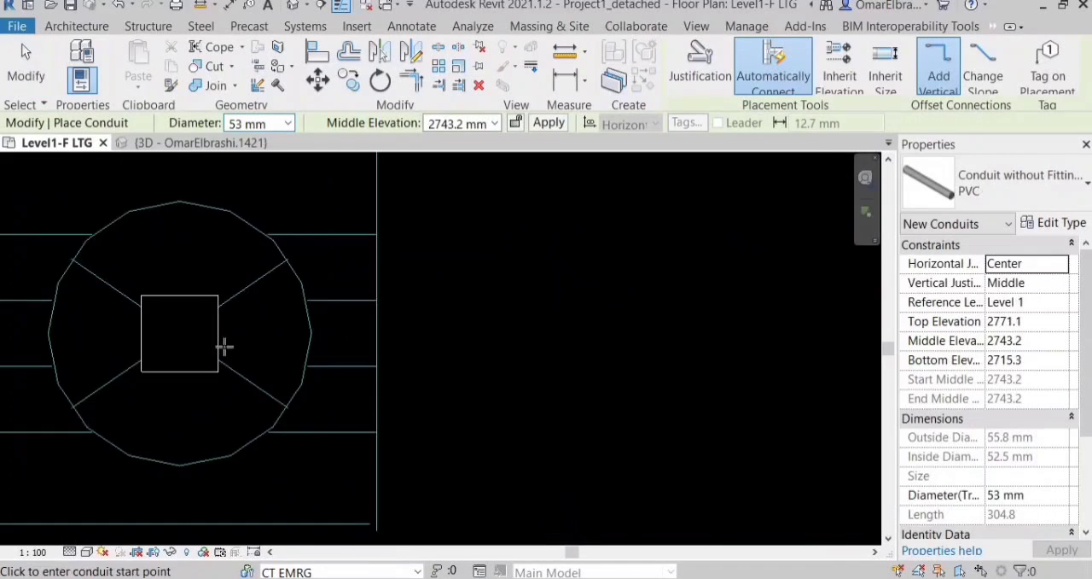
scroll(224, 346, up, 2)
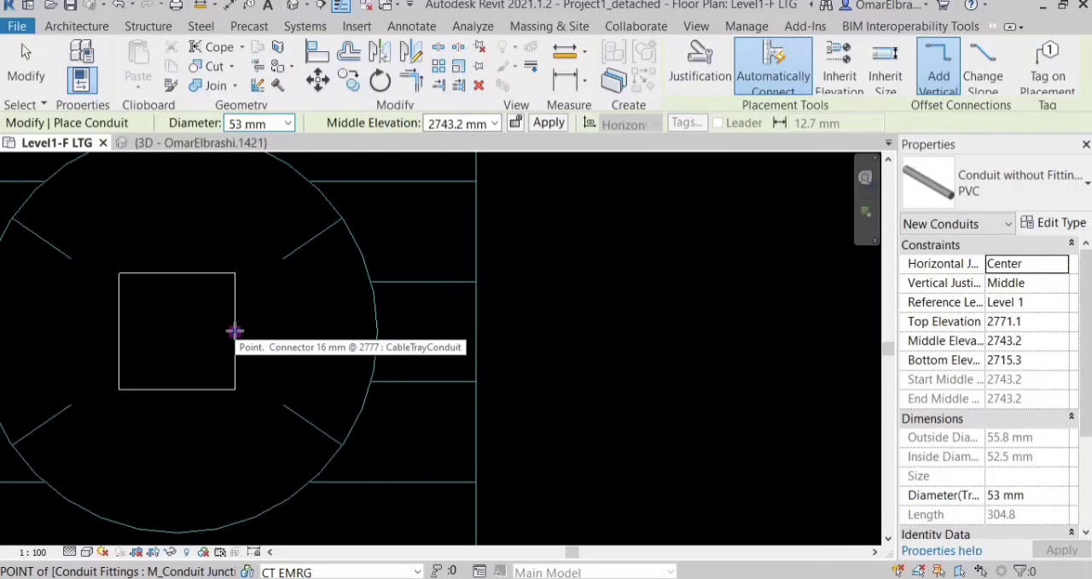
click(234, 331)
scroll(446, 339, down, 3)
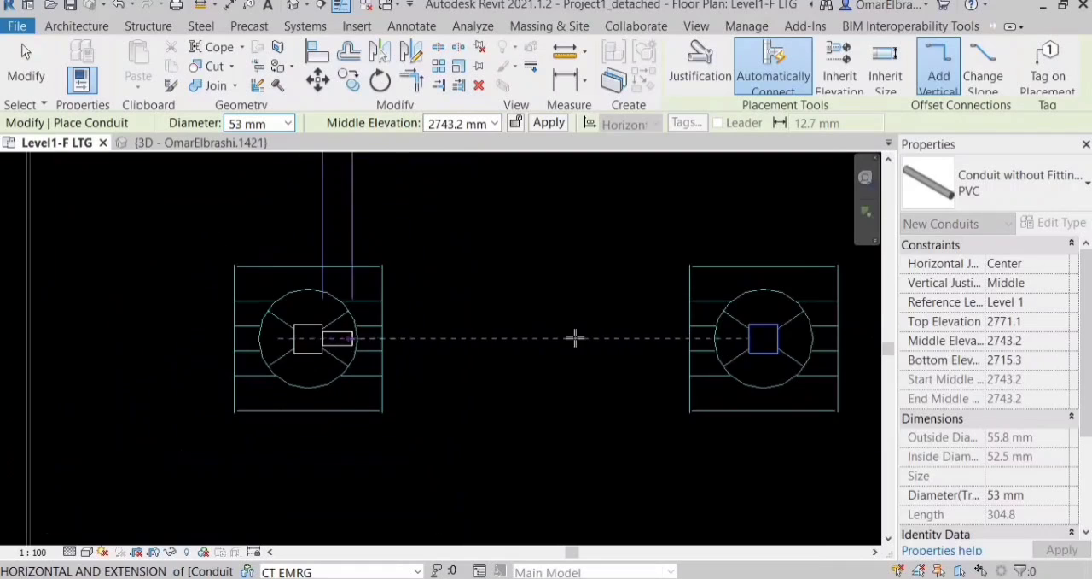
click(288, 124)
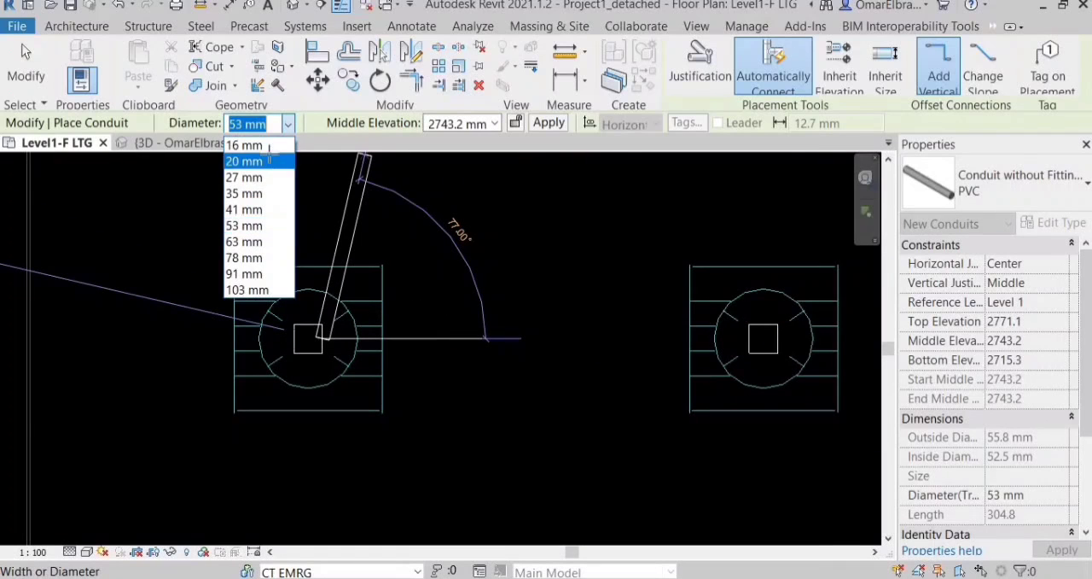
click(260, 157)
scroll(386, 338, down, 1)
middle_drag(521, 336, 481, 368)
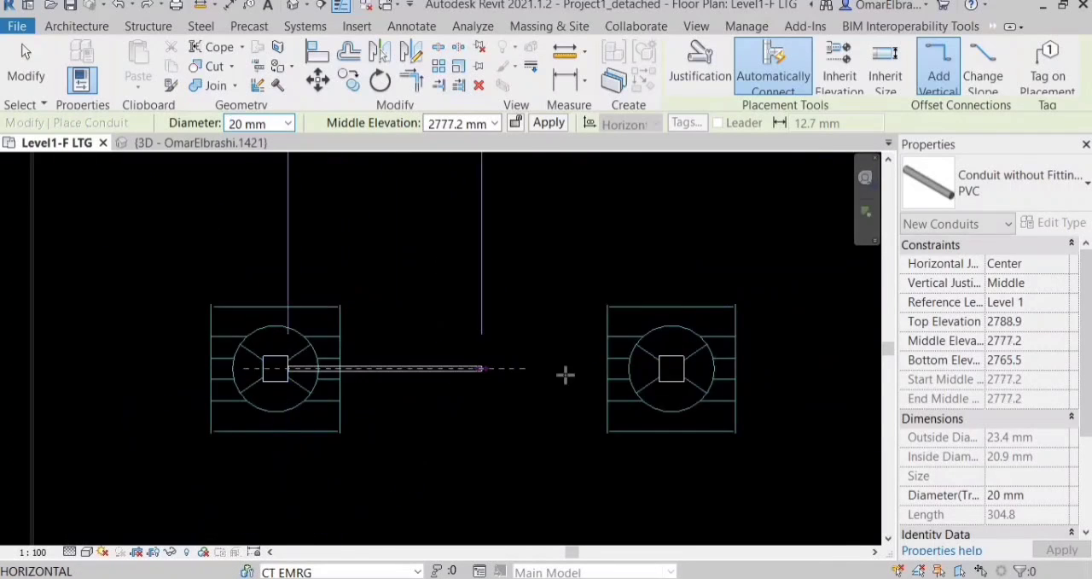
scroll(555, 373, up, 4)
click(768, 364)
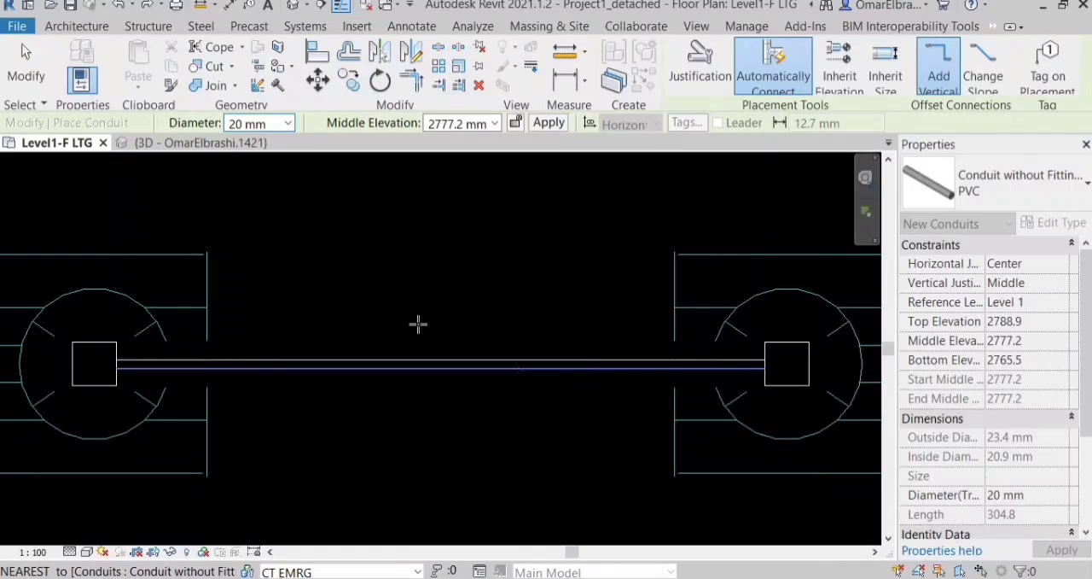
scroll(376, 315, down, 2)
scroll(299, 316, up, 1)
scroll(312, 312, down, 2)
scroll(312, 312, up, 2)
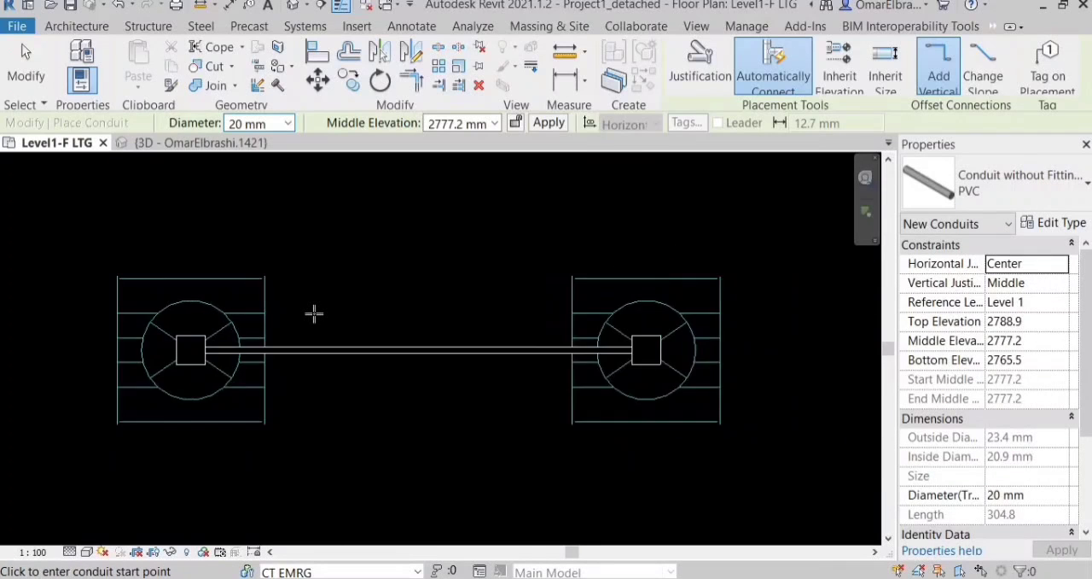
key(Escape)
key(Escape)
Draw a 20 mm conduit from the second junction box's free side connector to the third box in the top row.
scroll(409, 376, up, 3)
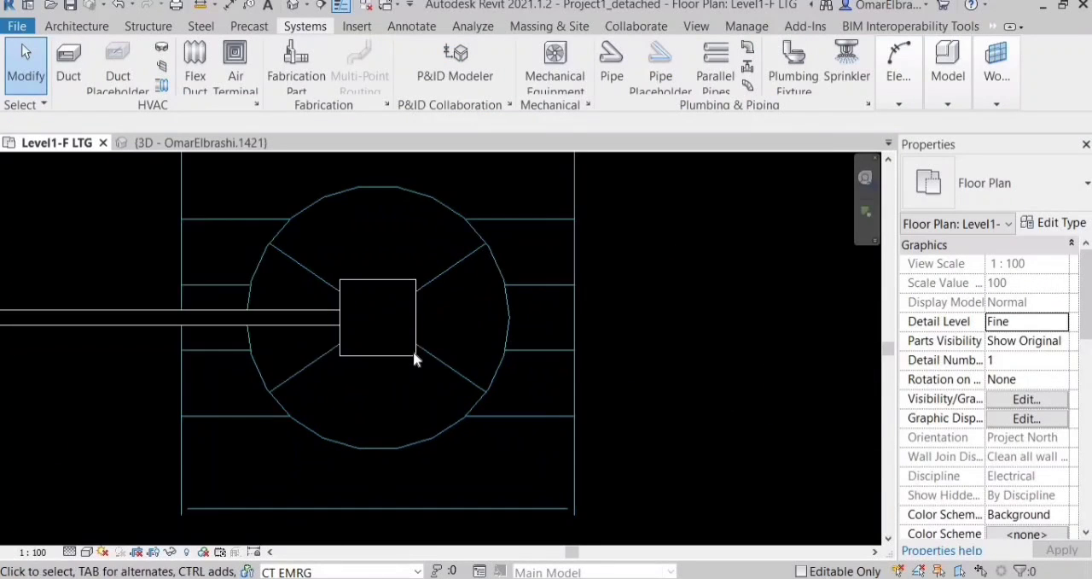
click(416, 346)
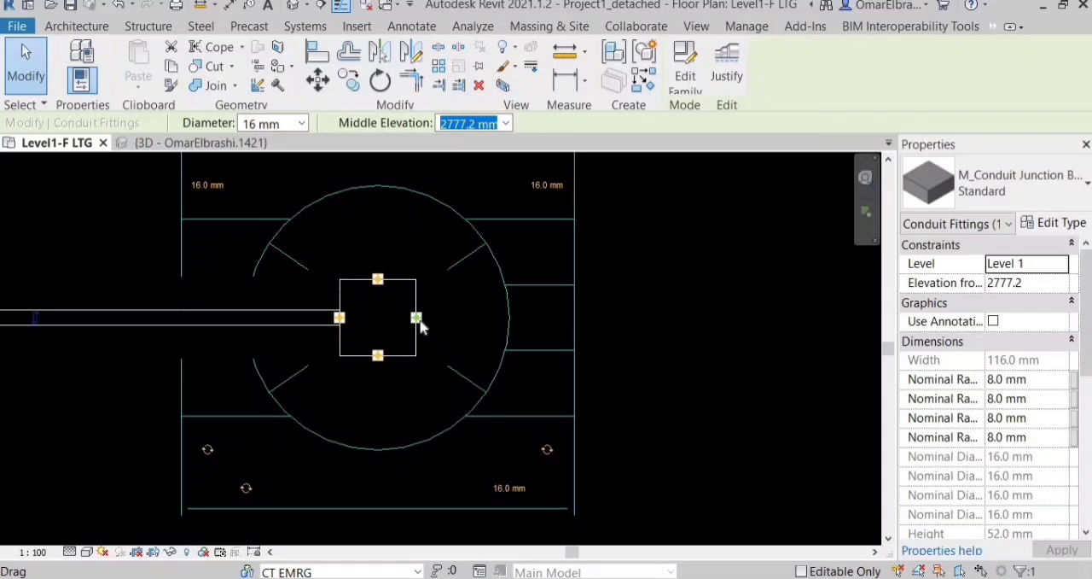
scroll(418, 324, up, 2)
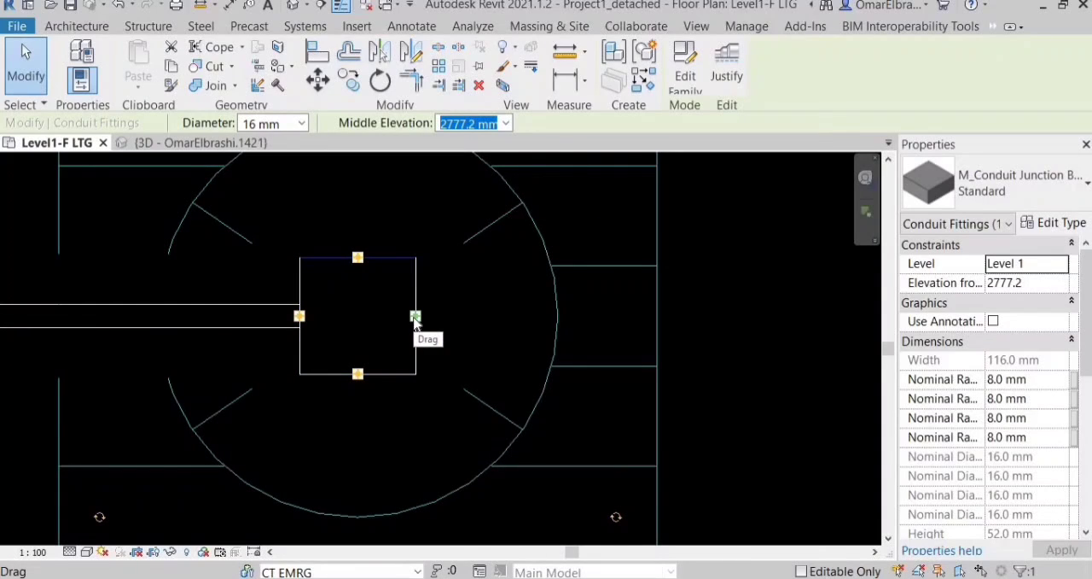
right_click(415, 317)
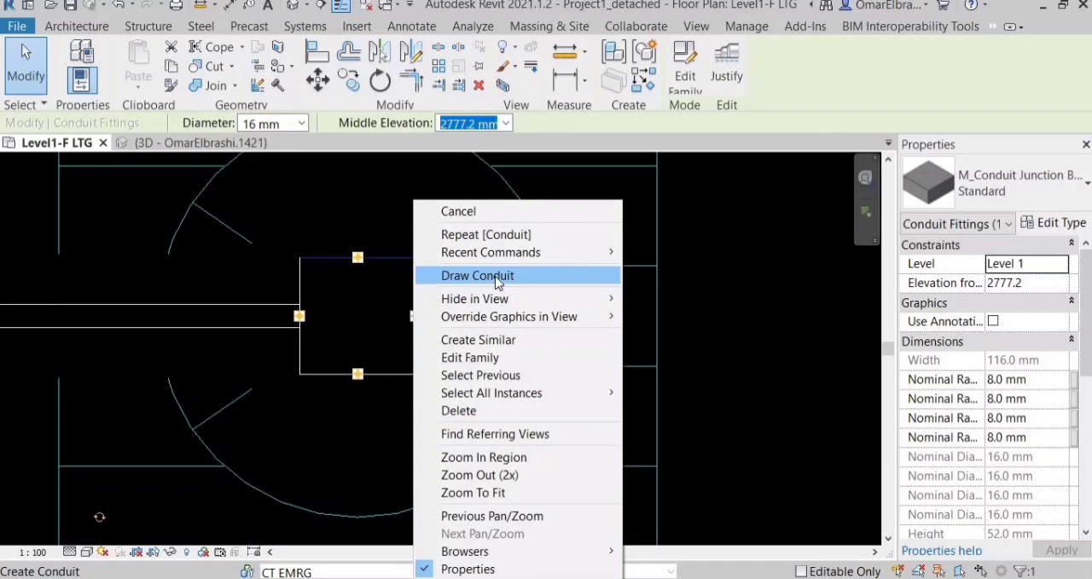
click(452, 275)
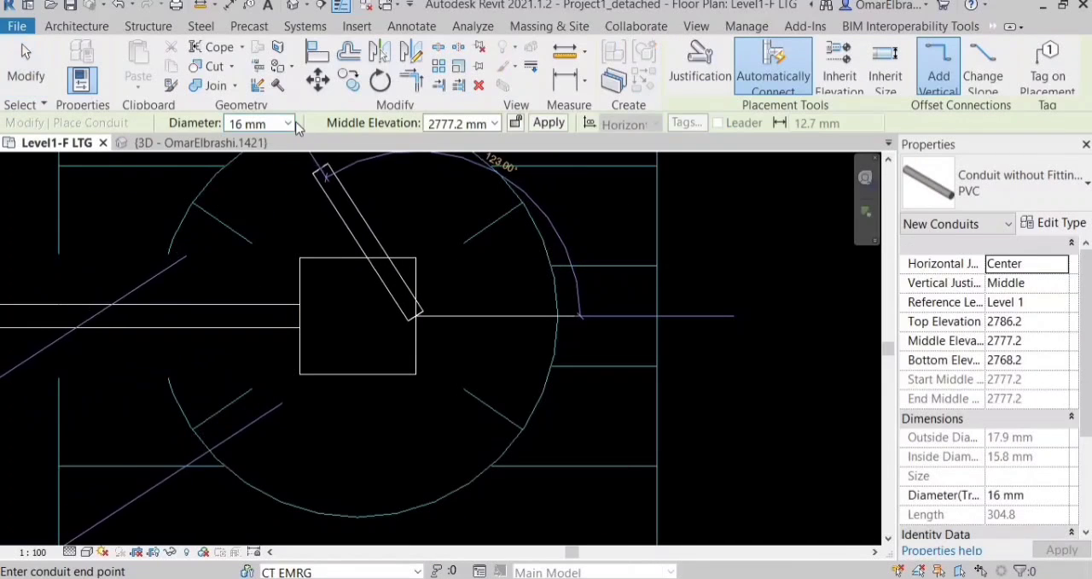
click(291, 123)
click(303, 154)
scroll(288, 302, down, 5)
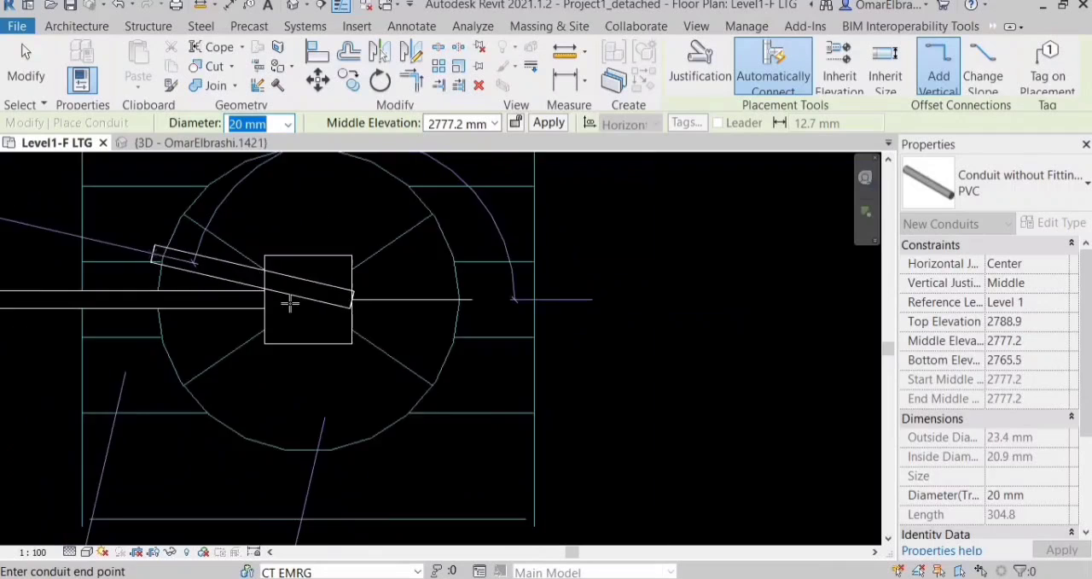
scroll(450, 302, up, 4)
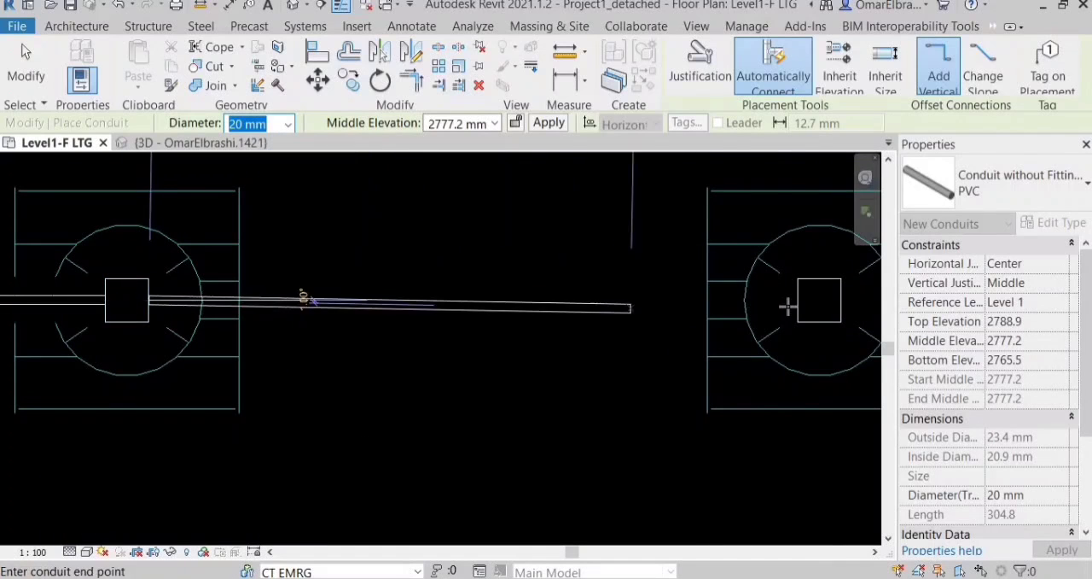
click(801, 304)
scroll(455, 208, down, 4)
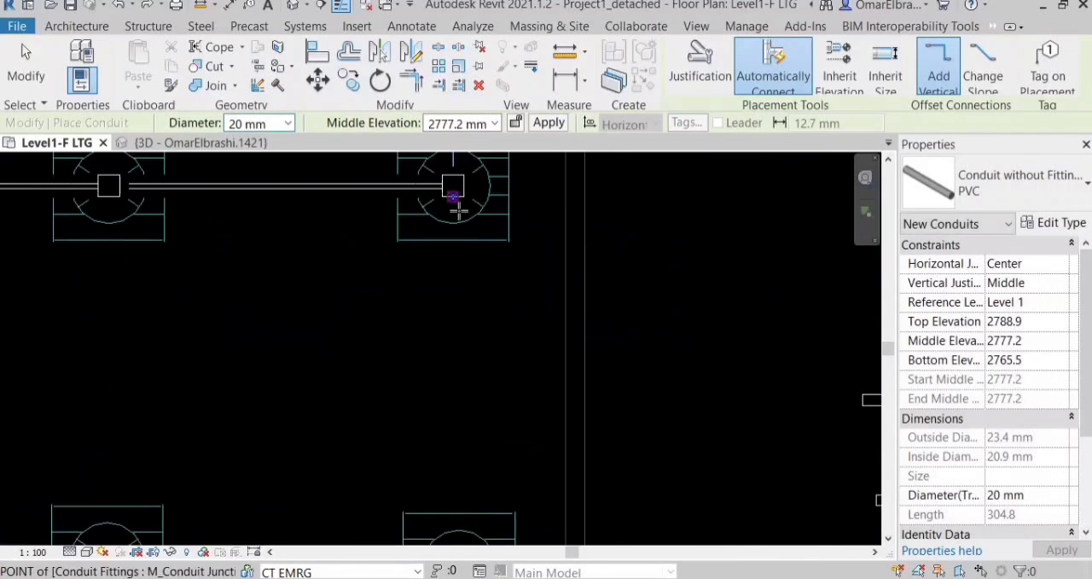
Try to run a 20 mm conduit directly from the top row's last junction box to the box below it, and undo it.
scroll(466, 292, down, 2)
scroll(456, 405, up, 7)
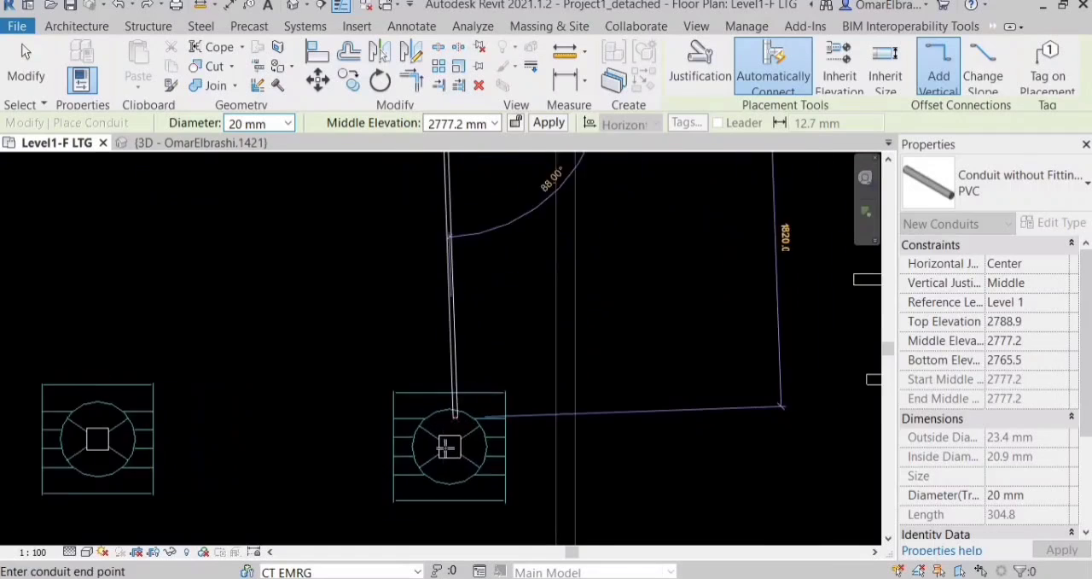
click(453, 492)
scroll(452, 477, down, 3)
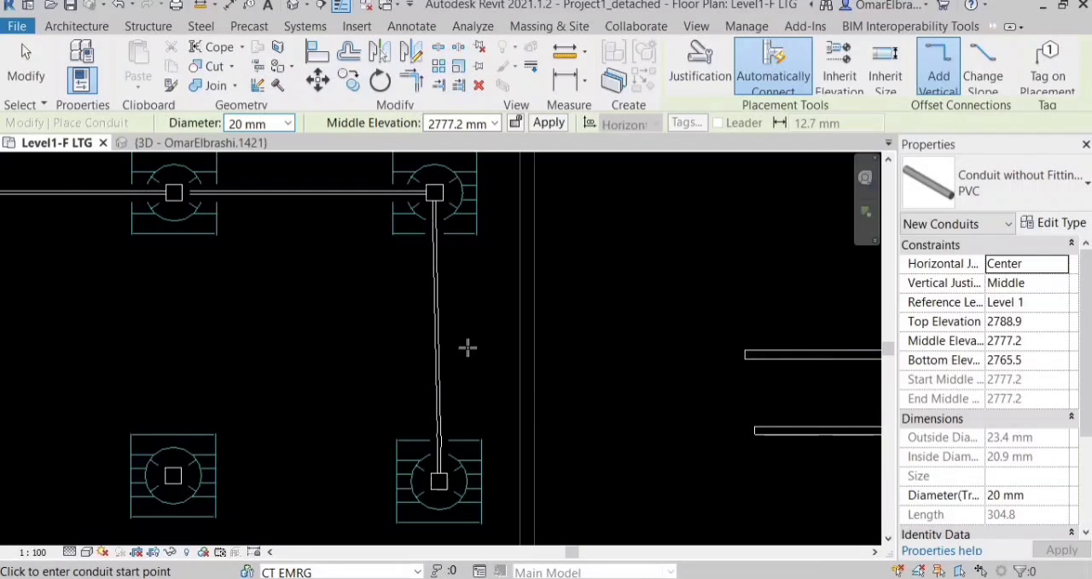
scroll(467, 348, up, 2)
scroll(457, 382, down, 2)
scroll(456, 382, up, 2)
scroll(456, 382, down, 1)
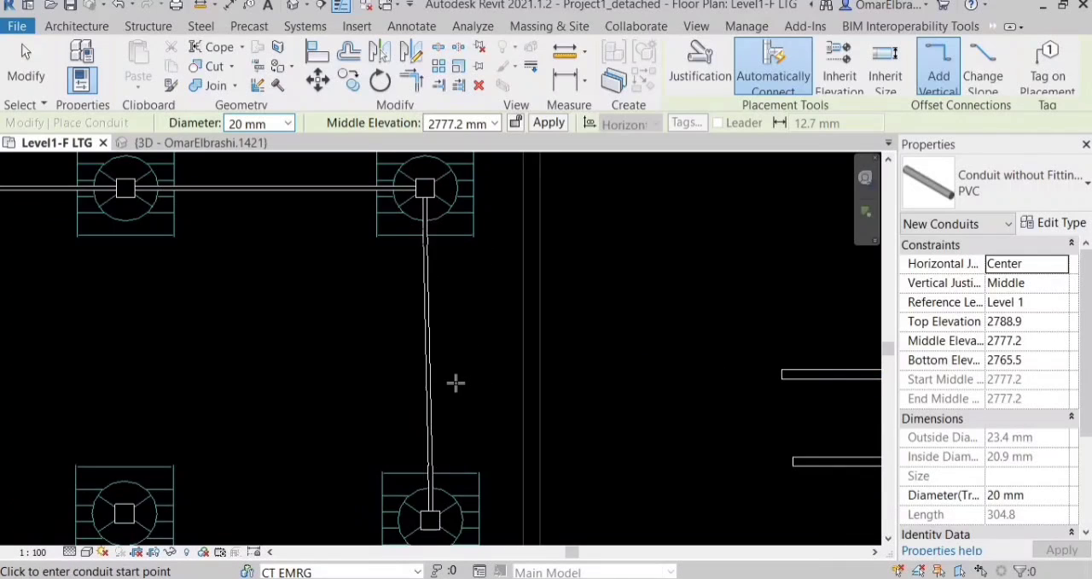
key(ctrl+z)
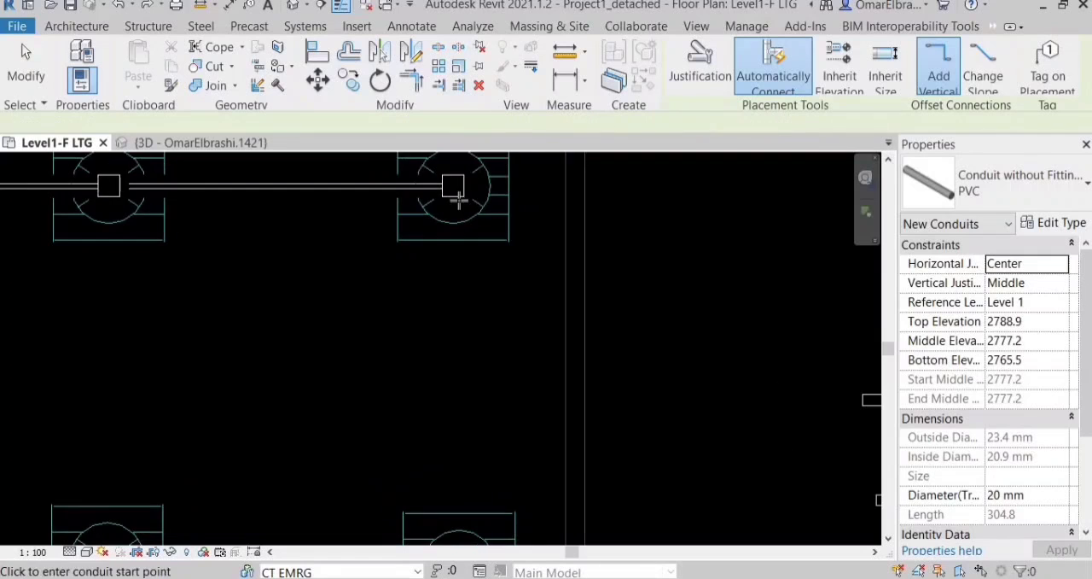
Draw a vertical 20 mm conduit about 1200 mm long down from the top row's last junction box, ending short of the lower fixture.
click(456, 199)
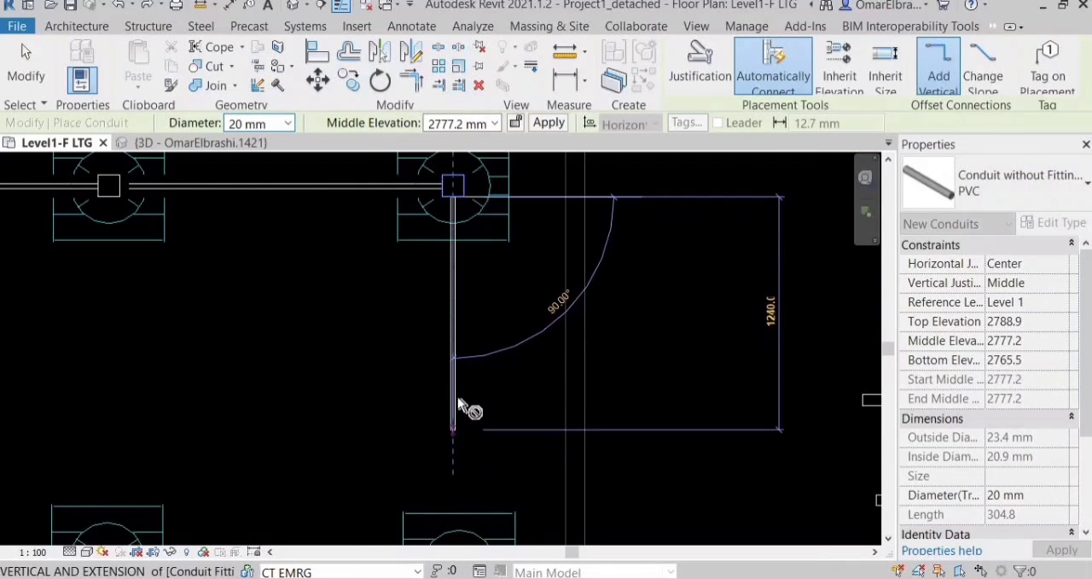
click(457, 417)
scroll(457, 459, down, 3)
key(Escape)
scroll(467, 358, up, 3)
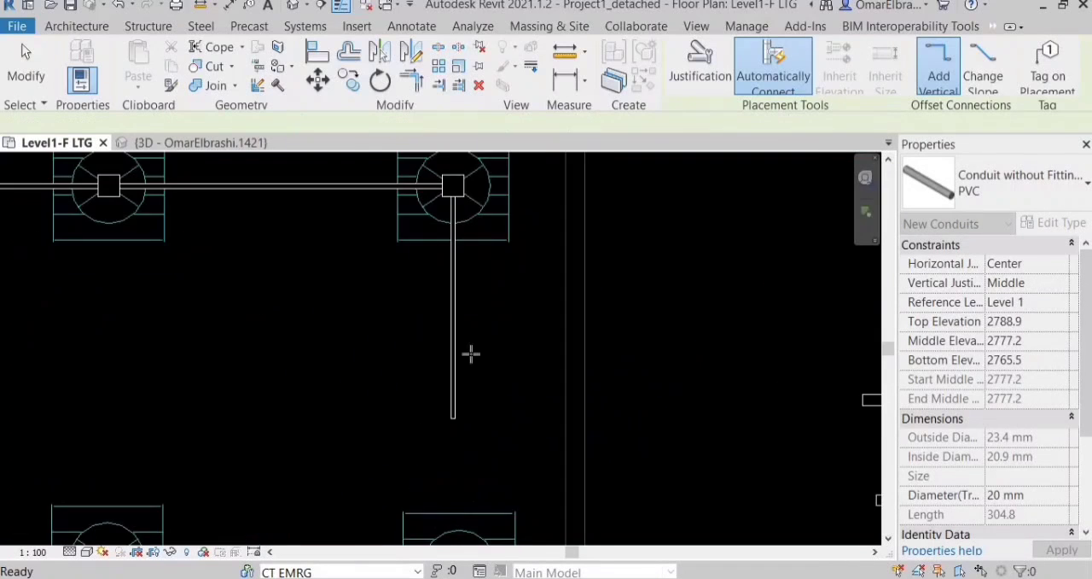
Draw a vertical 20 mm conduit about 600 mm long up from the lower fixture's junction box toward the upper conduit's free end.
click(467, 395)
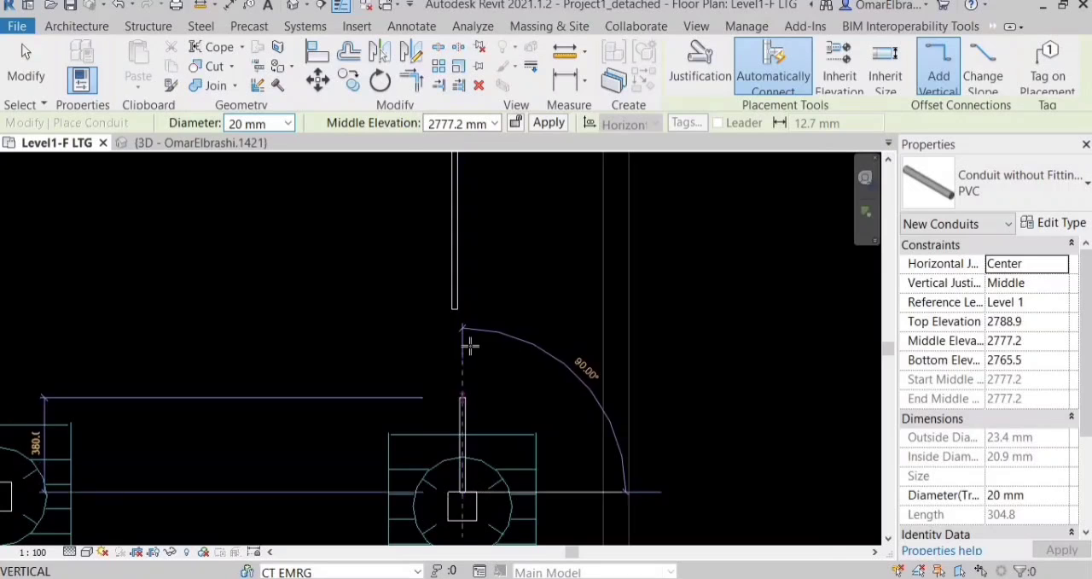
click(463, 344)
key(Escape)
key(Escape)
scroll(477, 267, down, 2)
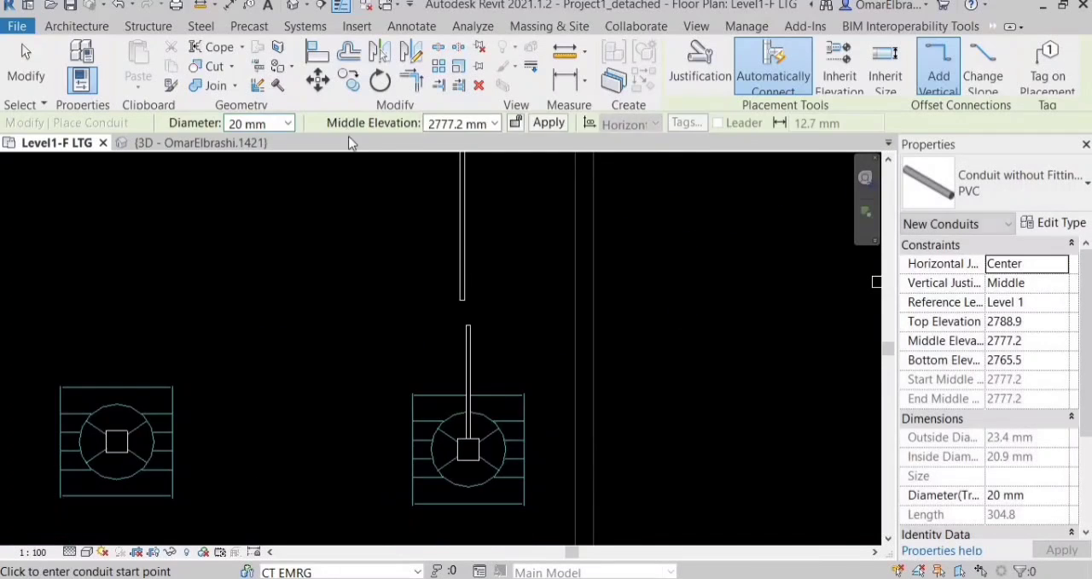
key(Escape)
Align the lower vertical conduit with the edge of the upper vertical conduit.
scroll(409, 256, up, 3)
key(a)
key(l)
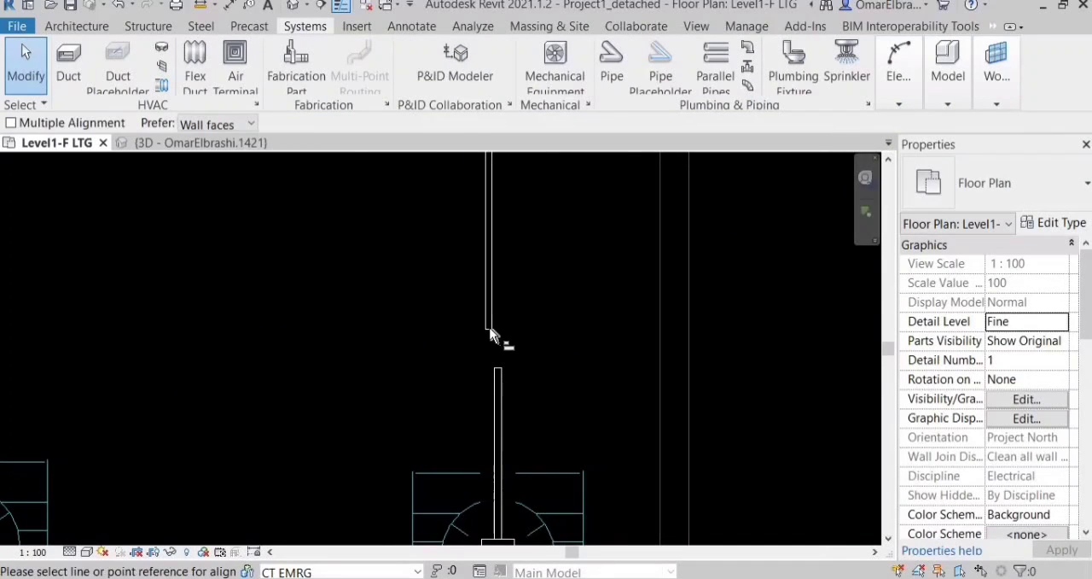
scroll(494, 327, up, 1)
click(494, 327)
click(550, 386)
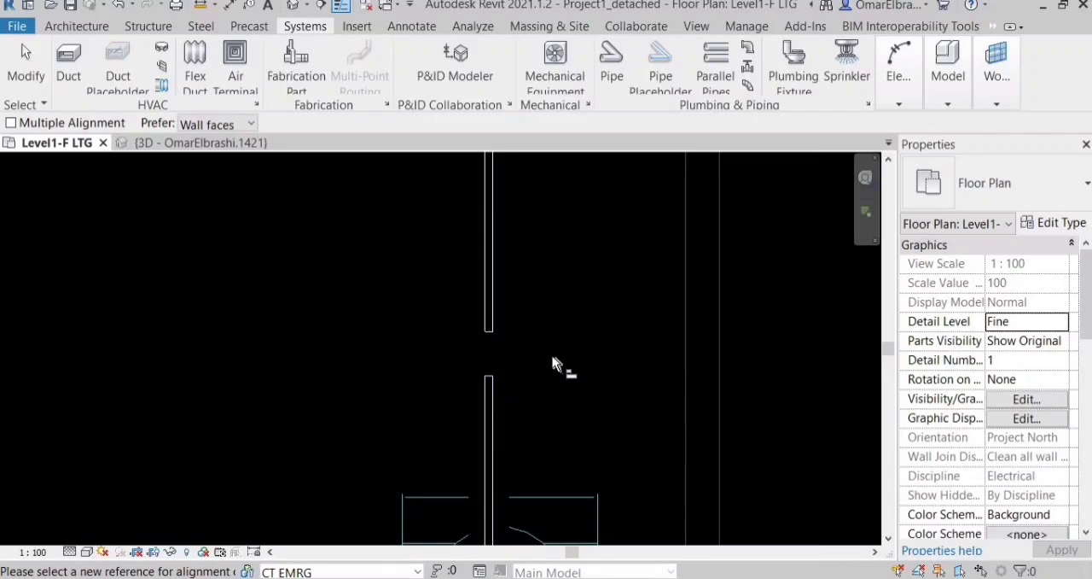
scroll(556, 365, down, 2)
scroll(512, 341, up, 1)
key(Escape)
scroll(524, 365, up, 2)
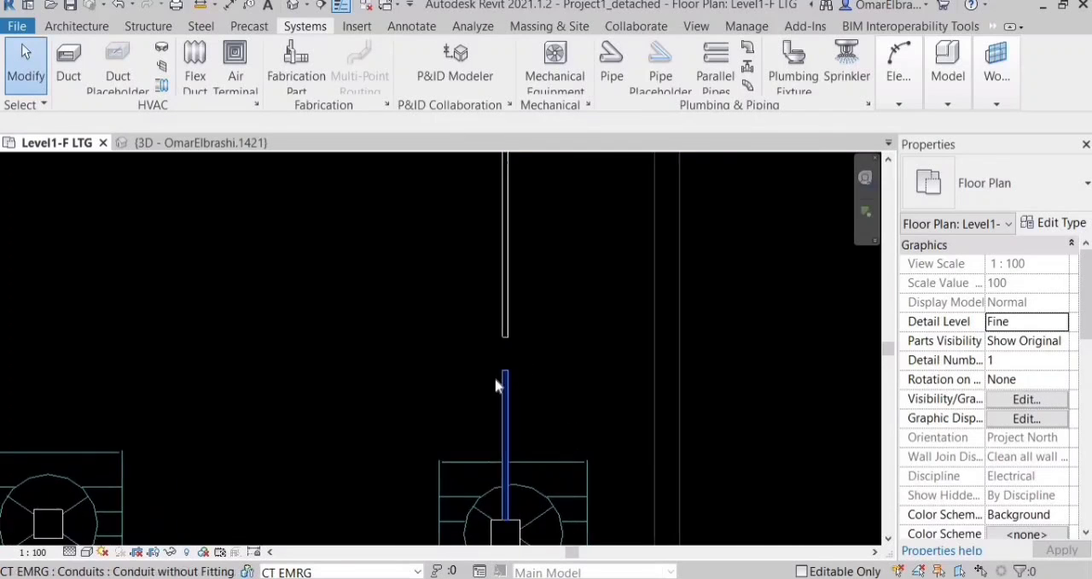
Try to join the two vertical conduits by stretching the lower one's free end to the upper one's end.
click(512, 369)
drag(497, 325, 494, 315)
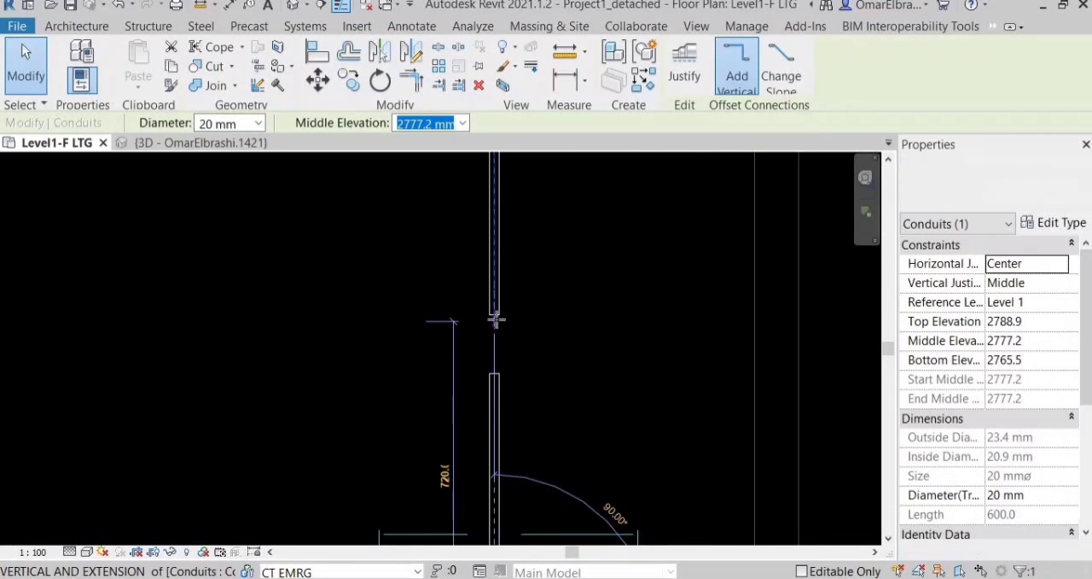
key(Escape)
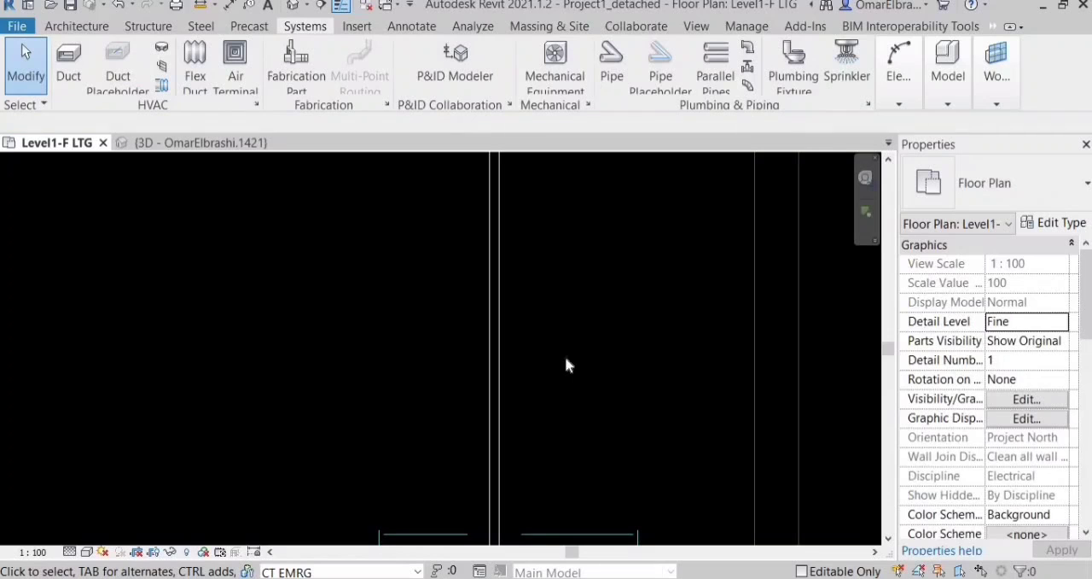
Join the two aligned vertical conduits across the gap with Trim/Extend to Corner.
key(t)
key(r)
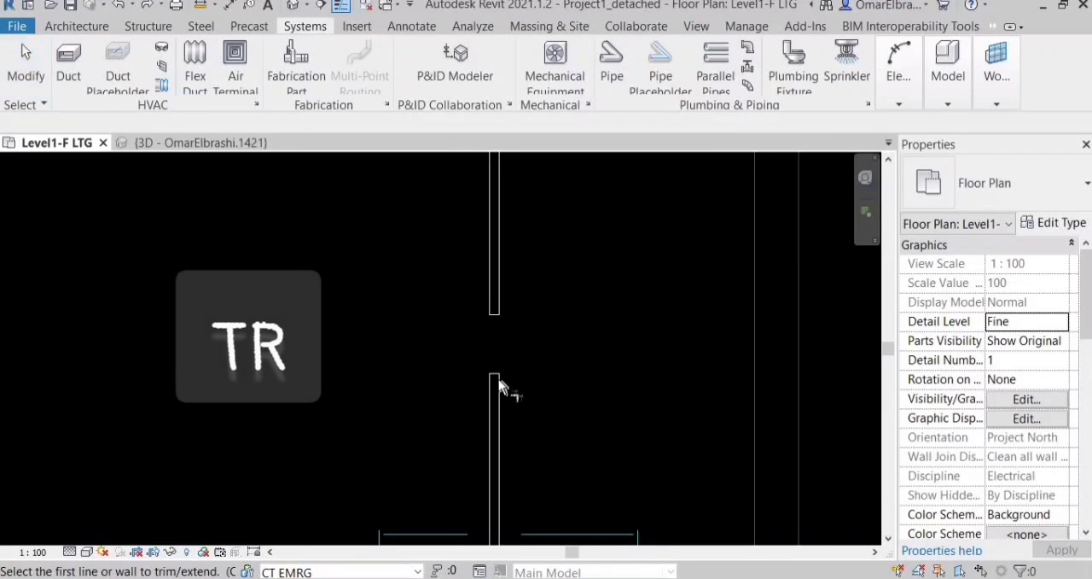
click(499, 379)
click(499, 312)
scroll(574, 404, down, 3)
scroll(570, 381, down, 1)
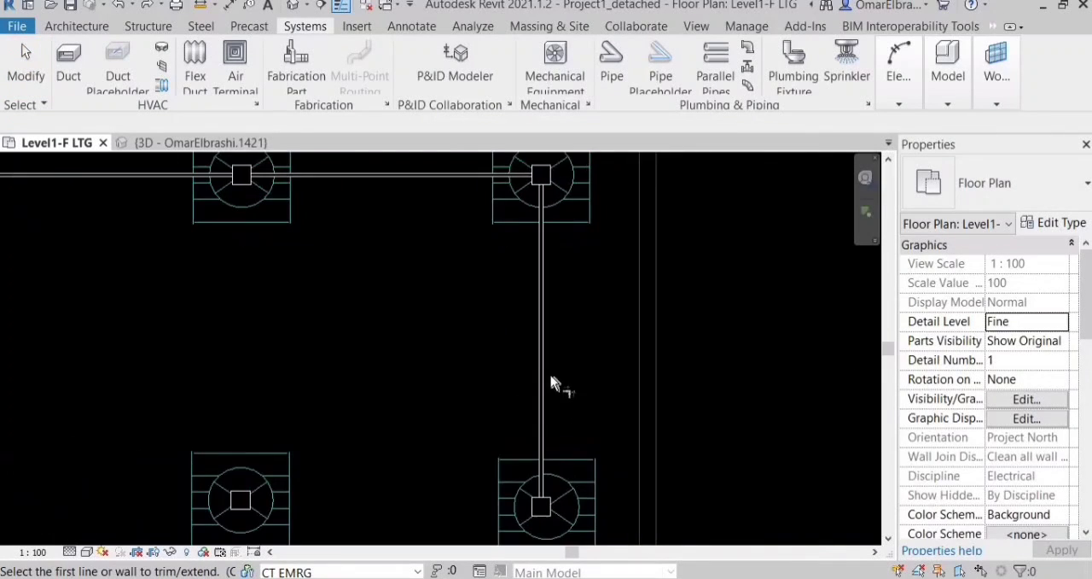
Align the side edge of the lower light fixture on the vertical conduit with the matching edge of the fixture above it.
key(a)
key(l)
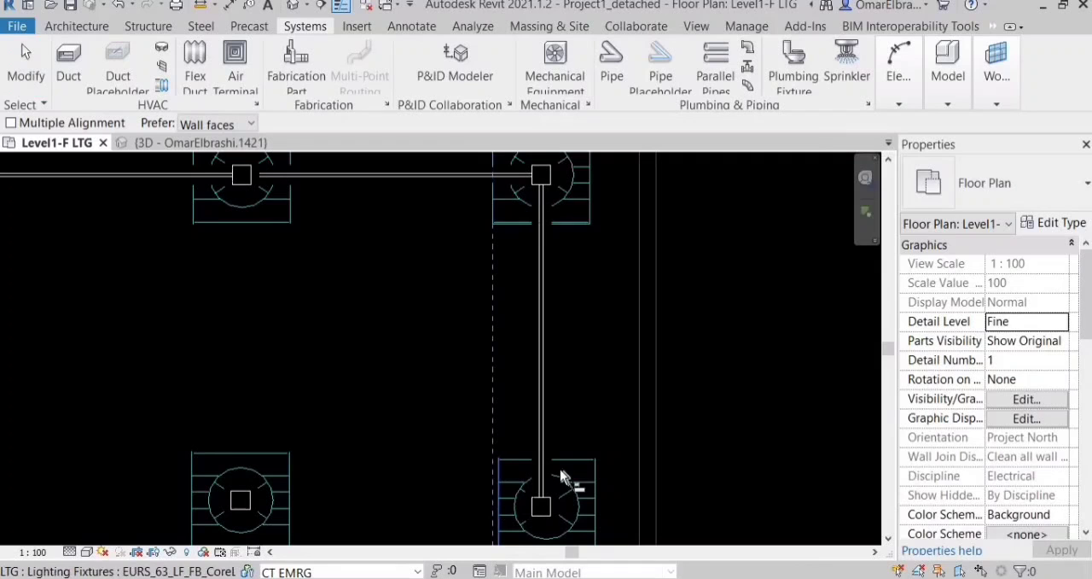
click(564, 478)
scroll(592, 407, down, 2)
scroll(570, 461, up, 2)
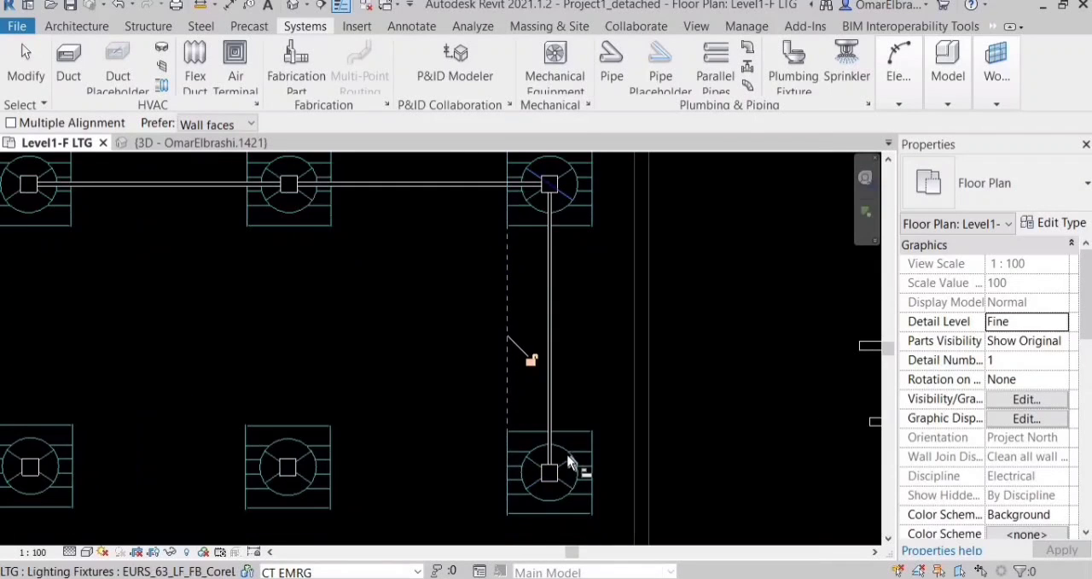
key(Escape)
key(Escape)
scroll(583, 386, up, 1)
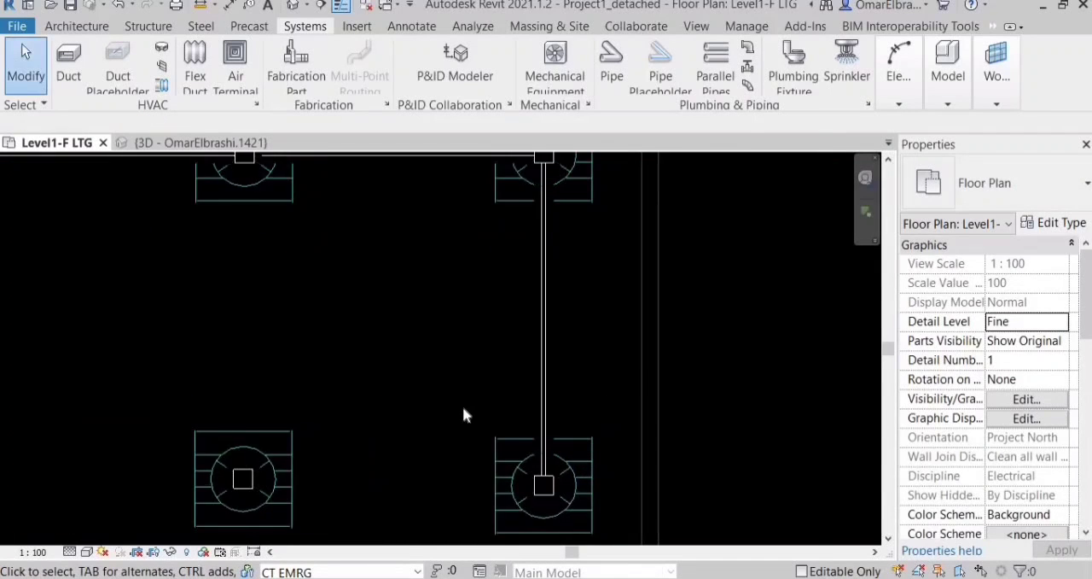
Draw a 20 mm PVC conduit from the right junction box of the middle fixture row to the row's centre junction box.
scroll(579, 384, down, 2)
scroll(575, 465, up, 4)
click(580, 461)
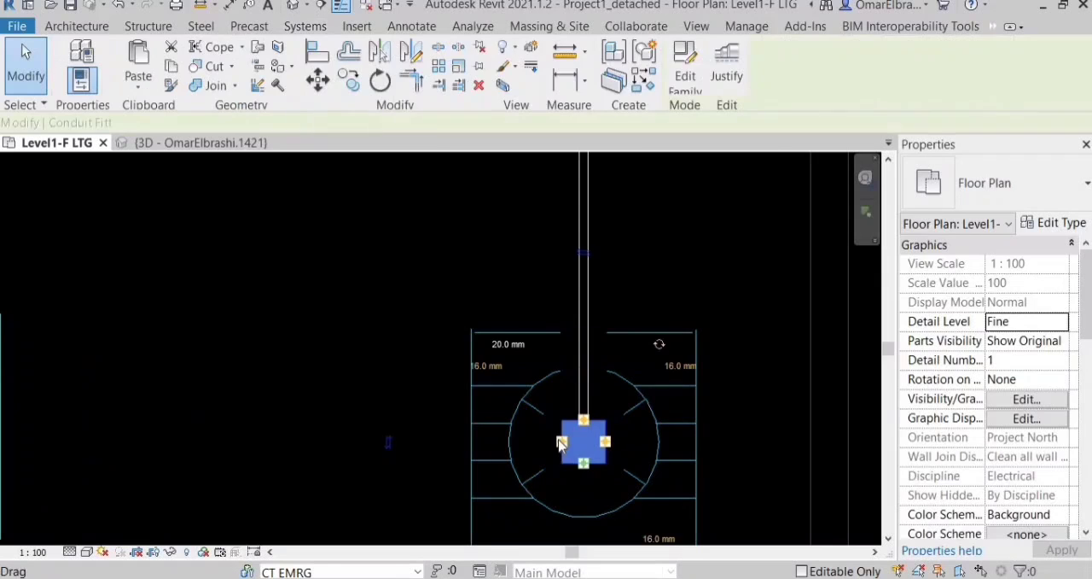
right_click(582, 456)
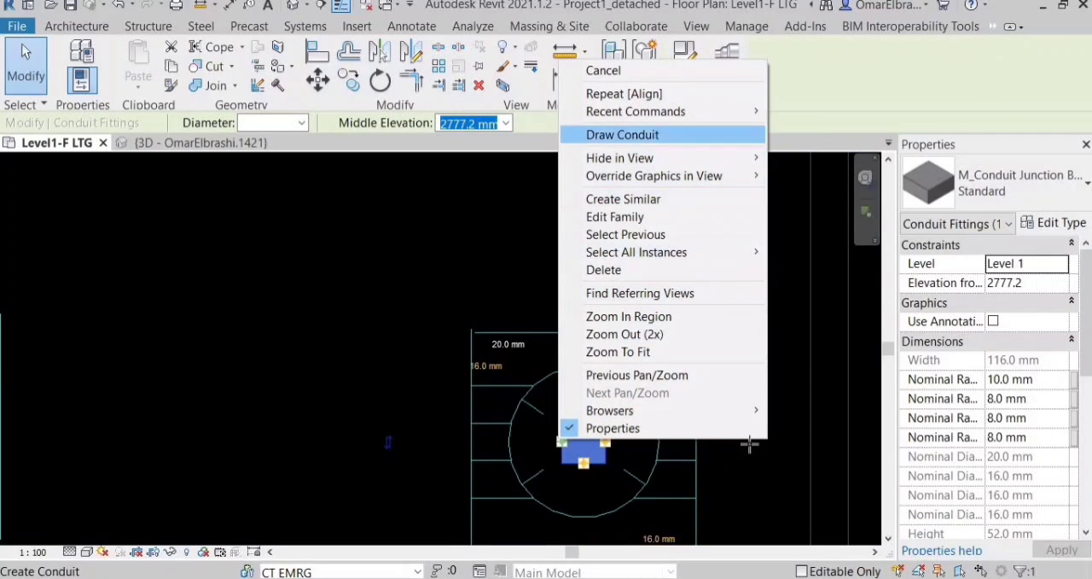
click(636, 69)
scroll(475, 482, up, 2)
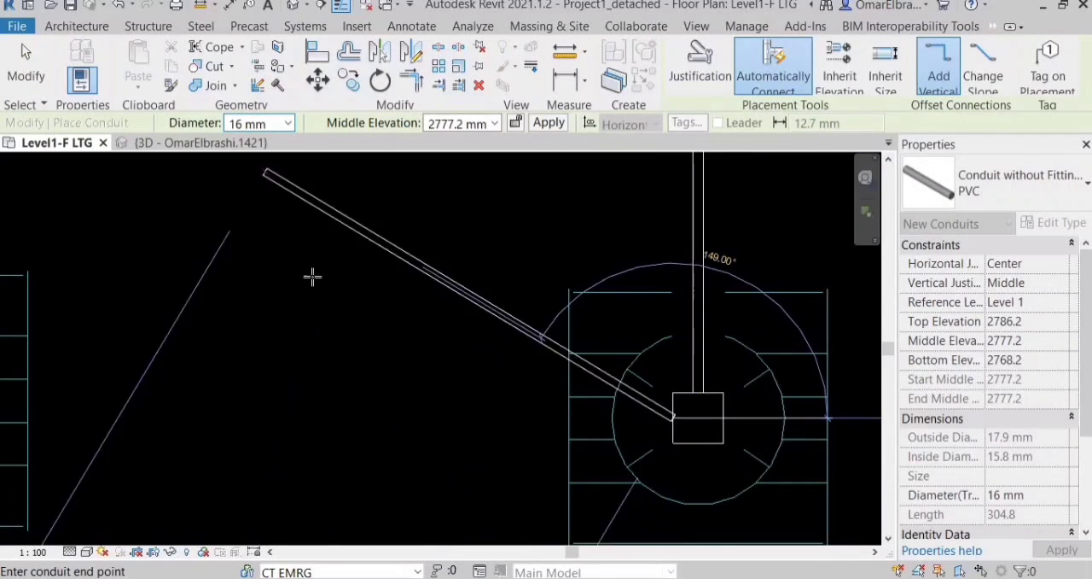
click(288, 123)
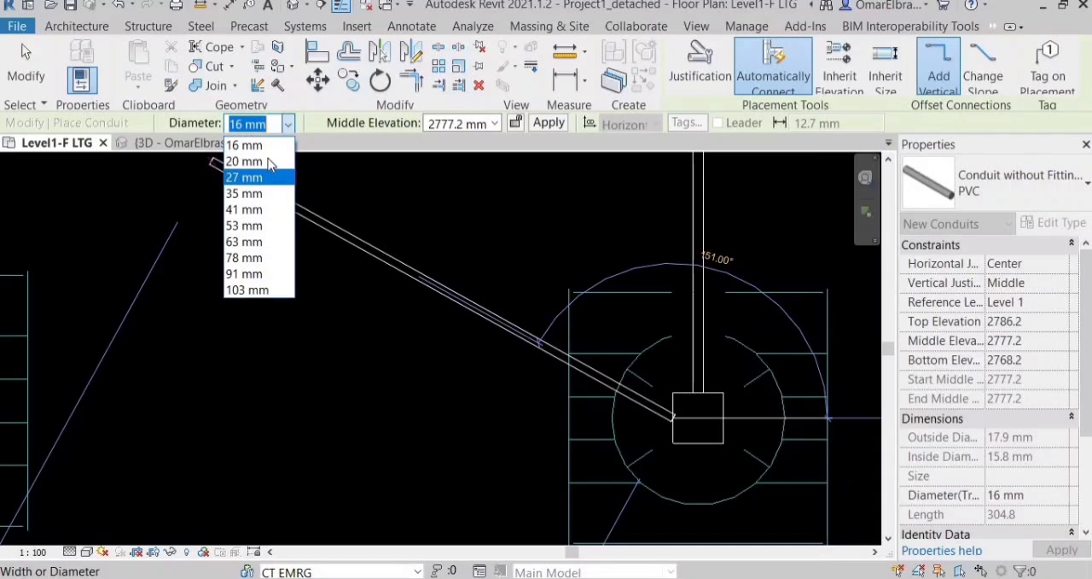
click(246, 161)
scroll(482, 329, down, 3)
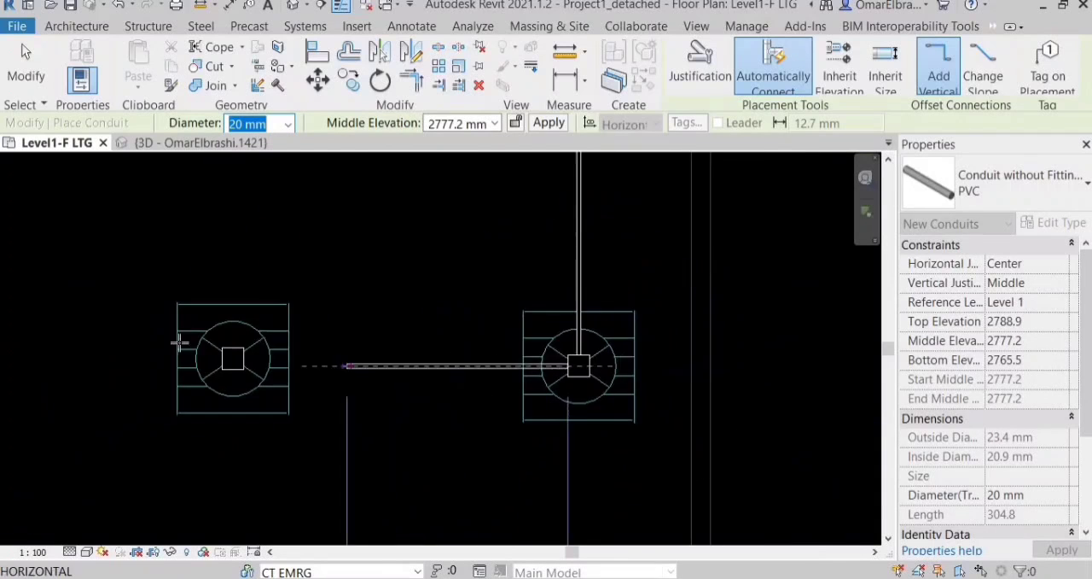
scroll(693, 378, down, 1)
scroll(475, 374, down, 2)
scroll(407, 369, up, 3)
scroll(453, 373, up, 3)
click(397, 365)
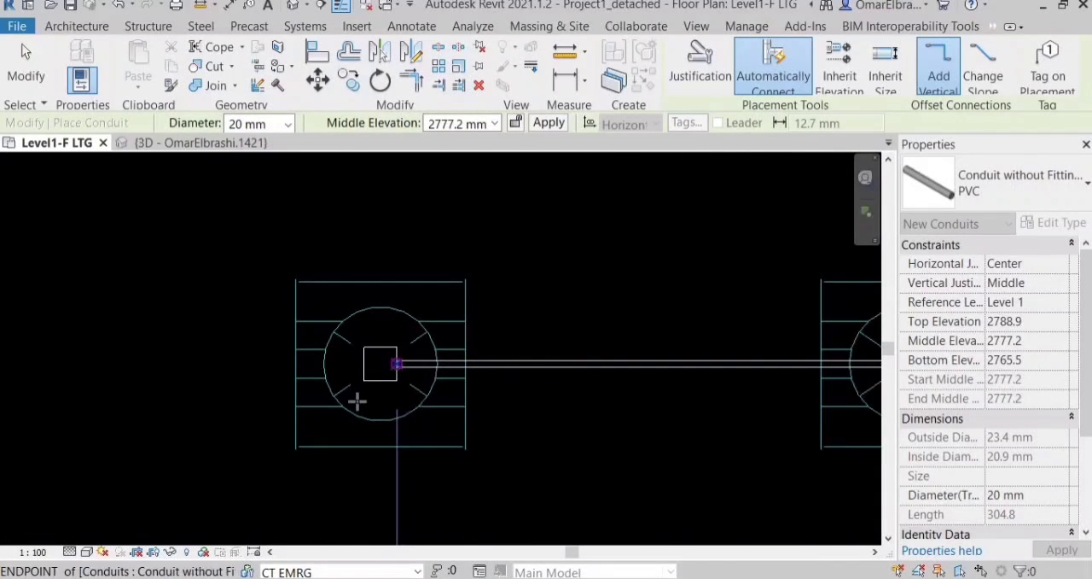
Draw a 20 mm conduit from the centre junction box of the middle row to the row's leftmost junction box.
scroll(529, 421, down, 3)
scroll(445, 393, up, 4)
click(498, 368)
scroll(618, 456, down, 4)
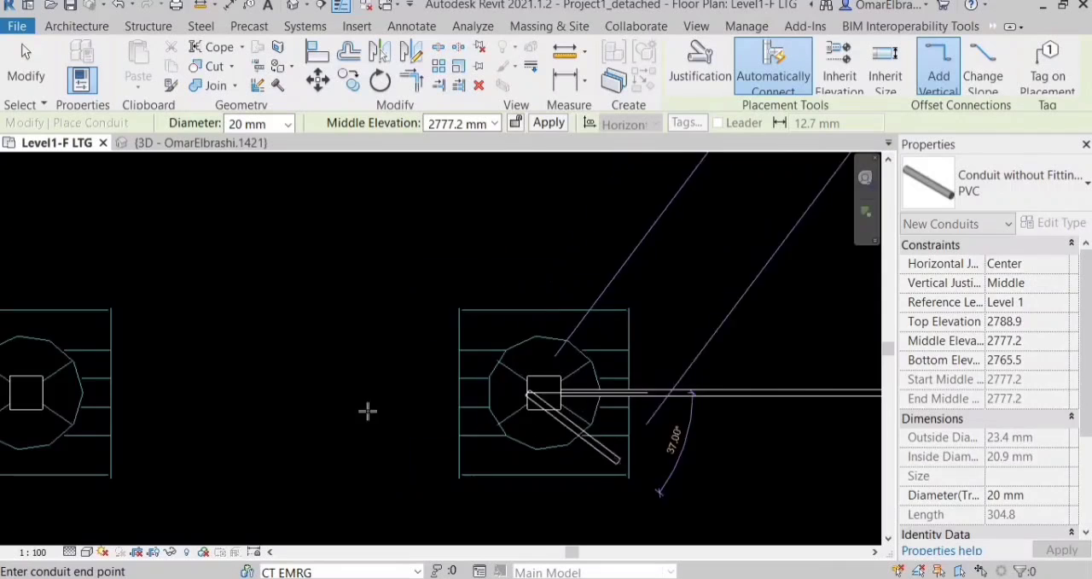
scroll(367, 410, up, 2)
middle_drag(367, 410, 562, 394)
scroll(656, 400, down, 1)
middle_drag(655, 400, 603, 402)
click(303, 400)
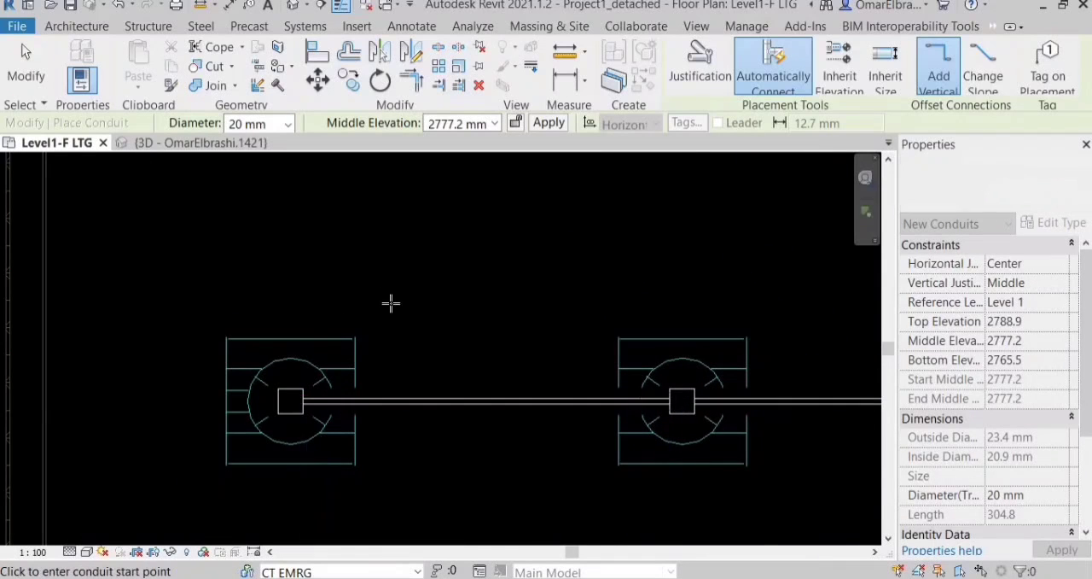
Run a 20 mm conduit vertically from the middle row's leftmost junction box to the left junction box of the row below.
scroll(390, 300, down, 6)
scroll(360, 385, up, 4)
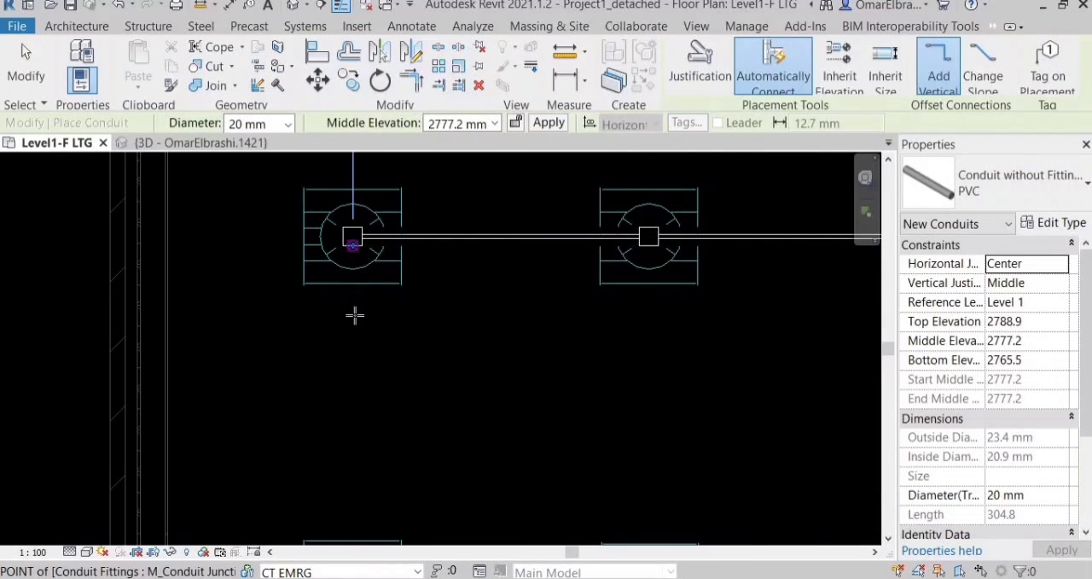
click(354, 247)
scroll(355, 307, down, 3)
scroll(369, 447, up, 4)
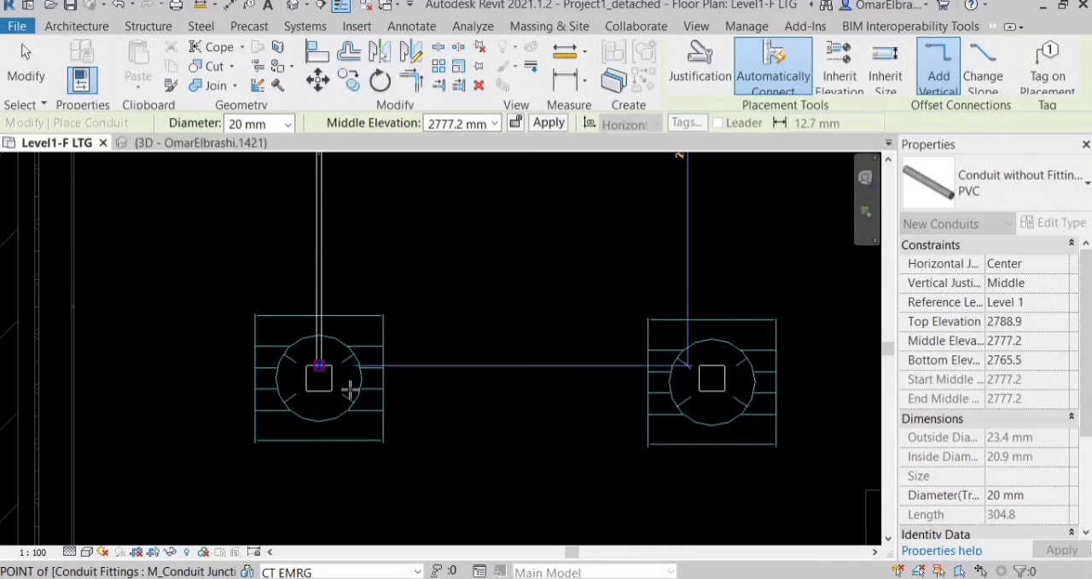
click(319, 365)
Connect the two junction boxes of the lowest fixture row with a horizontal 20 mm conduit and end the conduit command.
click(332, 377)
click(699, 378)
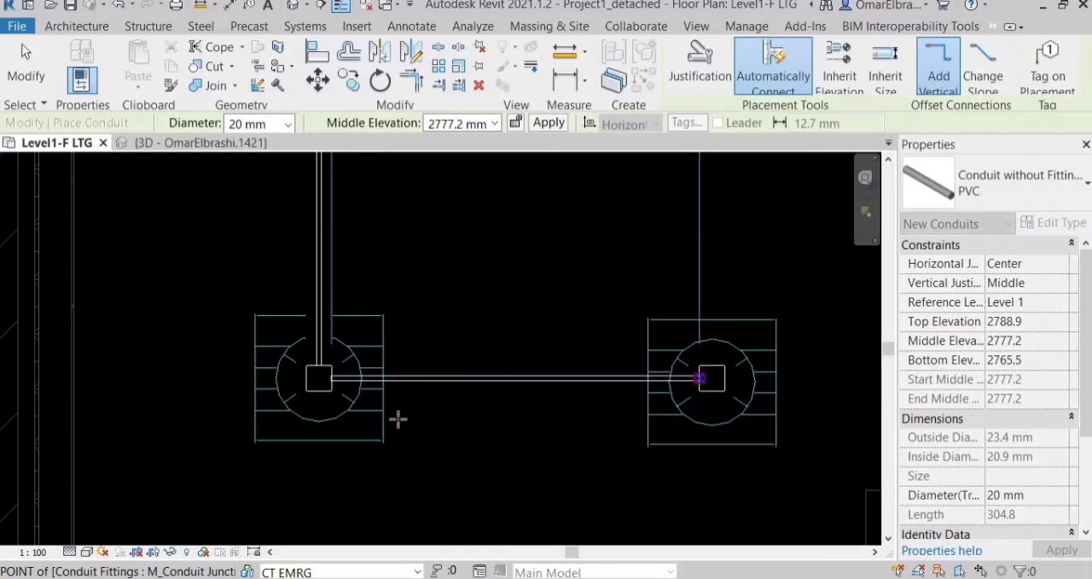
key(Escape)
scroll(385, 442, down, 3)
key(Escape)
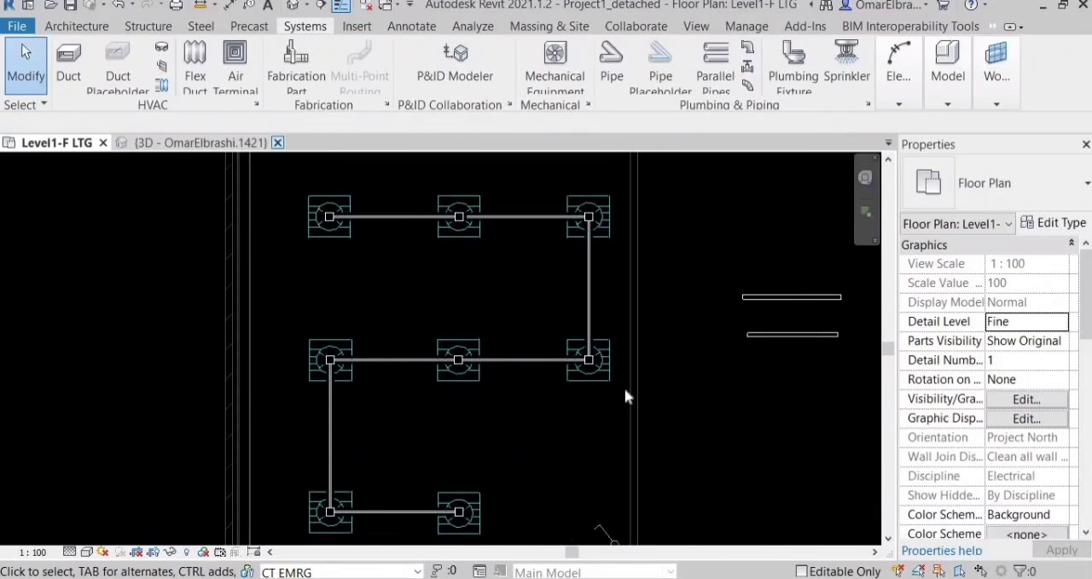
Examine the connected conduit run in the 3D view, checking the conduit between the middle row's left and centre boxes.
scroll(301, 408, down, 1)
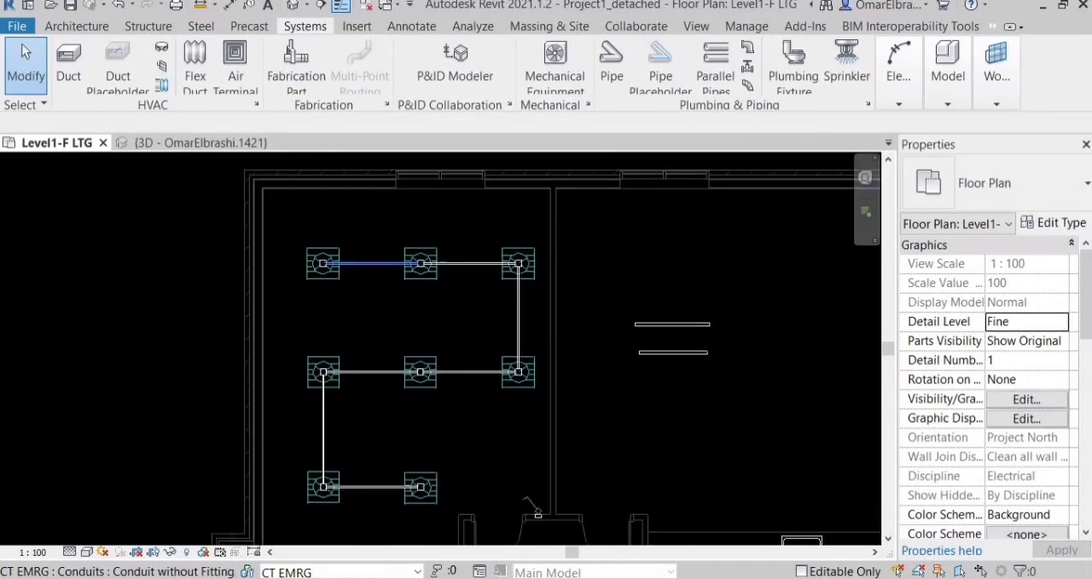
click(223, 145)
mouse_move(472, 310)
shift+middle_down()
mouse_move(634, 231)
mouse_move(509, 283)
mouse_move(497, 319)
mouse_move(478, 317)
shift+middle_up()
scroll(510, 293, up, 3)
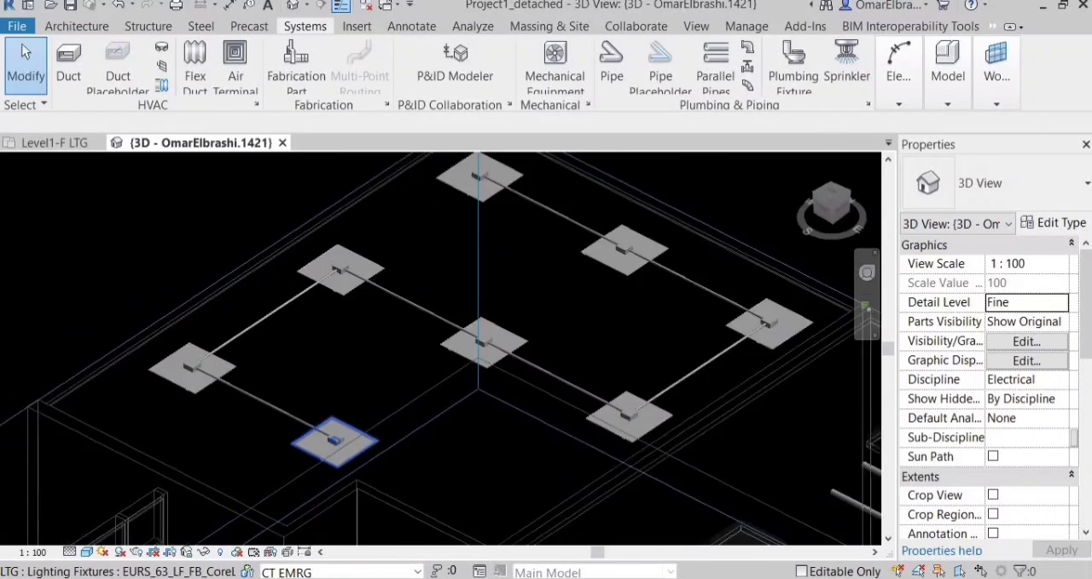
click(412, 355)
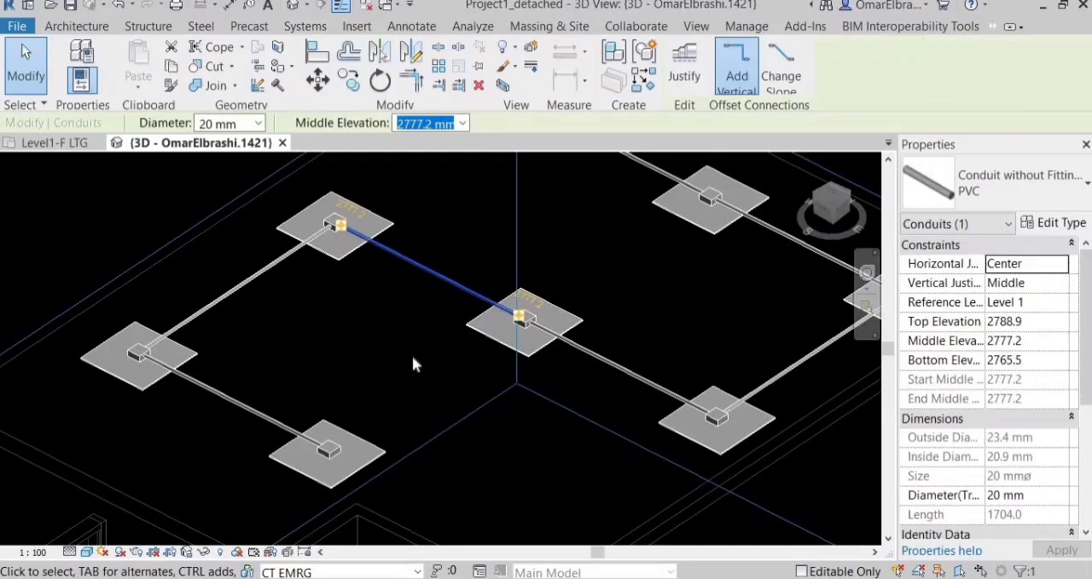
click(424, 320)
scroll(423, 320, down, 3)
Return to the Level1-F LTG plan and examine the connectors of the middle row's right junction box.
click(55, 143)
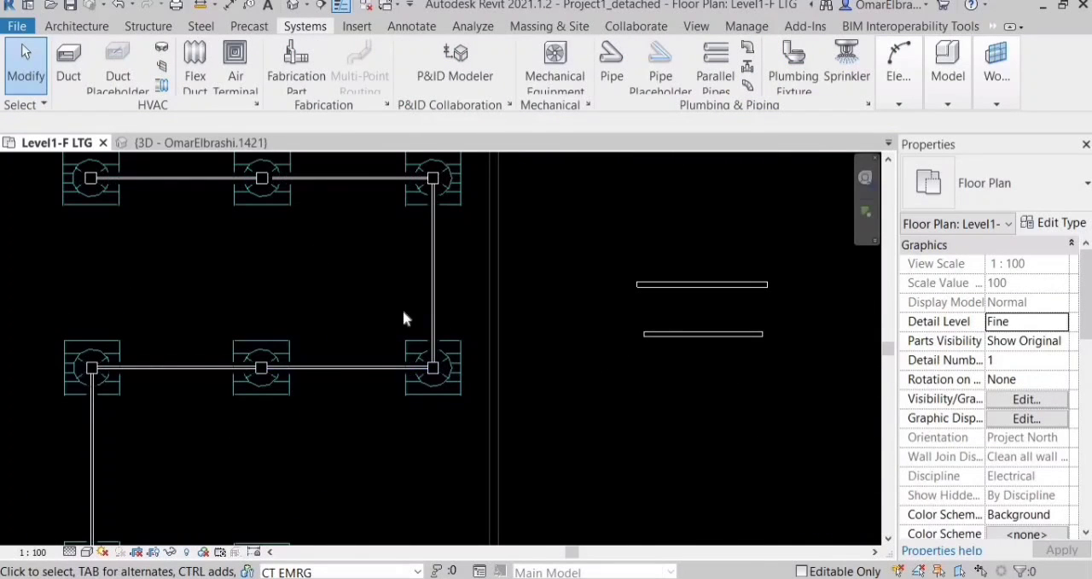
scroll(414, 346, up, 4)
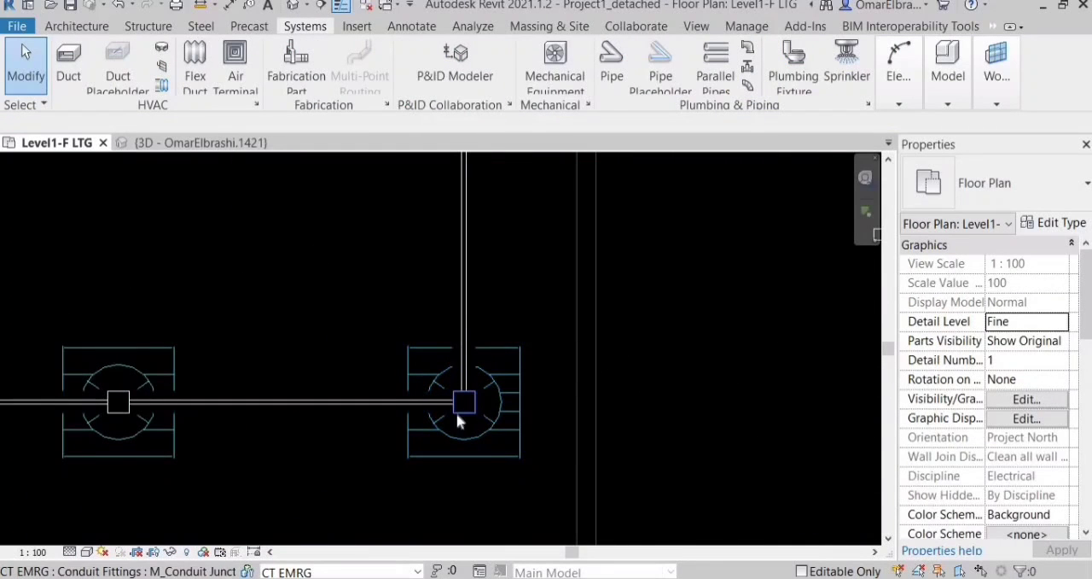
click(461, 415)
scroll(415, 401, up, 5)
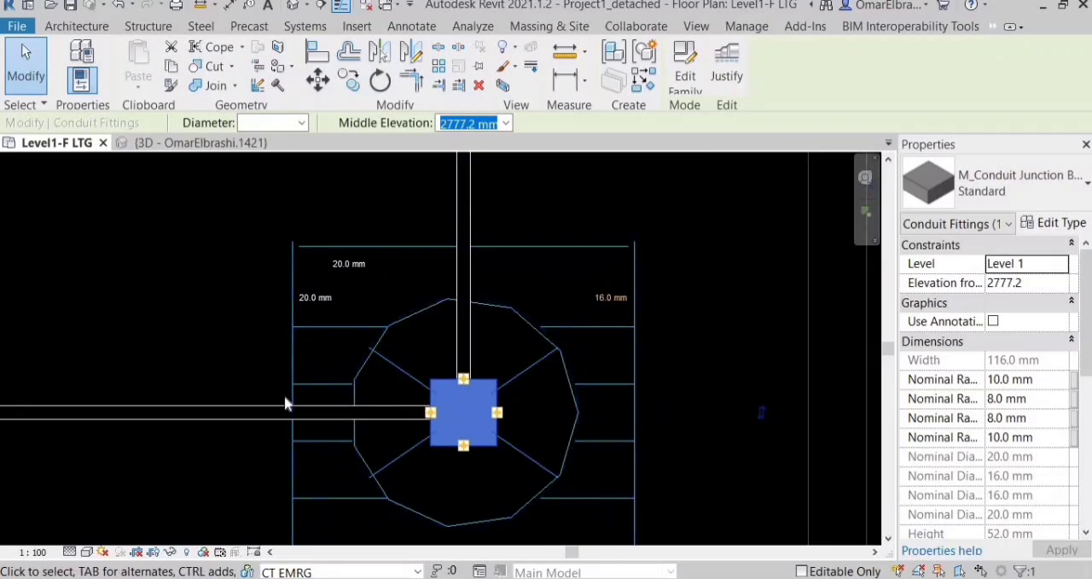
key(Escape)
scroll(295, 395, down, 2)
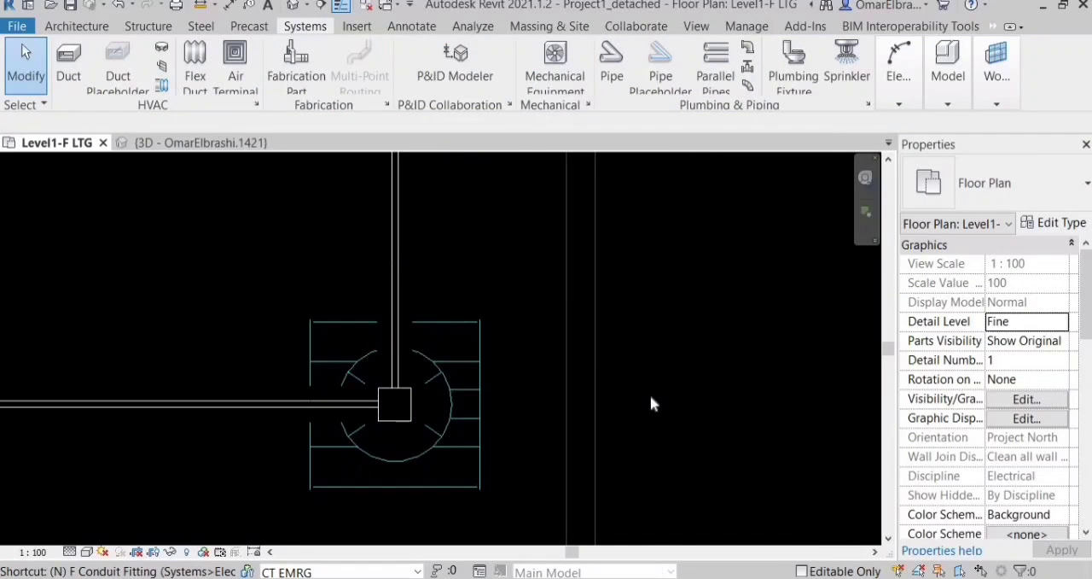
Place a standard M_Conduit Junction Box - Tee - PVC in the empty area of the room right of the corner room.
key(f)
click(994, 182)
scroll(930, 409, down, 4)
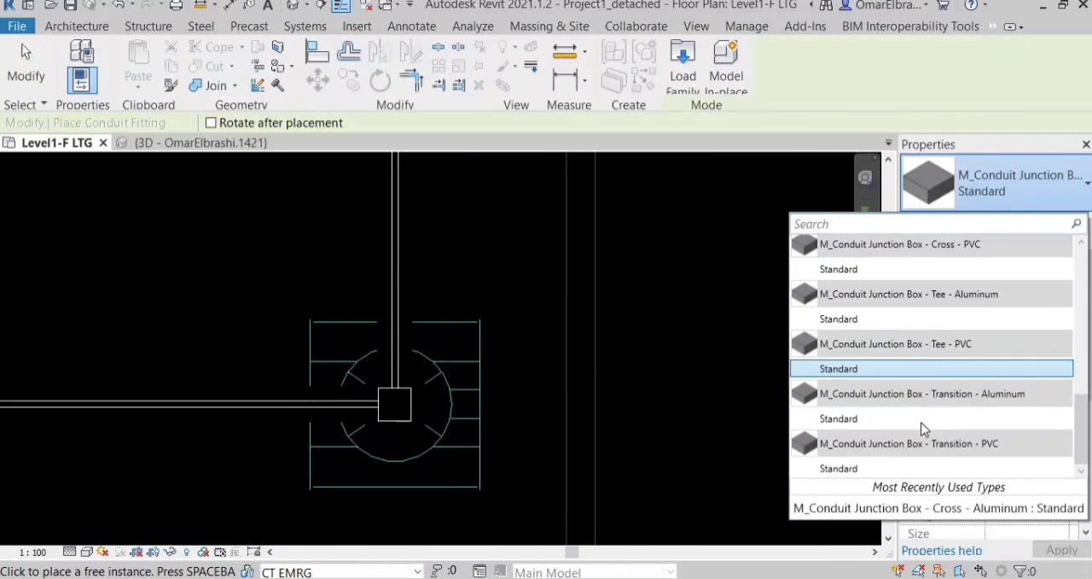
click(899, 370)
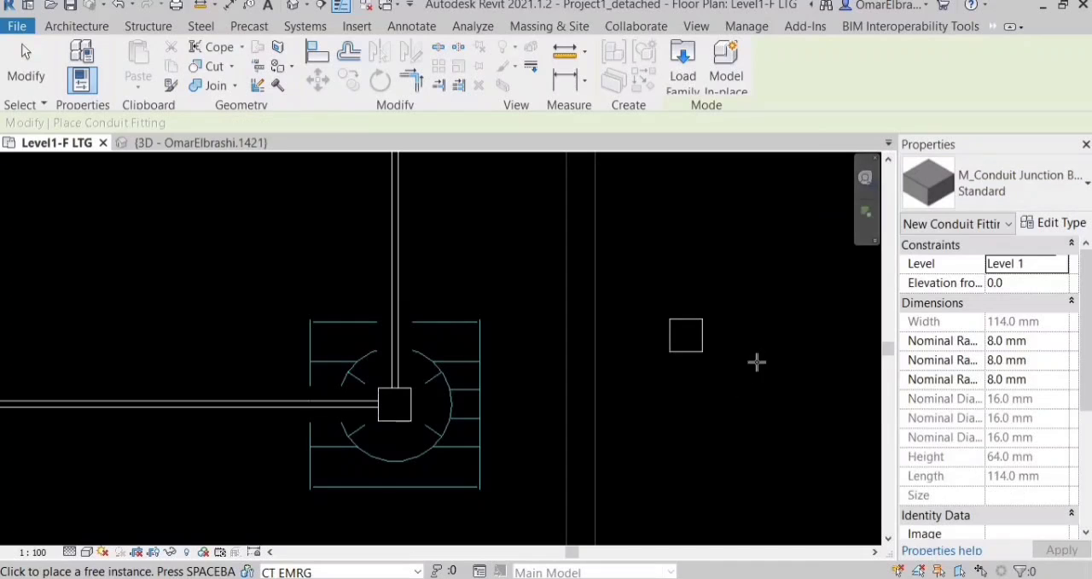
scroll(712, 353, up, 5)
key(Escape)
Examine the connector positions on the newly placed tee junction box.
click(647, 305)
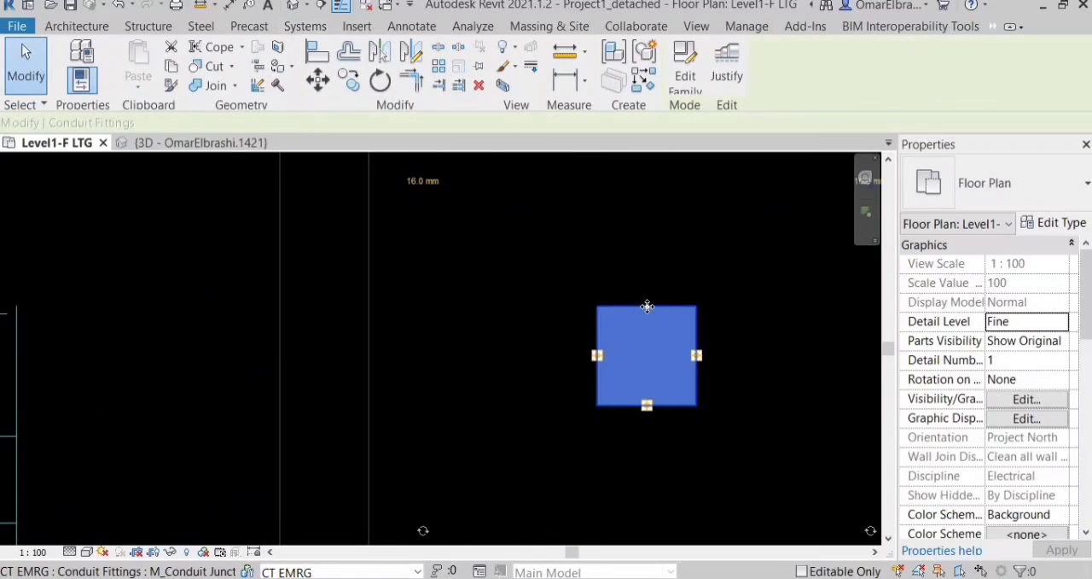
scroll(649, 307, up, 1)
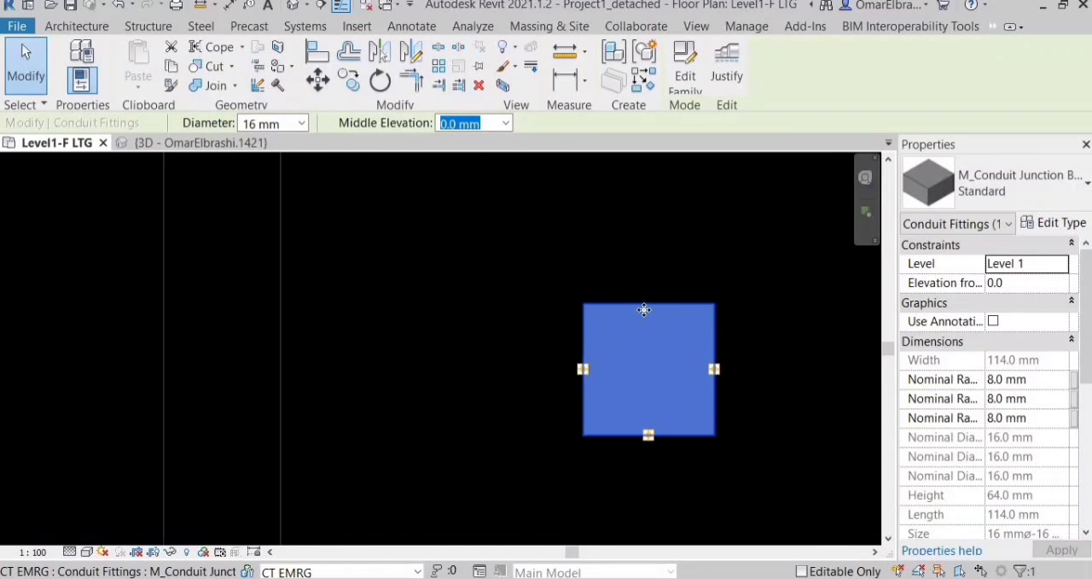
scroll(565, 361, down, 3)
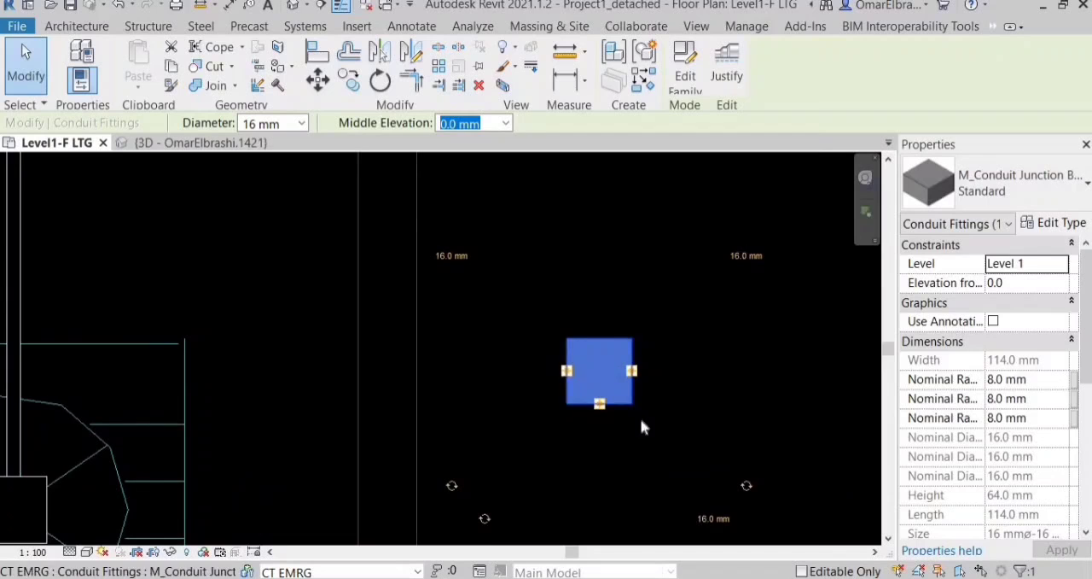
scroll(645, 369, up, 1)
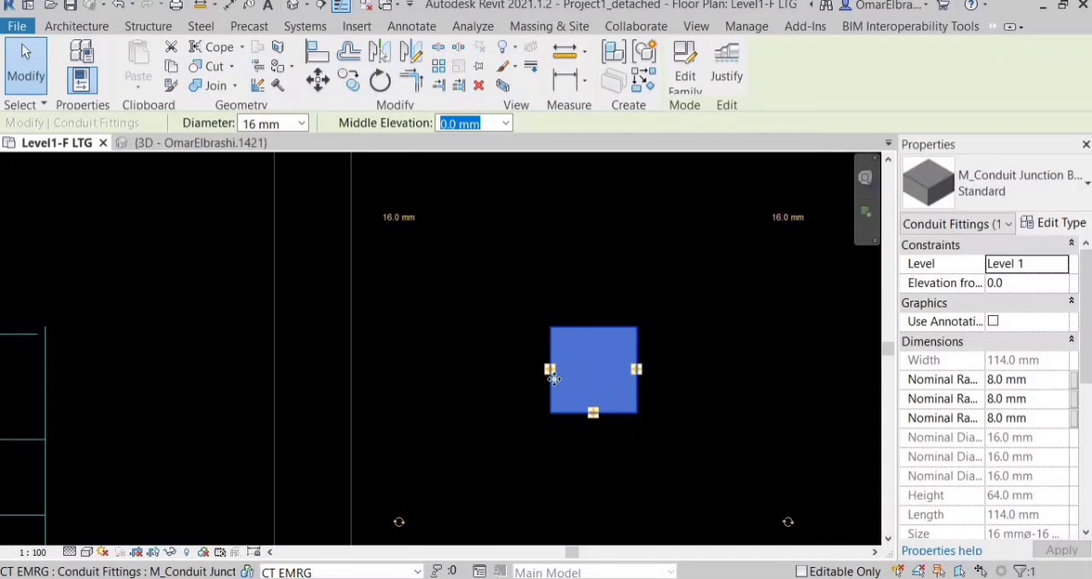
scroll(511, 380, down, 10)
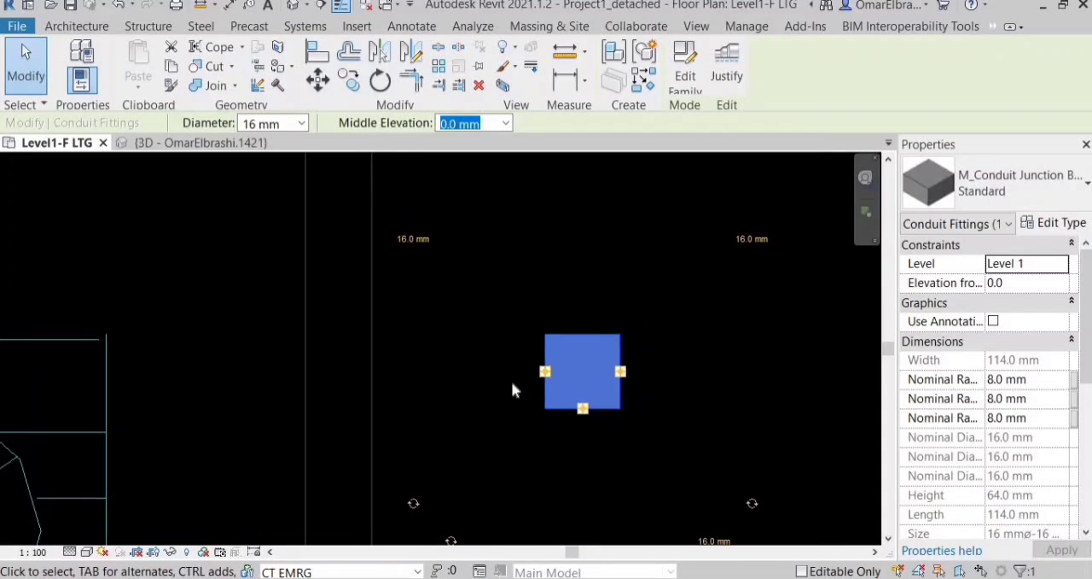
key(Escape)
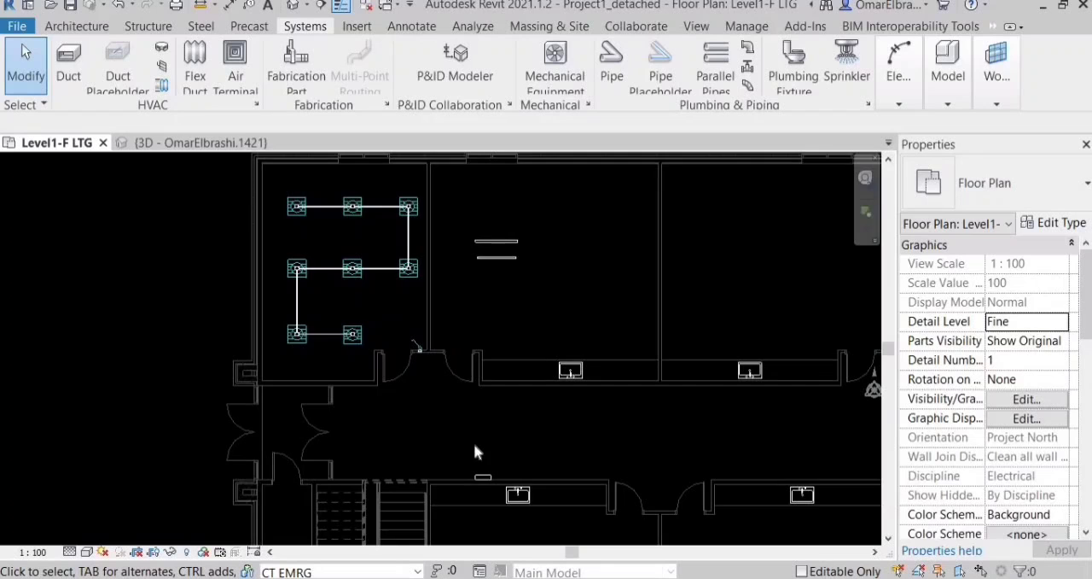
Start a 20 mm PVC conduit at the corridor's lighting panelboard, keeping the surface connector at the centre of its top face.
scroll(475, 452, up, 8)
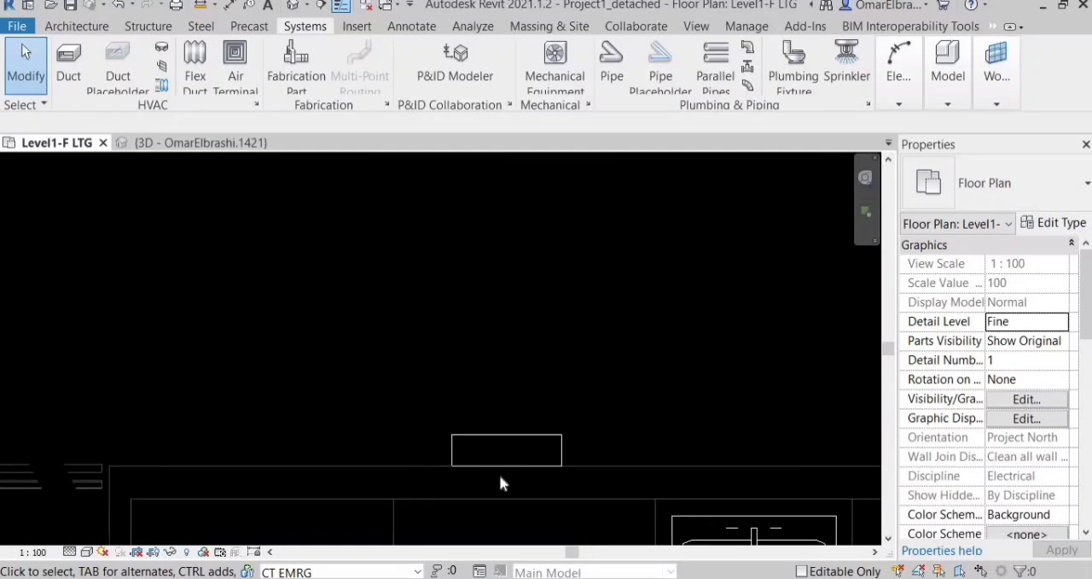
scroll(420, 385, down, 2)
key(n)
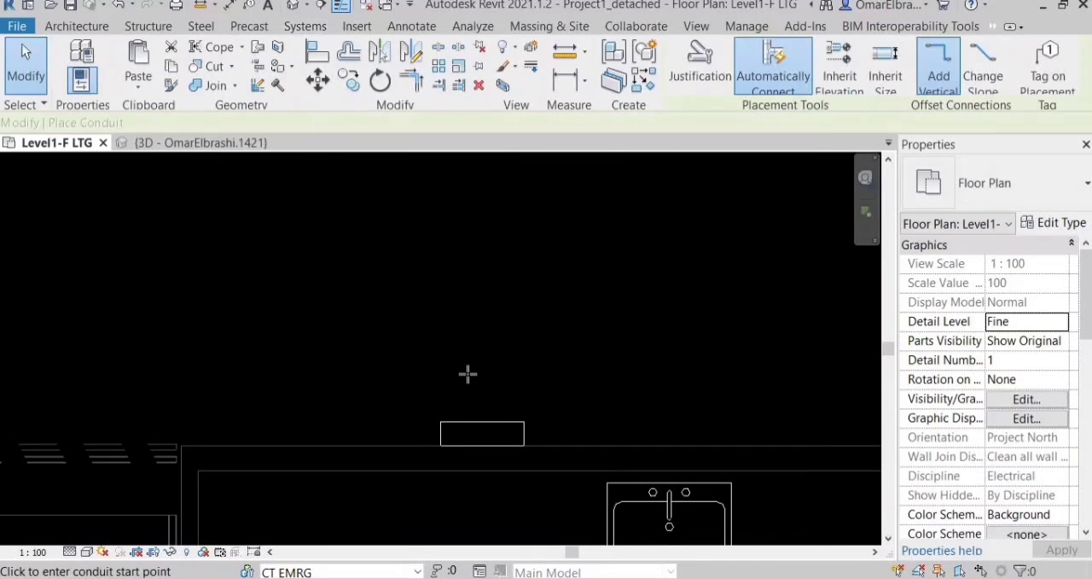
scroll(468, 373, up, 1)
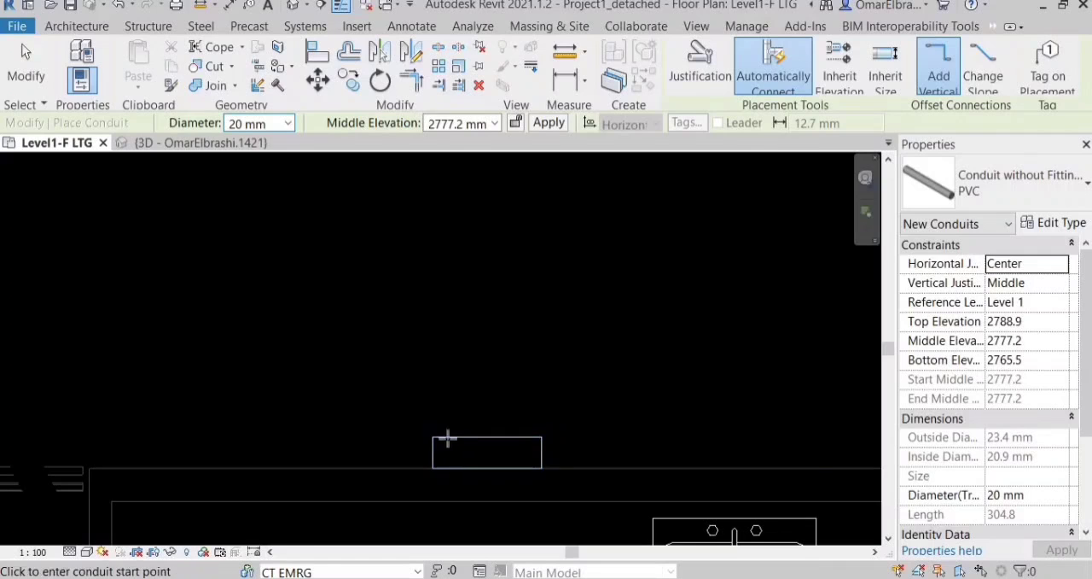
scroll(498, 469, up, 2)
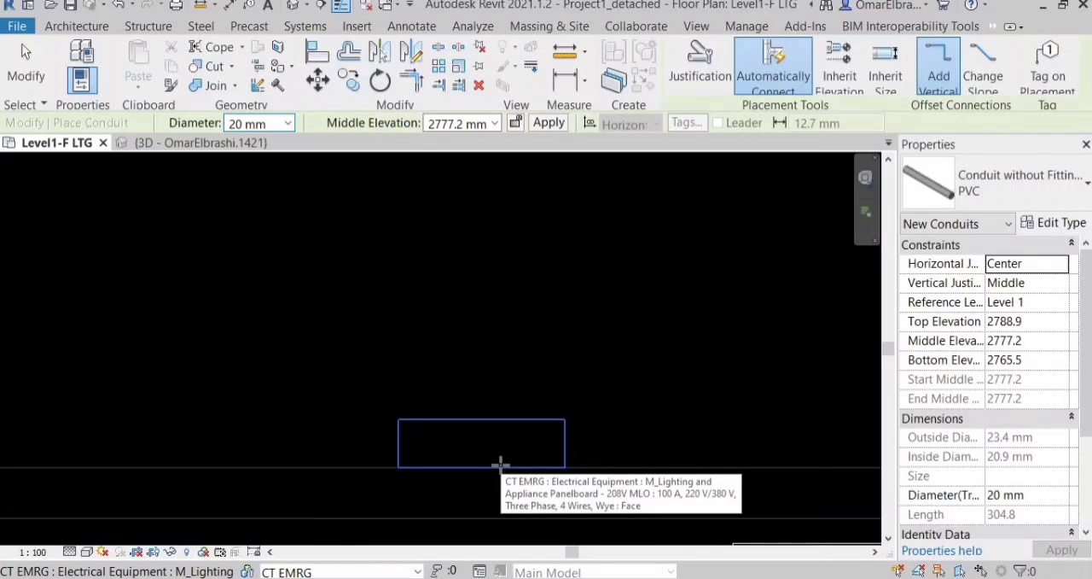
scroll(432, 322, up, 3)
click(431, 324)
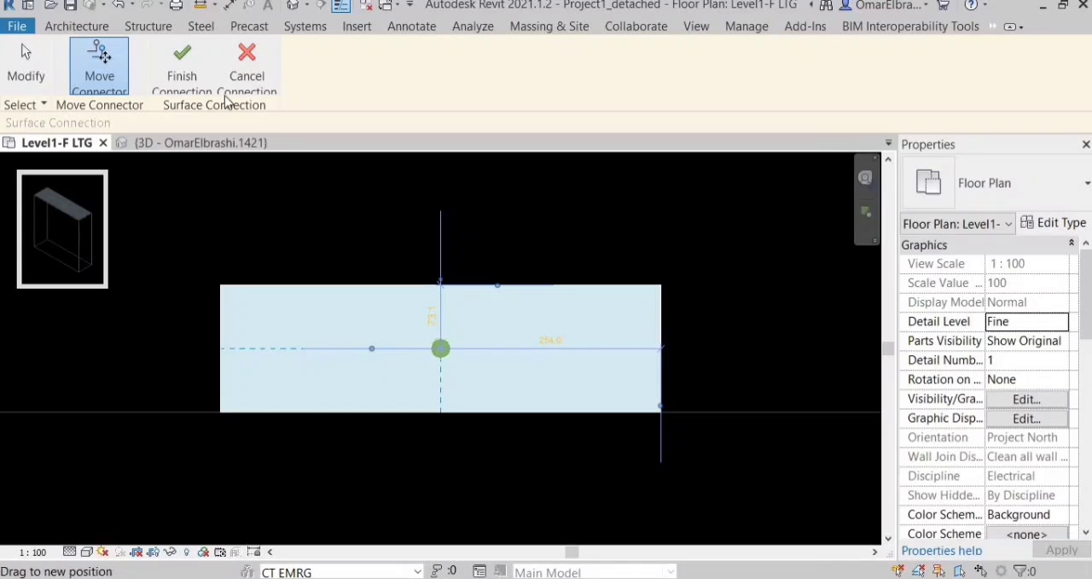
click(184, 68)
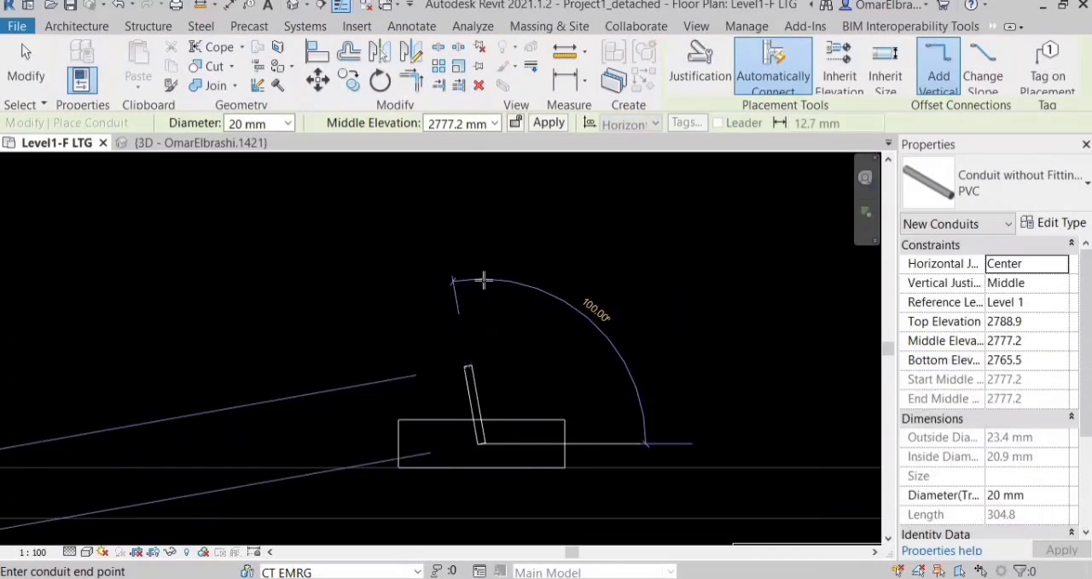
Apply the 2777.2 mm middle elevation to the conduit rising from the panelboard and end the run.
scroll(484, 280, up, 1)
click(485, 125)
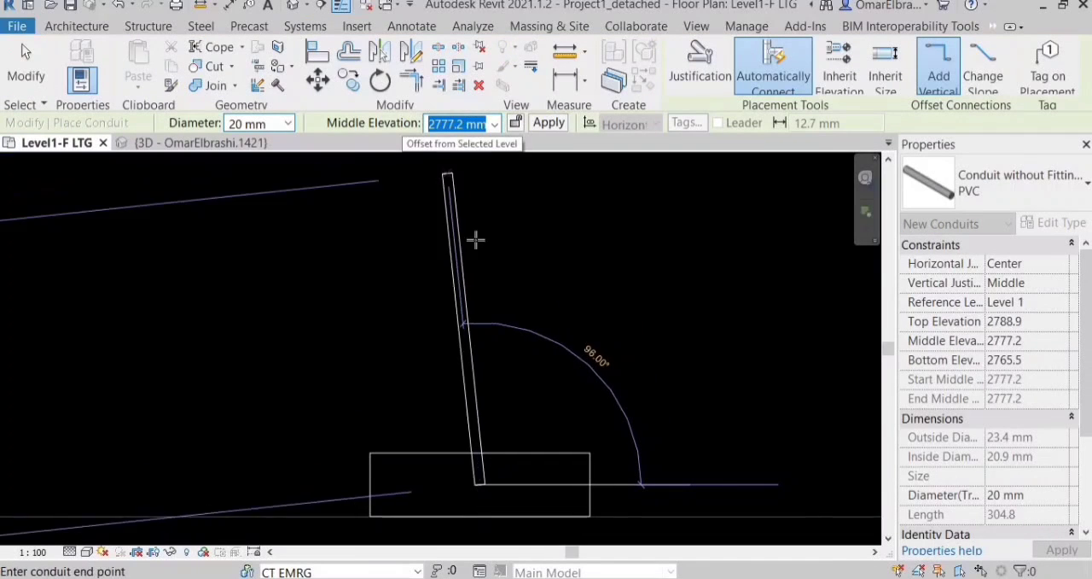
click(550, 125)
key(Escape)
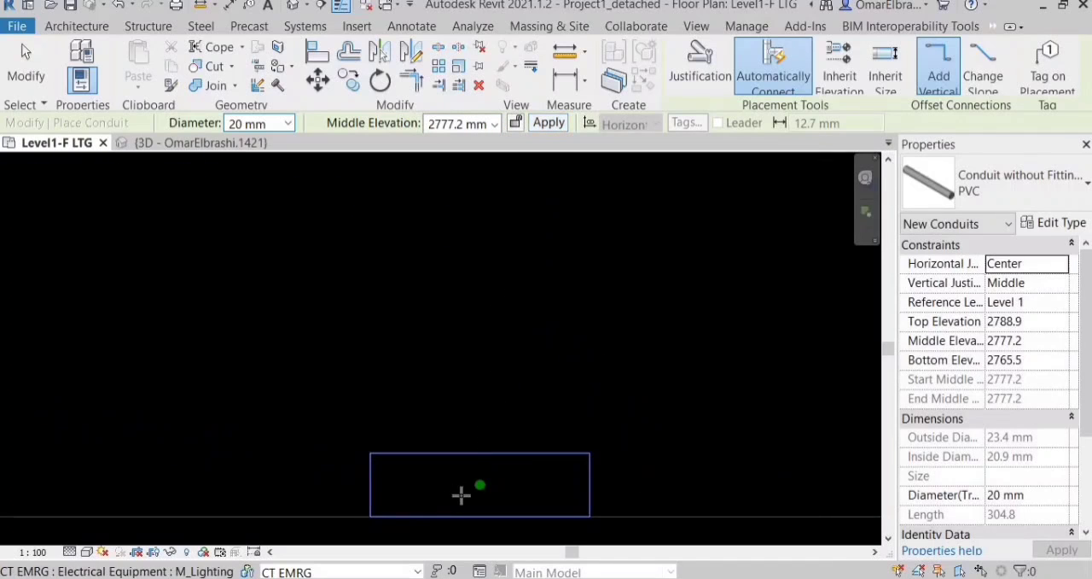
Isolate the panelboard and its rising conduit in a 3D selection box, examine their connection, and return to the floor plan.
key(Escape)
scroll(447, 382, down, 3)
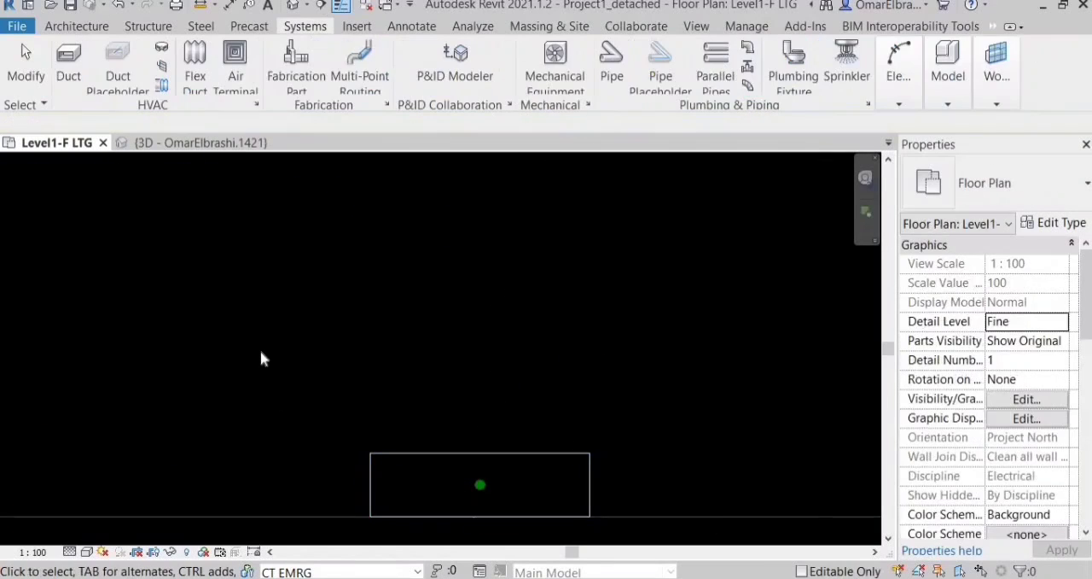
drag(260, 352, 589, 488)
click(506, 86)
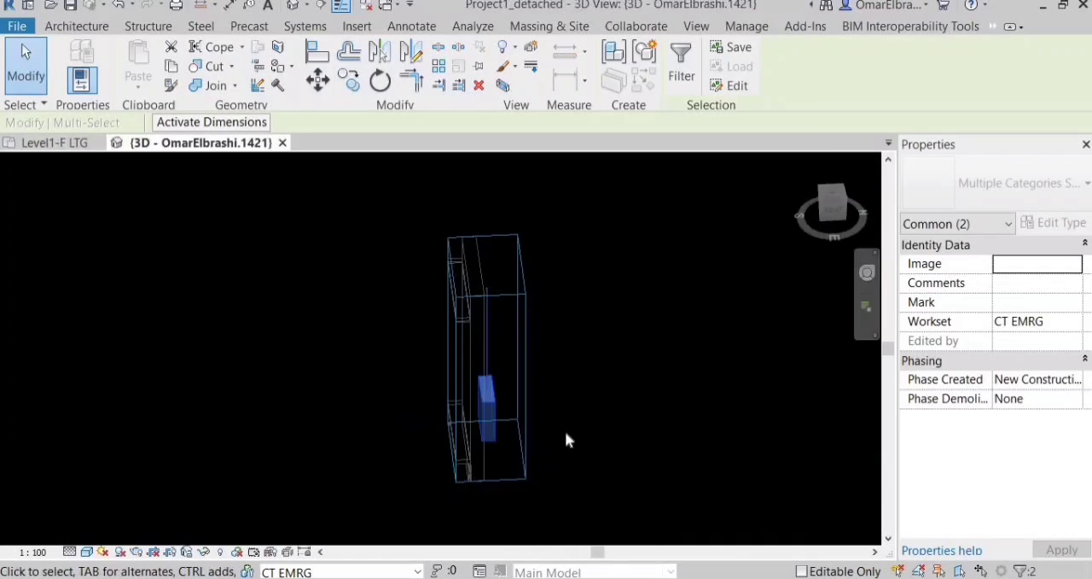
click(565, 430)
scroll(574, 441, up, 1)
shift+middle_drag(547, 459, 455, 378)
scroll(475, 395, up, 2)
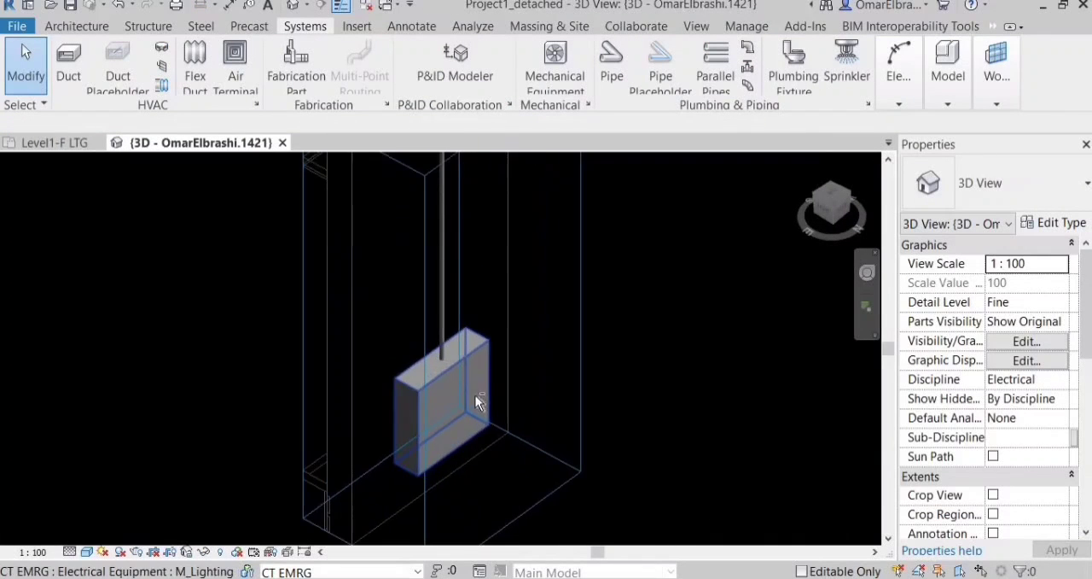
scroll(486, 412, down, 3)
scroll(486, 423, up, 2)
scroll(487, 424, up, 3)
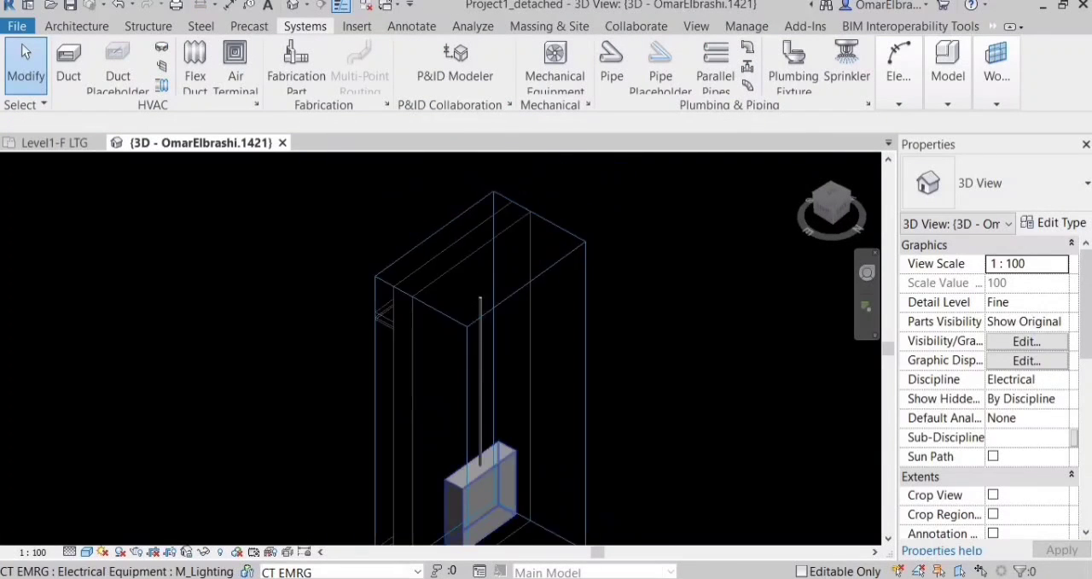
scroll(460, 400, down, 3)
key(ctrl+Tab)
scroll(433, 431, up, 2)
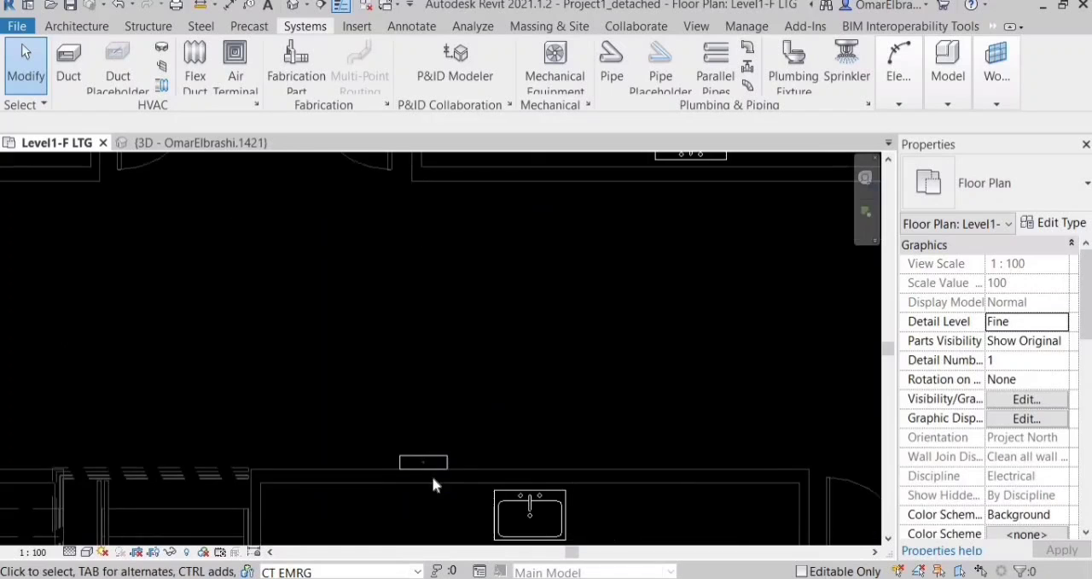
Isolate the corner room's fixtures and conduits together with the corridor panelboard in a 3D selection box and inspect the riser.
scroll(433, 449, down, 4)
middle_drag(281, 260, 303, 299)
scroll(303, 299, up, 1)
scroll(304, 306, down, 3)
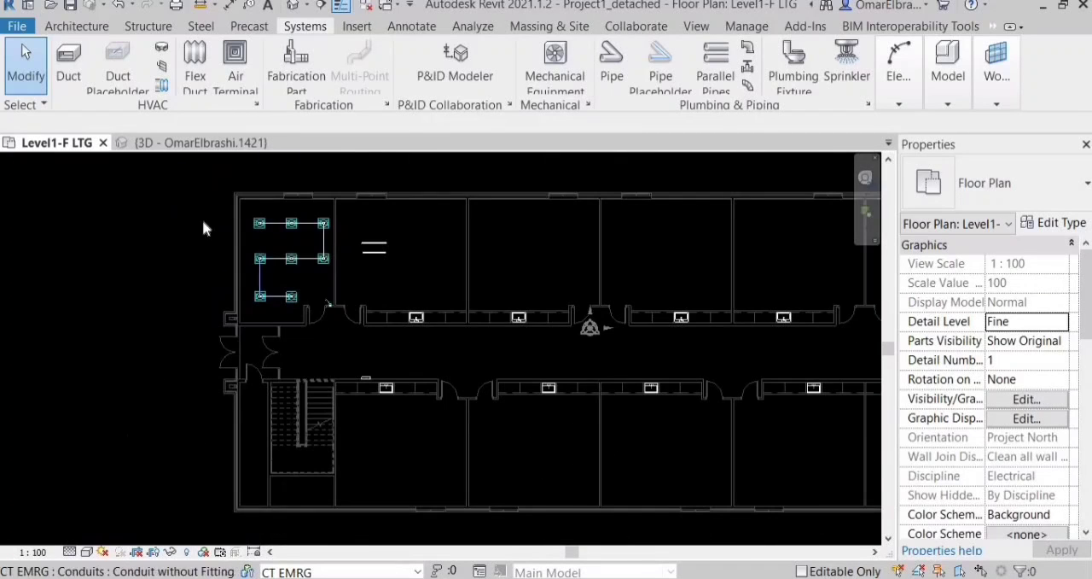
drag(437, 395, 204, 173)
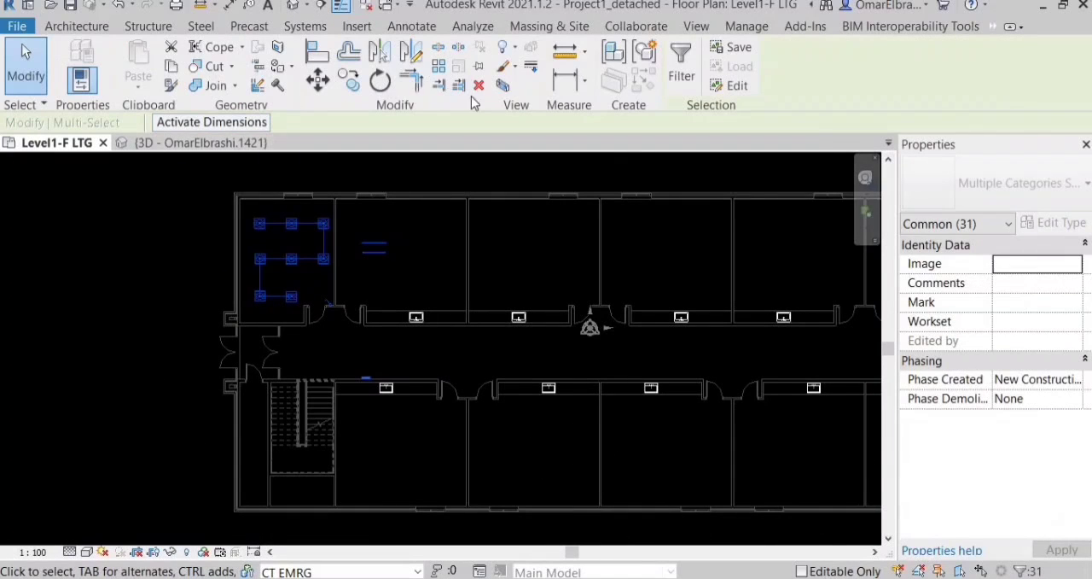
click(502, 85)
scroll(288, 383, up, 5)
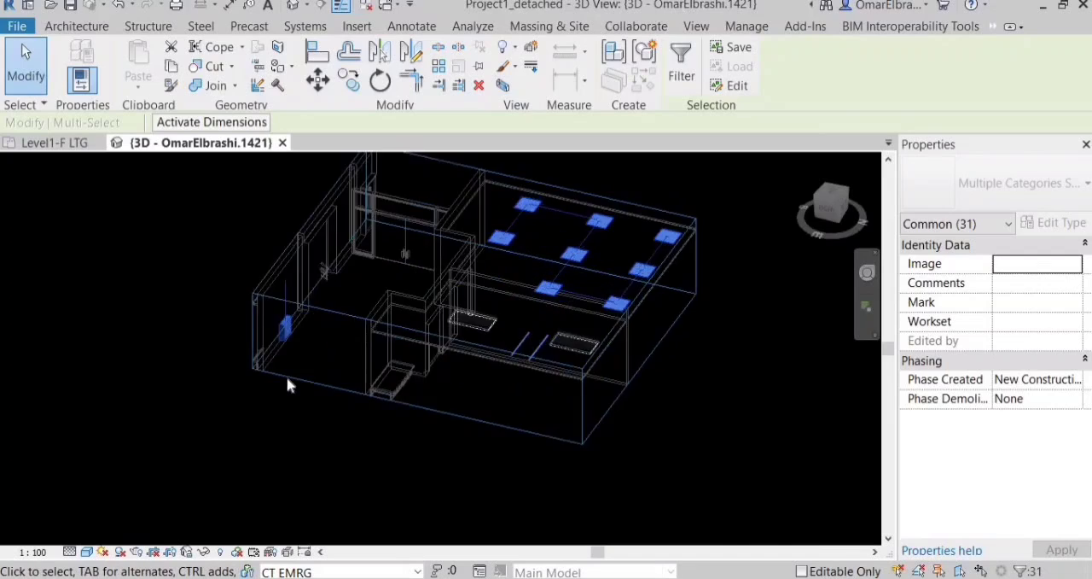
key(Escape)
scroll(275, 265, up, 3)
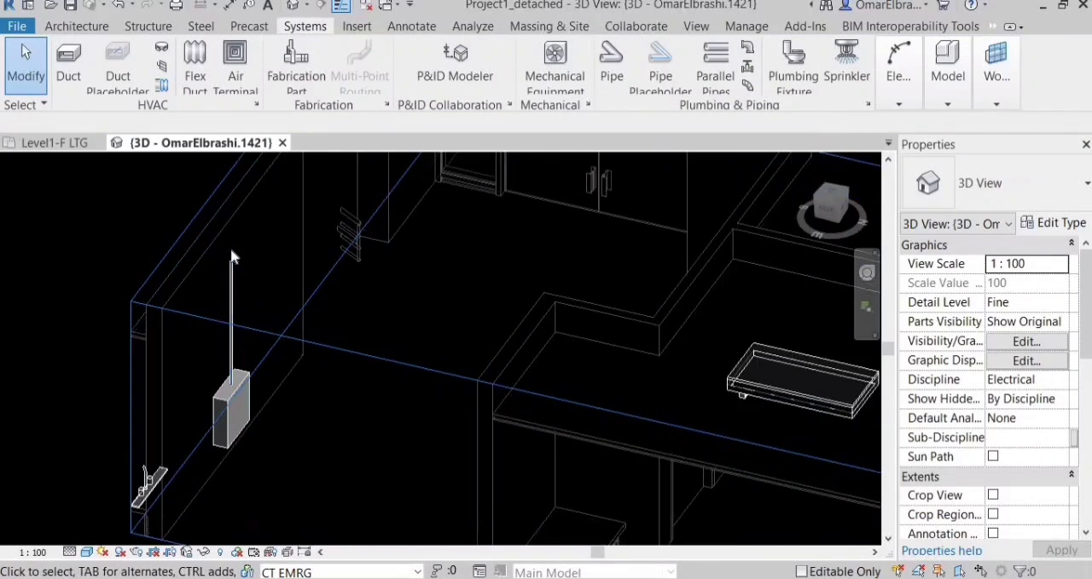
scroll(223, 271, down, 6)
scroll(504, 202, up, 3)
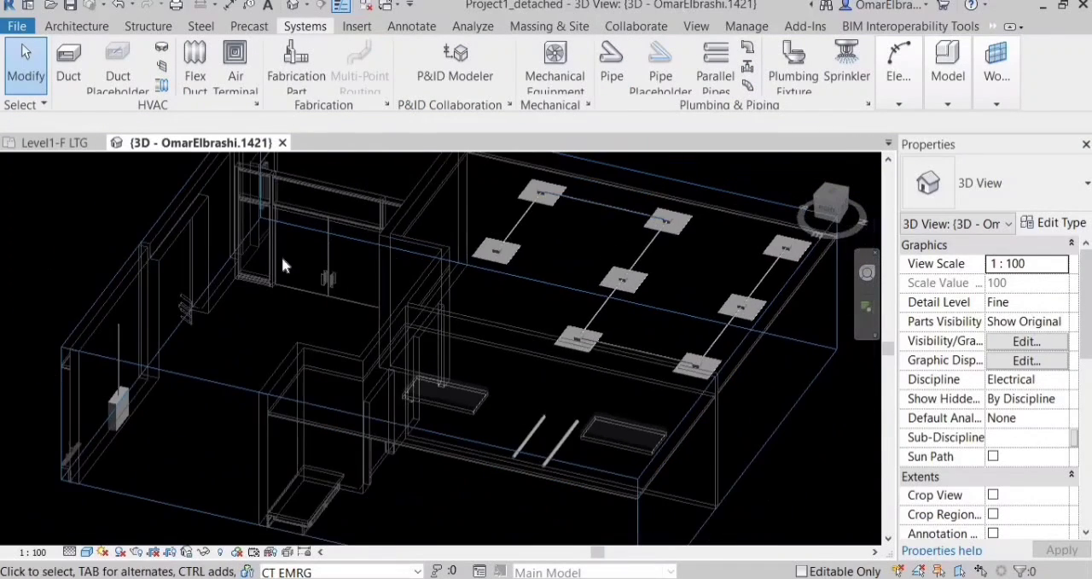
In the Level1-F LTG plan, run a 20 mm conduit horizontally from the free right connector of the corner room's last junction box.
key(ctrl+Tab)
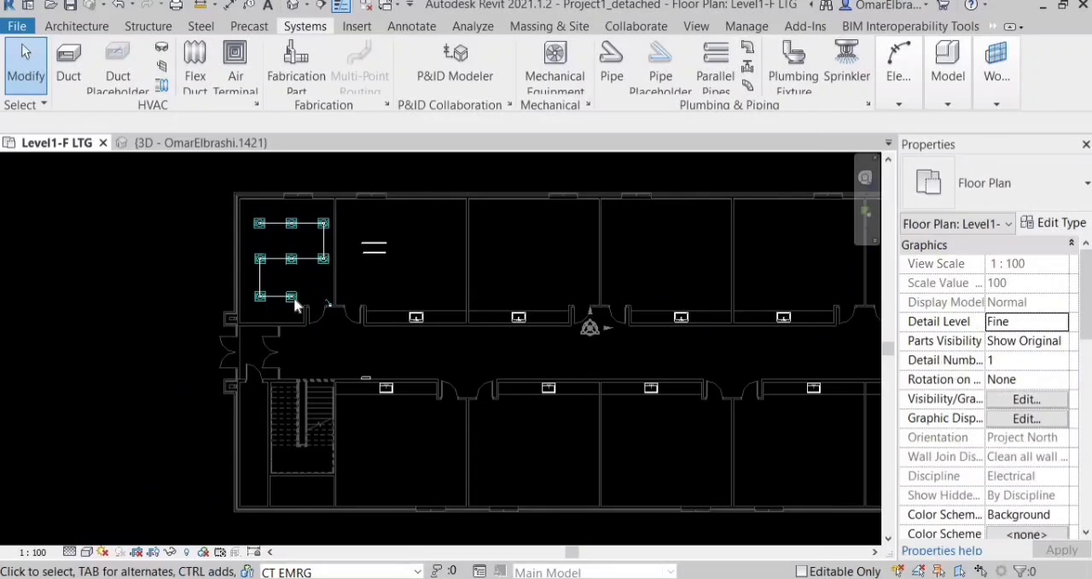
scroll(291, 298, up, 6)
scroll(256, 320, up, 5)
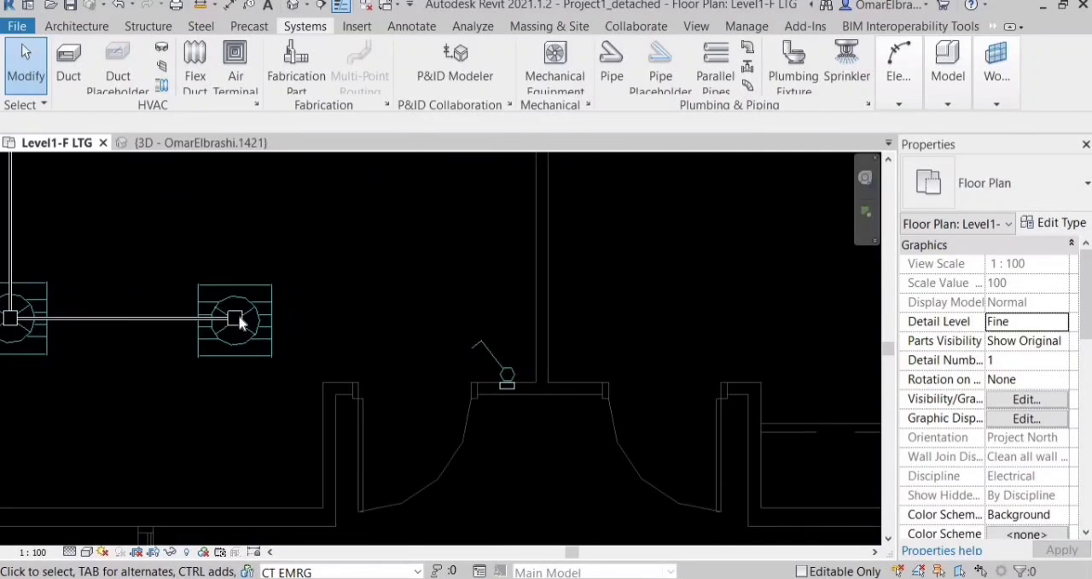
click(249, 346)
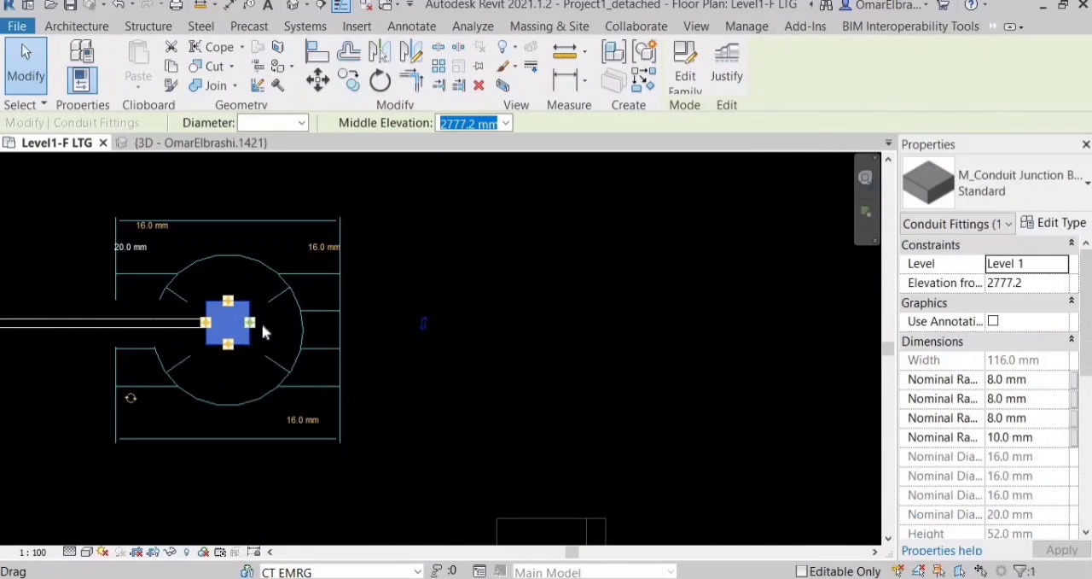
right_click(256, 325)
click(301, 276)
click(288, 126)
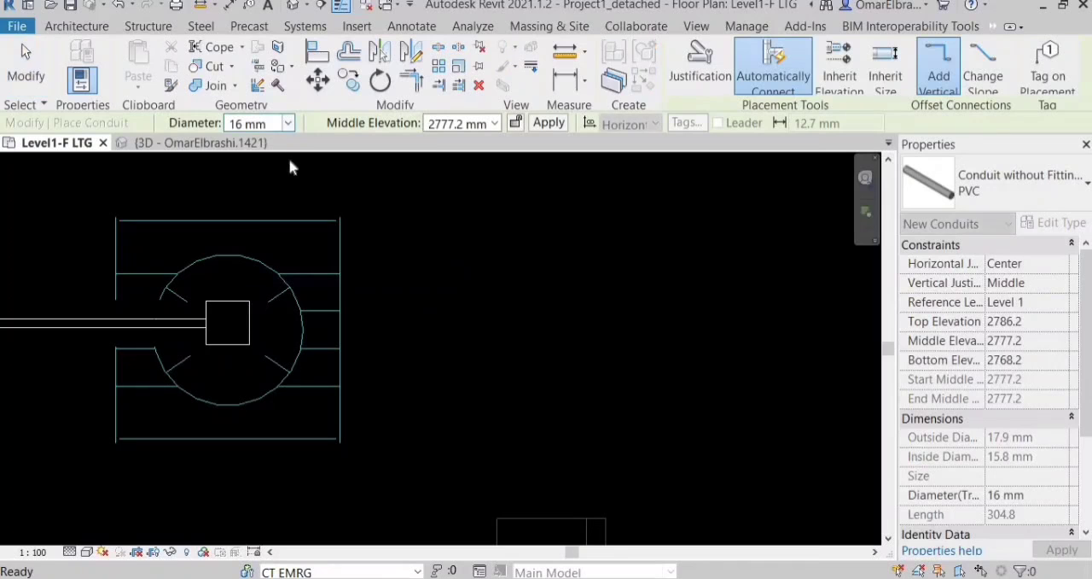
click(291, 163)
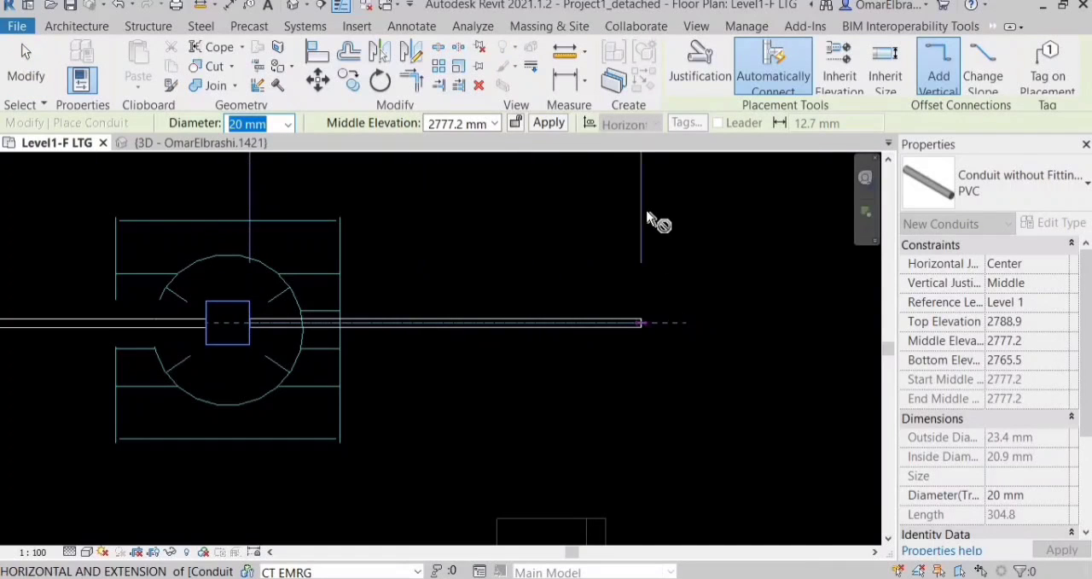
click(674, 322)
Continue the conduit about 3700 mm straight down into the corridor, then about 3100 mm horizontally to just above the panelboard.
scroll(648, 213, down, 7)
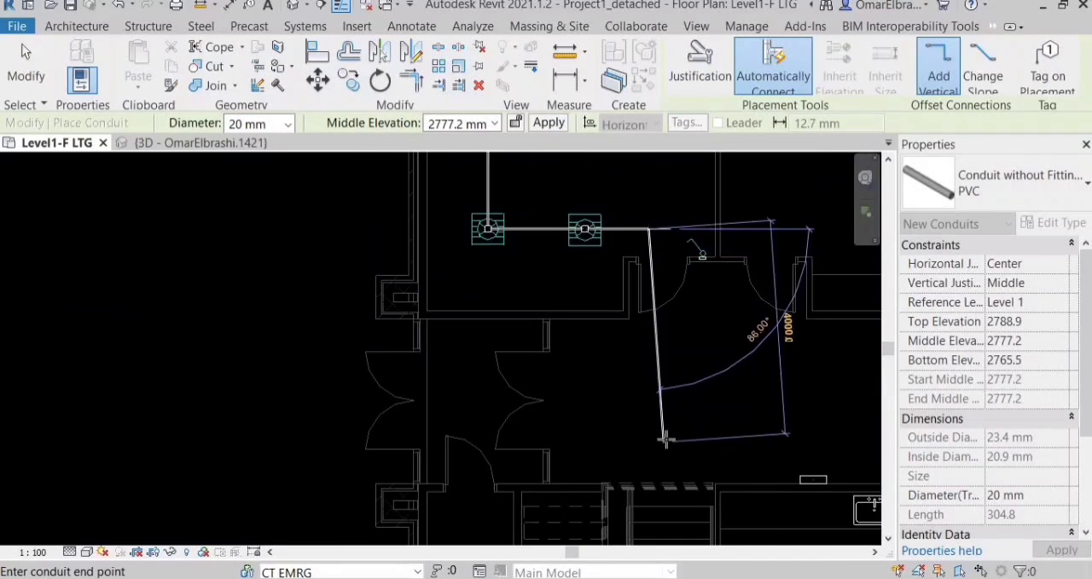
scroll(658, 433, up, 2)
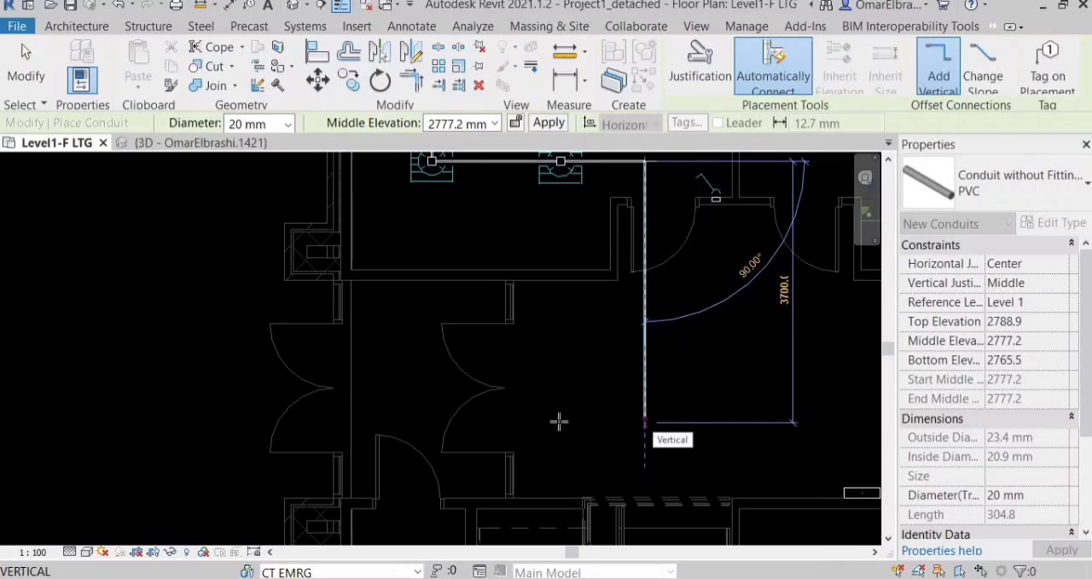
click(662, 414)
scroll(664, 415, down, 4)
scroll(675, 416, up, 4)
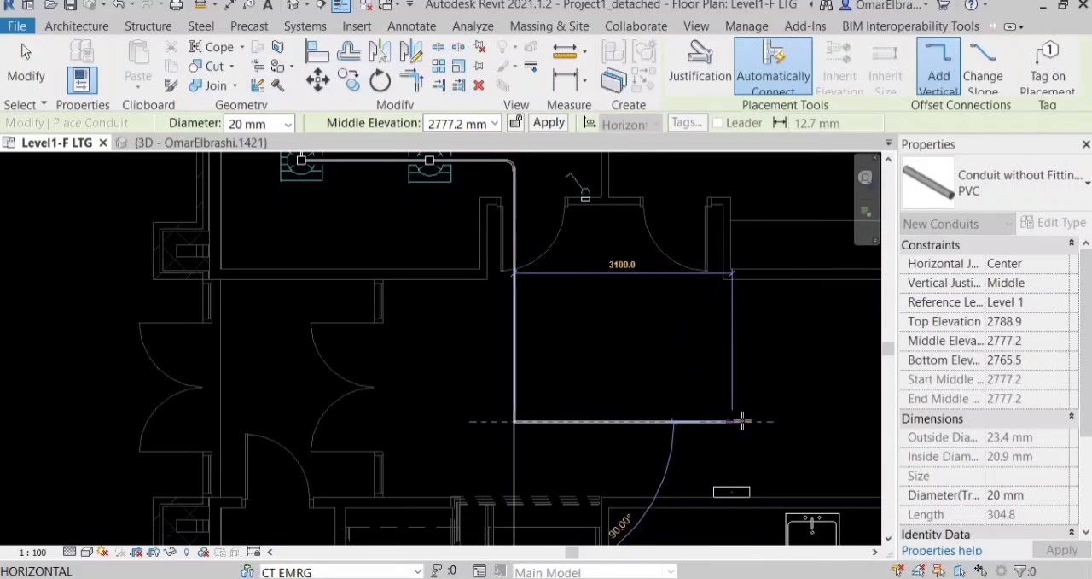
click(734, 423)
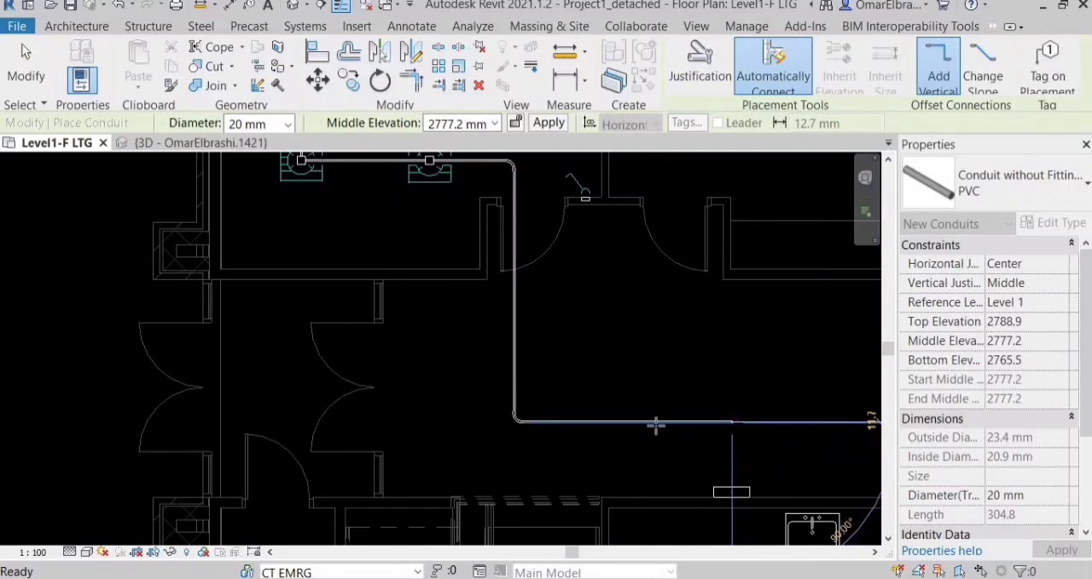
scroll(656, 424, down, 3)
Draw a 20 mm conduit from the panelboard riser's end straight up to just short of the horizontal corridor conduit.
scroll(624, 468, up, 6)
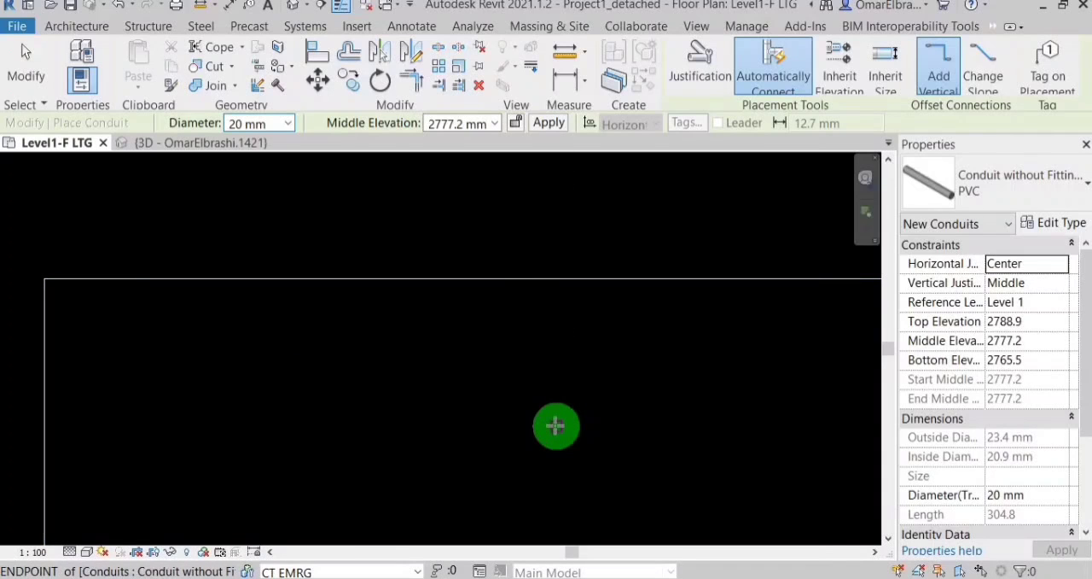
click(587, 447)
scroll(597, 469, down, 5)
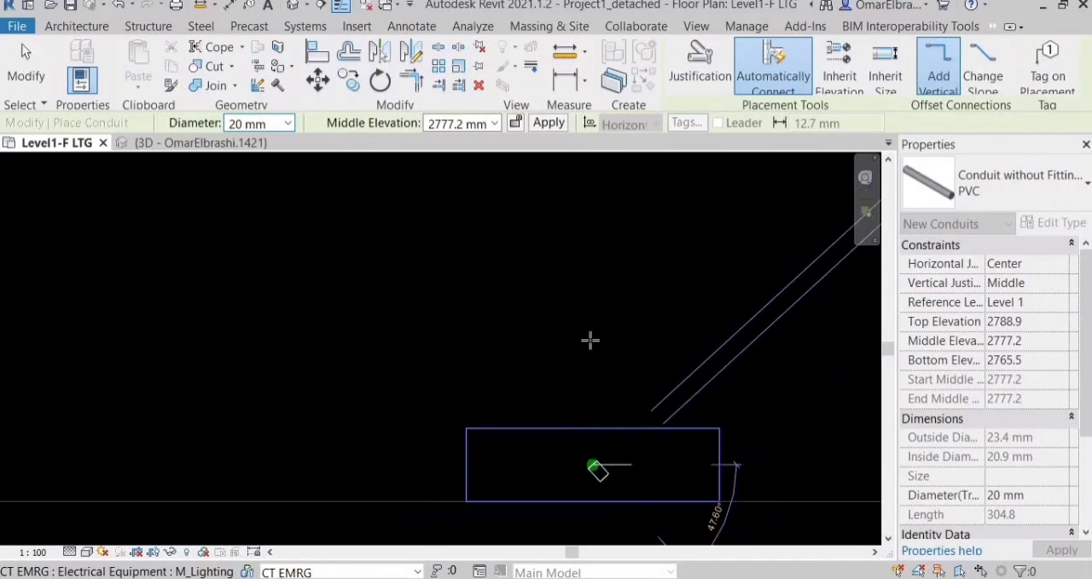
scroll(586, 374, down, 3)
scroll(596, 288, up, 3)
click(572, 283)
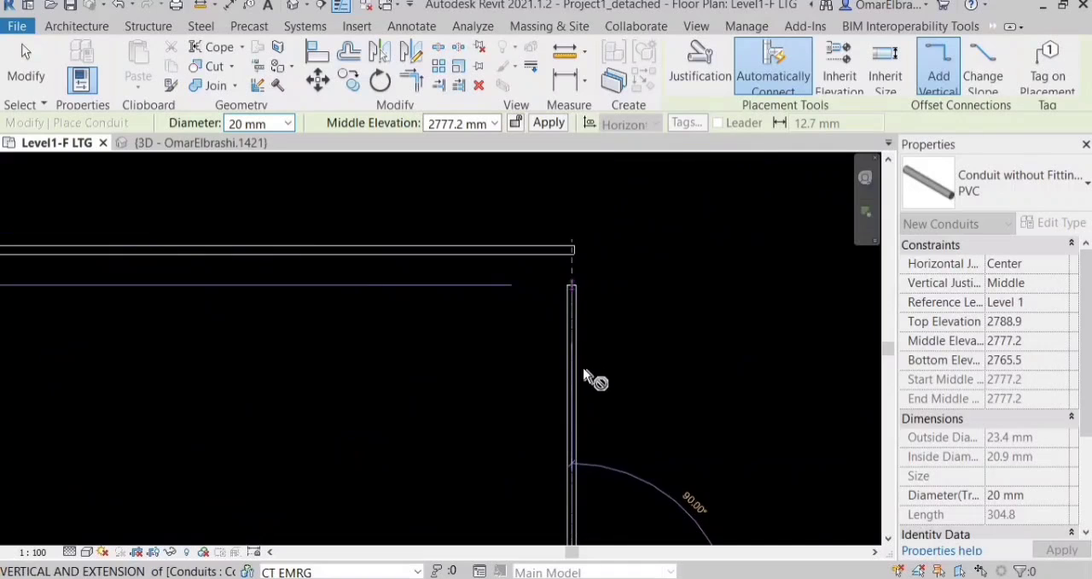
key(Escape)
scroll(609, 348, down, 2)
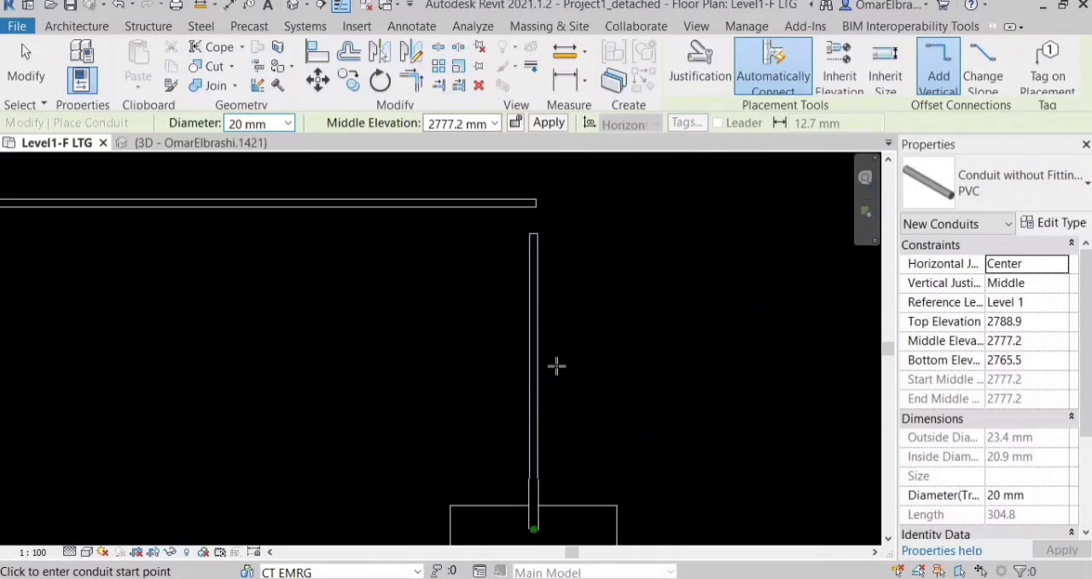
scroll(554, 461, up, 1)
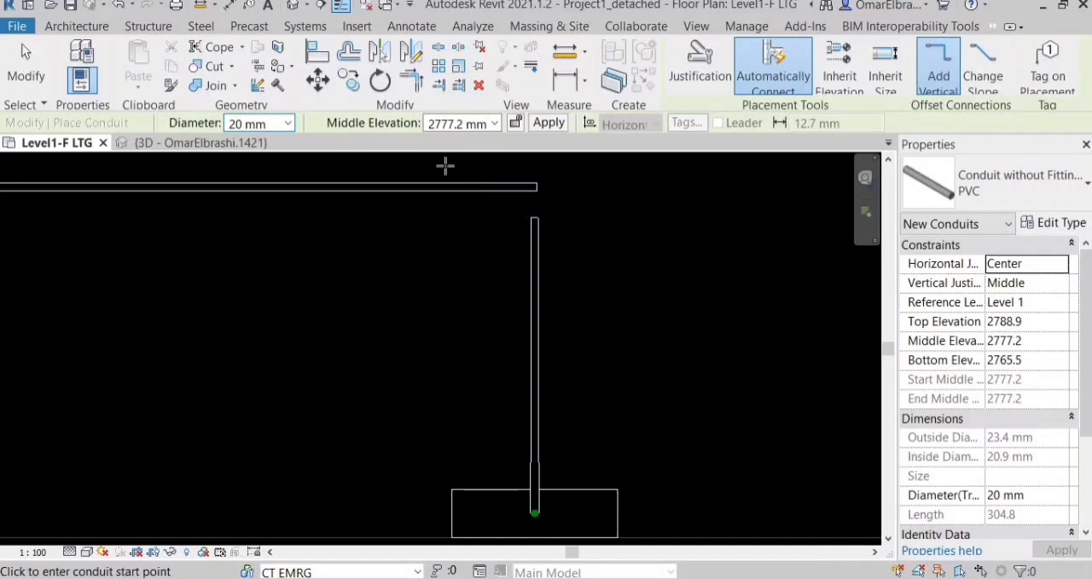
Shorten the corridor conduit's end near the panelboard and trim it with the panelboard conduit into a bent corner.
key(Escape)
scroll(524, 201, up, 1)
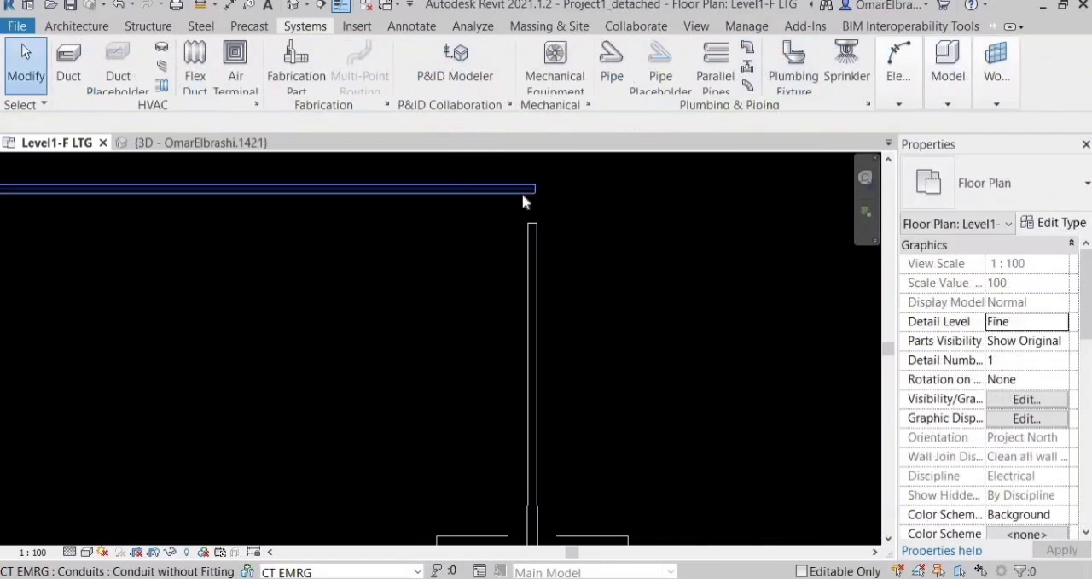
click(482, 189)
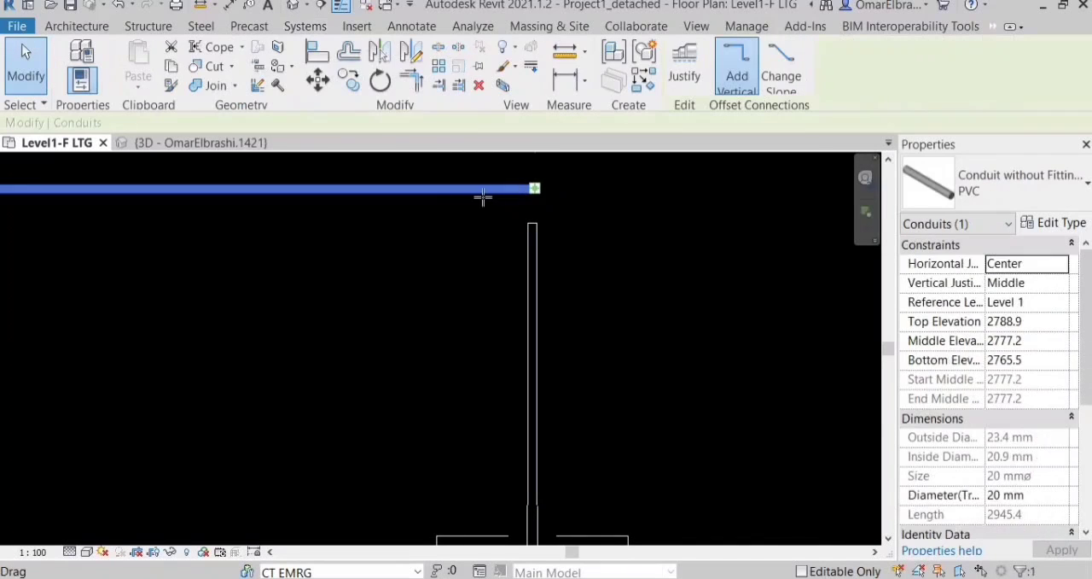
key(Escape)
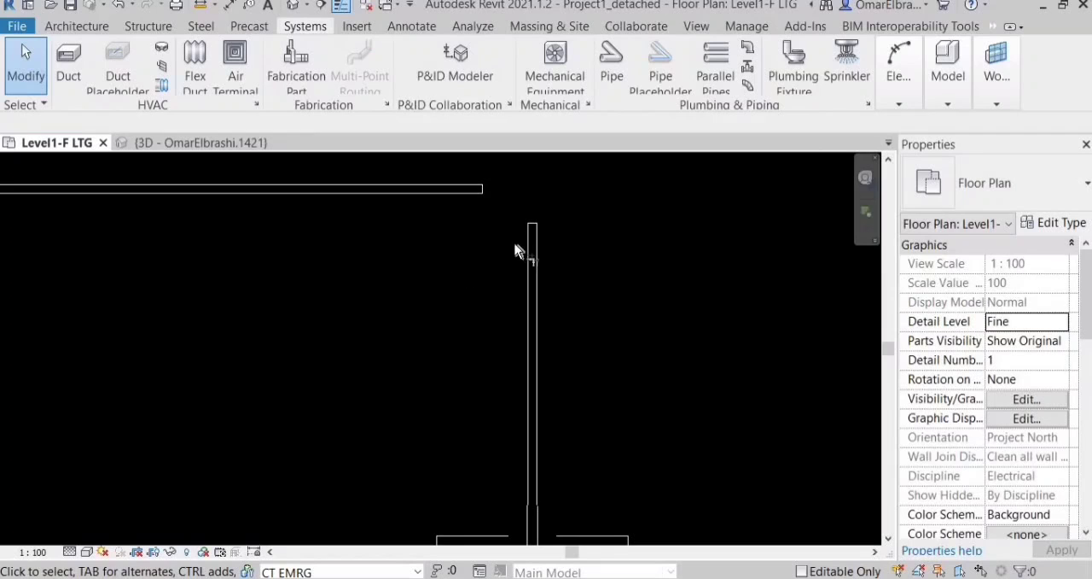
click(535, 235)
click(480, 190)
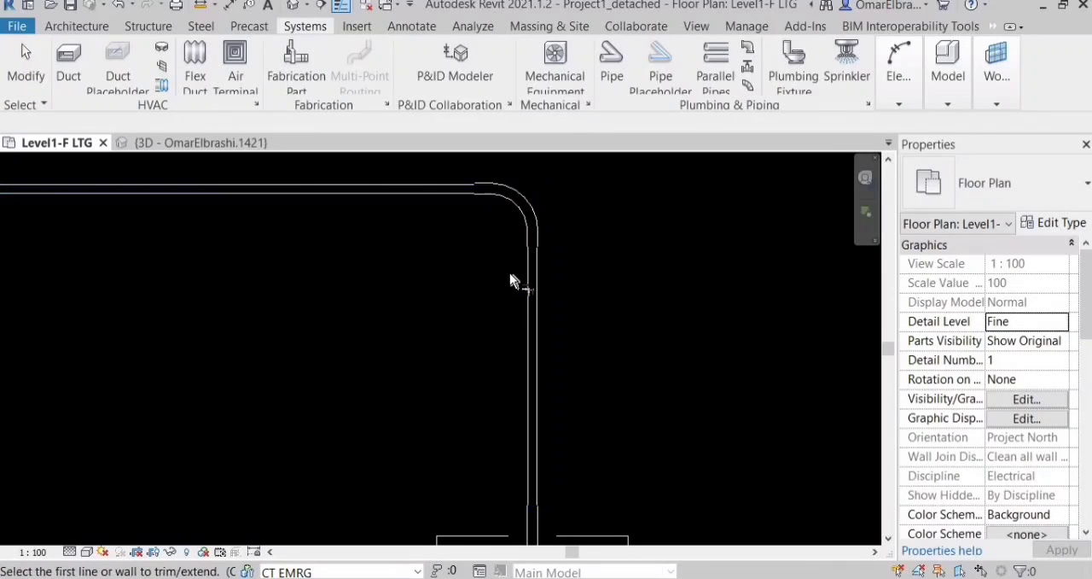
scroll(510, 272, down, 2)
Examine the conduit route in 3D from the panelboard through the corridor to the corner room's fixtures, and return to the Level1-F LTG plan.
middle_drag(523, 331, 550, 341)
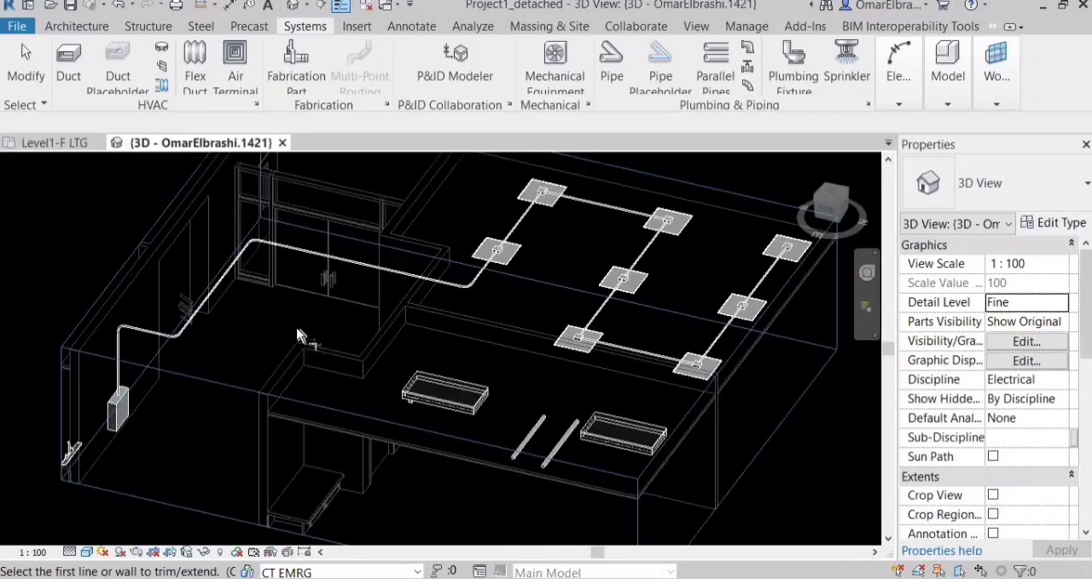
scroll(186, 381, up, 3)
shift+middle_drag(268, 384, 394, 369)
scroll(112, 355, down, 2)
scroll(106, 401, up, 2)
shift+middle_drag(128, 408, 404, 439)
scroll(217, 428, up, 1)
scroll(216, 429, down, 1)
scroll(403, 437, up, 4)
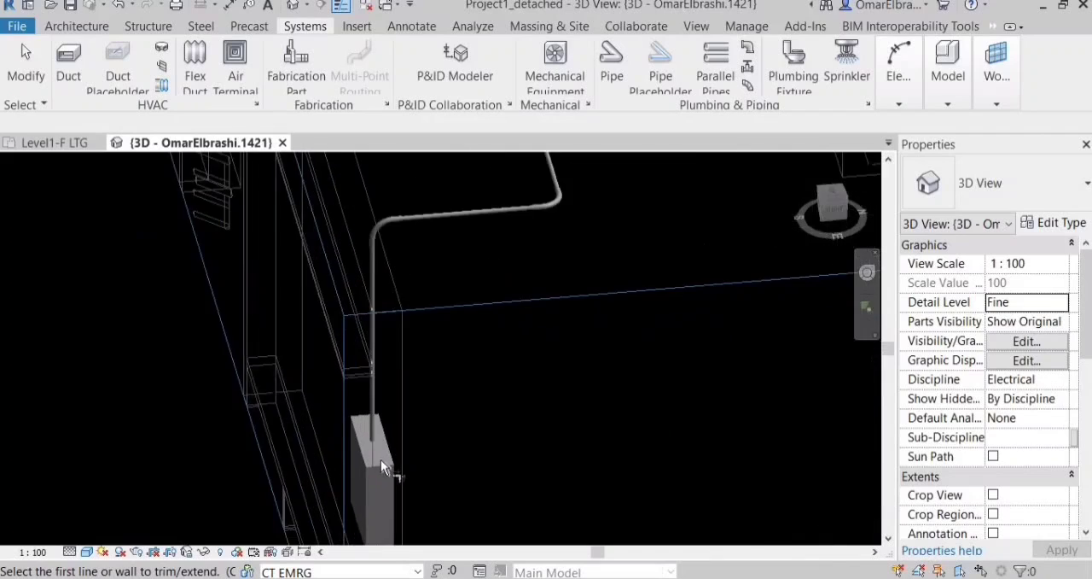
scroll(355, 408, down, 4)
scroll(412, 262, up, 2)
middle_drag(409, 263, 410, 388)
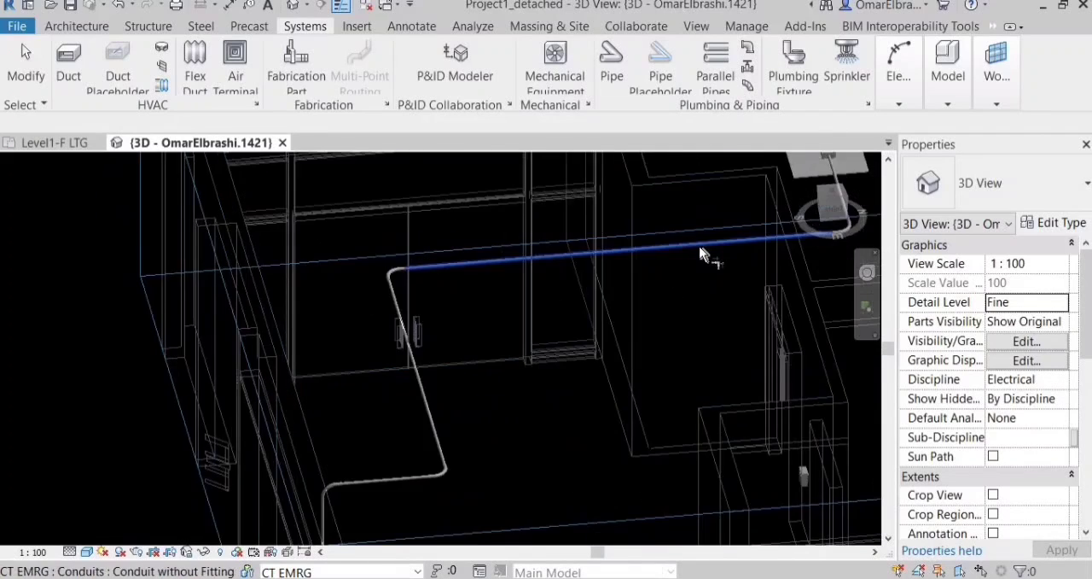
scroll(702, 249, down, 3)
middle_drag(702, 249, 534, 240)
scroll(674, 230, up, 3)
scroll(523, 201, up, 3)
scroll(602, 230, down, 3)
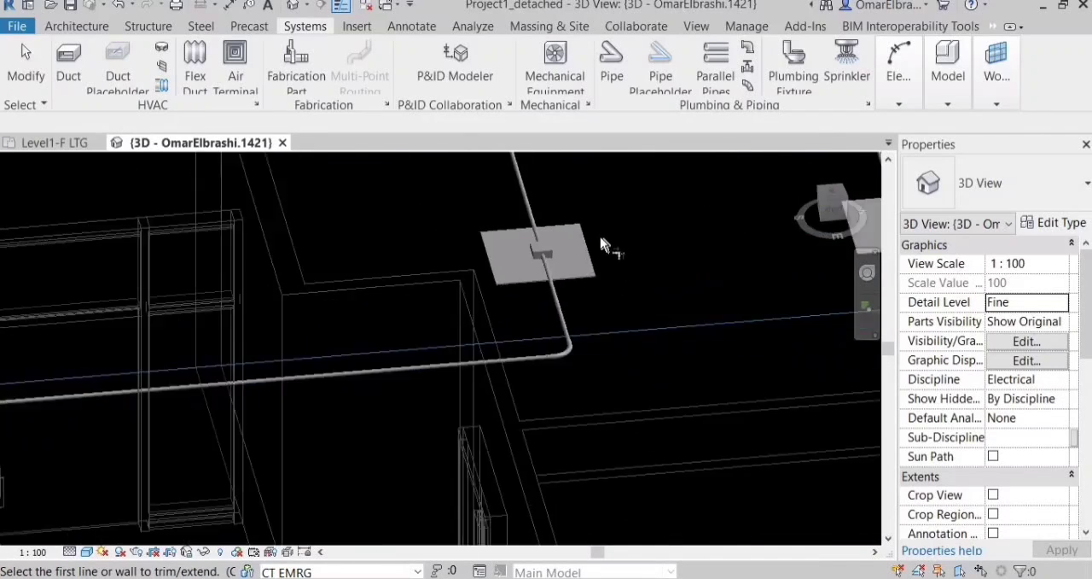
shift+middle_drag(603, 239, 524, 353)
scroll(524, 354, down, 1)
scroll(493, 449, up, 2)
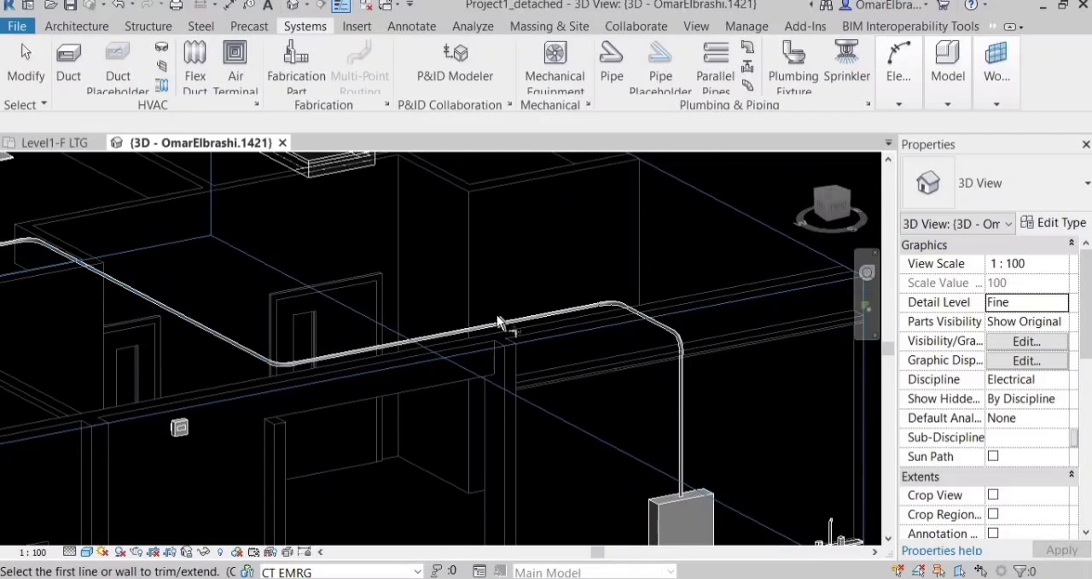
scroll(422, 348, up, 1)
scroll(498, 397, down, 4)
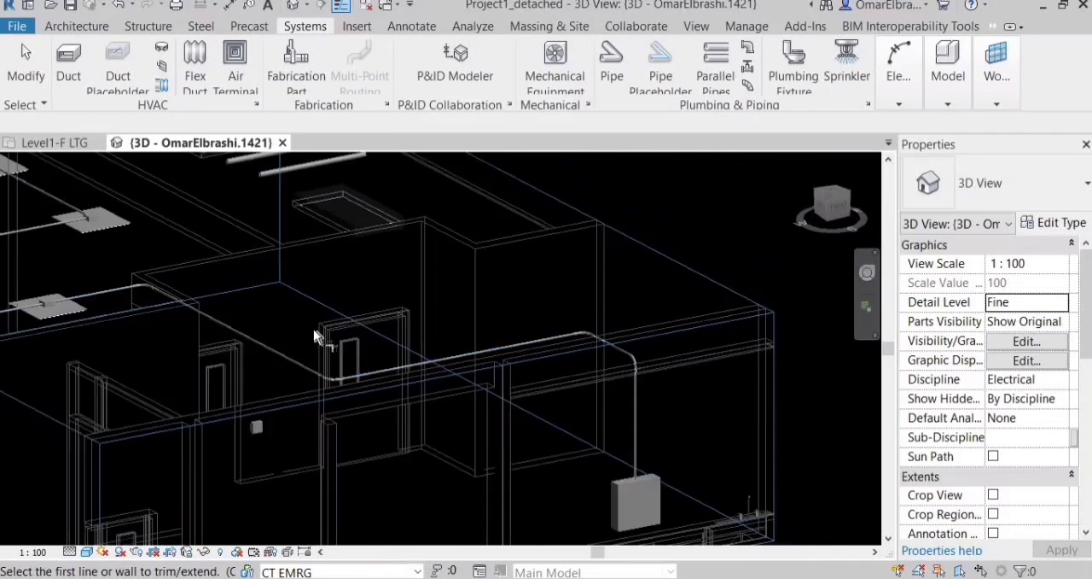
click(60, 144)
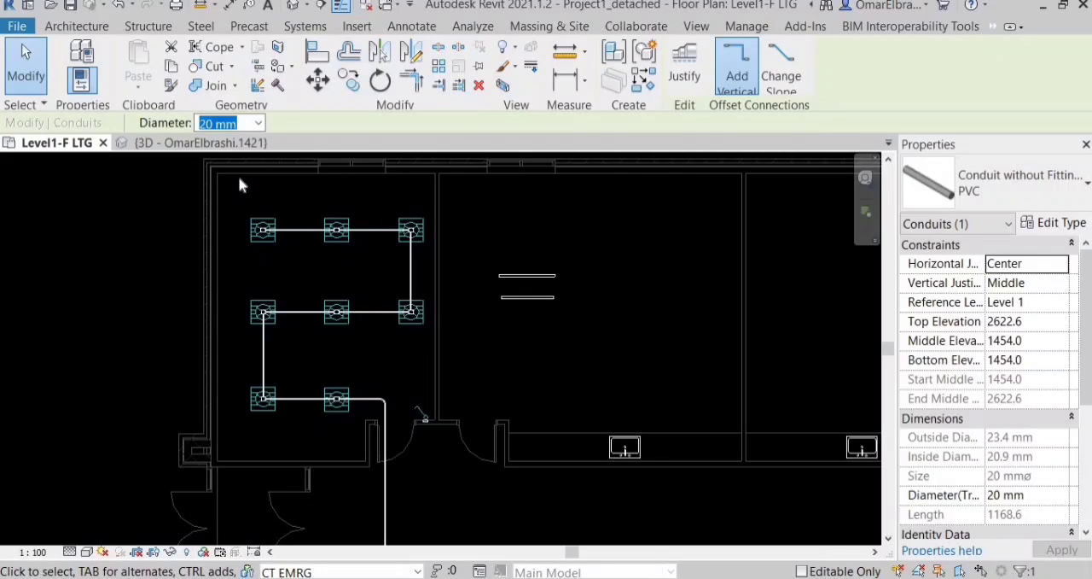
Draw a vertical 20 mm conduit from the door-side light switch's junction box up to a middle elevation of 2777.2 mm and check it in 3D.
scroll(380, 284, up, 3)
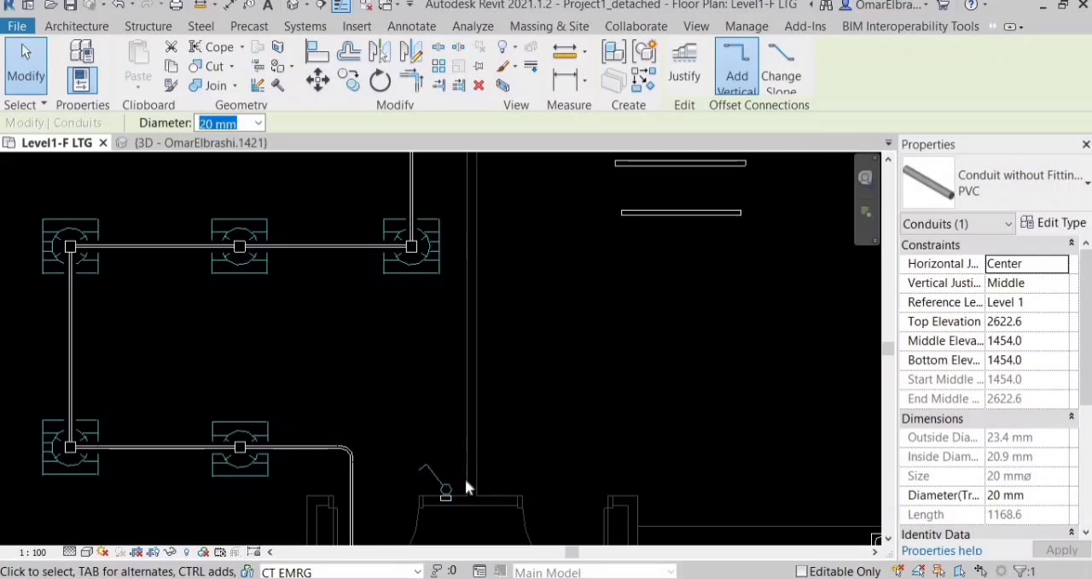
scroll(480, 470, up, 1)
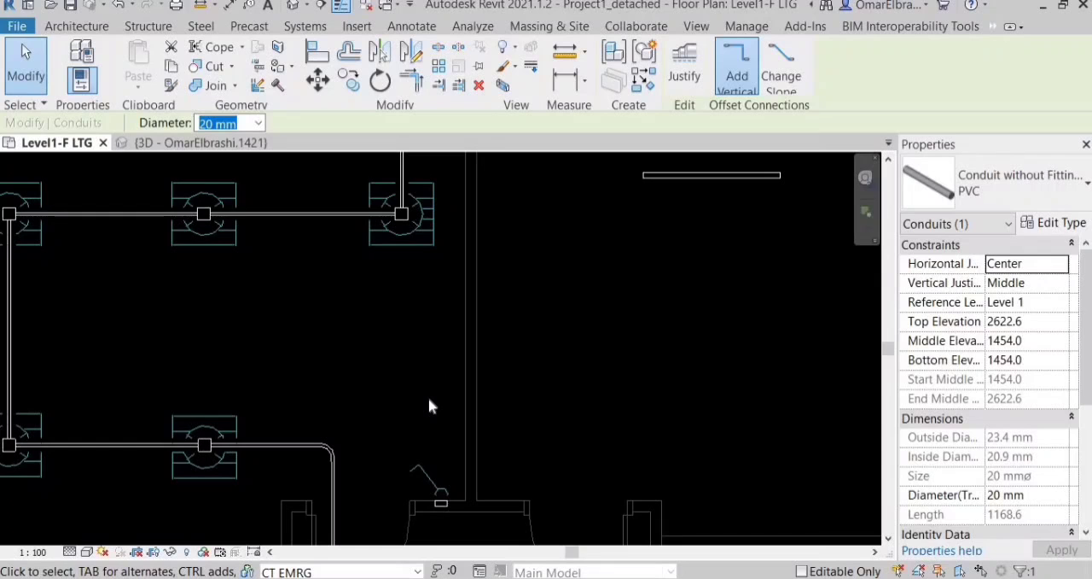
scroll(443, 448, up, 4)
click(478, 452)
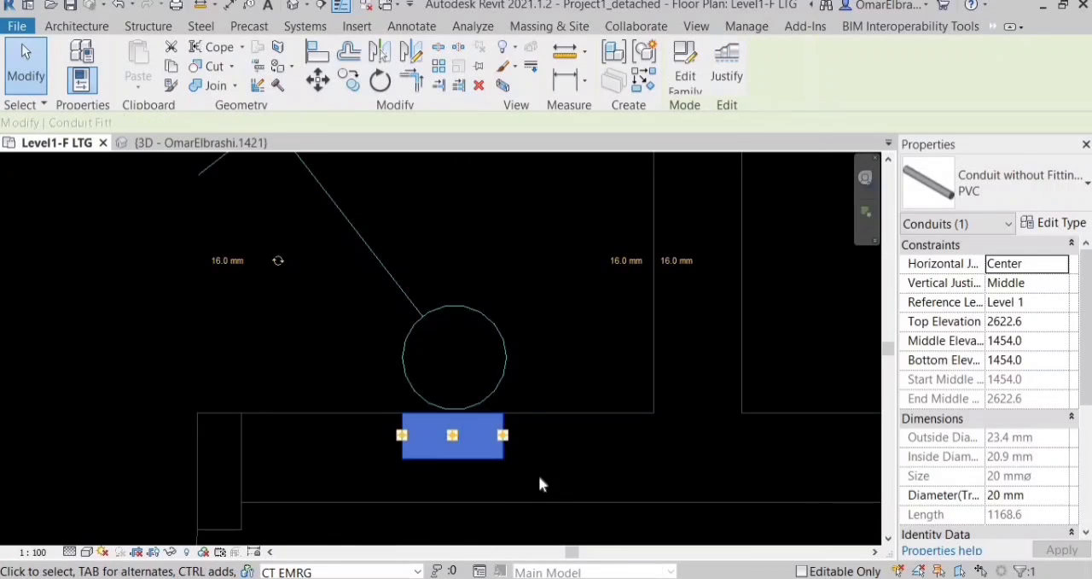
click(539, 479)
key(c)
key(n)
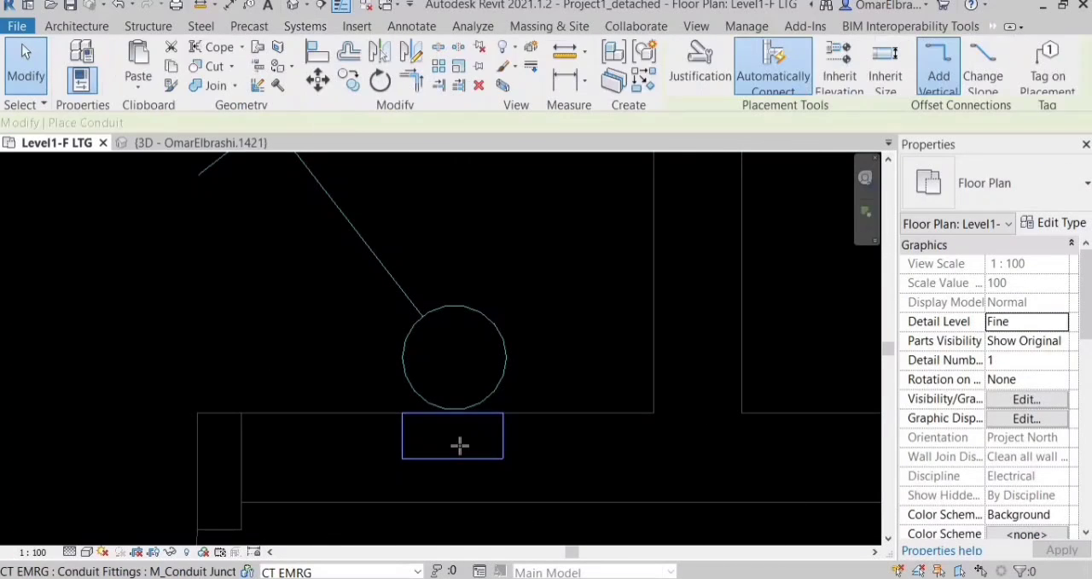
scroll(452, 431, up, 5)
scroll(450, 446, up, 3)
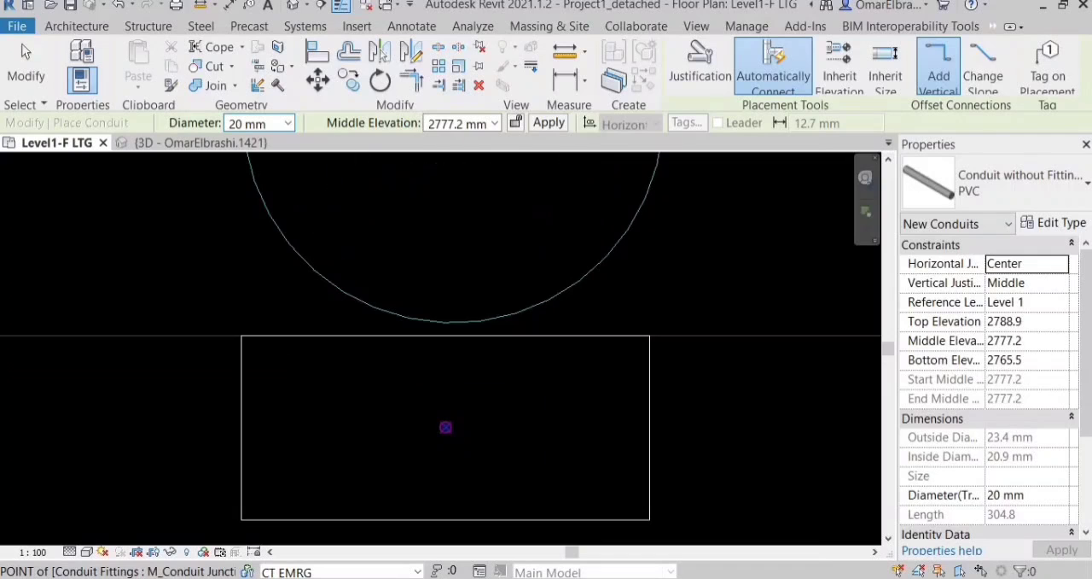
scroll(444, 427, up, 1)
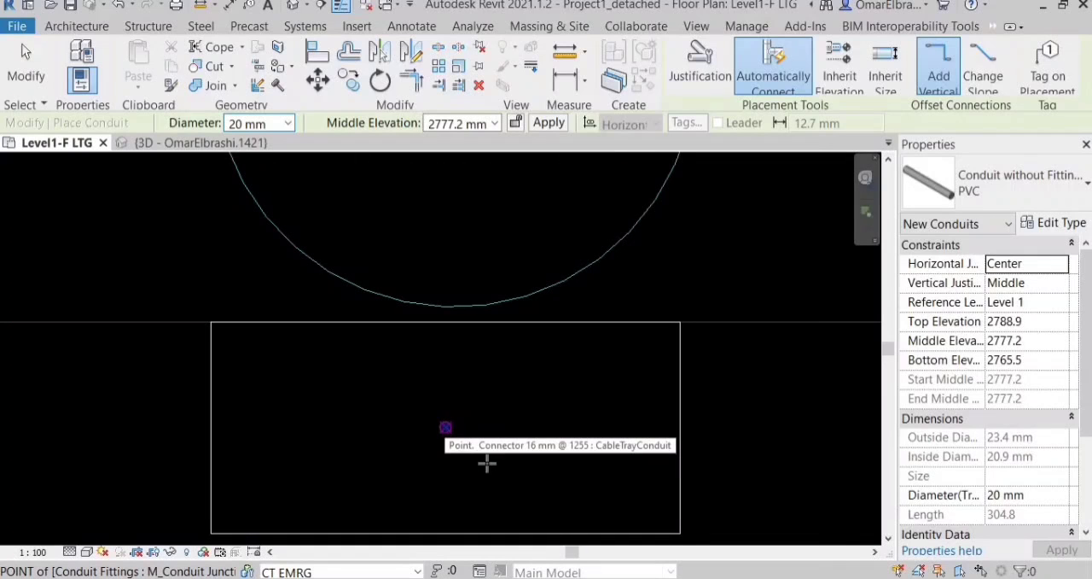
click(445, 427)
scroll(485, 477, down, 3)
scroll(452, 419, up, 3)
scroll(477, 230, down, 4)
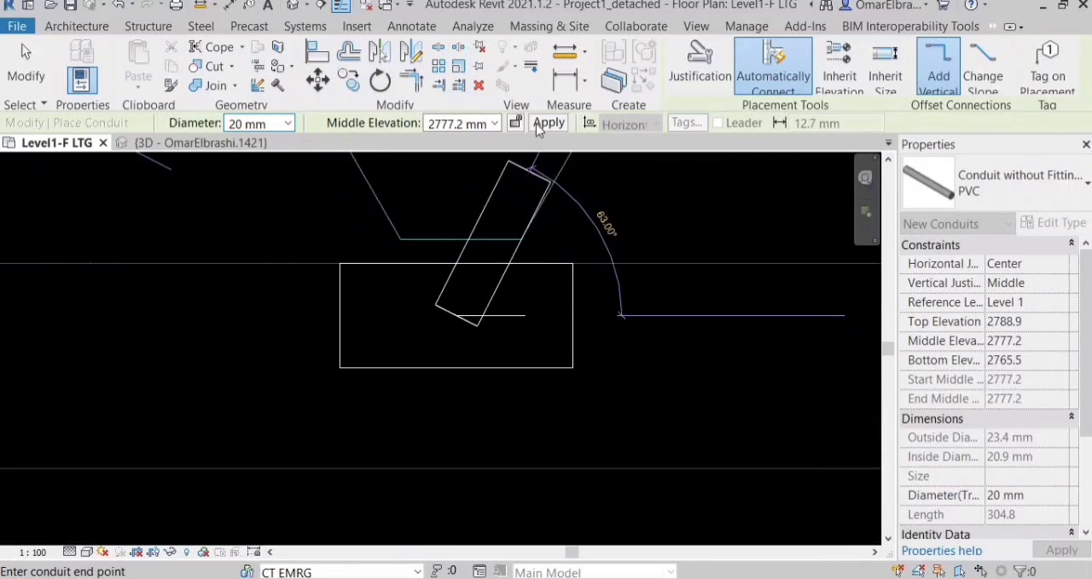
scroll(473, 363, down, 4)
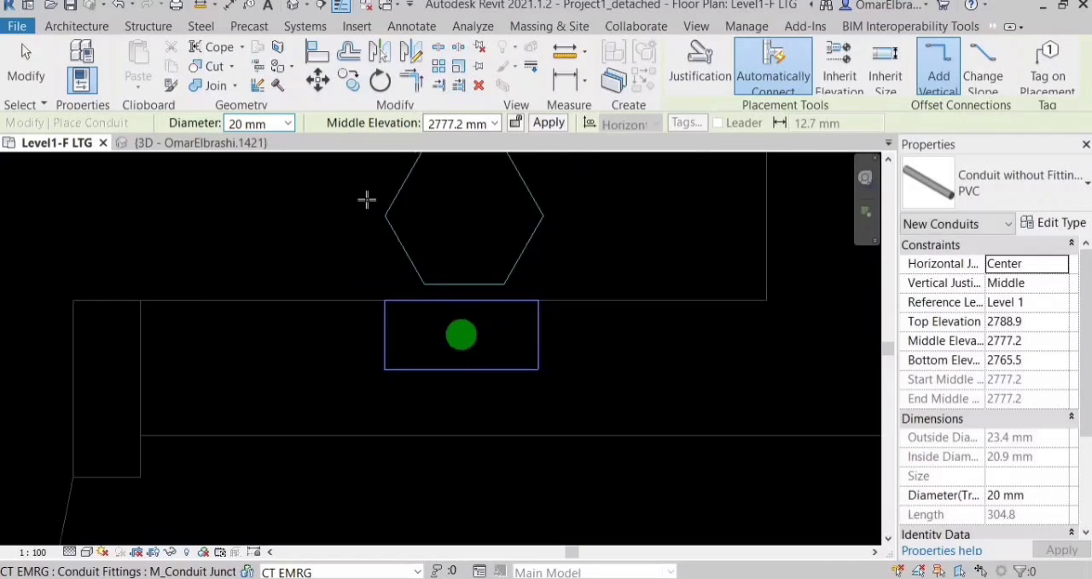
click(196, 143)
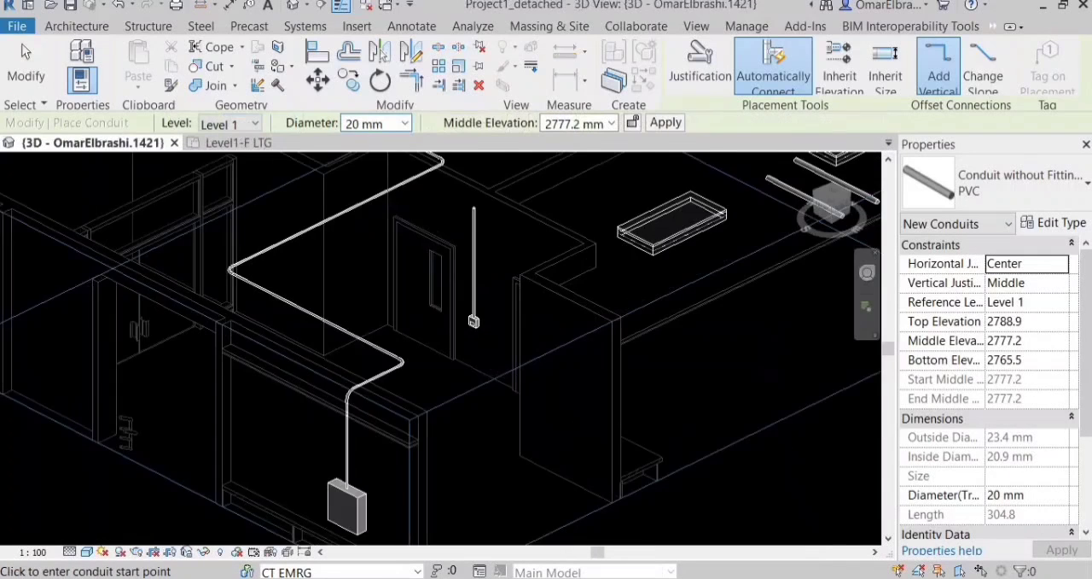
scroll(399, 269, up, 5)
scroll(396, 276, up, 1)
middle_drag(454, 276, 444, 275)
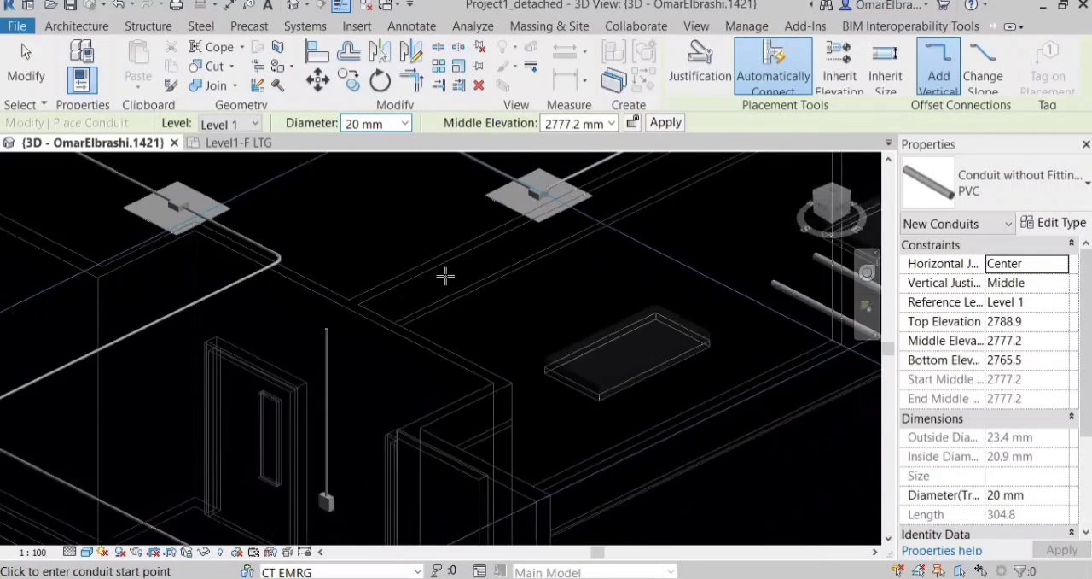
In the Level1-F LTG plan, draw a 20 mm conduit from the middle row's rightmost junction box, a short way right and down to just above the switch.
click(238, 144)
scroll(358, 318, up, 5)
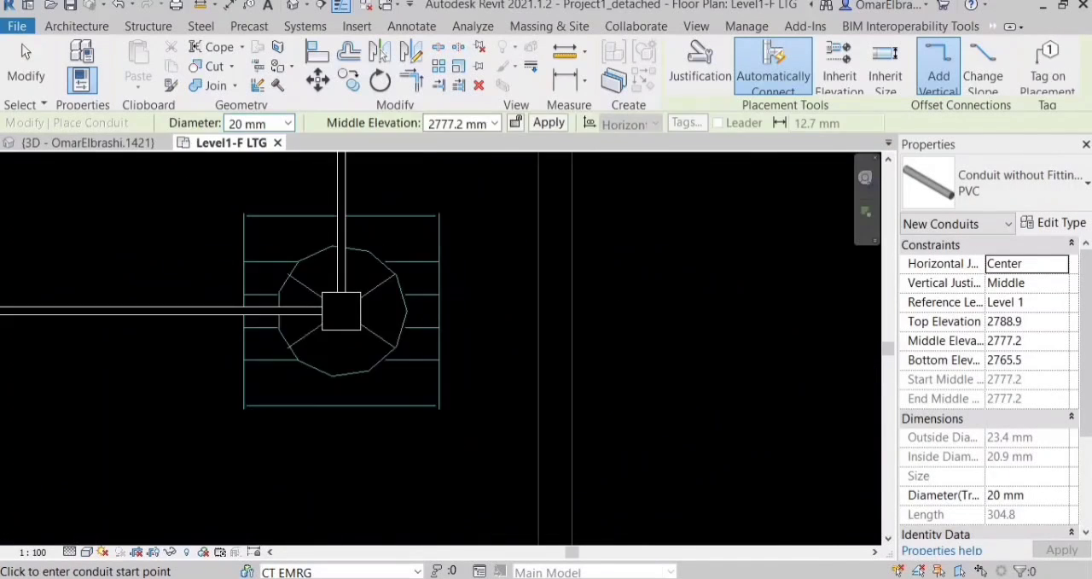
click(359, 314)
click(508, 310)
scroll(507, 209, down, 4)
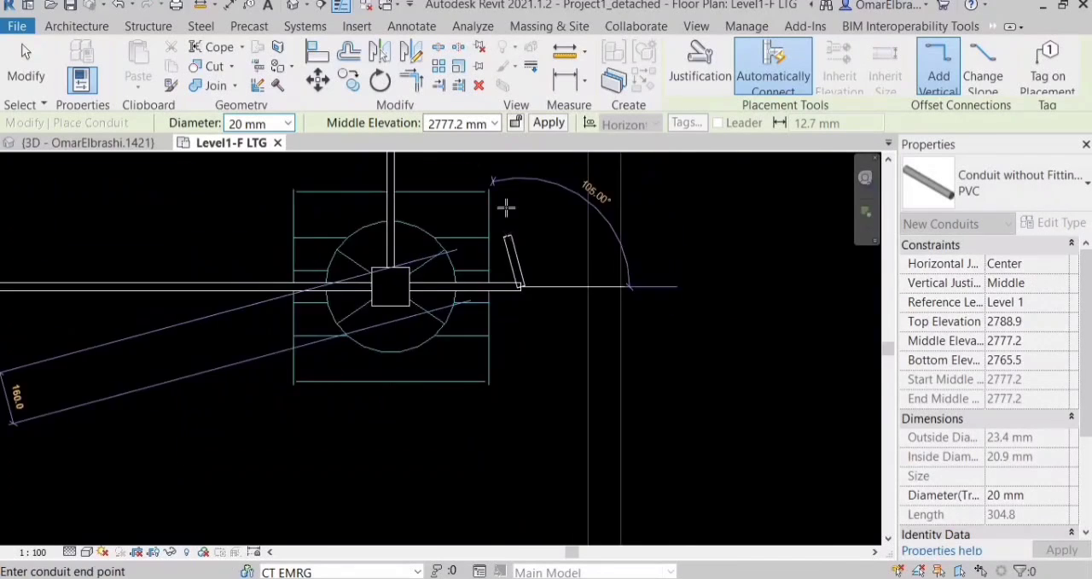
scroll(502, 389, down, 1)
middle_drag(504, 493, 505, 391)
scroll(521, 388, up, 5)
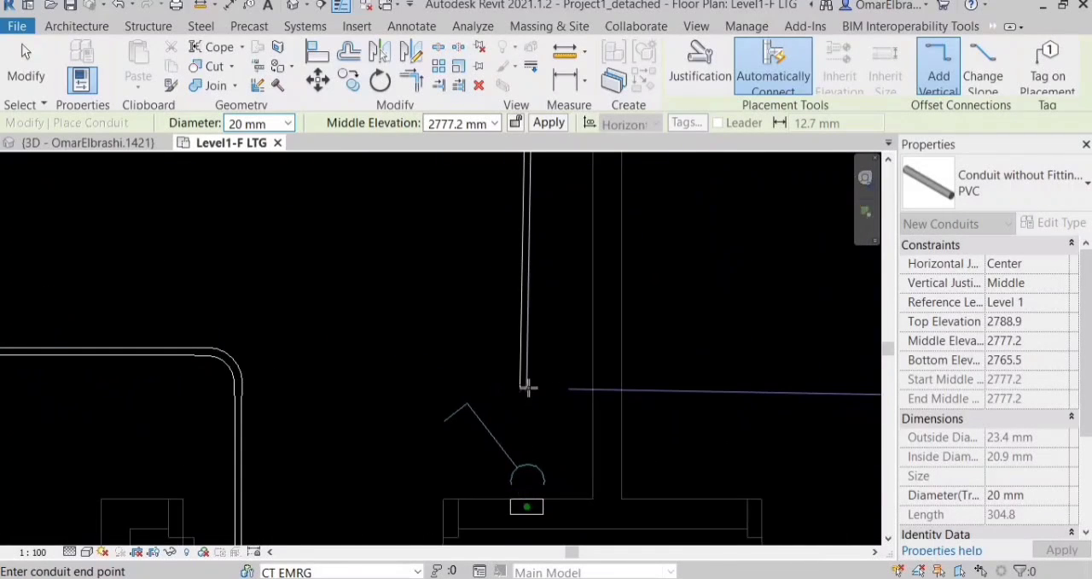
scroll(537, 442, up, 6)
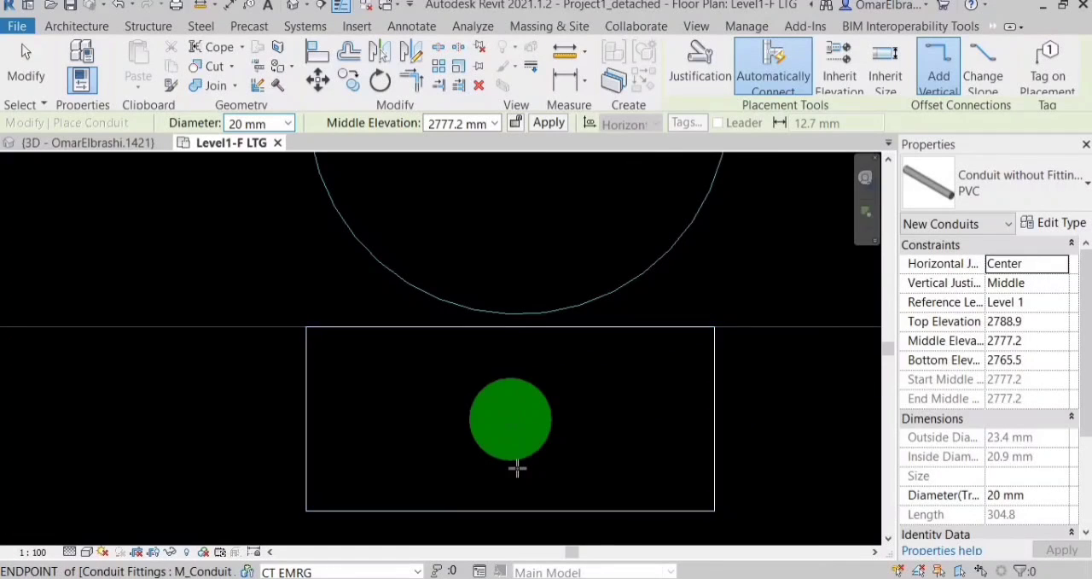
Draw a 20 mm conduit from the switch riser's top straight towards the conduit coming down from the fixture, ending just short of it.
click(517, 466)
scroll(517, 465, down, 6)
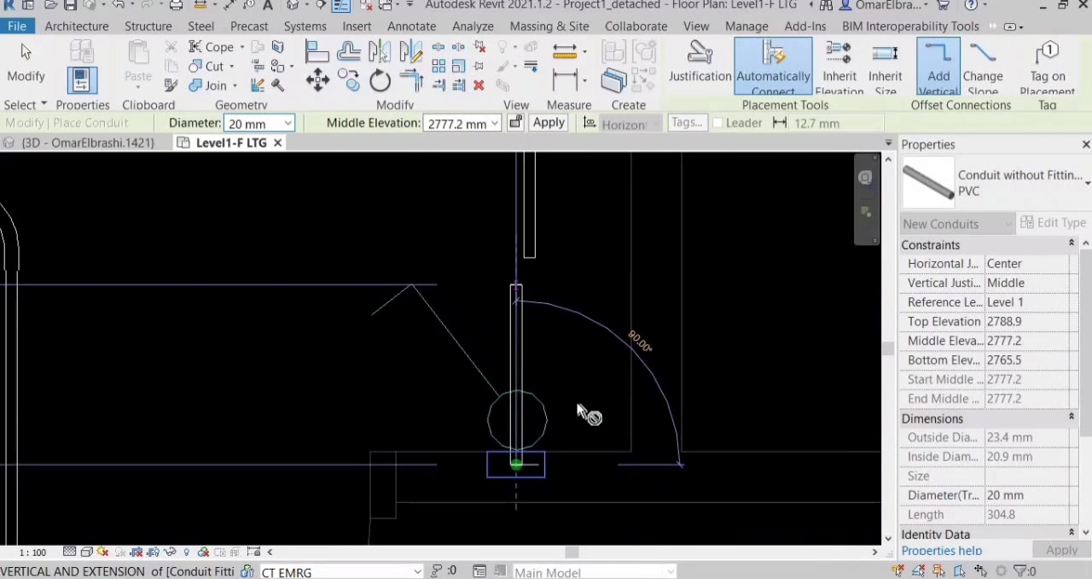
key(Escape)
scroll(588, 248, down, 2)
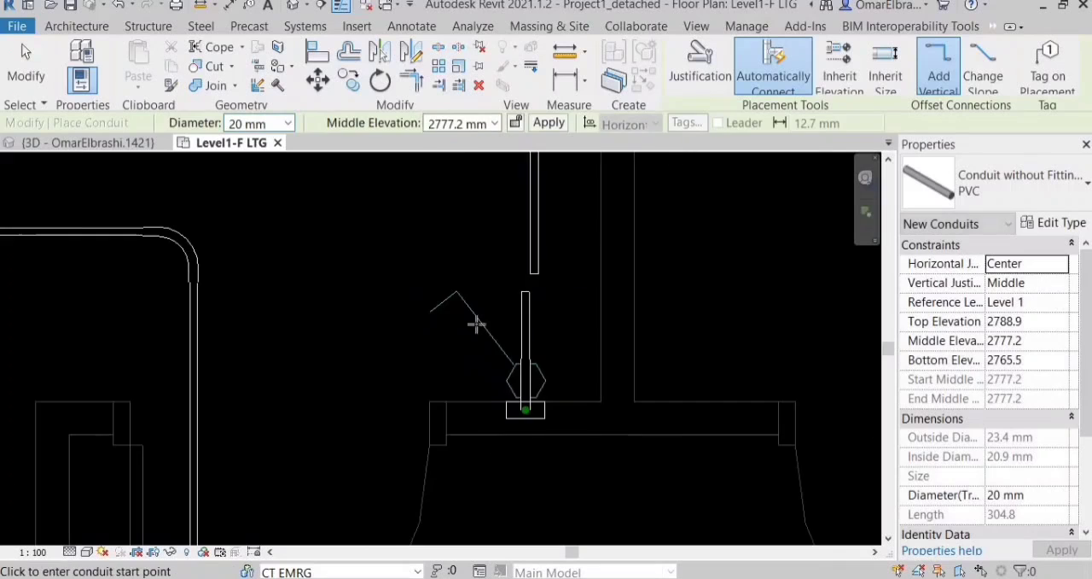
scroll(476, 323, up, 3)
key(Escape)
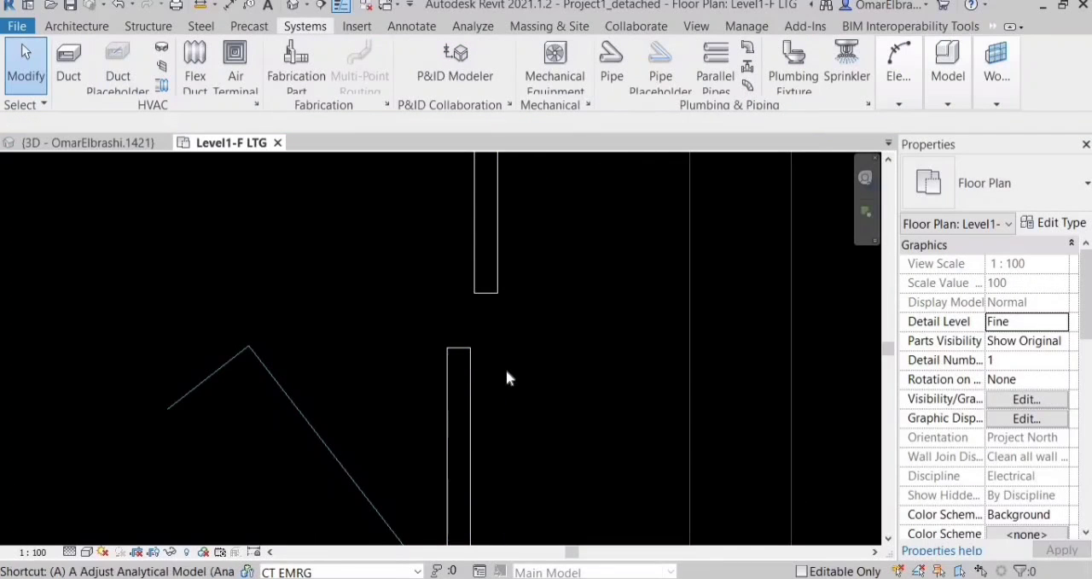
Align the fixture's descending conduit with the switch's short conduit and trim the two into one continuous run.
key(l)
scroll(506, 370, down, 2)
click(442, 457)
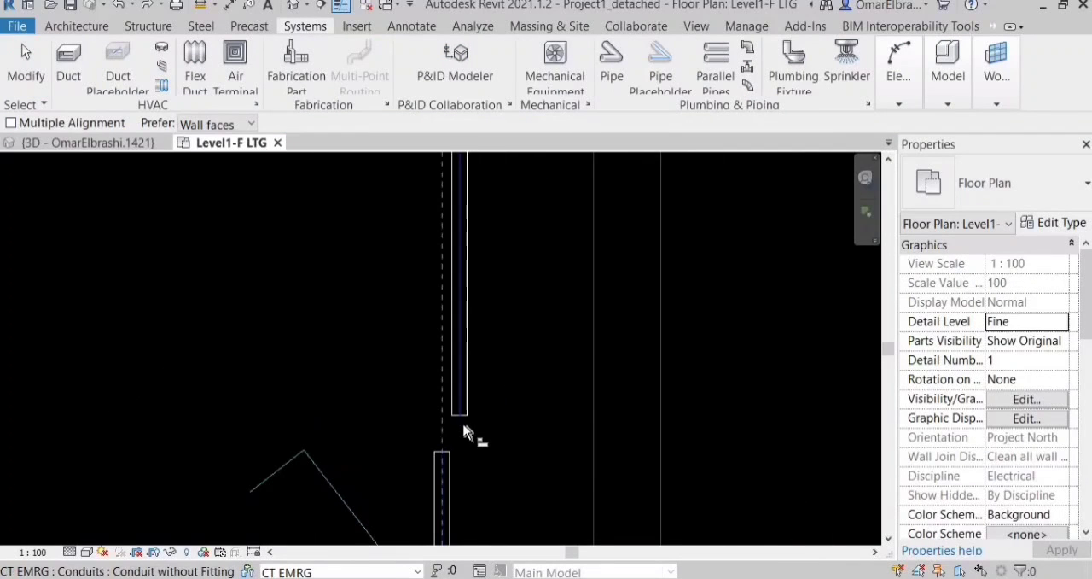
click(462, 419)
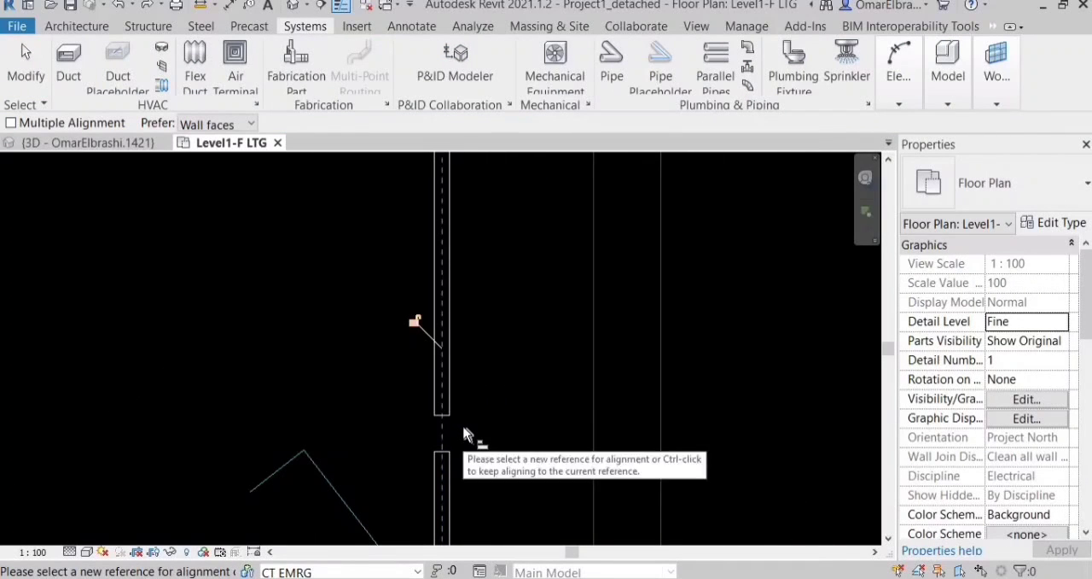
key(t)
key(r)
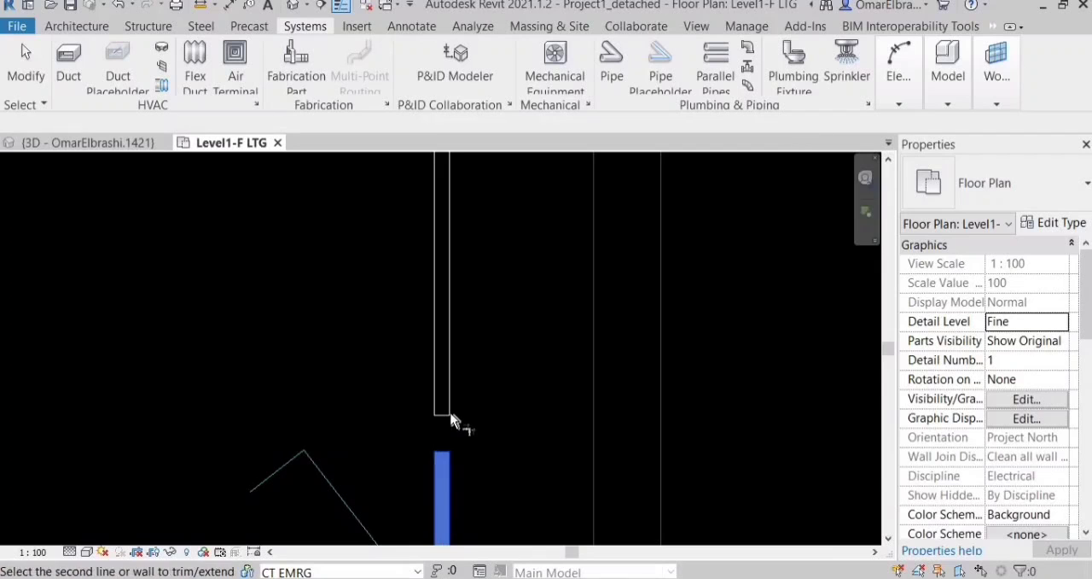
scroll(477, 402, down, 4)
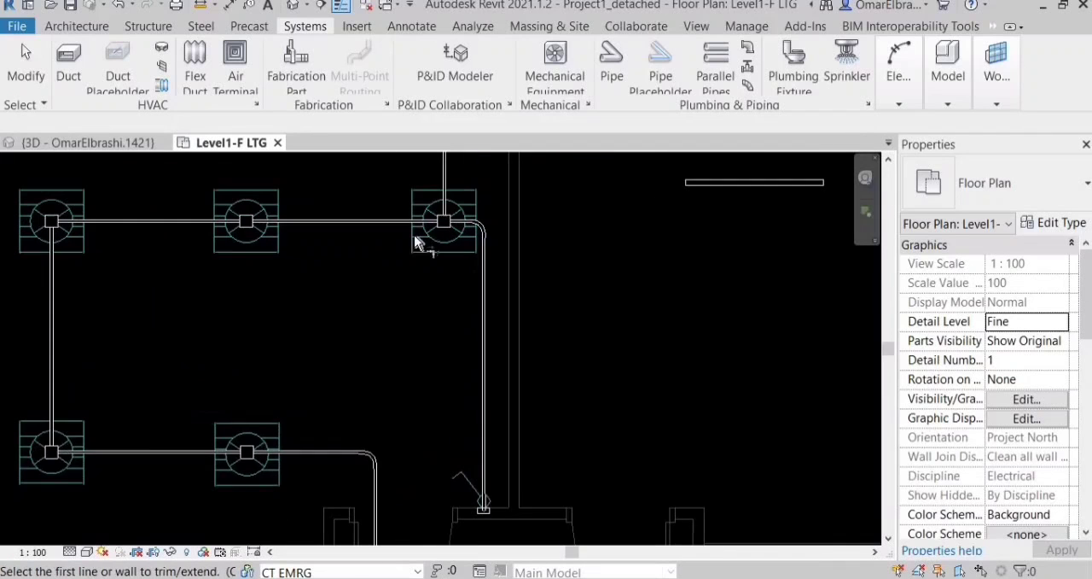
Examine the switch conduit in 3D, following its bends from the ceiling fixture's junction box down to the switch box beside the door.
scroll(483, 456, up, 3)
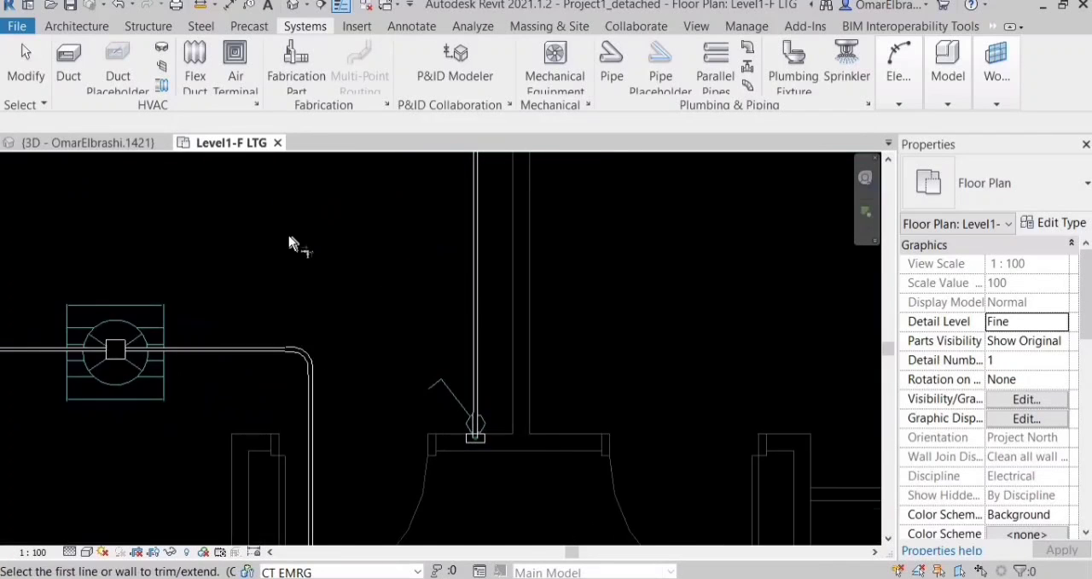
click(88, 142)
scroll(324, 326, down, 4)
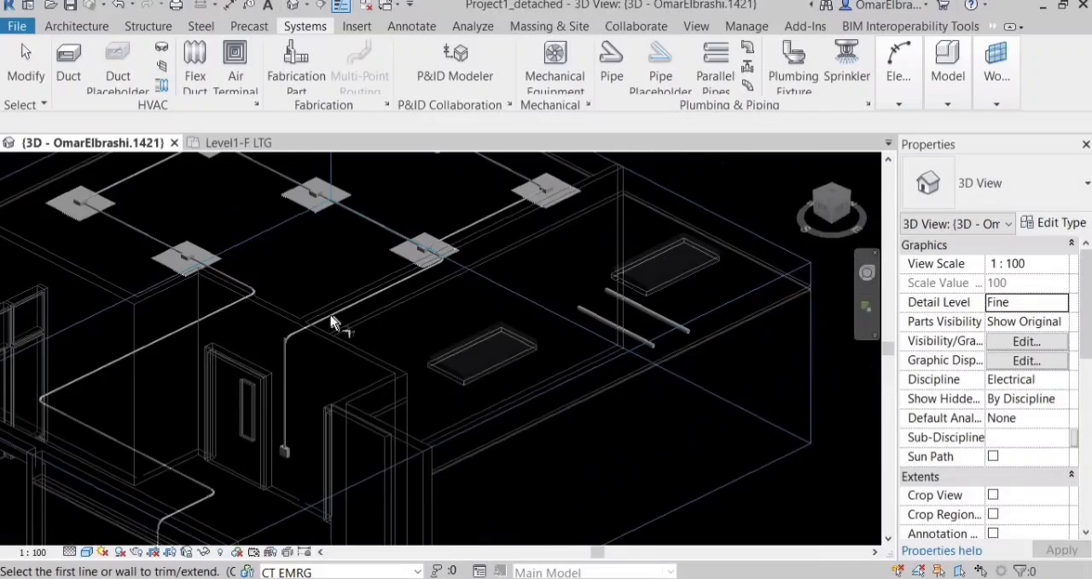
scroll(307, 334, up, 3)
key(Escape)
shift+middle_drag(302, 340, 367, 311)
scroll(420, 180, up, 3)
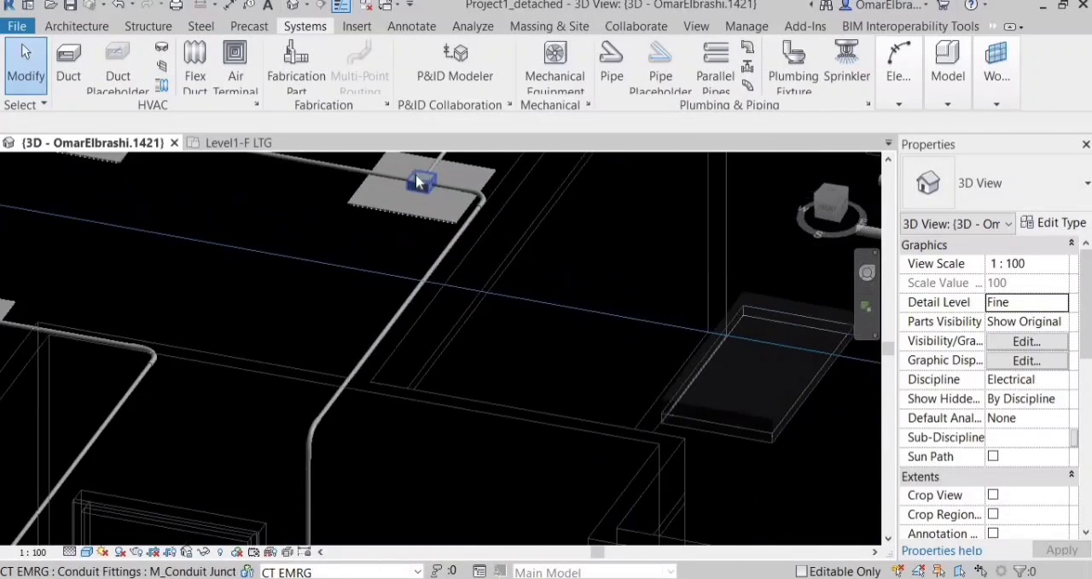
scroll(491, 186, down, 3)
middle_drag(405, 452, 442, 325)
scroll(439, 331, up, 2)
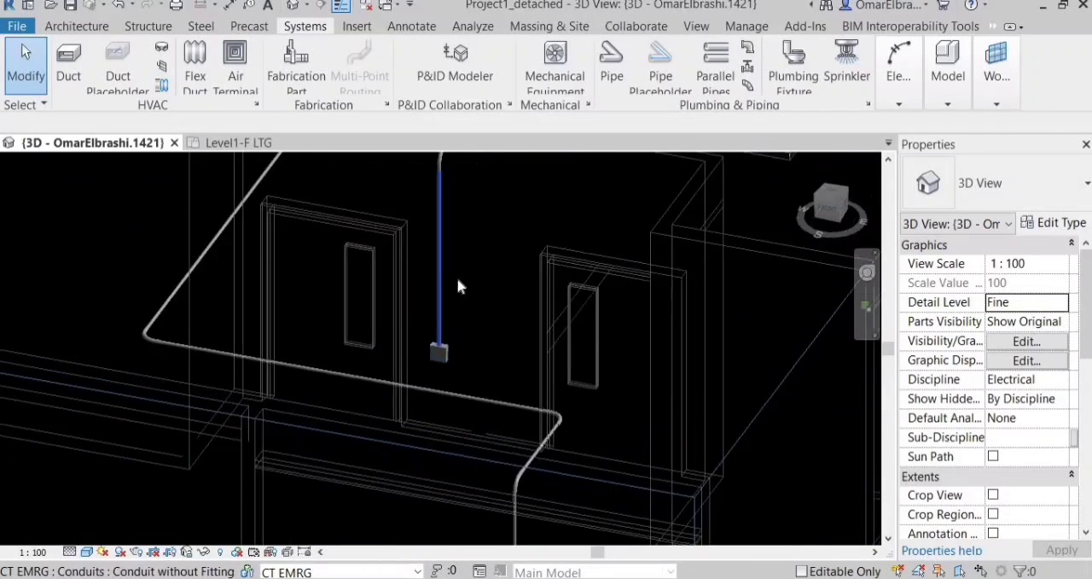
scroll(475, 359, down, 2)
shift+middle_drag(411, 379, 381, 367)
scroll(381, 367, down, 3)
scroll(440, 427, up, 4)
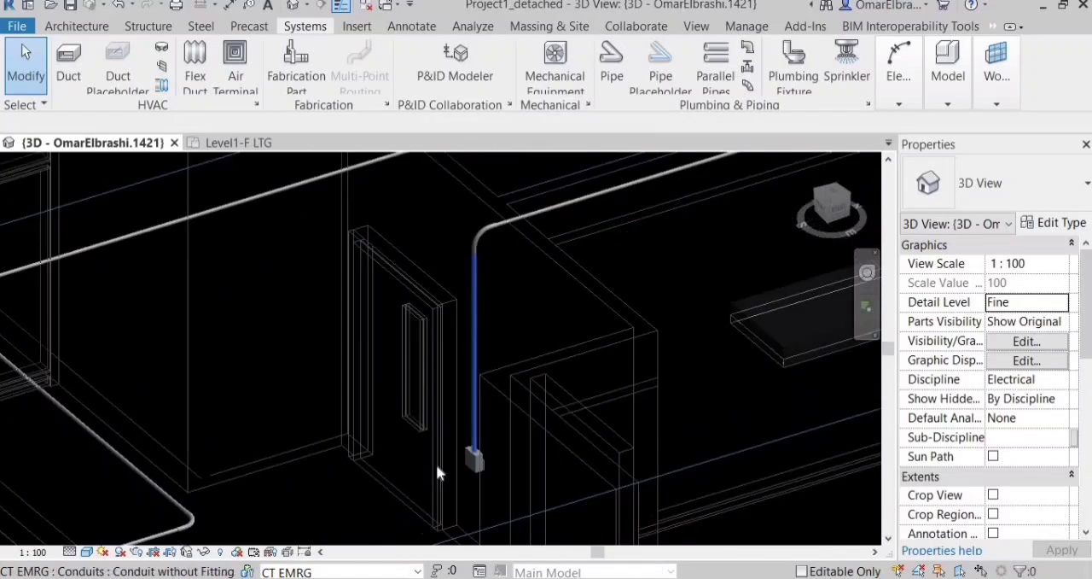
scroll(445, 453, up, 1)
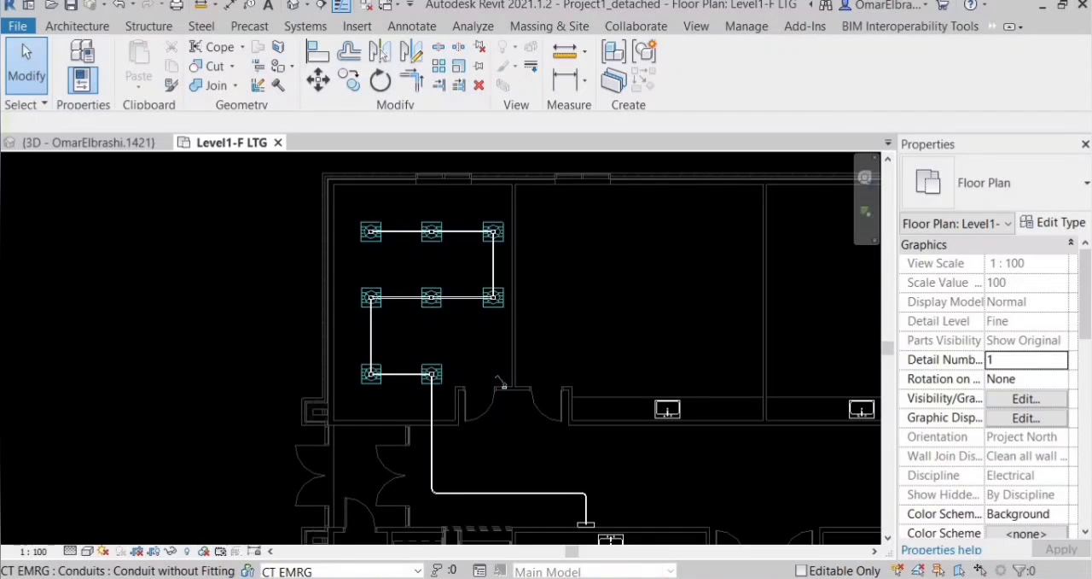
Examine the switch box beside the door and the nearby ceiling junction boxes in the Level1-F LTG plan and in 3D, returning to the plan.
scroll(556, 437, up, 5)
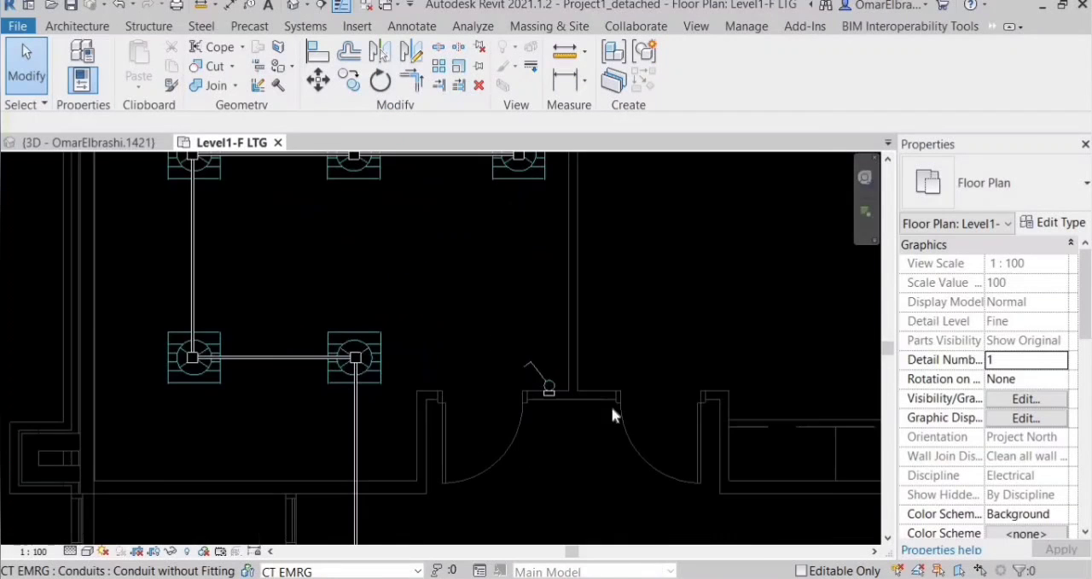
scroll(538, 407, up, 3)
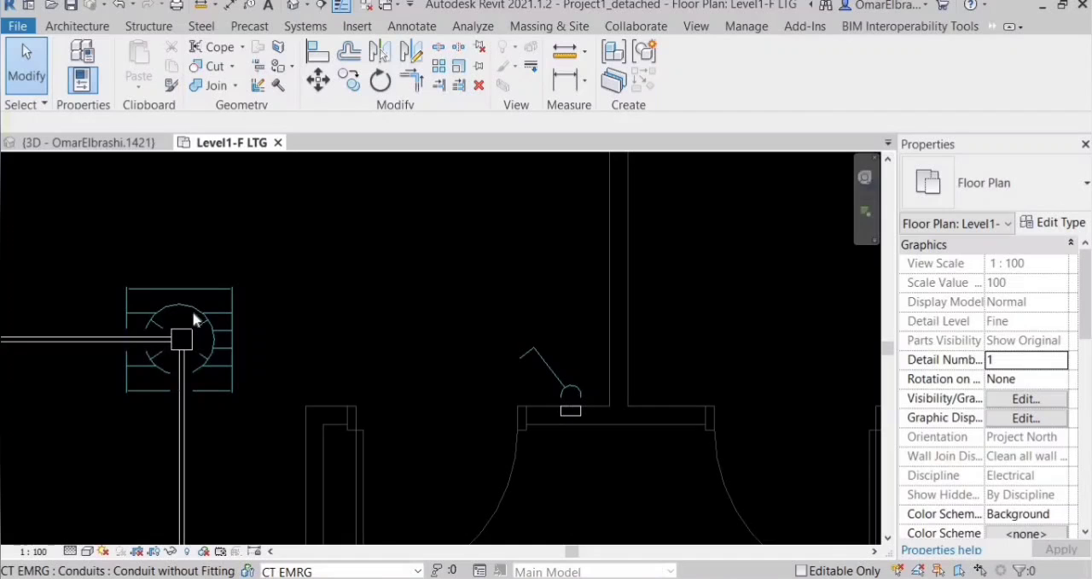
scroll(529, 380, down, 5)
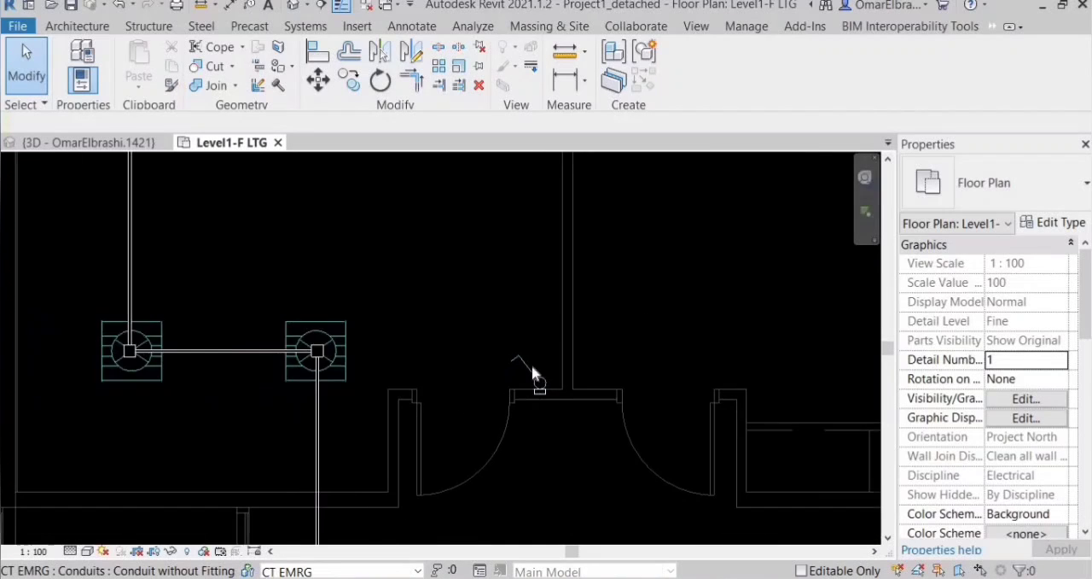
scroll(555, 435, up, 1)
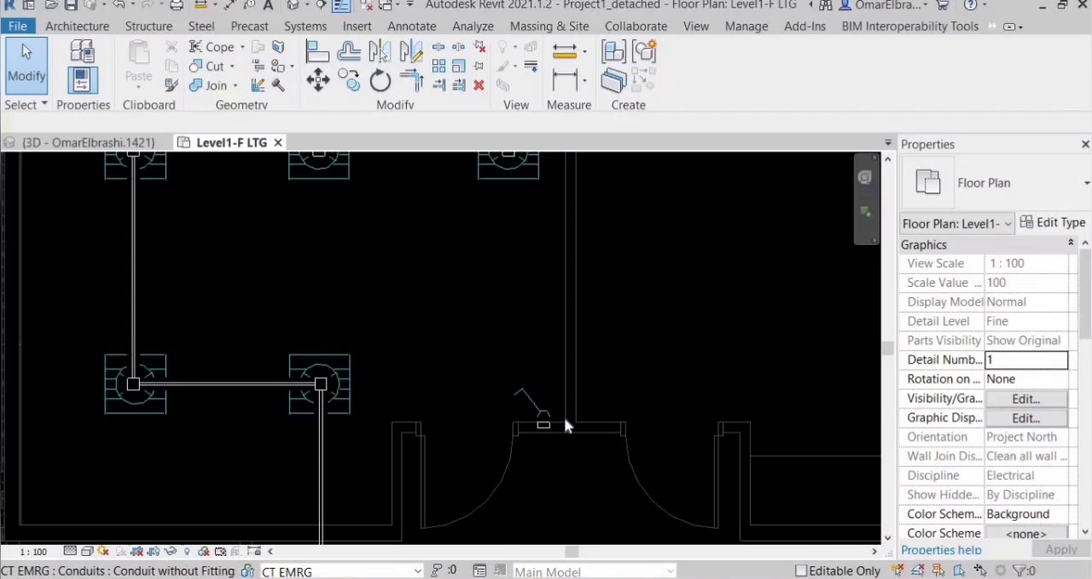
scroll(564, 417, up, 2)
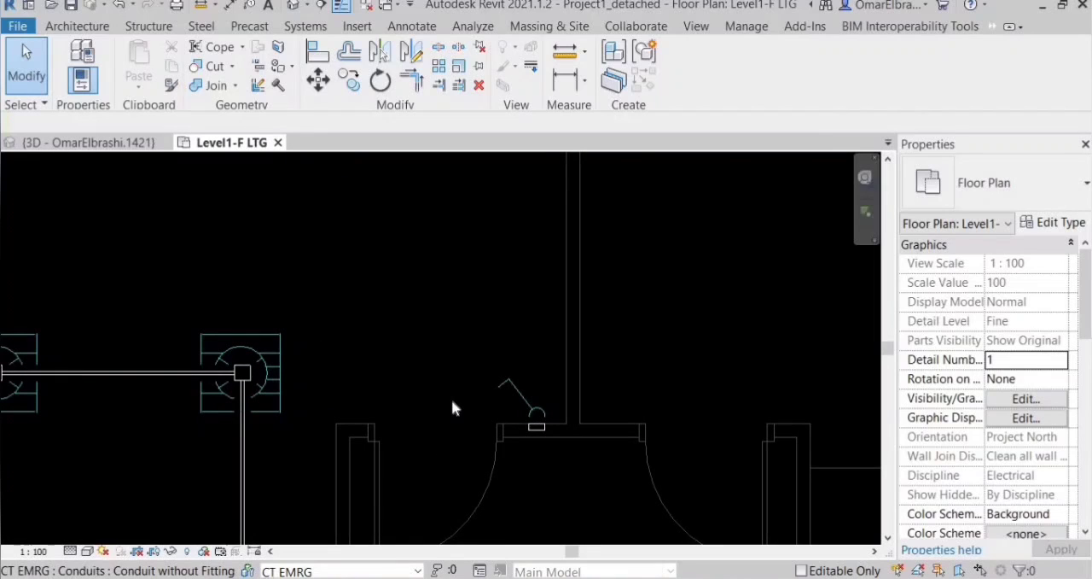
scroll(421, 419, up, 1)
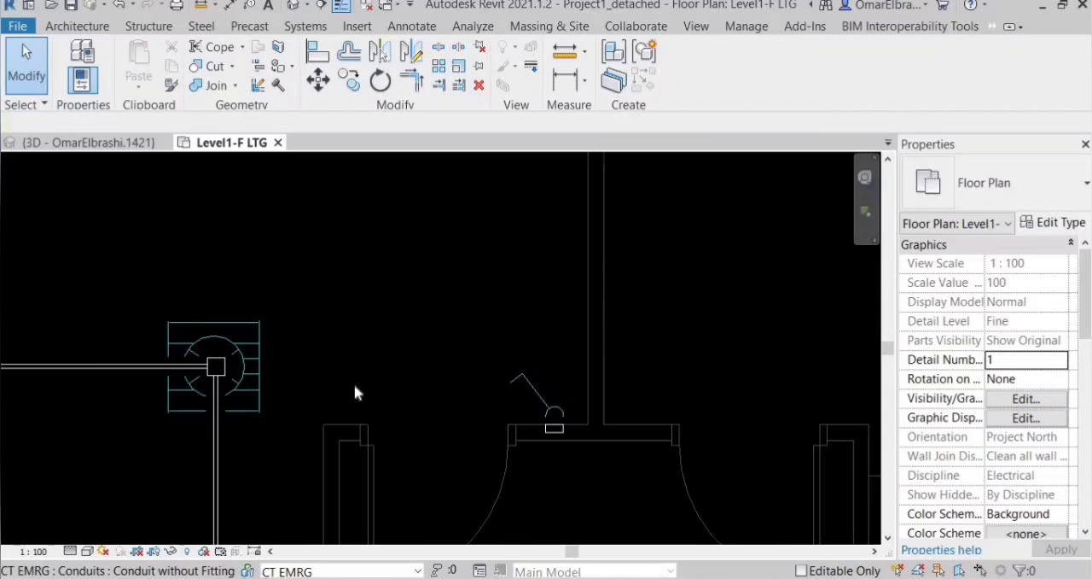
scroll(354, 386, down, 1)
scroll(350, 386, up, 1)
scroll(350, 386, up, 2)
scroll(660, 437, down, 1)
key(ctrl+Tab)
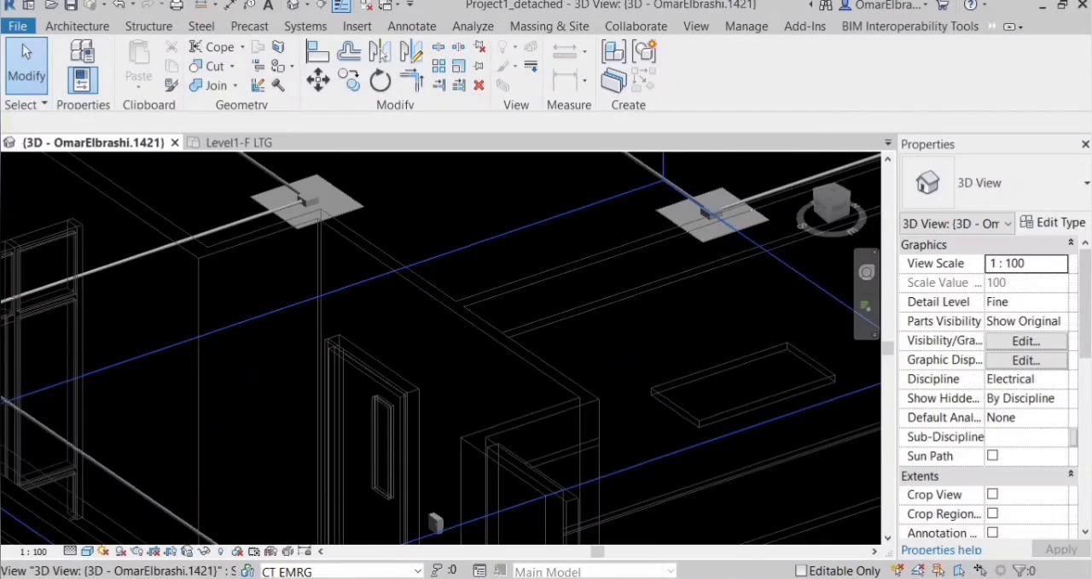
middle_drag(438, 524, 435, 524)
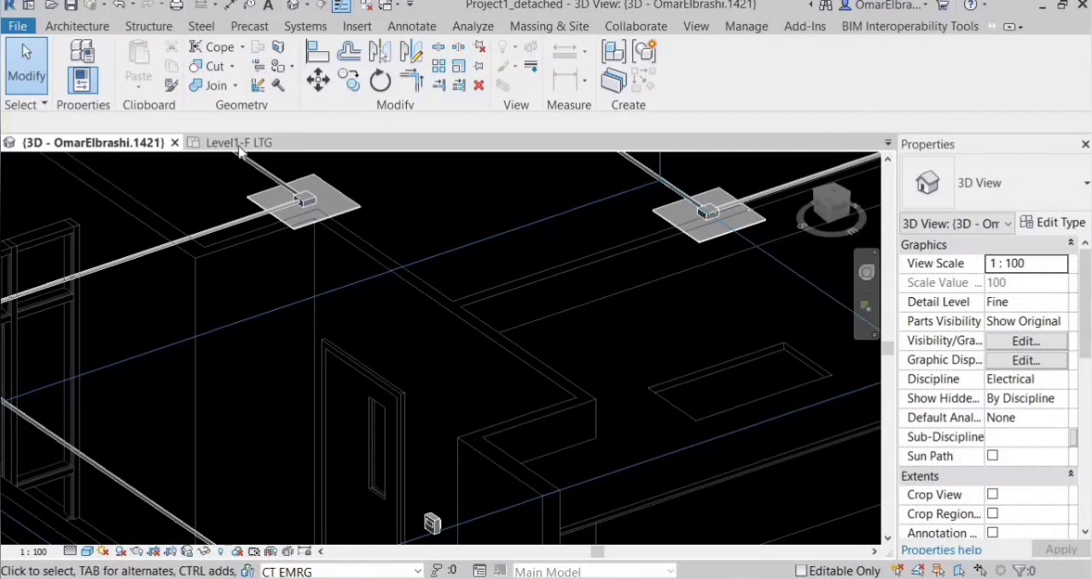
key(ctrl+Tab)
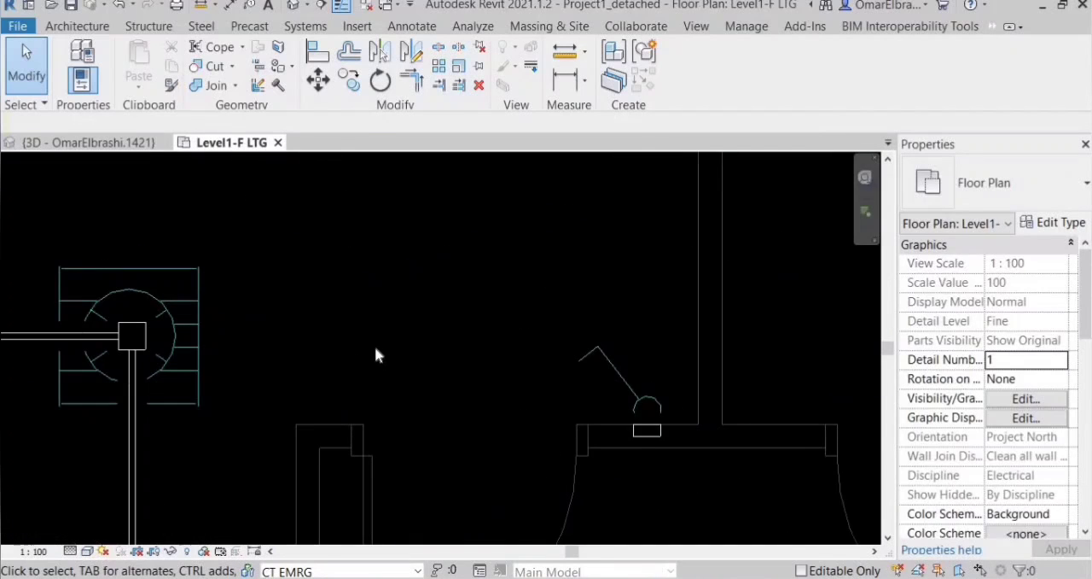
Cut a vertical building section through the corner room and corridor, left of the door-side switch, in the Level1-F LTG plan.
scroll(338, 220, down, 2)
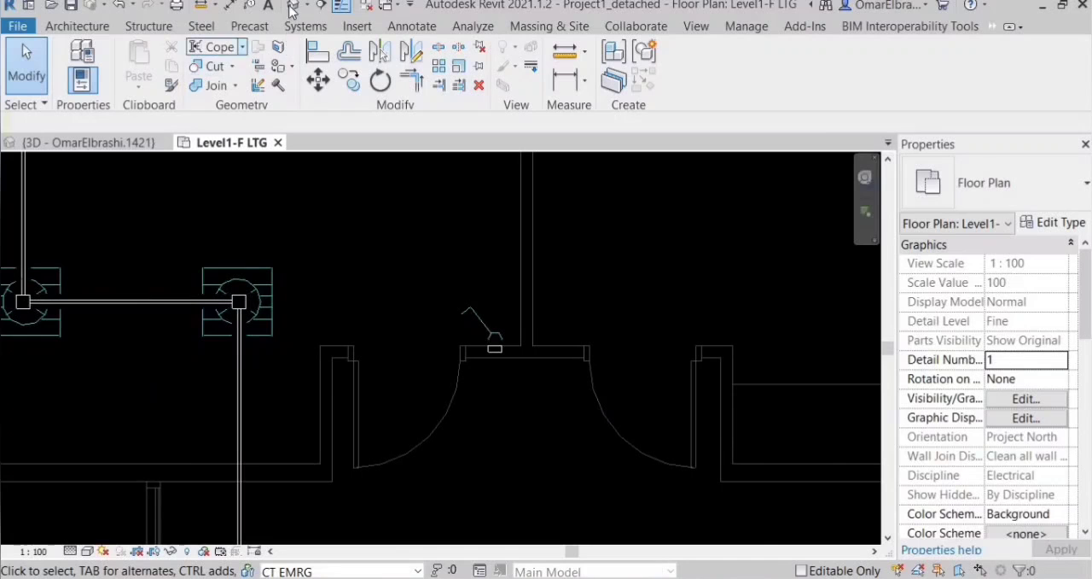
scroll(391, 279, down, 4)
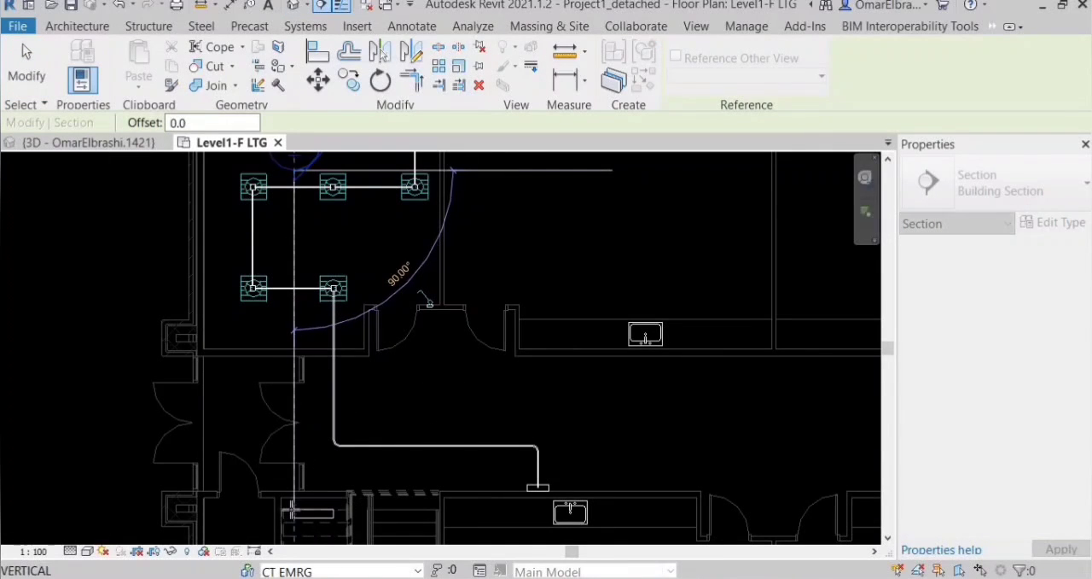
click(264, 422)
scroll(670, 387, down, 5)
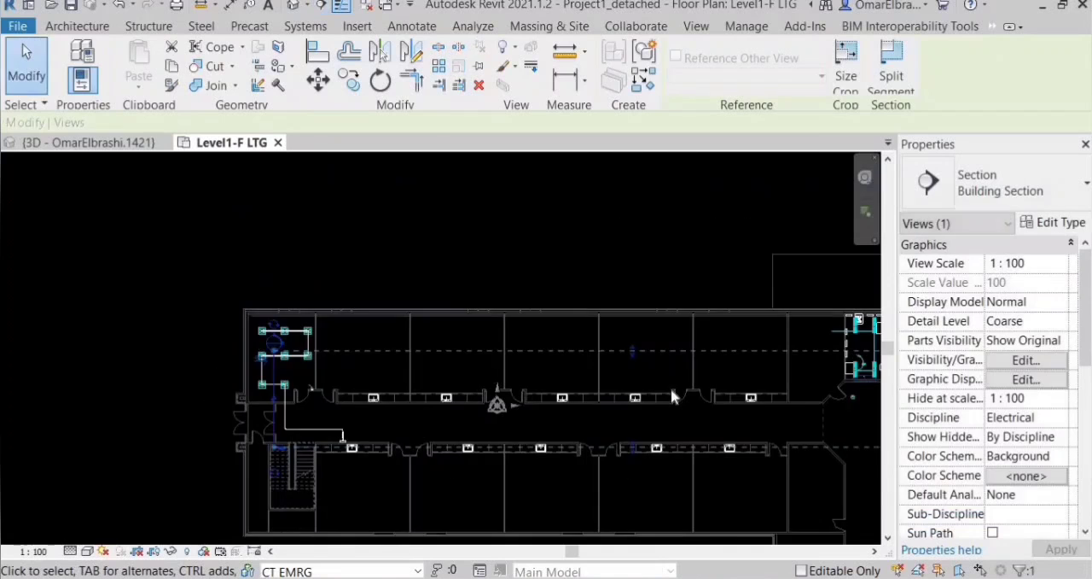
Shorten the section's view depth so that its far limit lies just beyond the corridor panelboard.
scroll(805, 372, down, 3)
scroll(806, 373, up, 2)
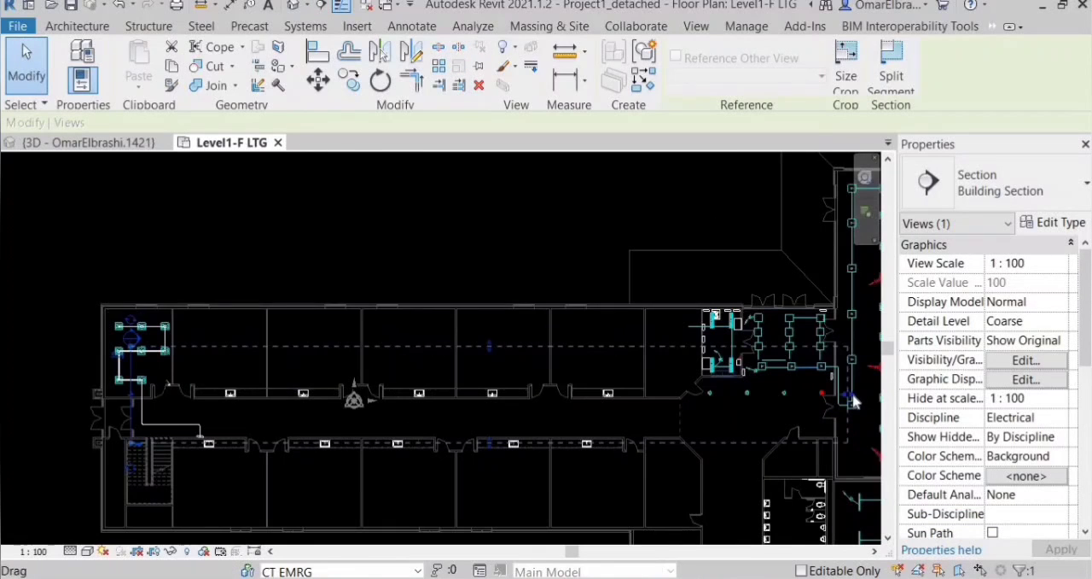
drag(721, 406, 260, 411)
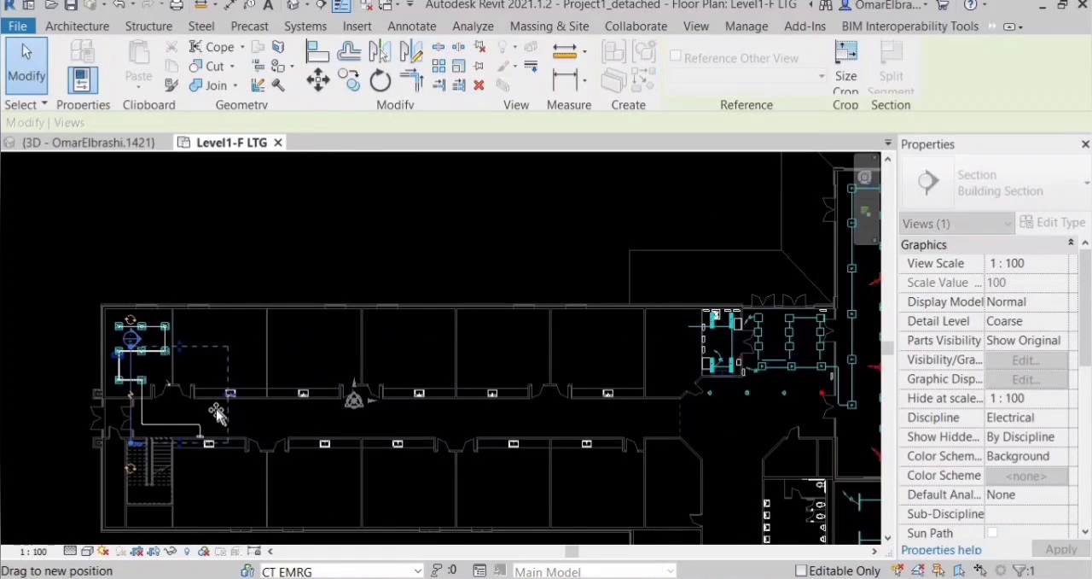
drag(136, 395, 137, 395)
scroll(162, 389, up, 4)
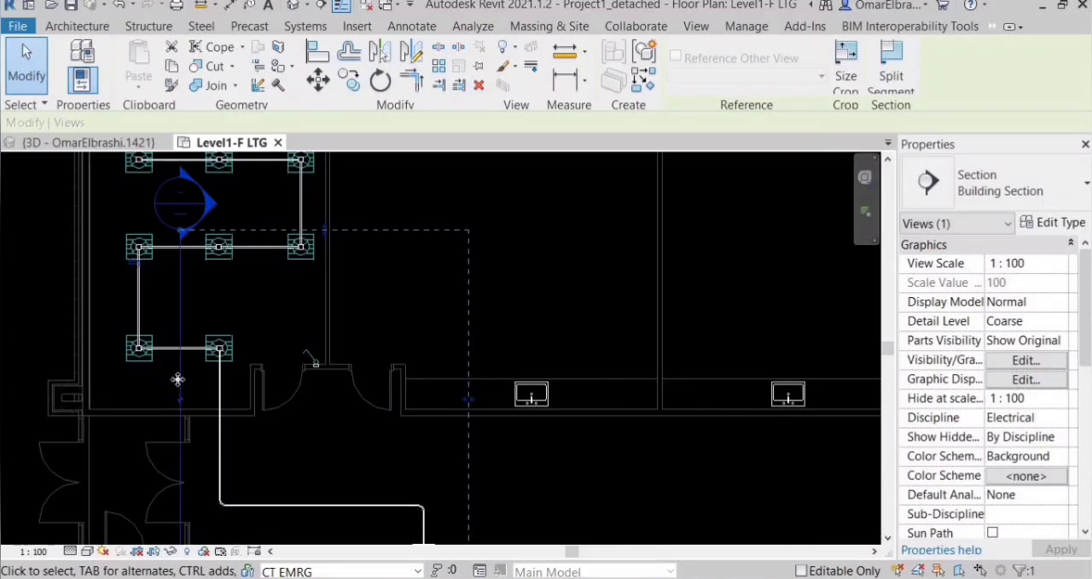
Open the section's view and examine the switch box, the ceiling fixture's junction box and the conduit descending to the panelboard.
right_click(180, 386)
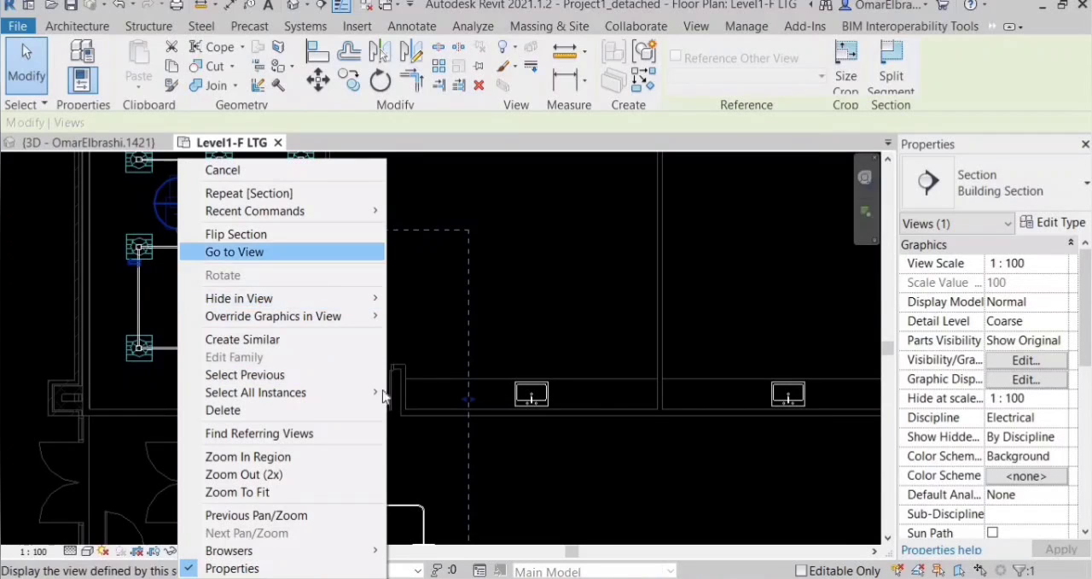
click(251, 253)
scroll(397, 467, up, 5)
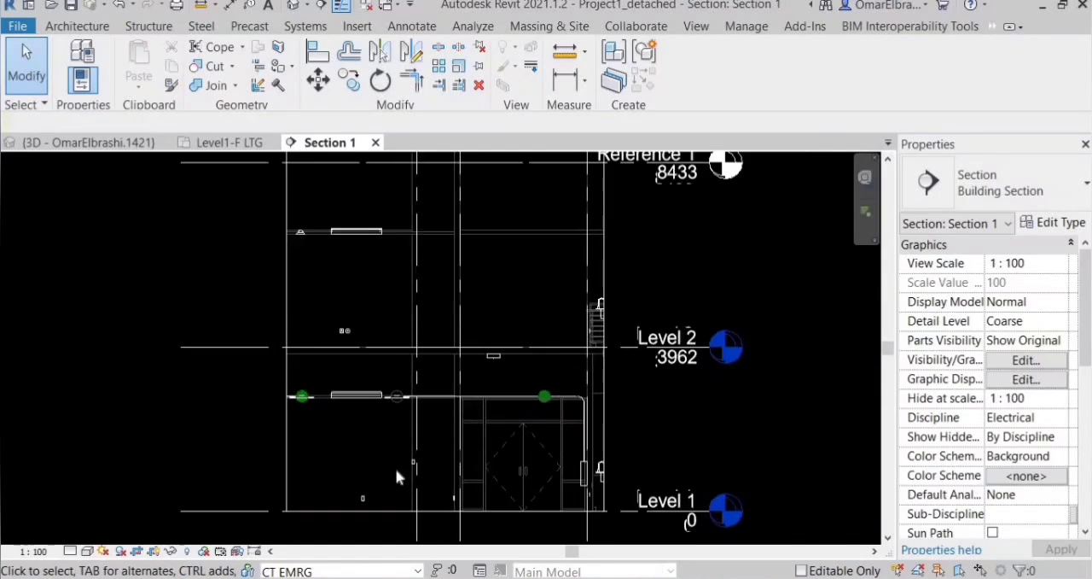
scroll(398, 468, up, 5)
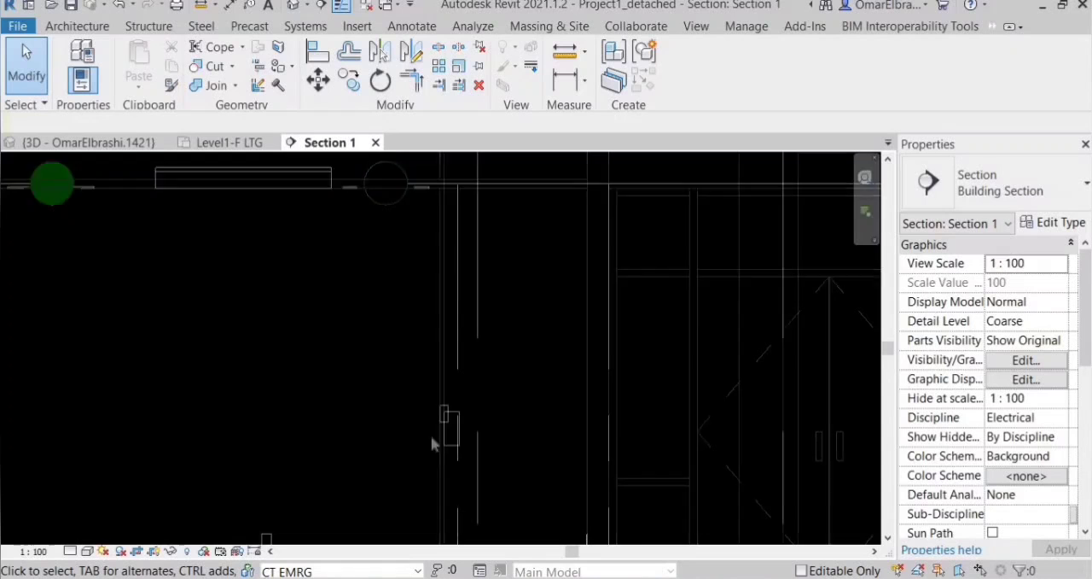
click(457, 440)
scroll(462, 448, down, 4)
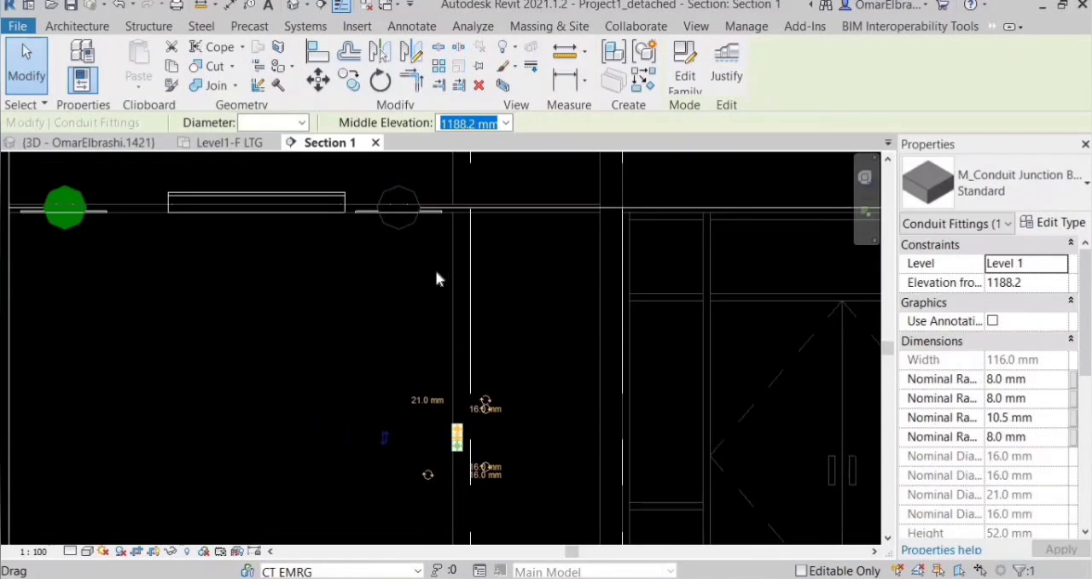
scroll(341, 287, up, 5)
scroll(310, 292, down, 5)
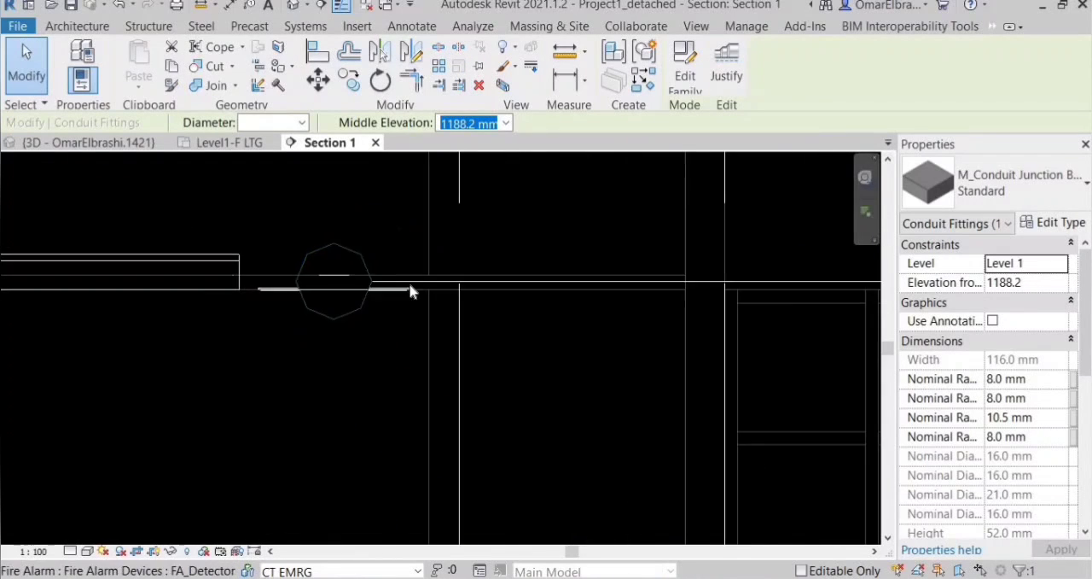
scroll(440, 370, down, 1)
click(307, 405)
scroll(308, 406, down, 2)
scroll(658, 443, up, 2)
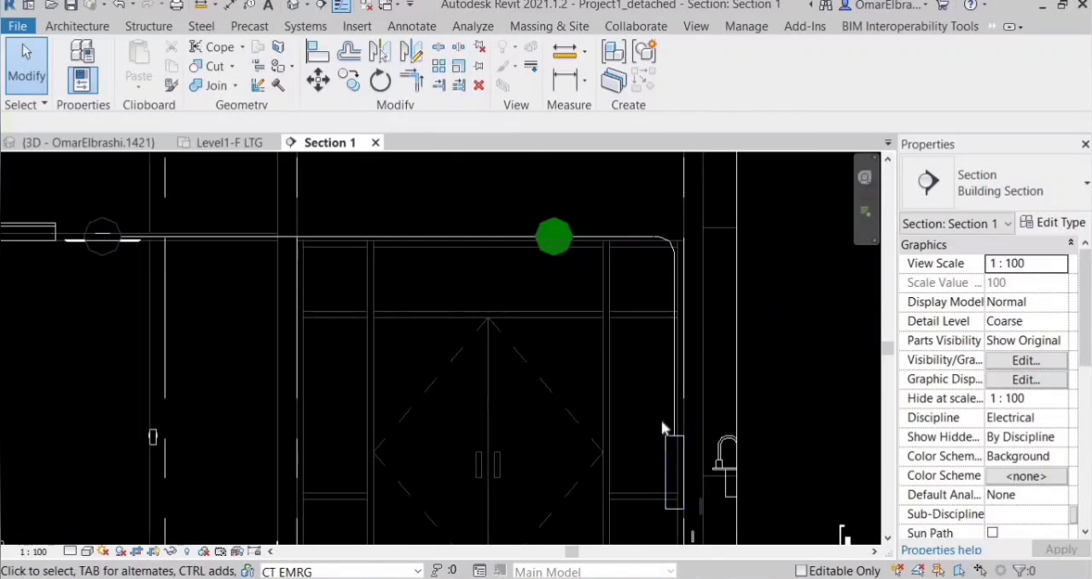
scroll(686, 389, up, 2)
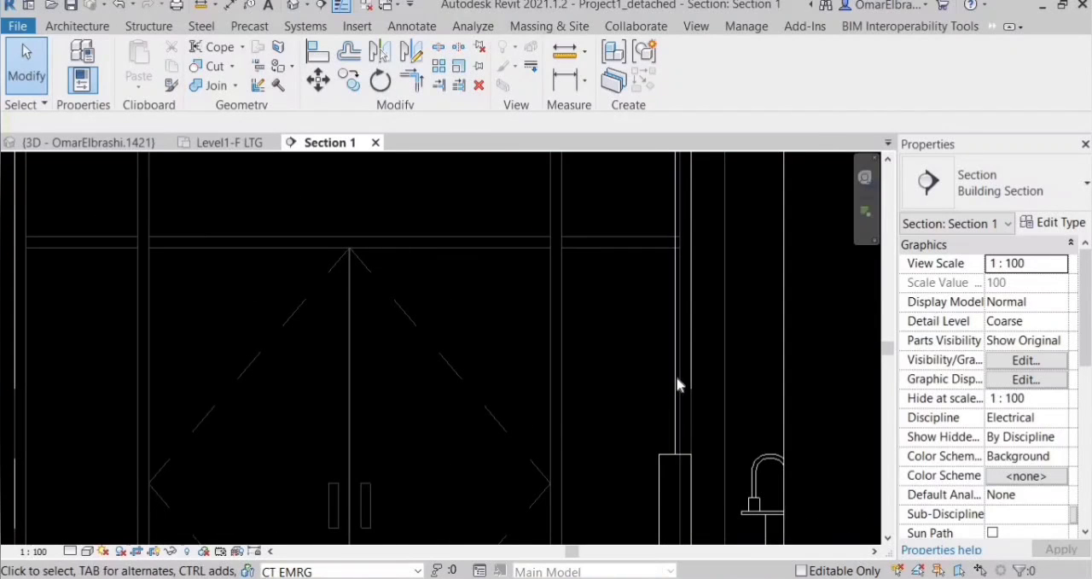
Set the section view's detail level to Fine to show the conduits at their real width.
click(677, 337)
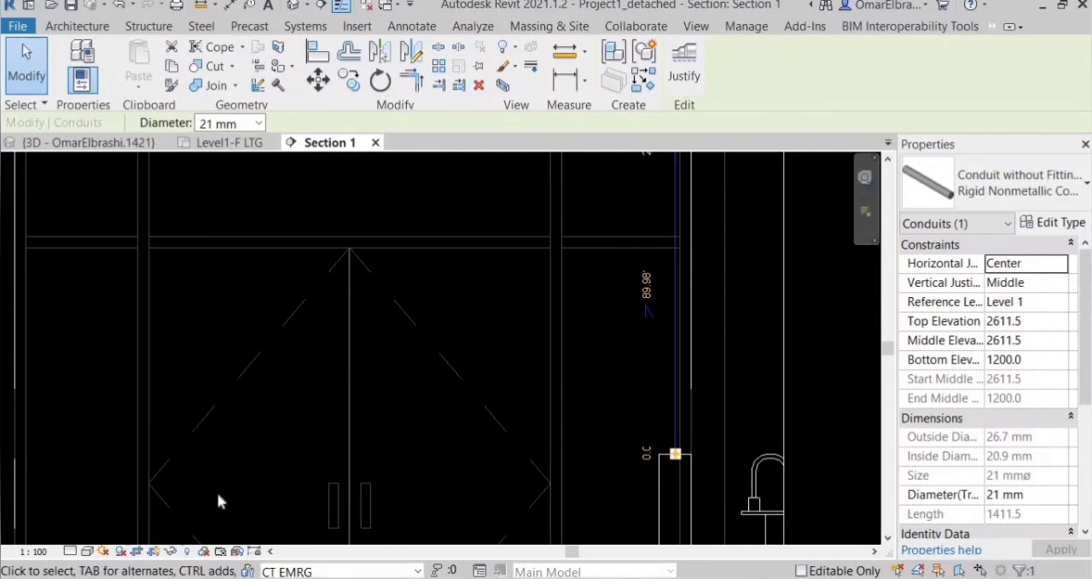
click(69, 551)
click(571, 453)
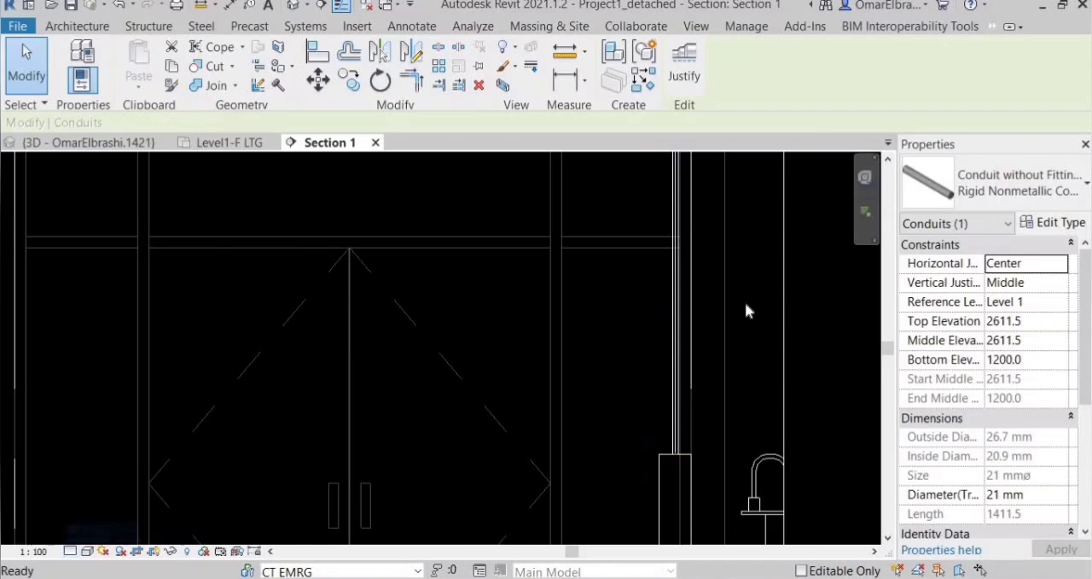
scroll(586, 441, down, 2)
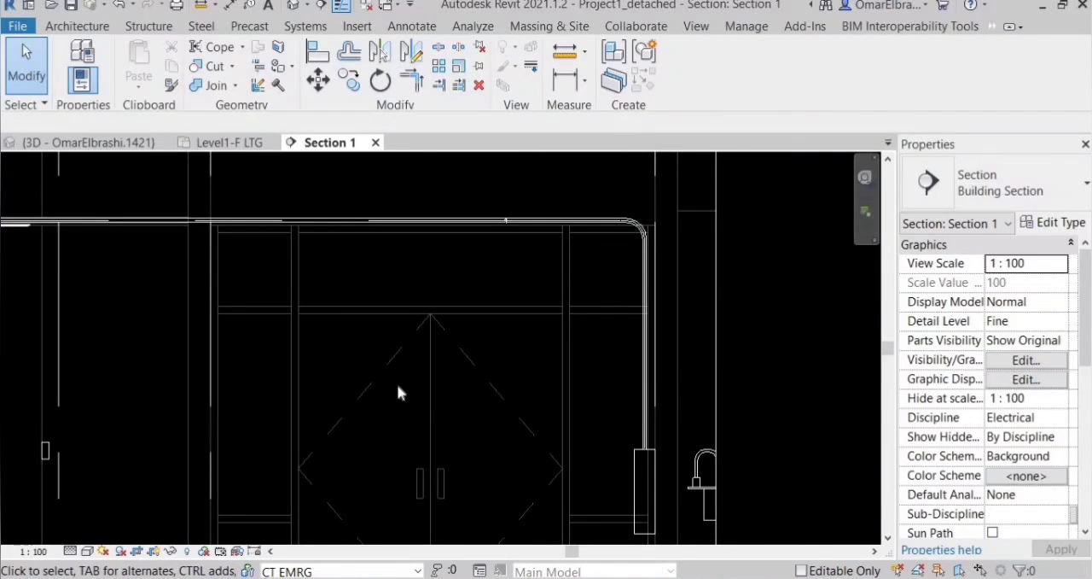
scroll(398, 385, down, 4)
scroll(192, 409, up, 4)
scroll(274, 438, down, 3)
scroll(224, 409, up, 4)
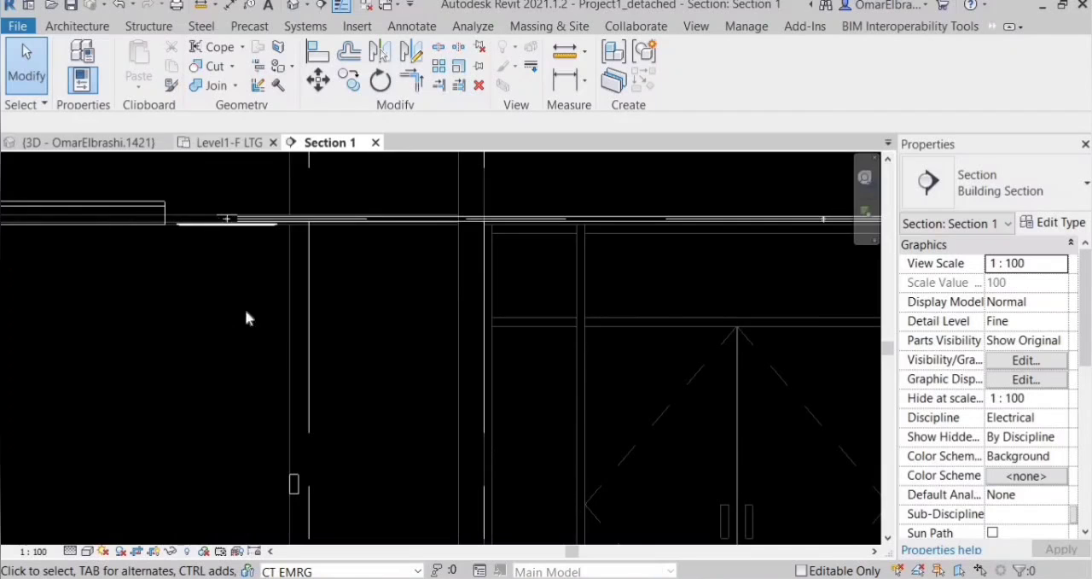
In the Level1-F LTG plan, draw a 21 mm conduit from the fixture's junction box nearest the door across and towards the switch, ending short of it.
key(ctrl+Tab)
scroll(220, 384, up, 4)
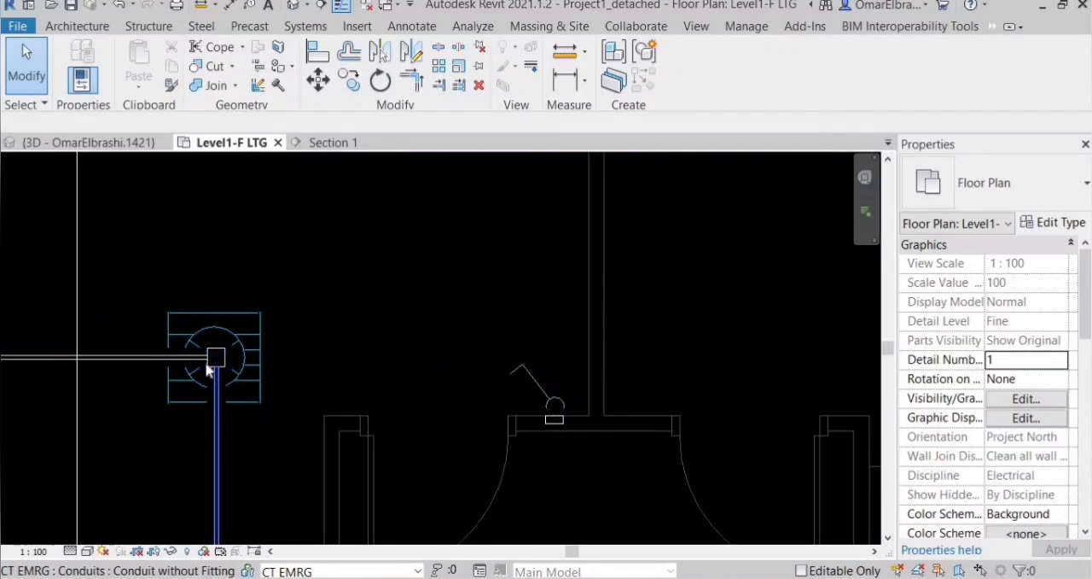
scroll(211, 363, up, 1)
scroll(215, 376, up, 3)
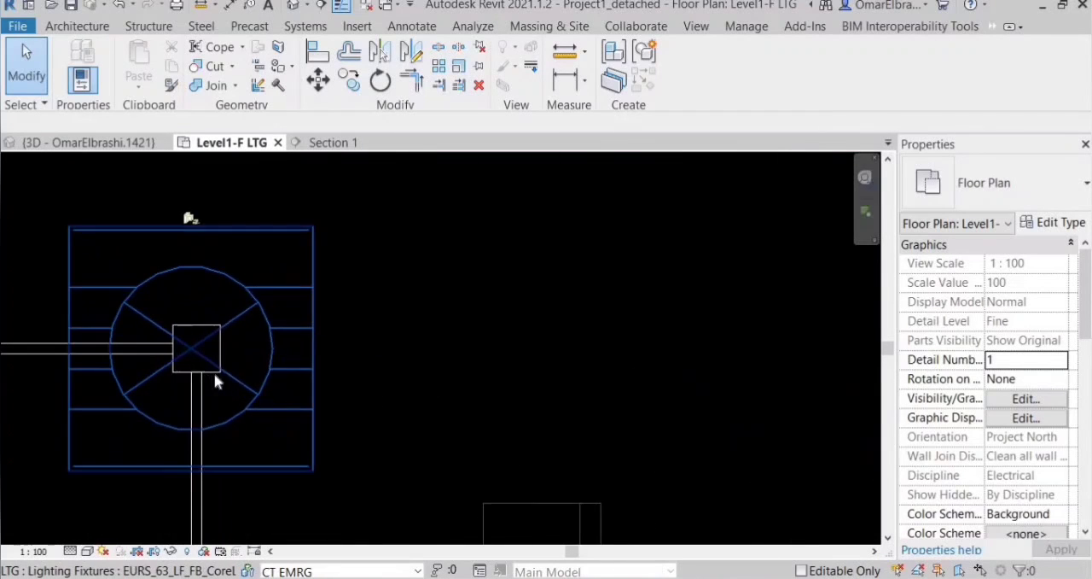
click(210, 349)
right_click(215, 350)
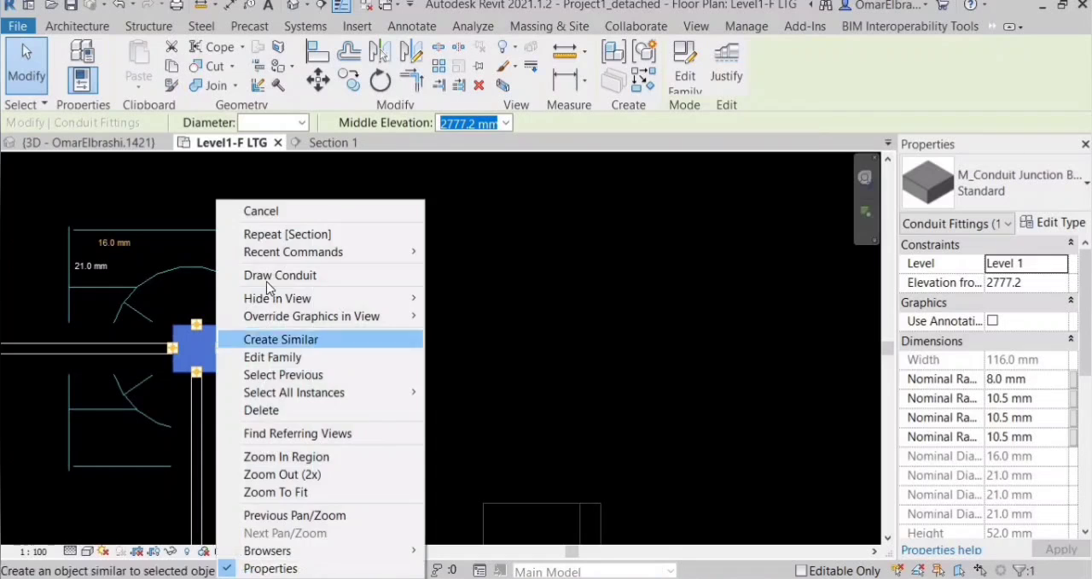
click(268, 277)
scroll(327, 353, down, 4)
scroll(524, 360, up, 1)
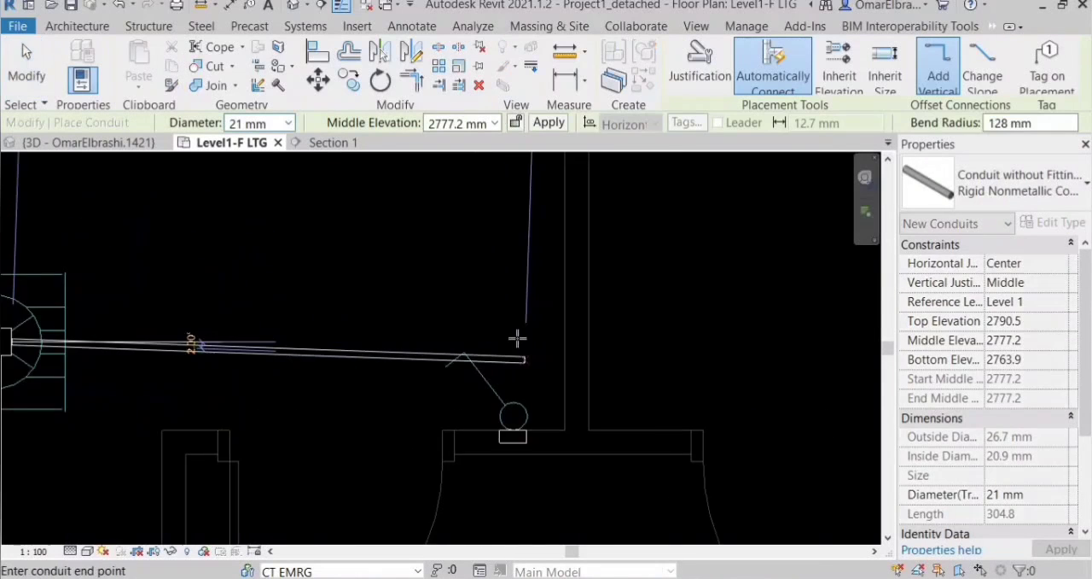
scroll(519, 336, up, 1)
click(513, 384)
scroll(520, 394, up, 1)
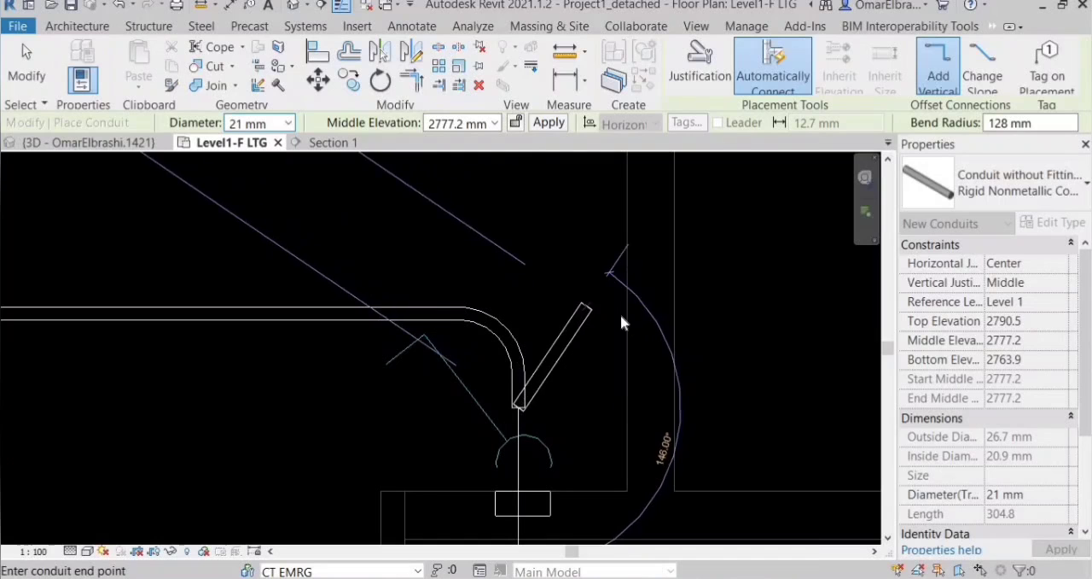
right_click(589, 305)
click(620, 314)
scroll(523, 344, down, 2)
scroll(524, 344, up, 2)
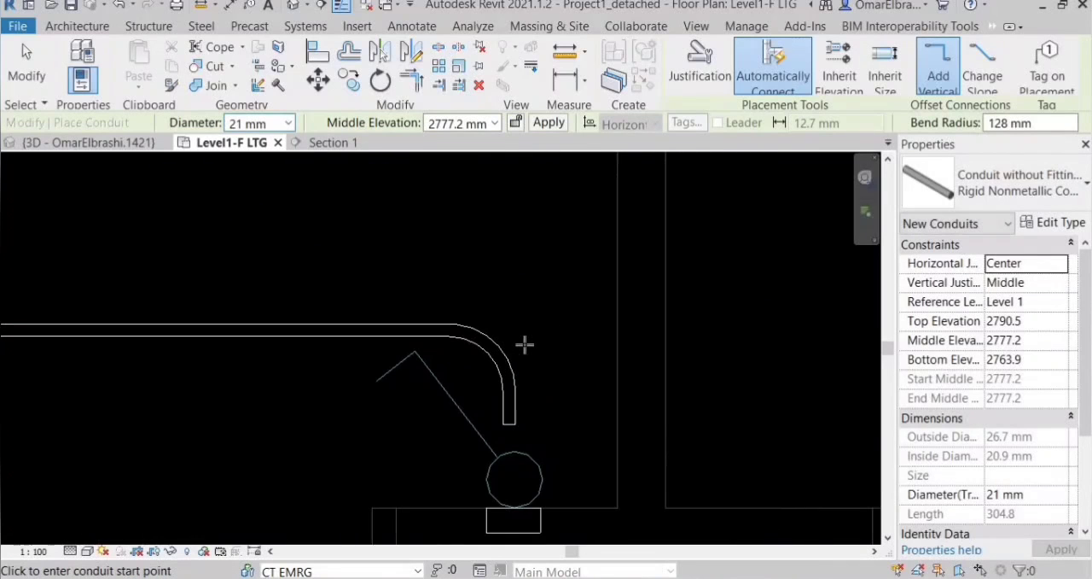
Check the new switch conduit in 3D, and temporarily hide the long corridor conduit overlapping it in Section 1.
key(ctrl+Tab)
scroll(431, 363, down, 1)
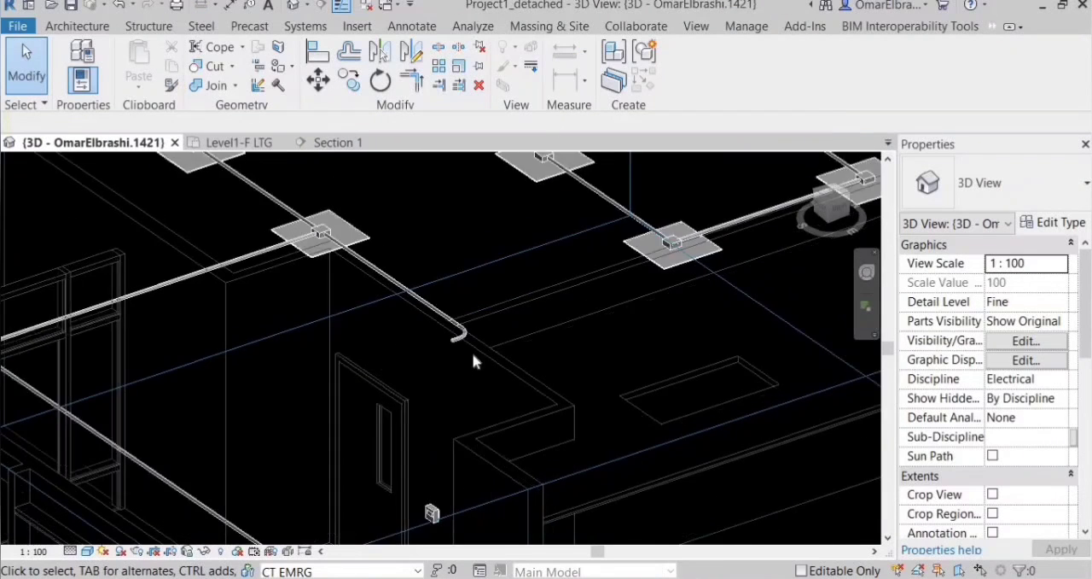
scroll(405, 332, up, 2)
key(ctrl+Tab)
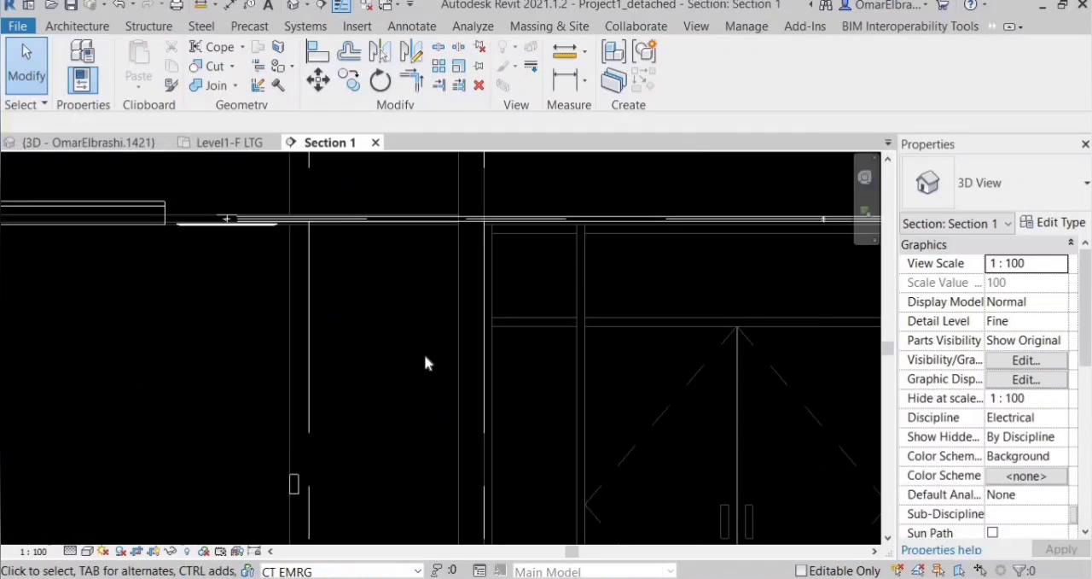
scroll(418, 346, down, 1)
key(ctrl+Tab)
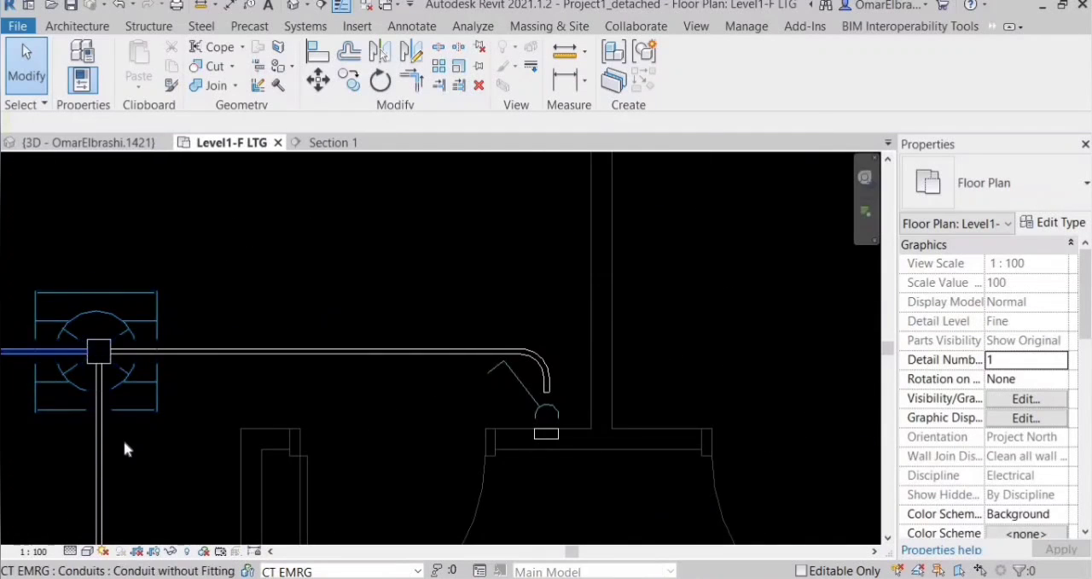
click(302, 144)
scroll(381, 339, down, 1)
scroll(436, 301, up, 2)
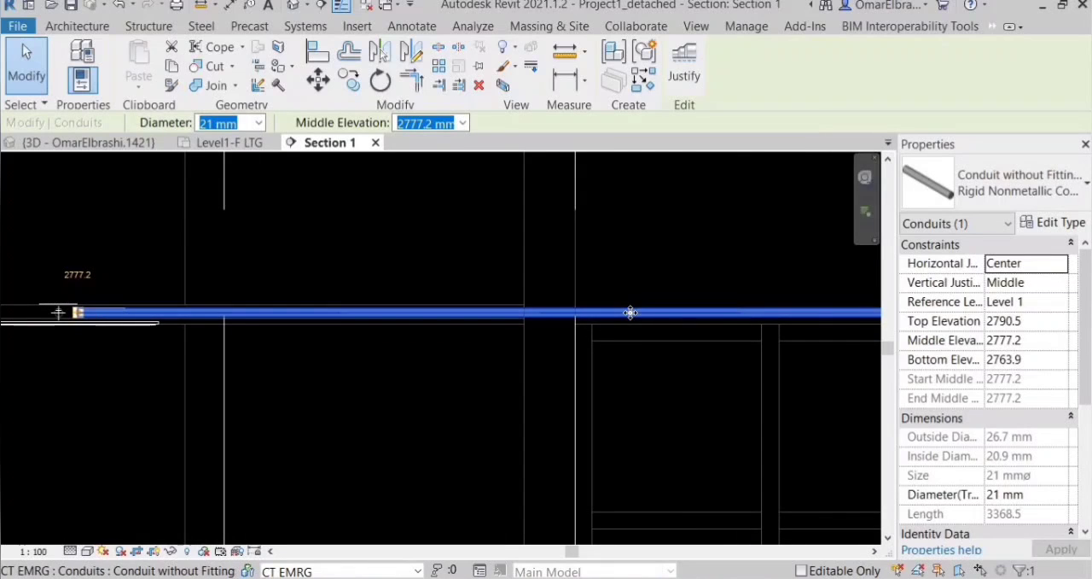
key(h)
key(c)
scroll(379, 267, down, 1)
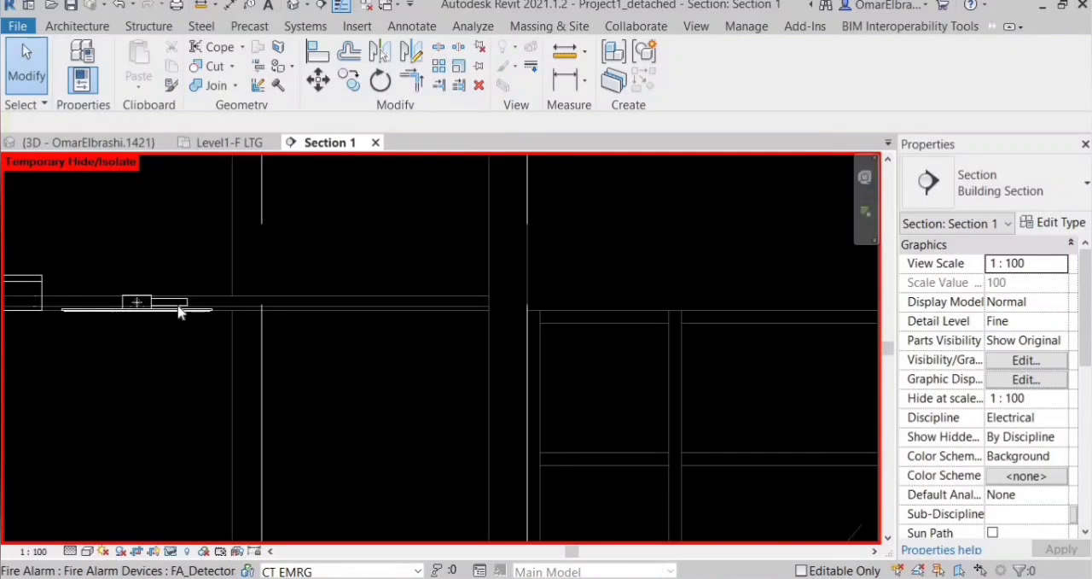
Draw a vertical 21 mm conduit from the top of the switch's junction box up to about 2776 mm elevation, near the ceiling conduit's height.
scroll(179, 311, up, 4)
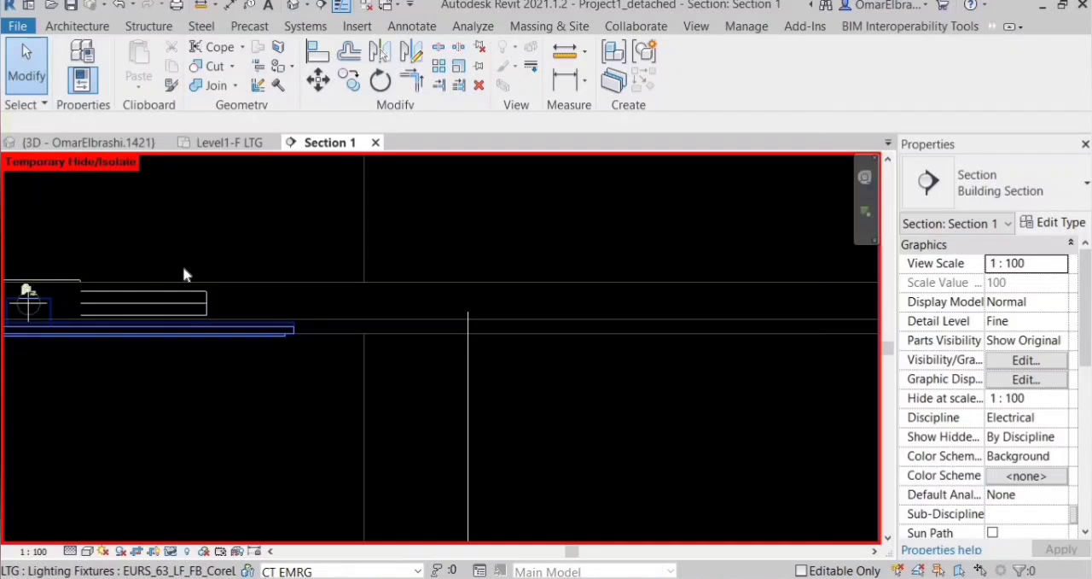
scroll(184, 270, down, 4)
scroll(439, 241, down, 6)
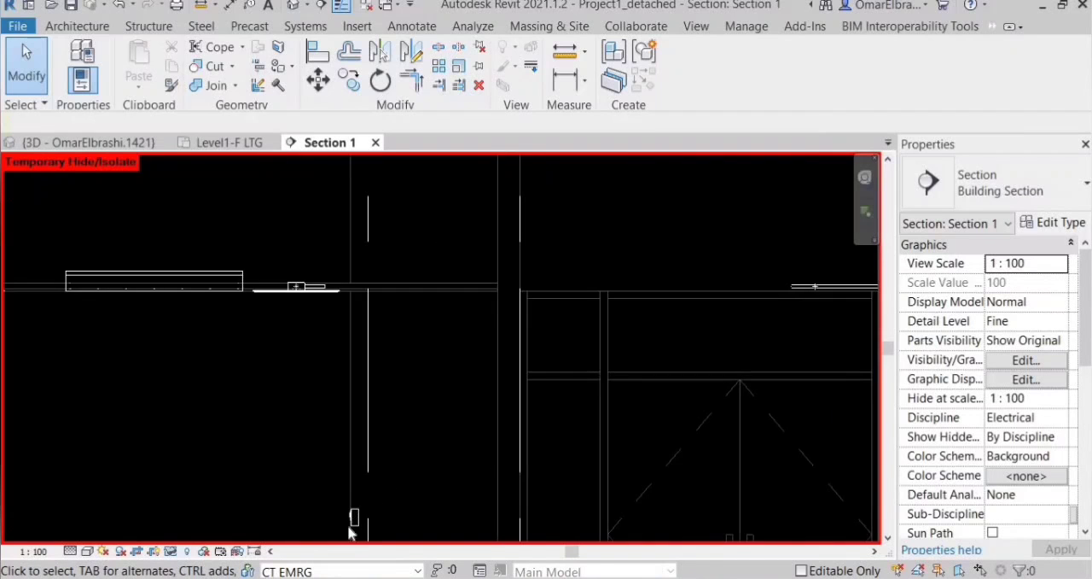
scroll(350, 529, up, 5)
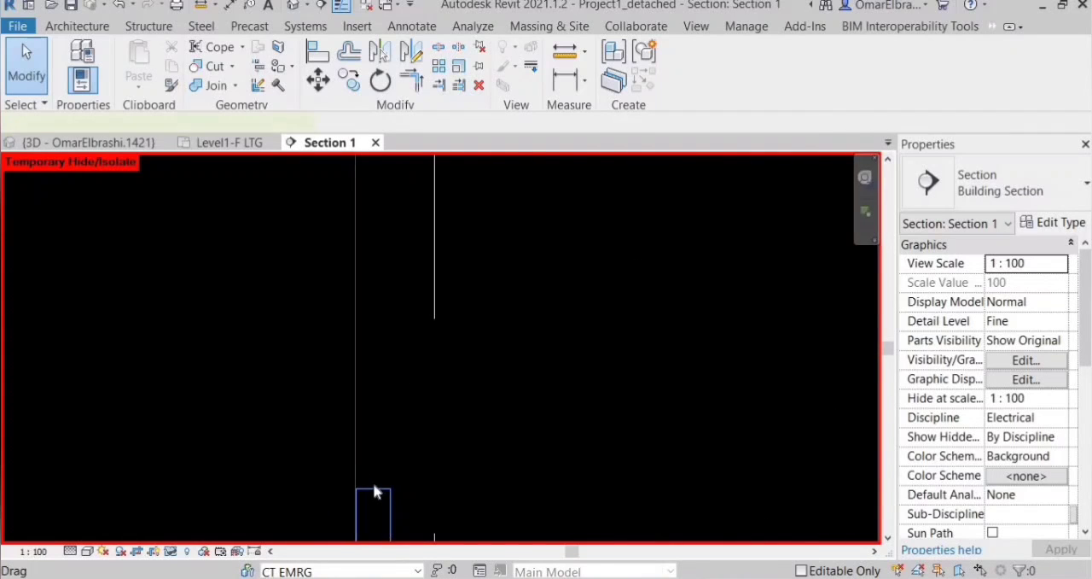
click(373, 491)
right_click(373, 485)
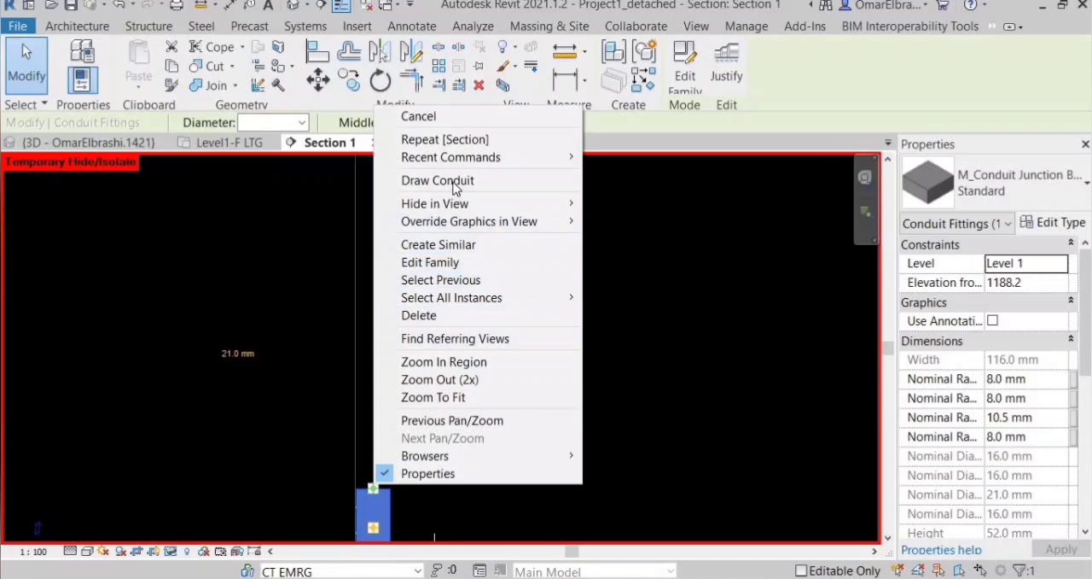
click(453, 181)
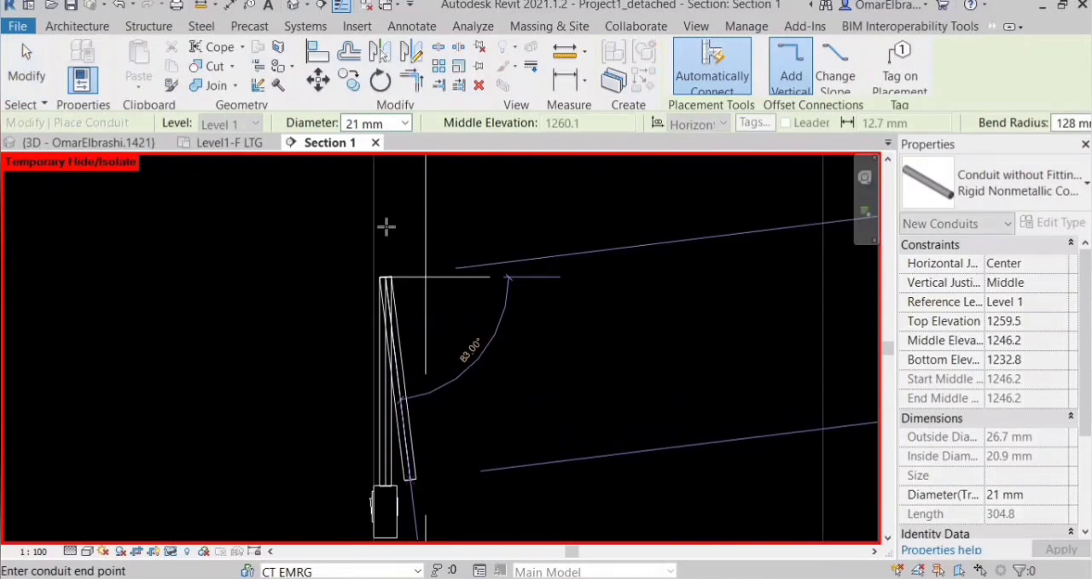
scroll(388, 226, down, 5)
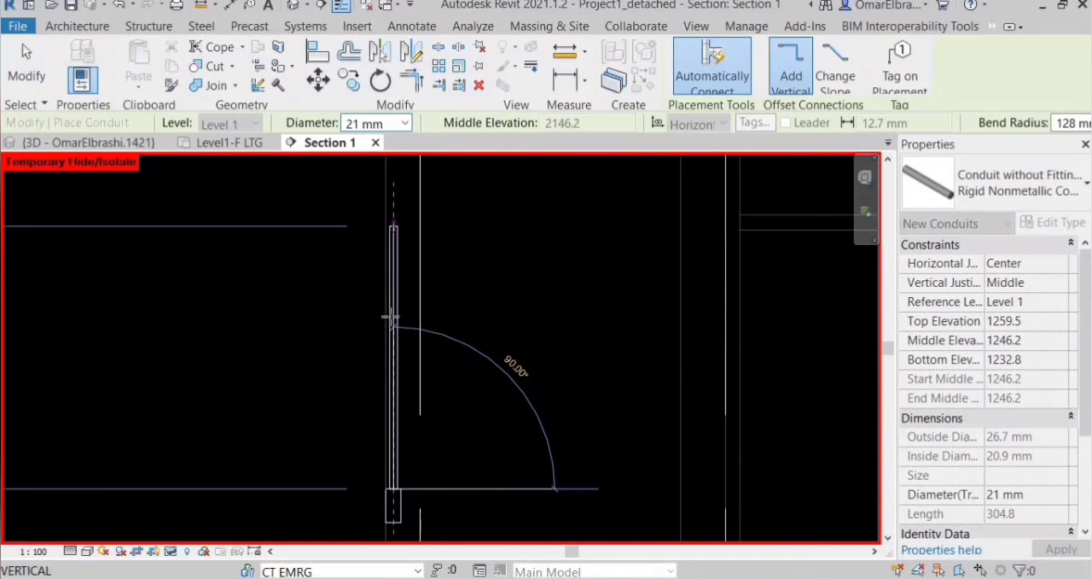
scroll(391, 226, up, 3)
click(391, 224)
scroll(384, 179, up, 1)
scroll(298, 237, up, 1)
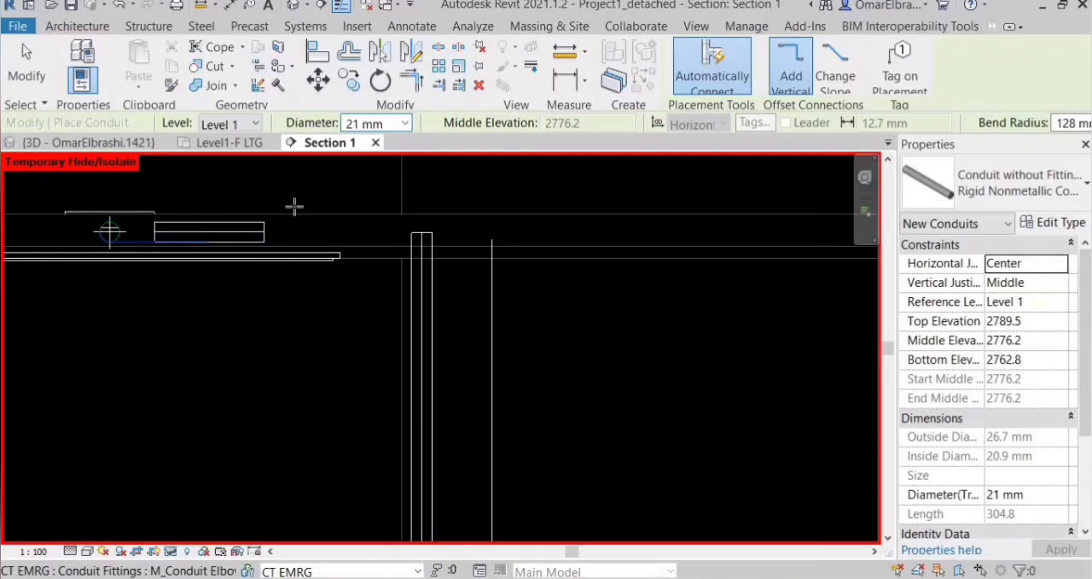
Shorten the vertical switch conduit from its upper end to about 1485 mm long and check the gap below the ceiling conduit in 3D.
right_click(359, 225)
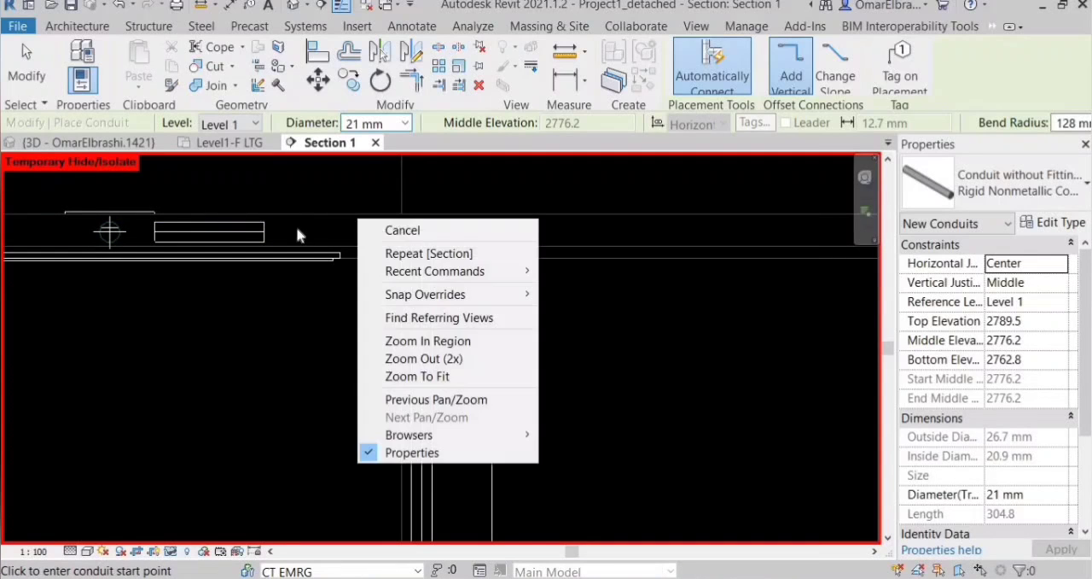
key(Escape)
key(Escape)
scroll(269, 230, up, 1)
scroll(453, 258, down, 1)
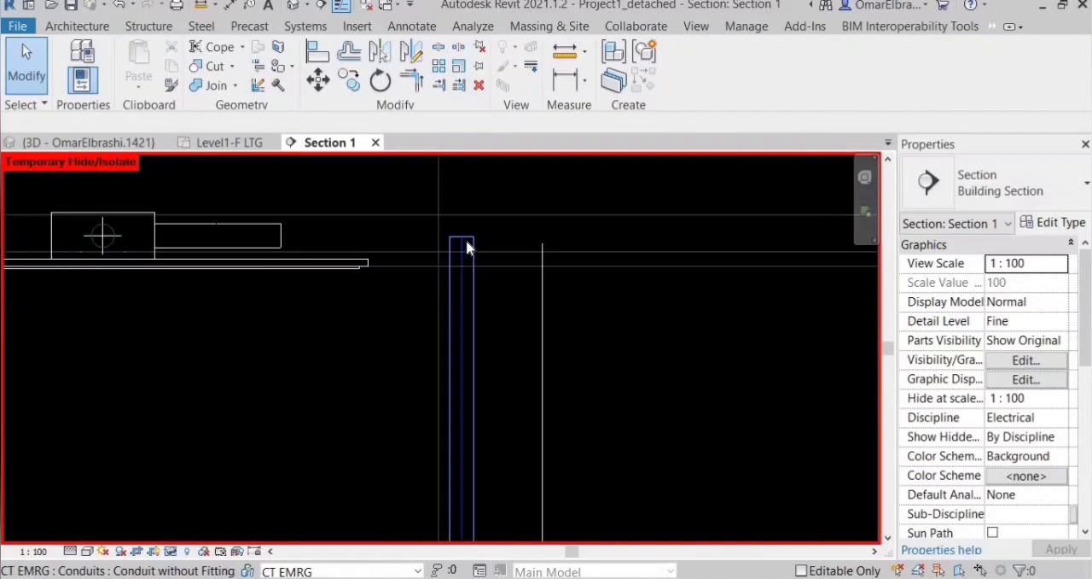
click(466, 243)
drag(463, 238, 464, 332)
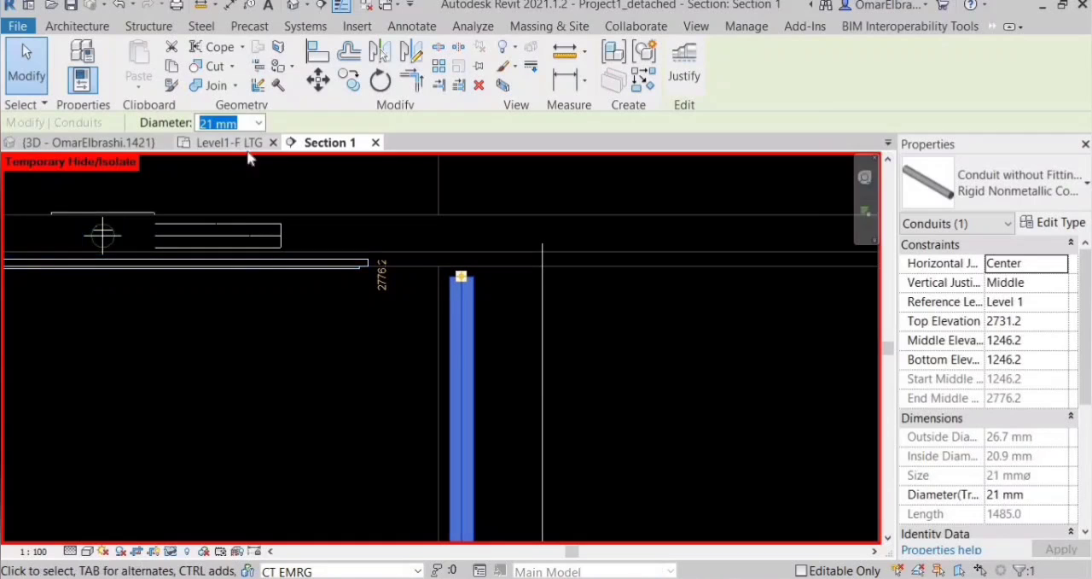
click(128, 143)
click(471, 354)
scroll(436, 354, up, 1)
scroll(436, 353, up, 2)
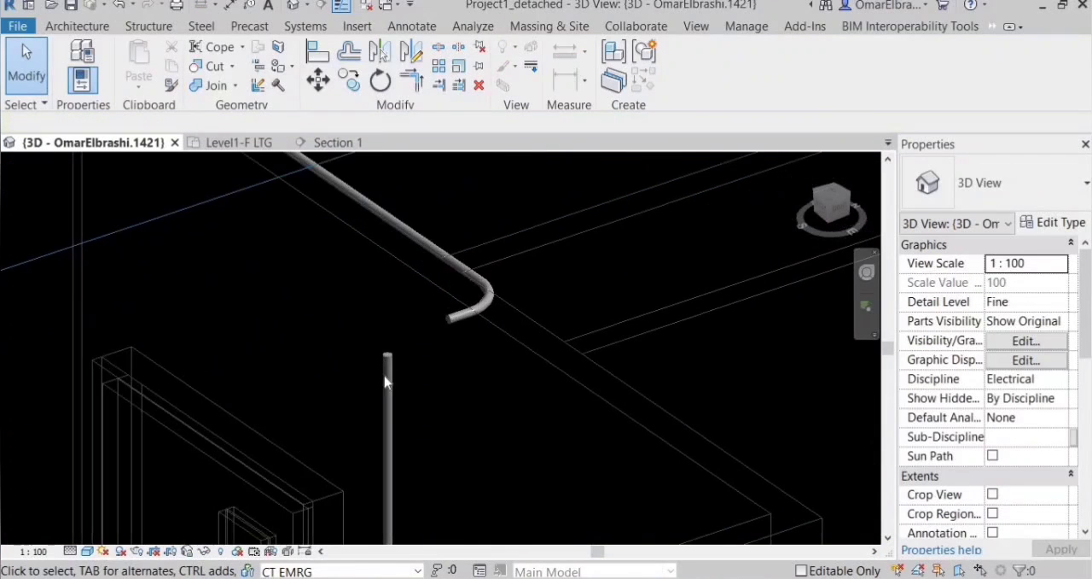
In Section 1, lengthen the ceiling conduit's free end towards the wall, stopping short of the vertical switch conduit.
click(339, 142)
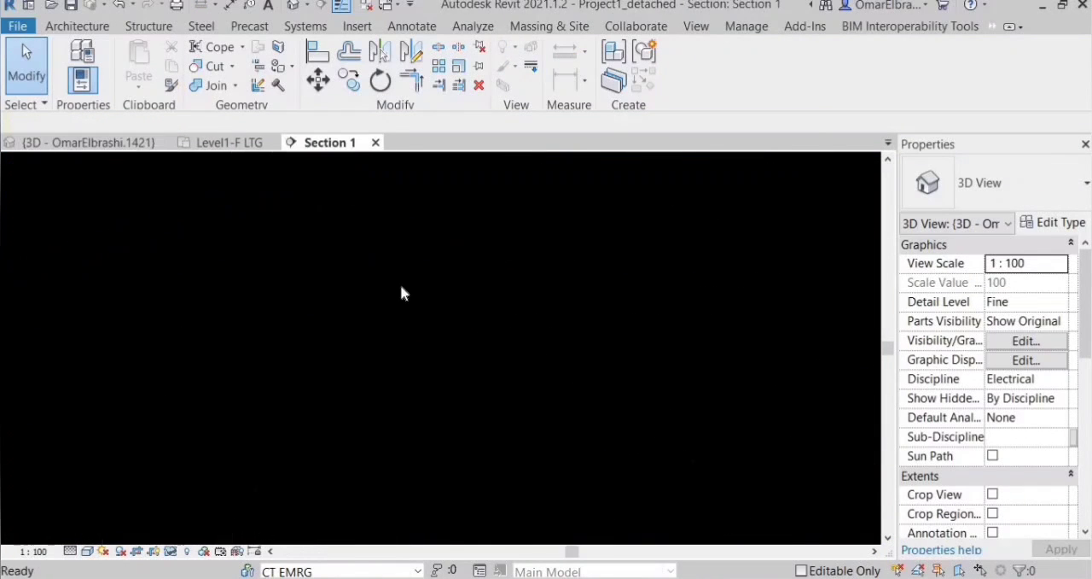
scroll(429, 254, up, 1)
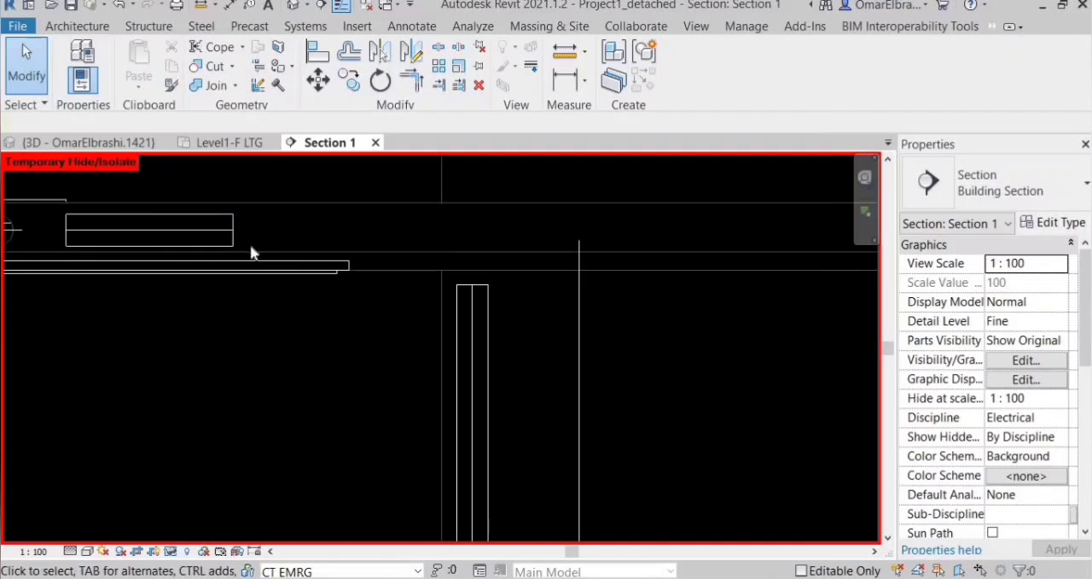
click(228, 233)
drag(233, 230, 392, 230)
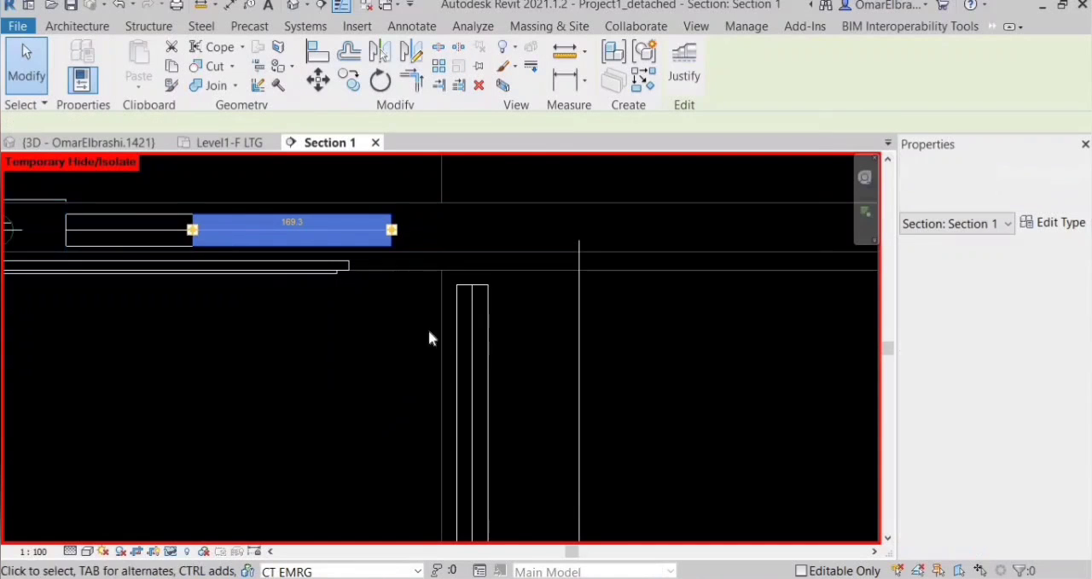
click(414, 339)
Join the vertical switch conduit and the horizontal ceiling conduit into a corner bend with Trim/Extend to Corner.
key(t)
key(r)
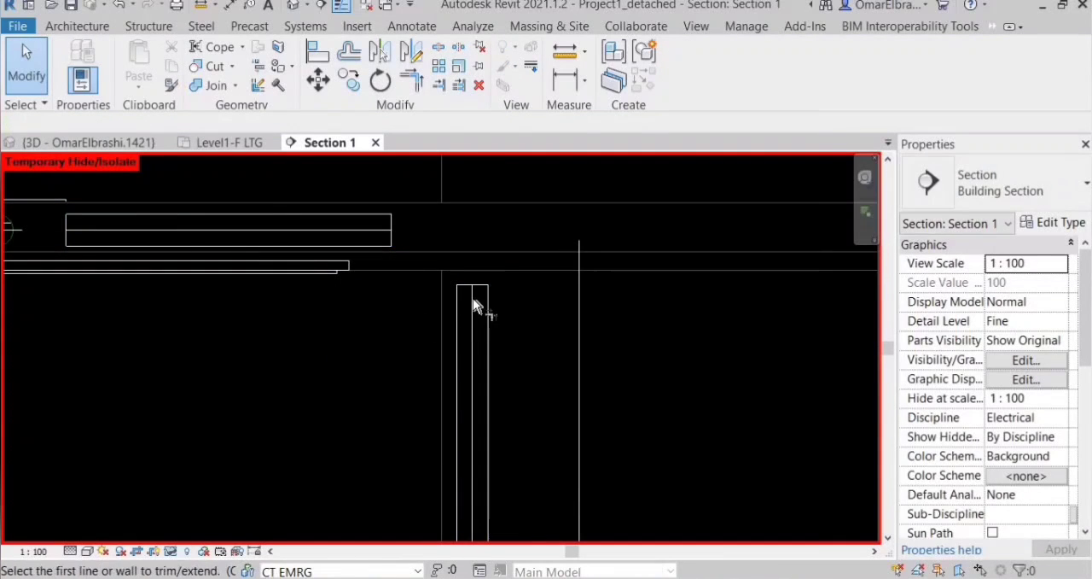
click(474, 305)
click(370, 231)
Examine the joined switch conduit from junction box to junction box in Section 1 and in the Level1-F LTG plan.
scroll(350, 214, down, 2)
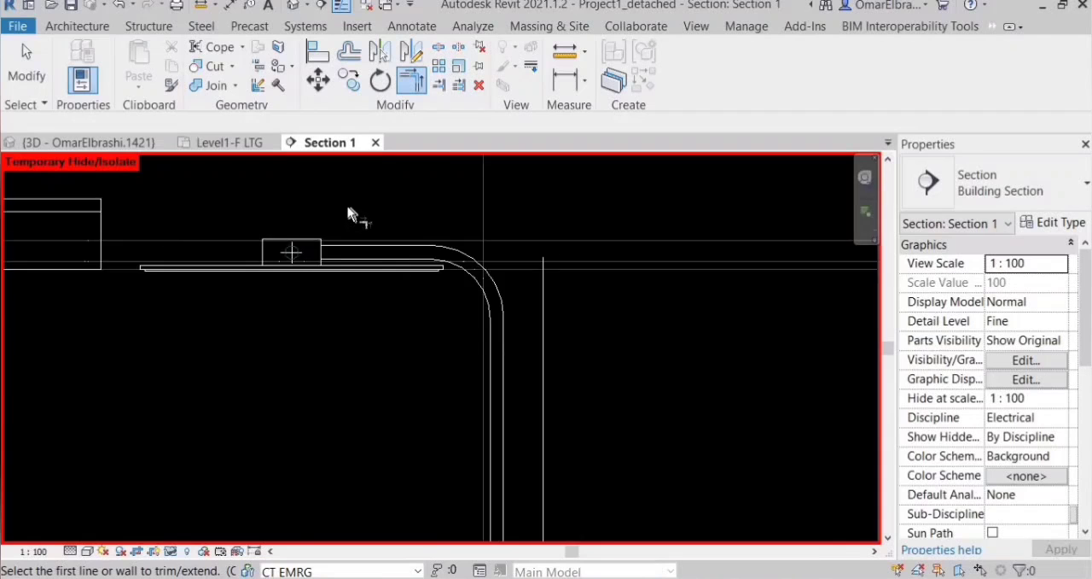
scroll(347, 207, down, 3)
middle_drag(367, 233, 387, 277)
scroll(429, 252, down, 5)
scroll(445, 387, up, 1)
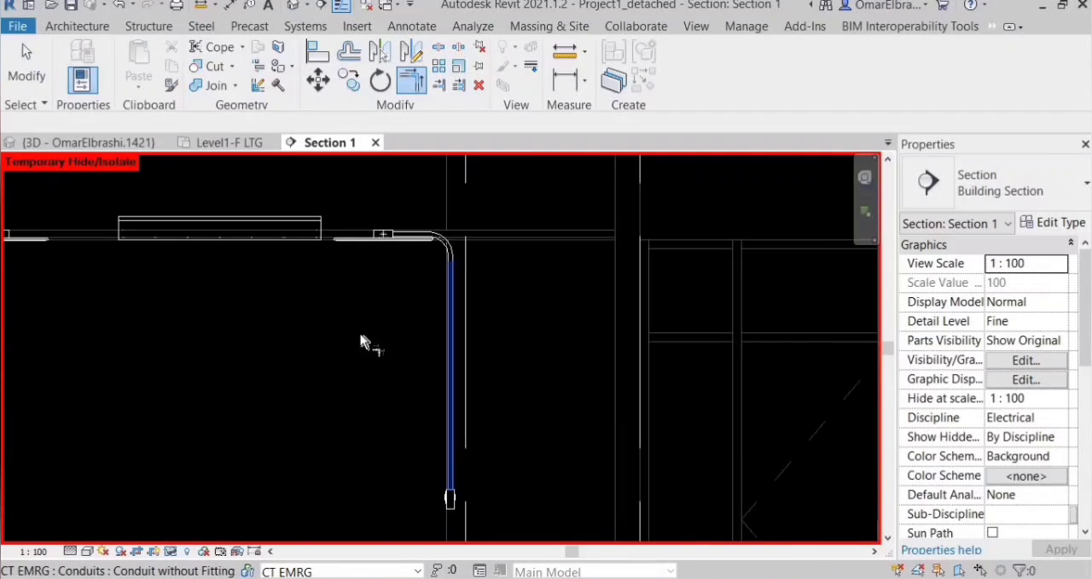
scroll(452, 499, up, 3)
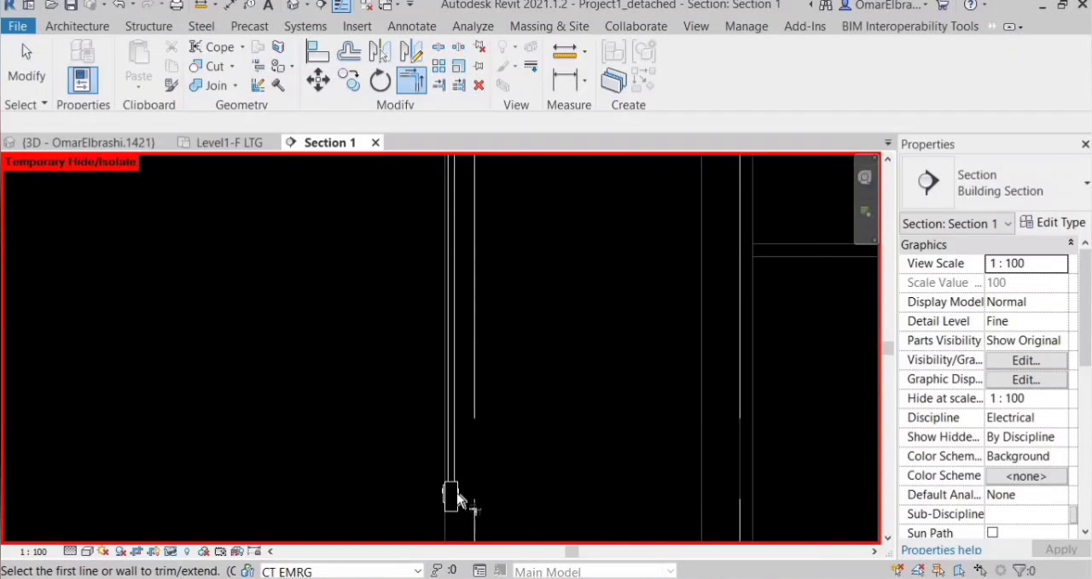
scroll(456, 500, down, 3)
scroll(378, 236, up, 5)
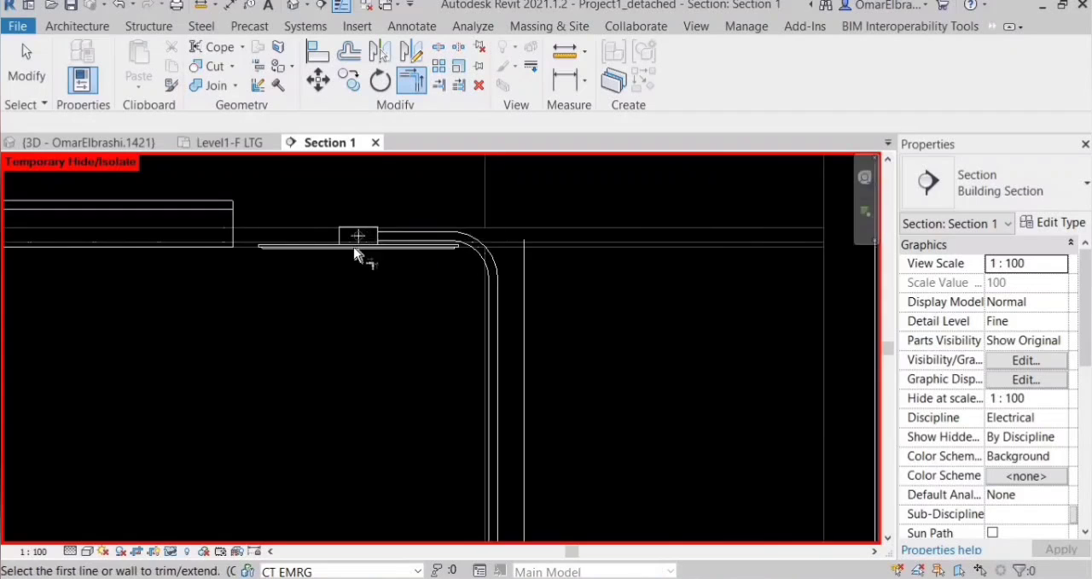
click(219, 143)
scroll(512, 359, up, 3)
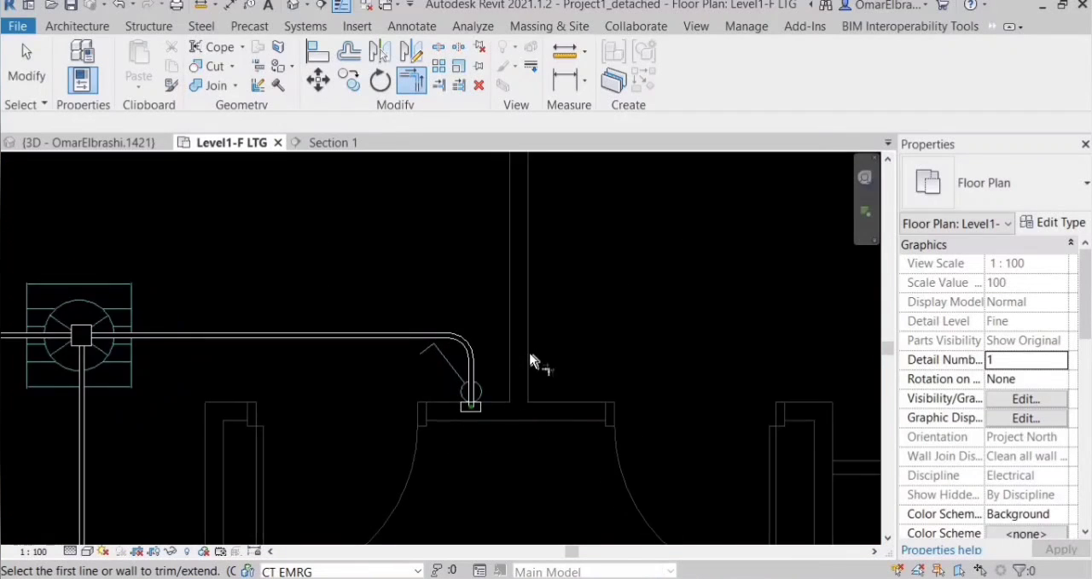
scroll(455, 345, down, 2)
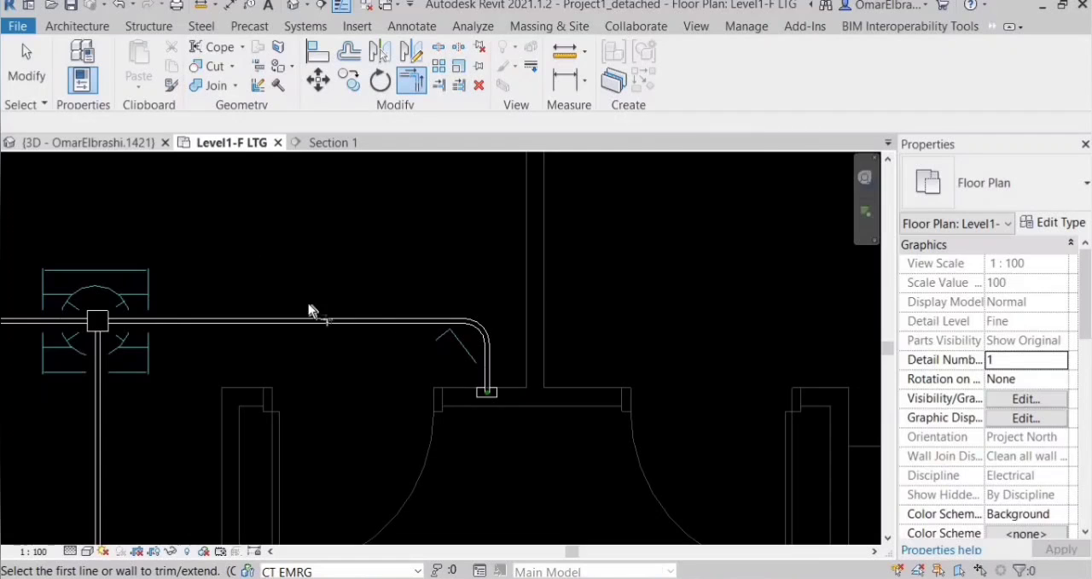
Examine the switch conduit's bends and its connections to the fixture and switch junction boxes in 3D.
click(89, 143)
scroll(461, 328, down, 5)
shift+middle_drag(459, 330, 432, 327)
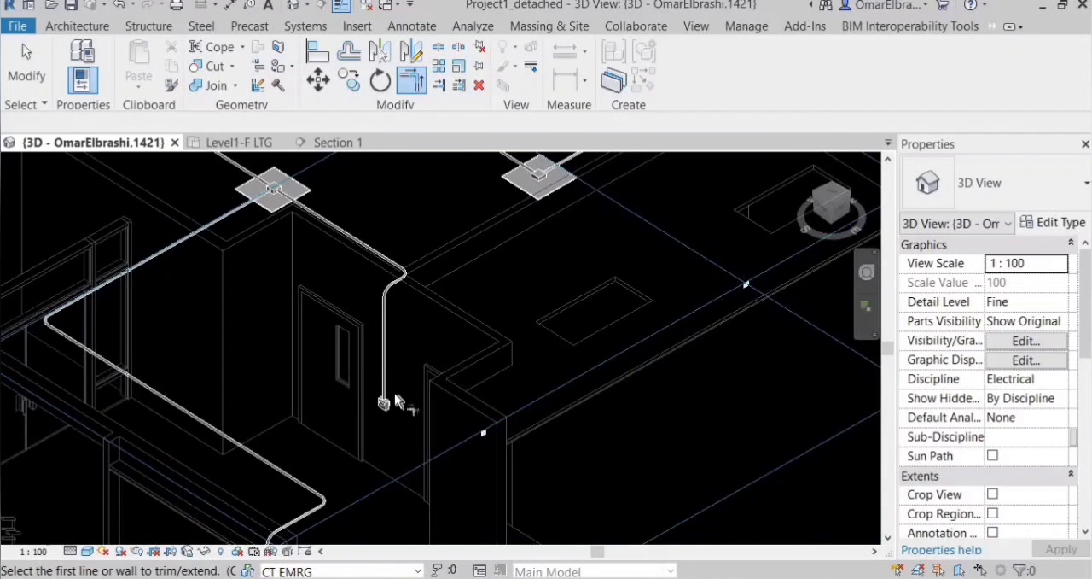
scroll(334, 342, down, 1)
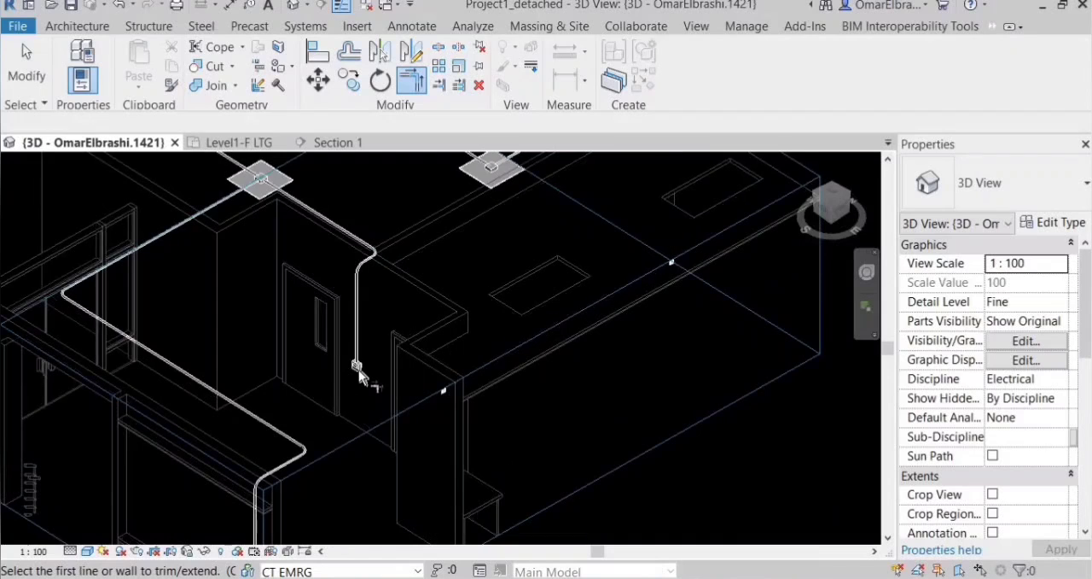
scroll(351, 359, up, 2)
shift+middle_drag(351, 357, 379, 300)
scroll(371, 250, up, 1)
scroll(316, 319, down, 2)
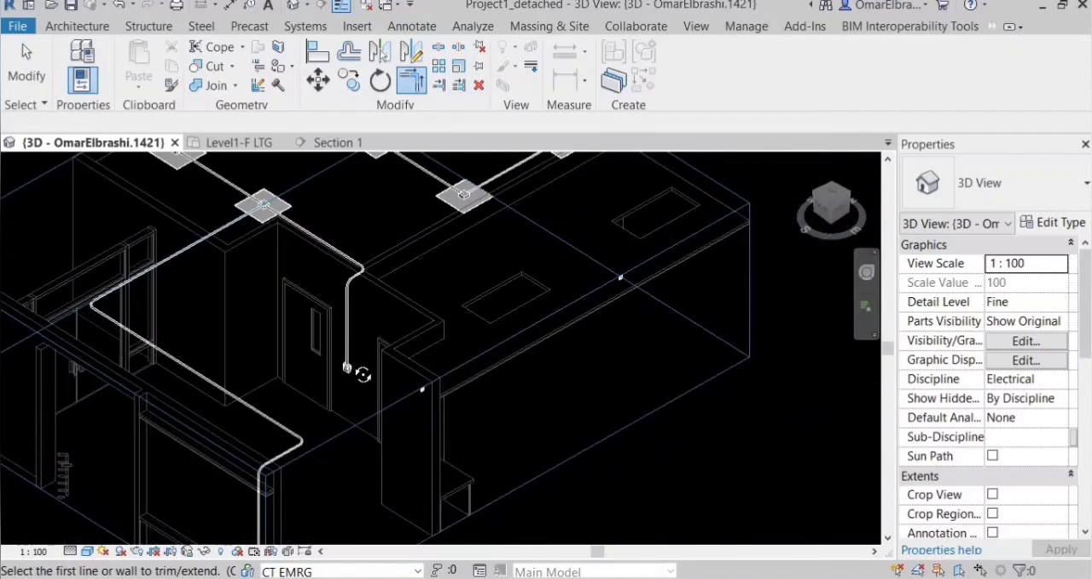
shift+middle_drag(346, 366, 319, 362)
scroll(334, 343, up, 3)
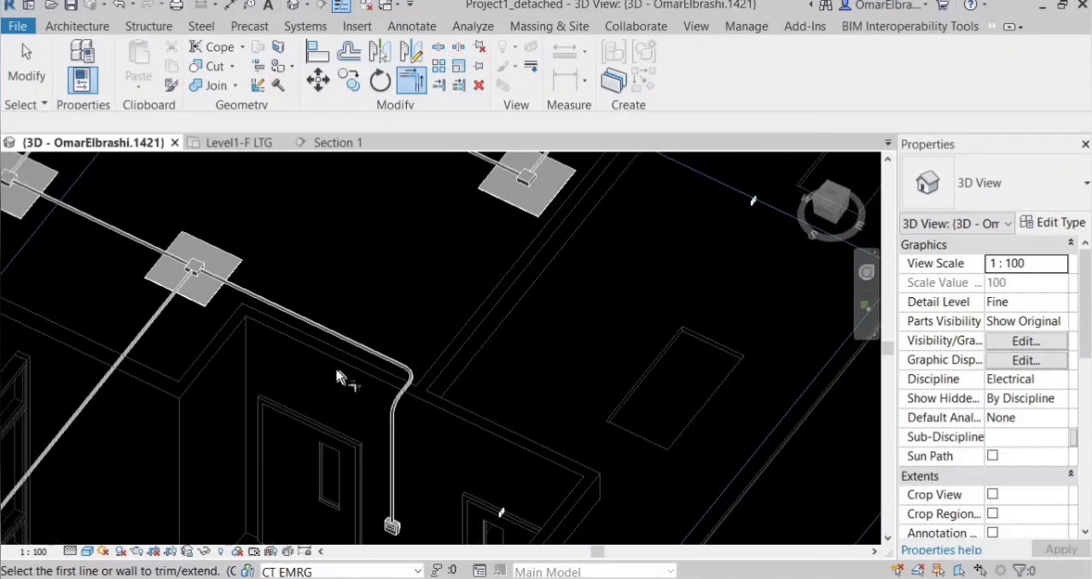
scroll(334, 360, down, 3)
shift+middle_drag(335, 501, 246, 462)
Leave the trim command and pull the lower end of the panelboard's vertical conduit up, clear of the panelboard's top.
scroll(246, 463, up, 8)
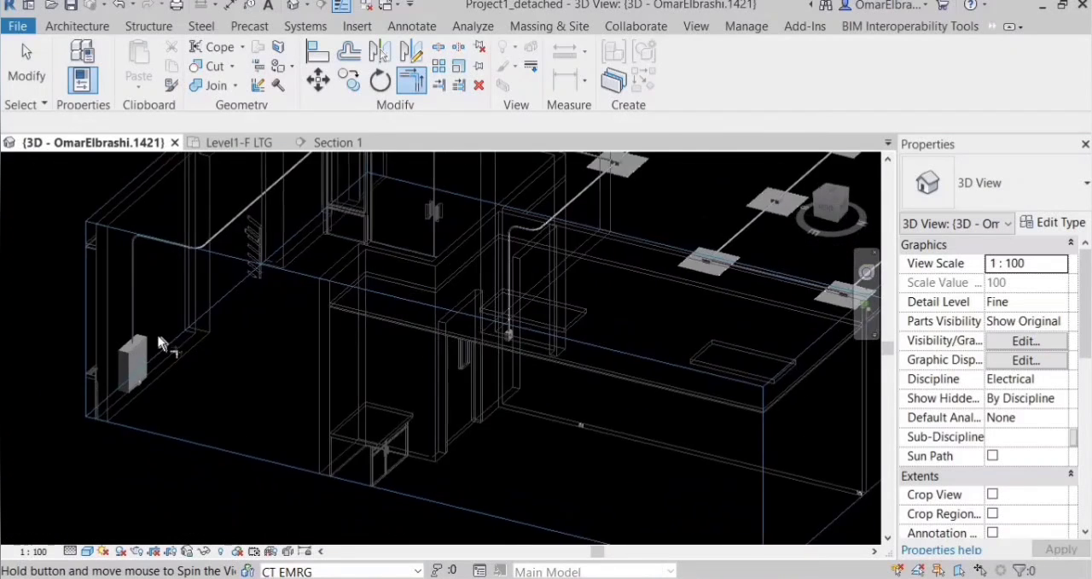
scroll(148, 337, up, 2)
right_click(402, 183)
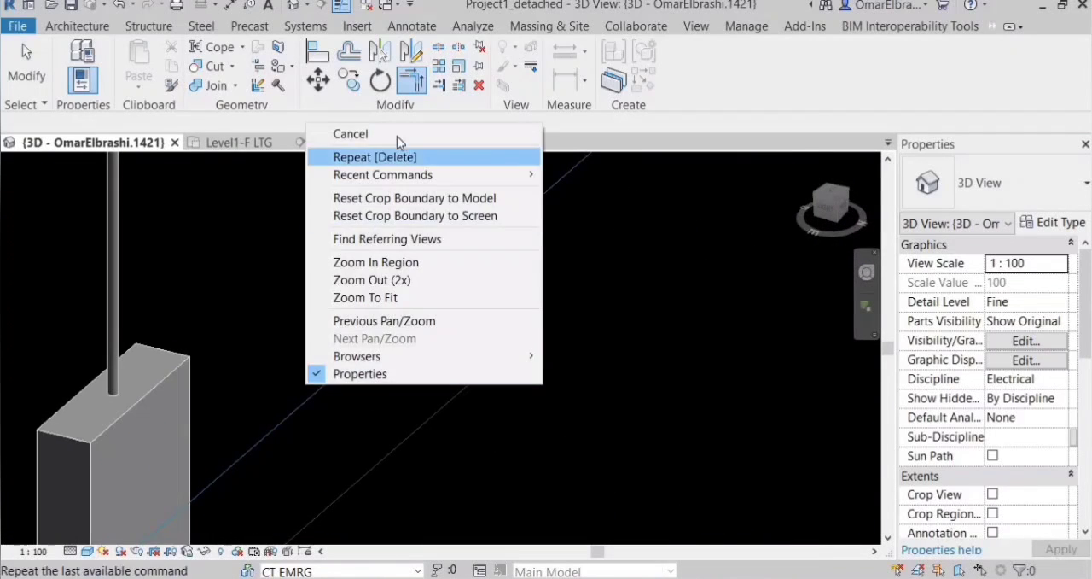
click(397, 135)
click(114, 398)
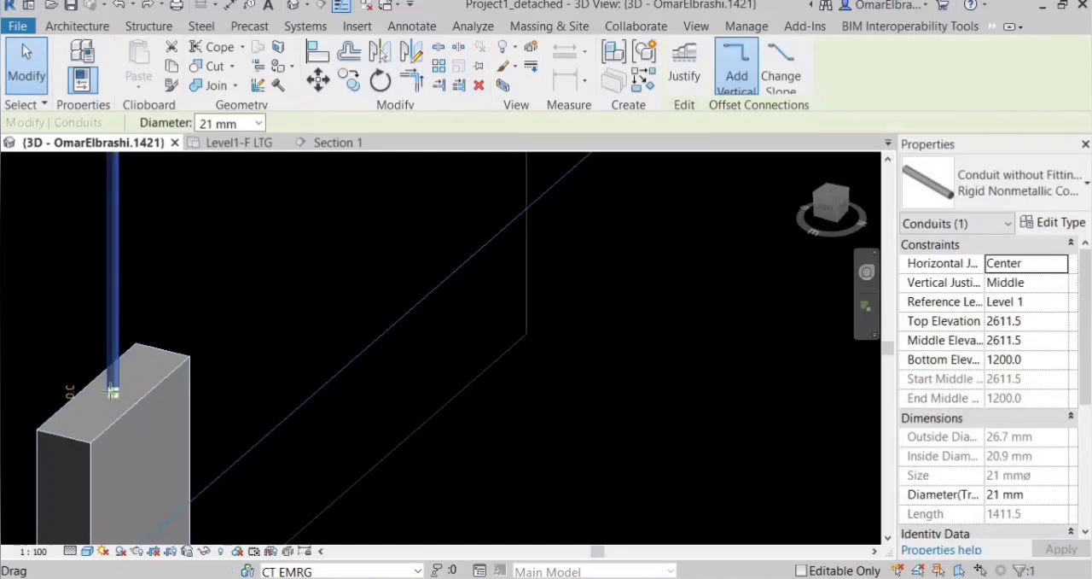
drag(113, 392, 165, 411)
click(455, 480)
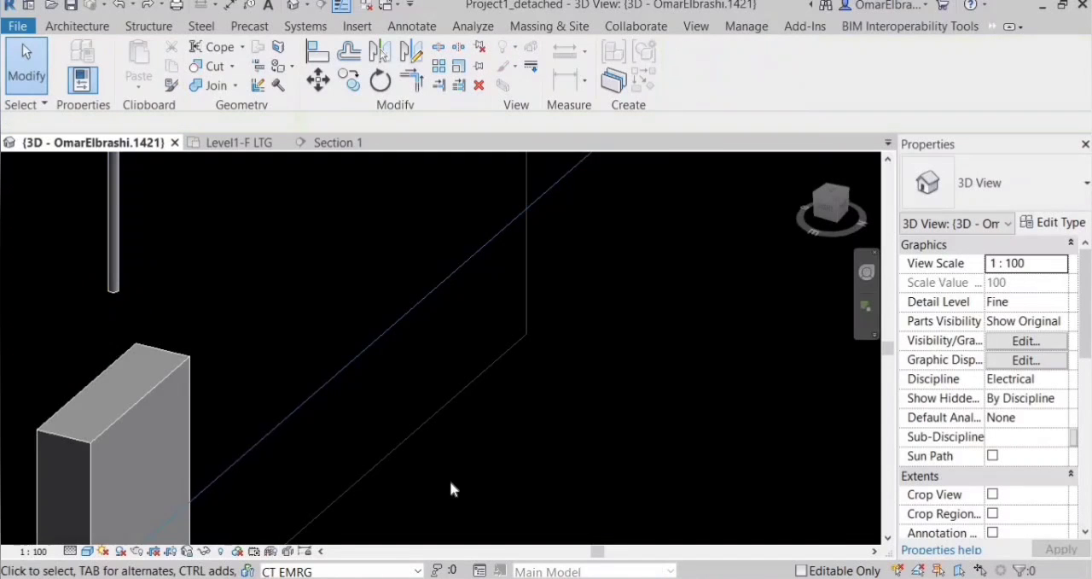
Try to reconnect the vertical conduit to the panelboard by stretching its lower end down to the panelboard's top.
scroll(450, 480, down, 3)
shift+middle_drag(299, 367, 688, 411)
click(682, 415)
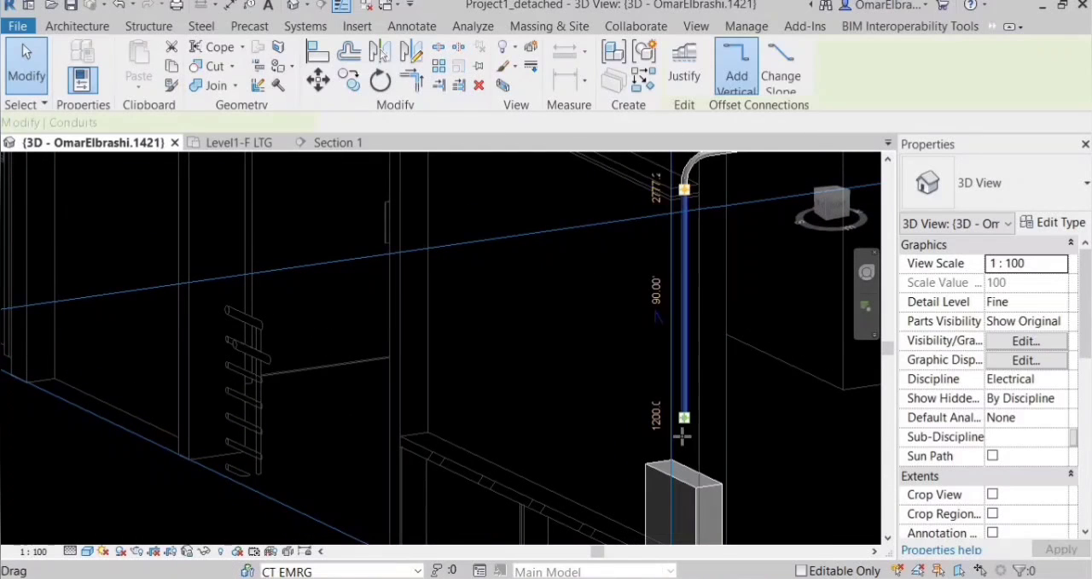
click(750, 445)
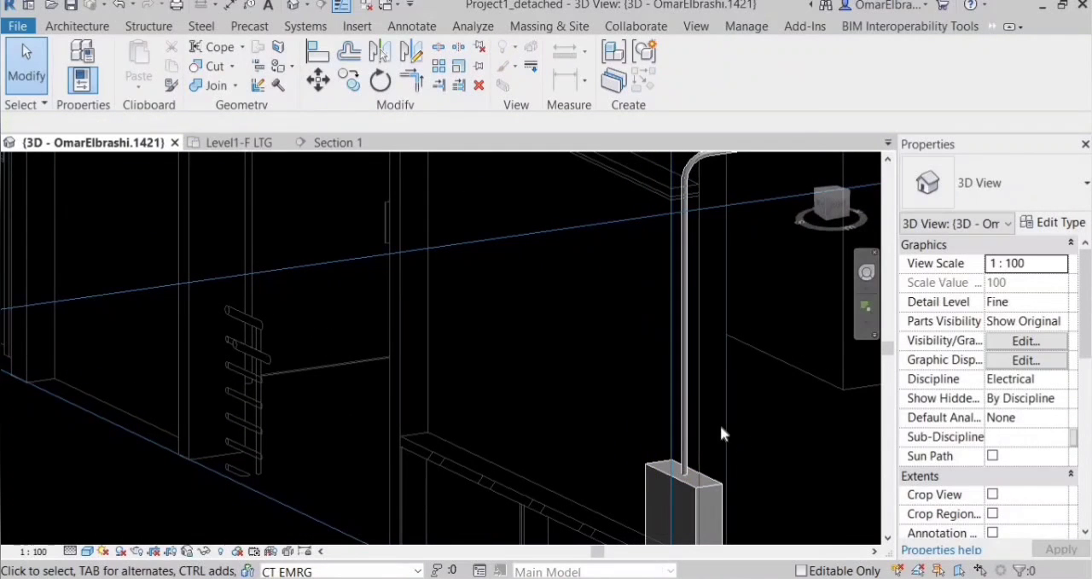
Align the lower end of the vertical conduit with the top face of the panelboard.
shift+middle_drag(714, 430, 431, 390)
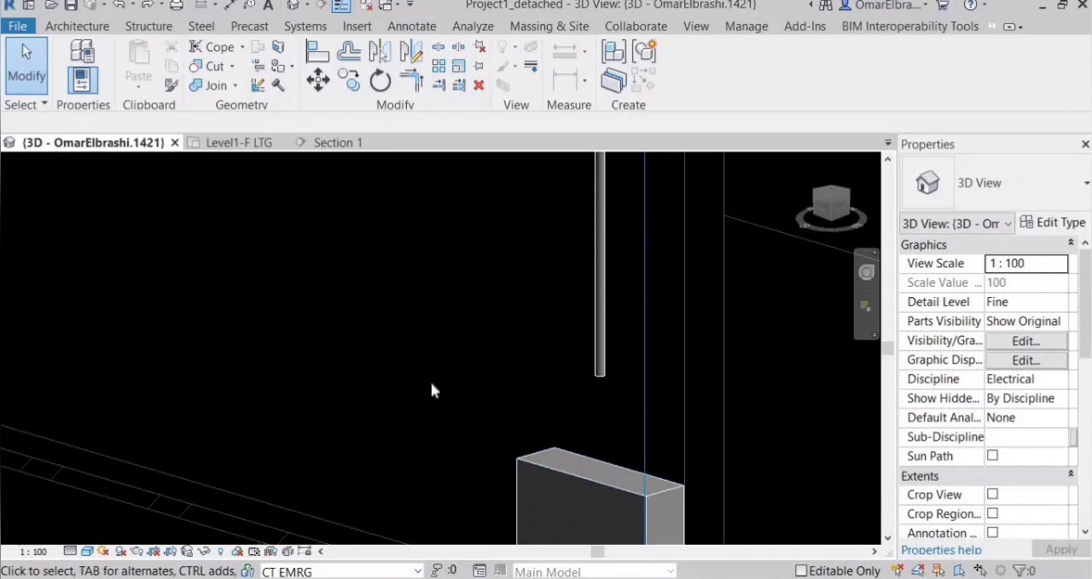
key(l)
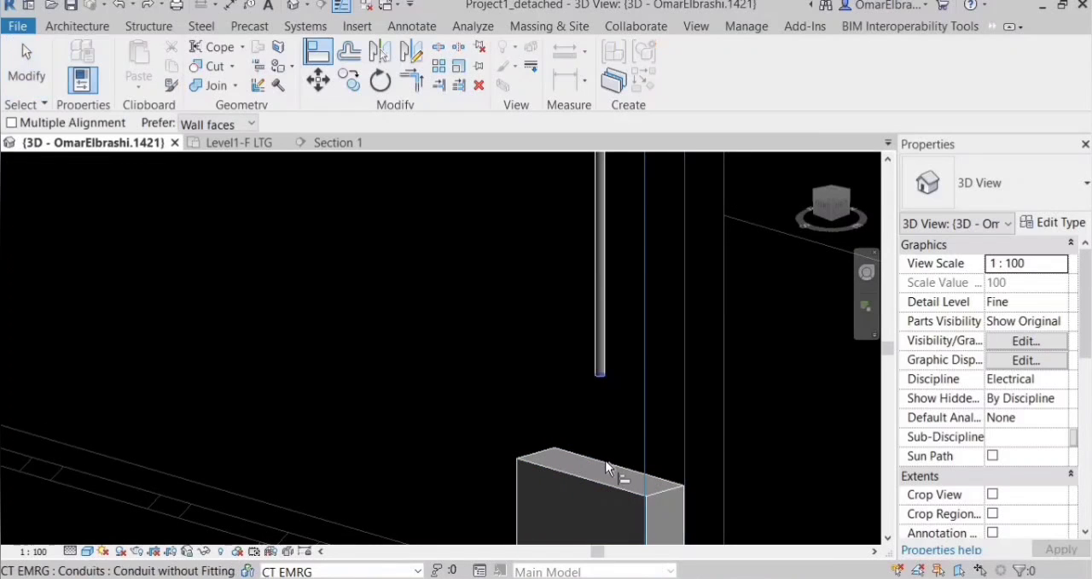
scroll(590, 468, up, 2)
click(590, 469)
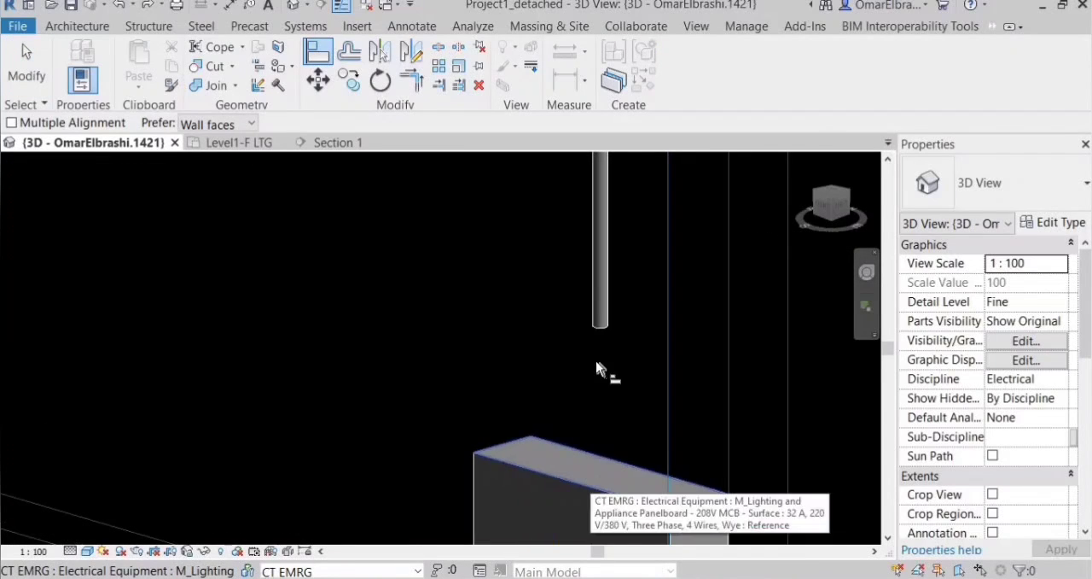
click(599, 328)
scroll(351, 438, down, 3)
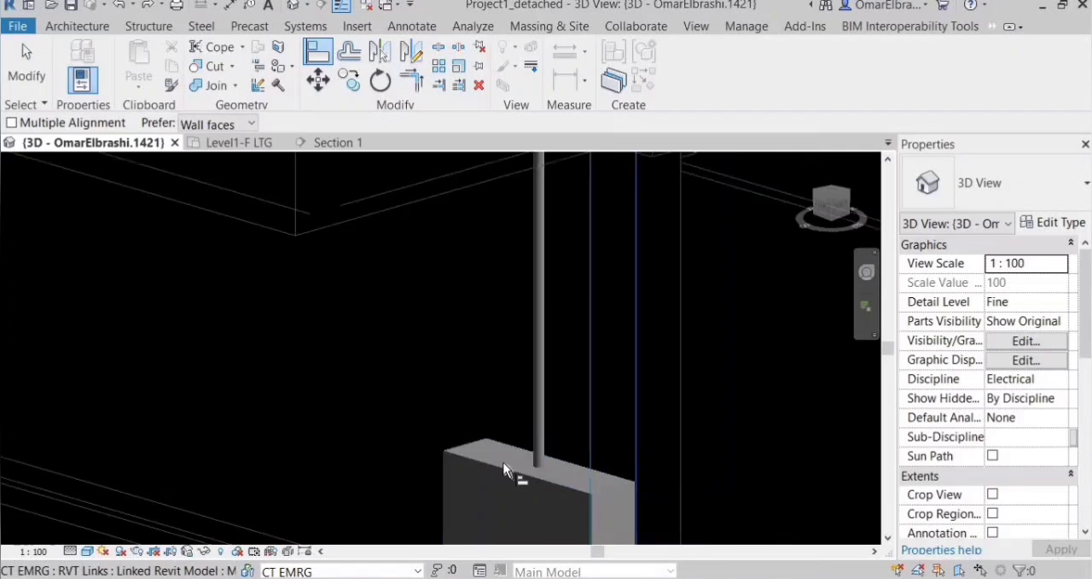
Examine the whole conduit system in 3D, from the panelboard and the switch to the ceiling fixtures' junction boxes.
scroll(473, 489, down, 6)
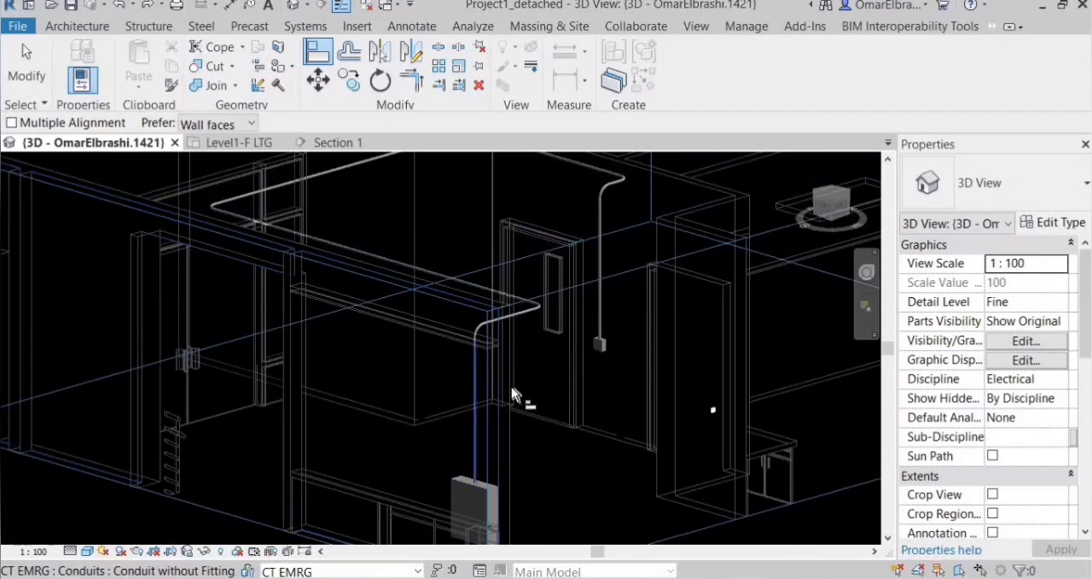
scroll(525, 408, down, 1)
shift+middle_drag(526, 409, 544, 331)
scroll(515, 271, down, 1)
scroll(438, 268, up, 3)
scroll(500, 292, down, 1)
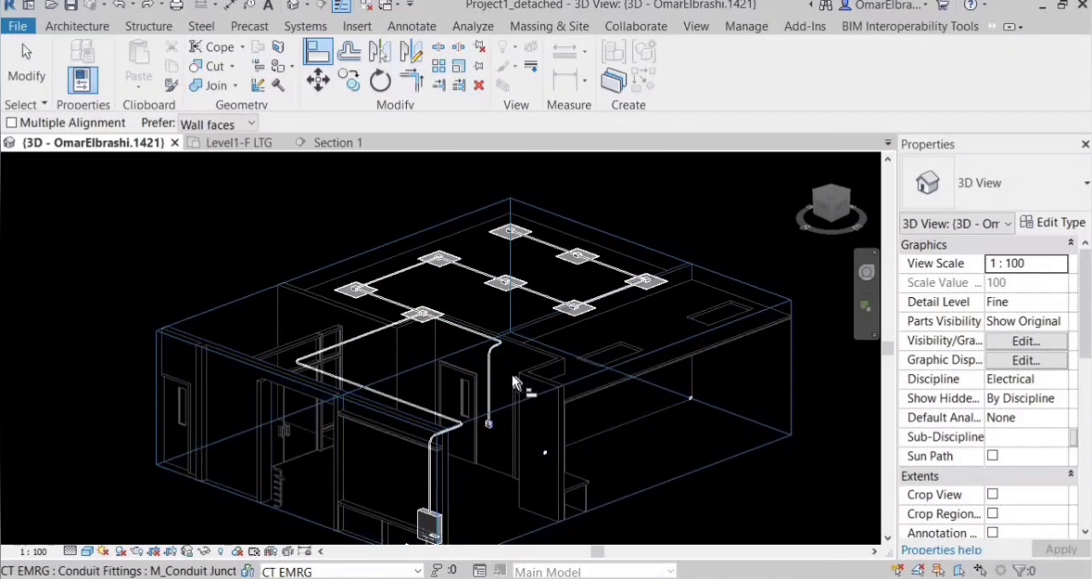
scroll(487, 429, up, 3)
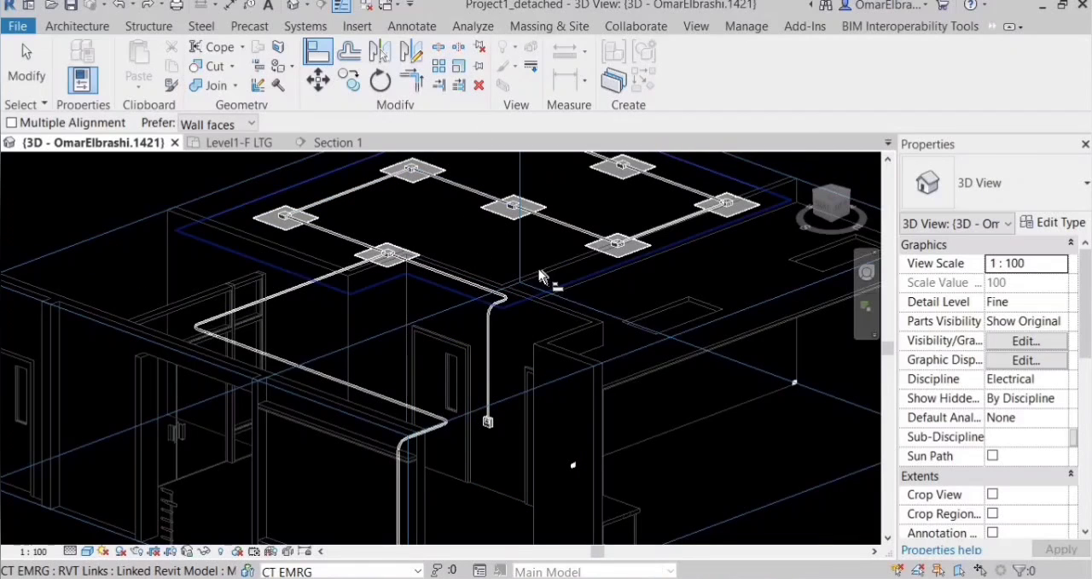
scroll(476, 207, down, 2)
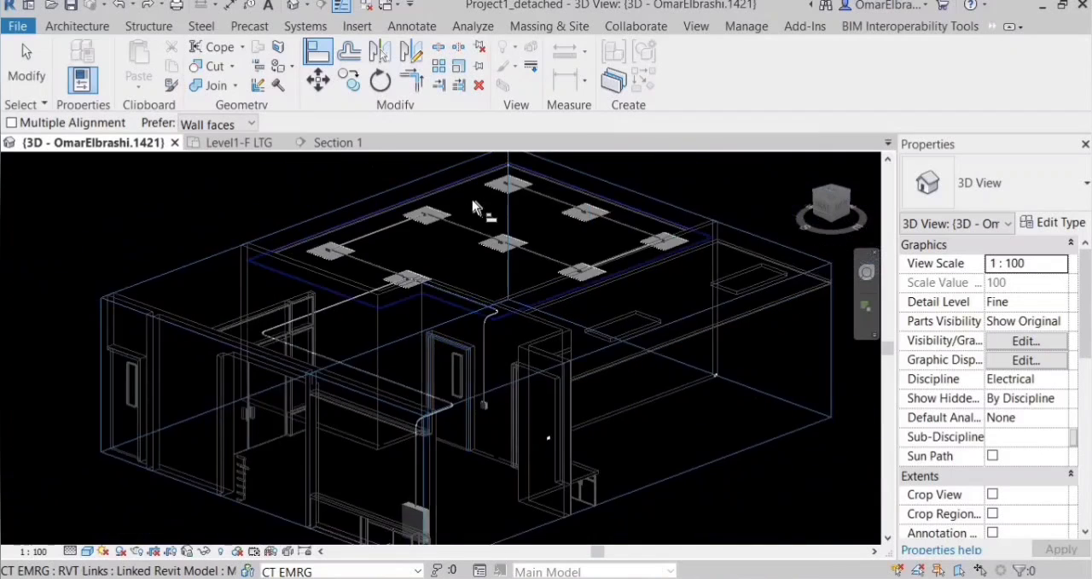
scroll(463, 303, up, 3)
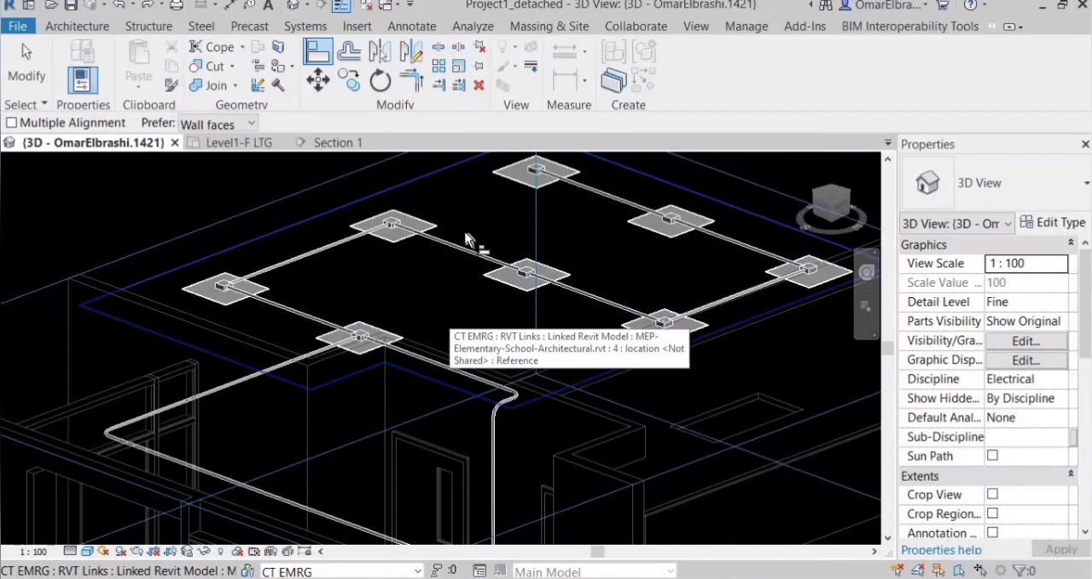
scroll(463, 314, down, 1)
scroll(456, 312, up, 1)
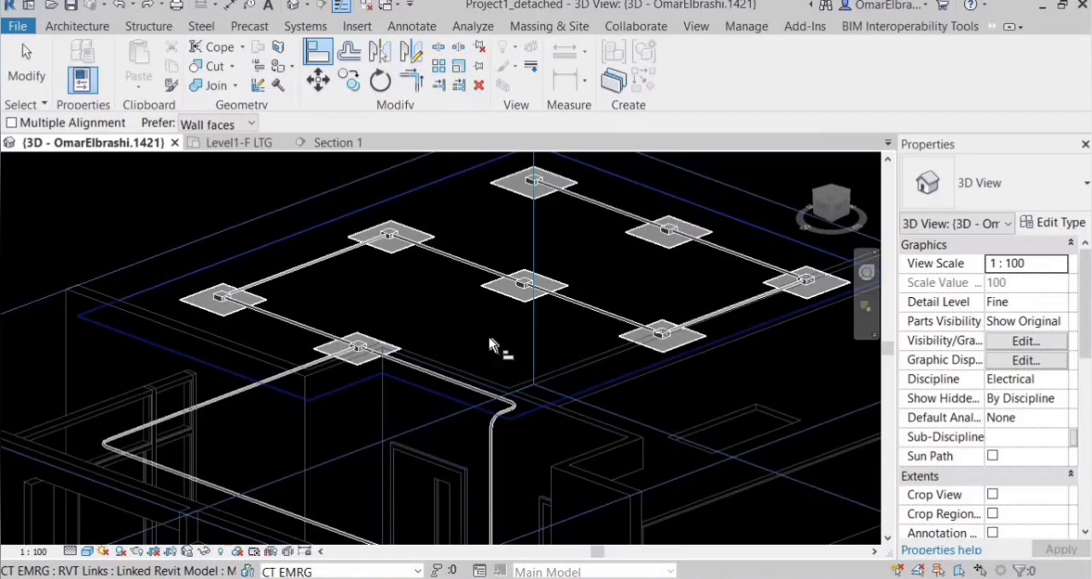
scroll(533, 288, up, 2)
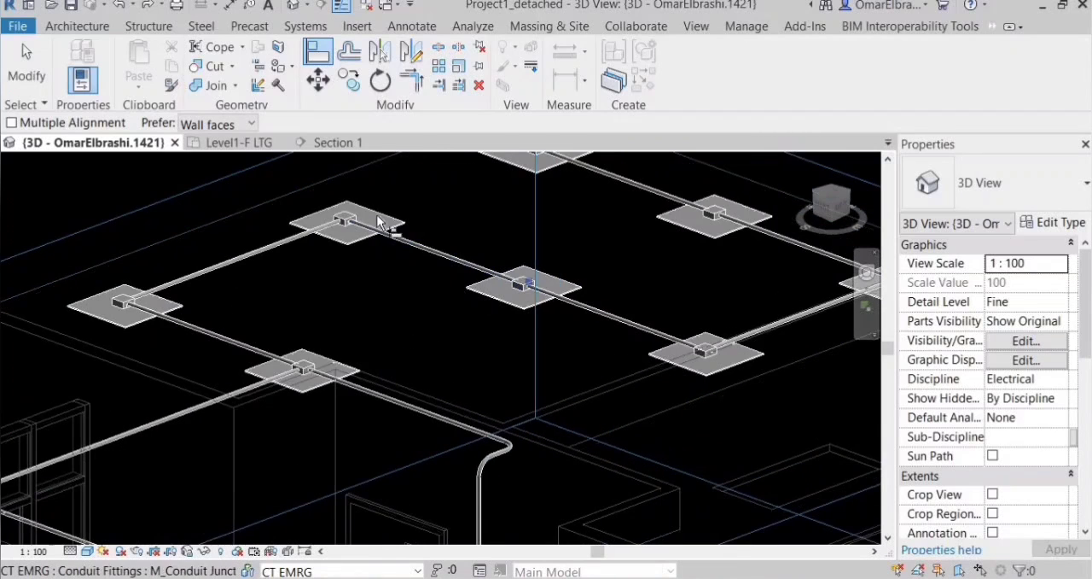
Review the conduit runs between the ceiling fixtures' junction boxes and their drops to the door-side switch and the panelboard in the 3D view.
scroll(359, 299, down, 3)
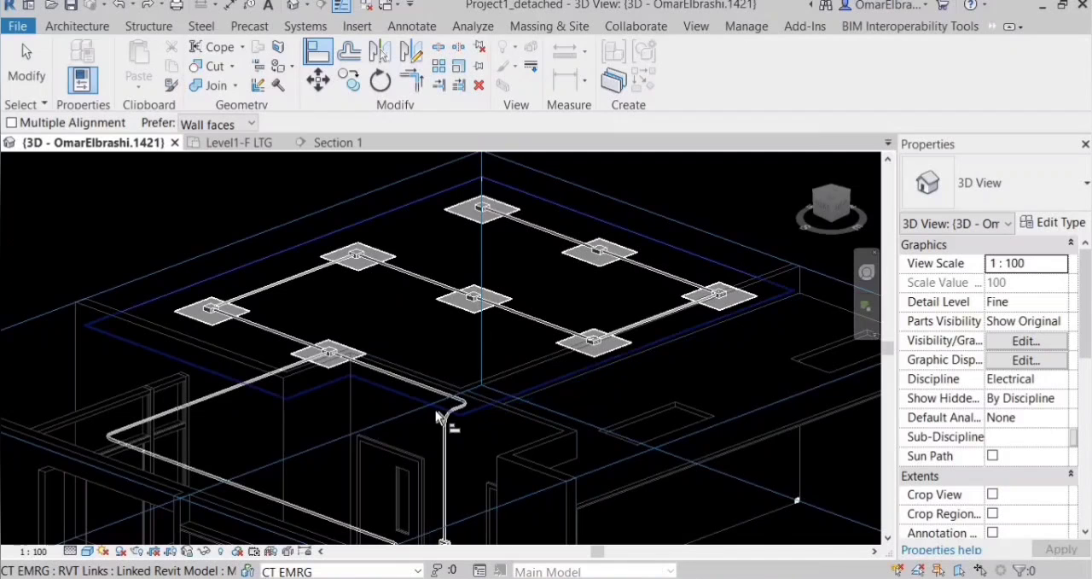
scroll(419, 328, down, 3)
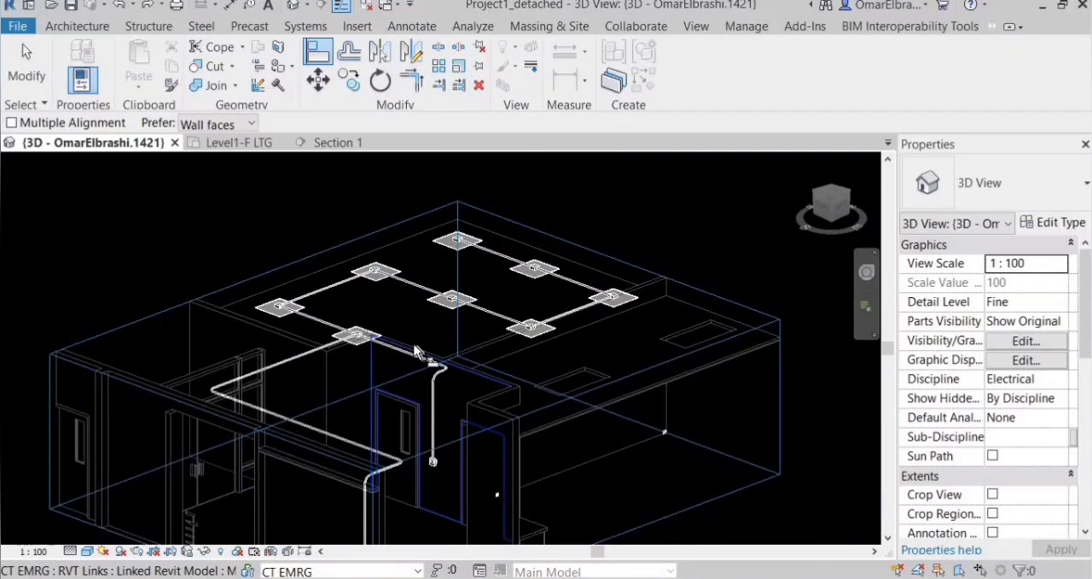
middle_drag(427, 249, 411, 184)
scroll(410, 183, up, 3)
scroll(314, 245, down, 2)
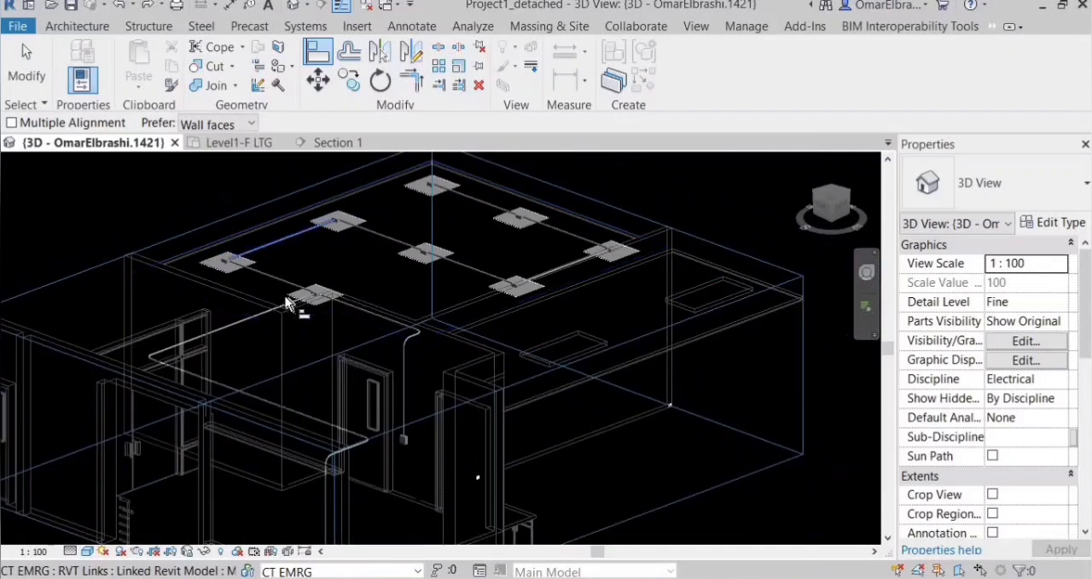
scroll(288, 303, down, 3)
scroll(359, 256, up, 2)
scroll(352, 193, down, 1)
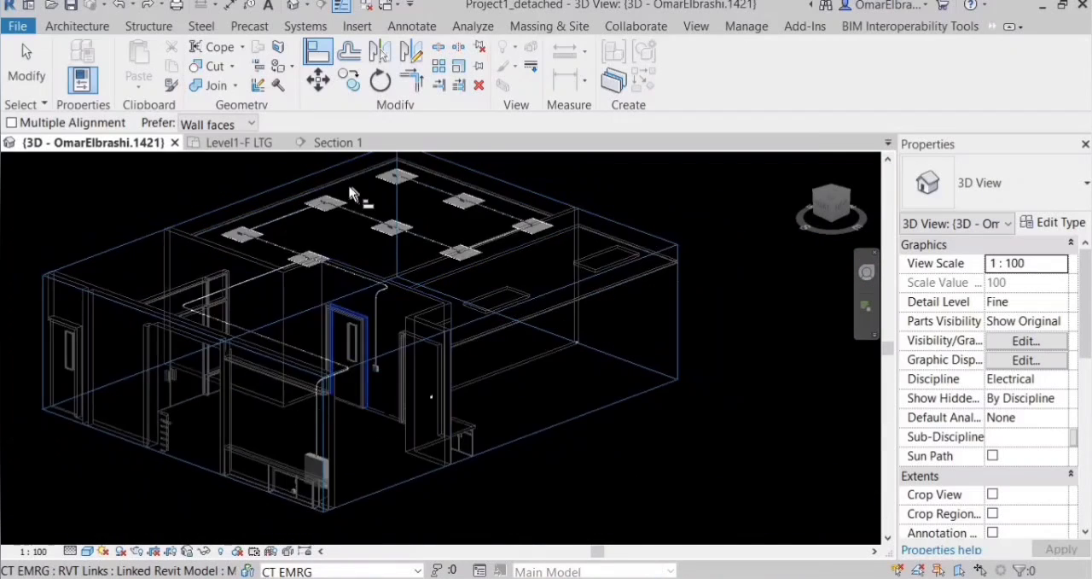
scroll(367, 188, up, 4)
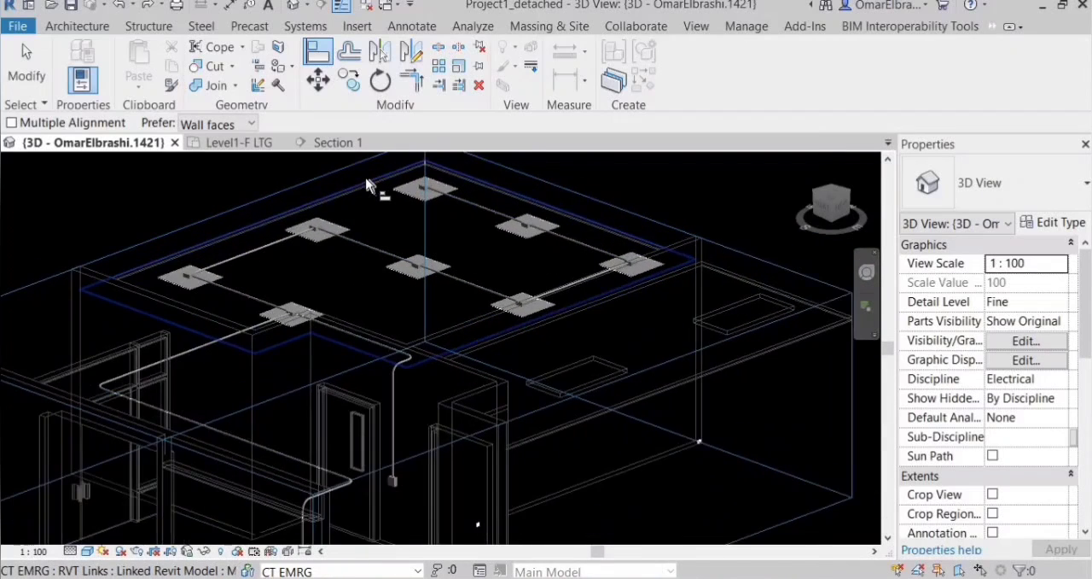
scroll(367, 184, up, 1)
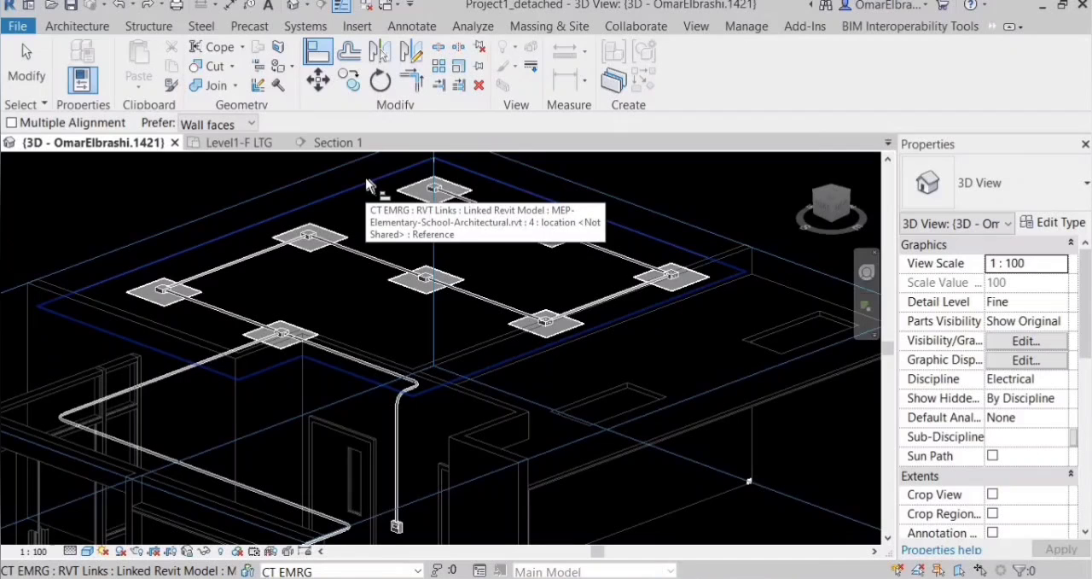
scroll(367, 180, down, 1)
middle_drag(367, 180, 374, 238)
scroll(334, 300, up, 2)
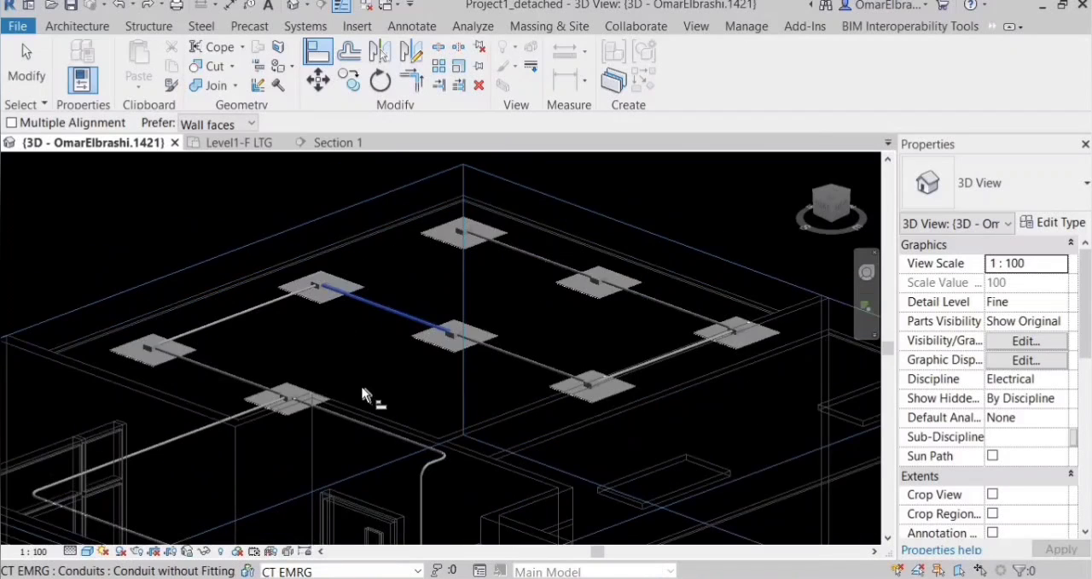